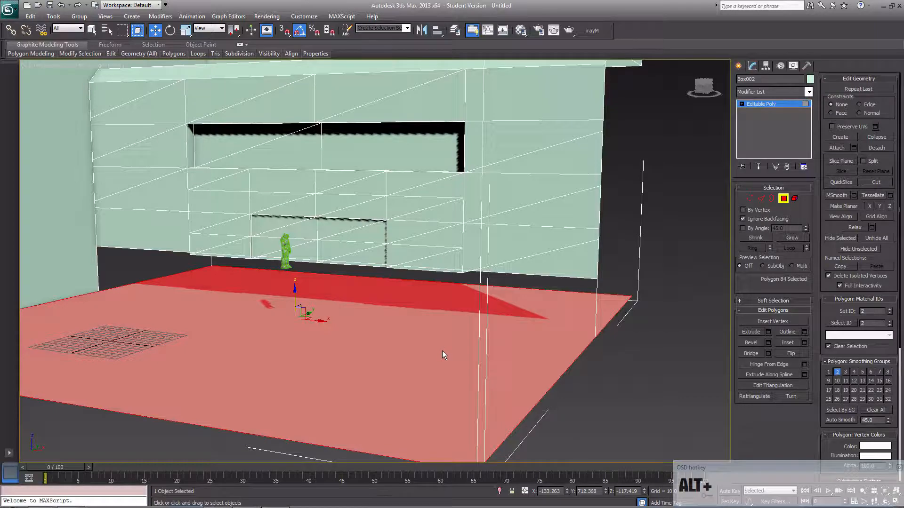
- Undo the last change and delete the narrow strip polygons along part of the windowed wall's bottom edge
{"action": "key", "text": "ctrl+z"}
{"action": "middle_click_drag", "start_coordinate": [442, 351], "coordinate": [299, 316], "text": "alt"}
{"action": "left_click", "coordinate": [298, 315]}
{"action": "scroll", "coordinate": [349, 342], "scroll_direction": "up", "scroll_amount": 3}
{"action": "middle_click_drag", "start_coordinate": [237, 354], "coordinate": [168, 360]}
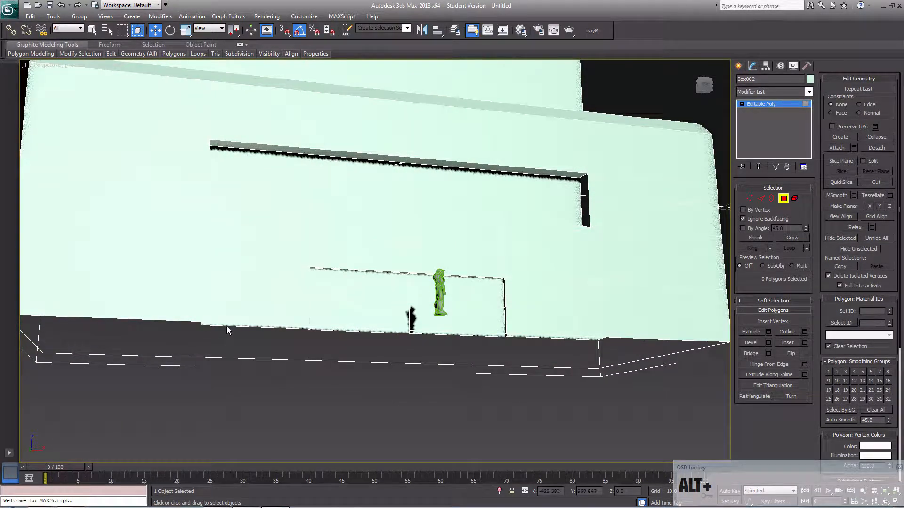
{"action": "left_click", "coordinate": [227, 326]}
{"action": "key", "text": "Delete"}
{"action": "left_click", "coordinate": [202, 323]}
{"action": "key", "text": "Delete"}
{"action": "left_click", "coordinate": [316, 331]}
{"action": "key", "text": "Delete"}
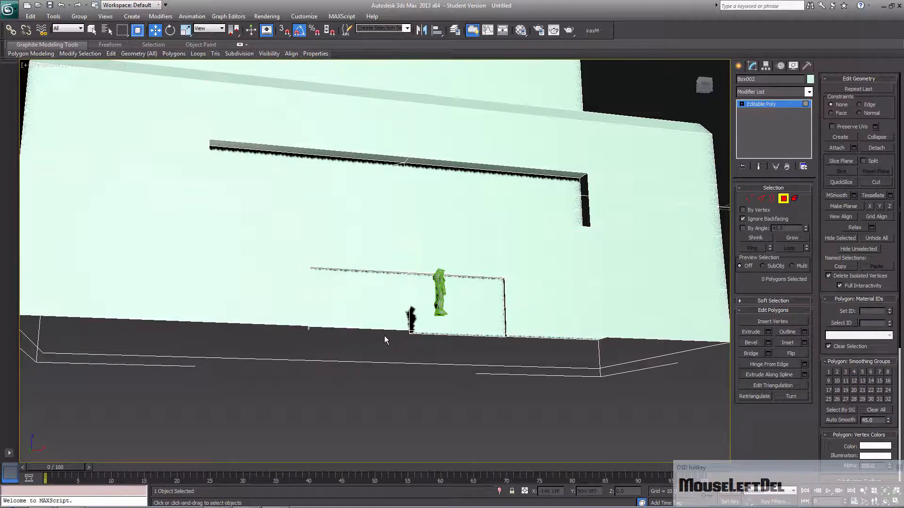
- Delete more leftover polygons along the wall's base, restricting region selection to fully enclosed faces
{"action": "middle_click_drag", "start_coordinate": [288, 336], "coordinate": [281, 323]}
{"action": "middle_click_drag", "start_coordinate": [297, 355], "coordinate": [468, 377], "text": "alt"}
{"action": "left_click", "coordinate": [611, 381]}
{"action": "left_click_drag", "start_coordinate": [275, 314], "coordinate": [279, 318]}
{"action": "key", "text": "Delete"}
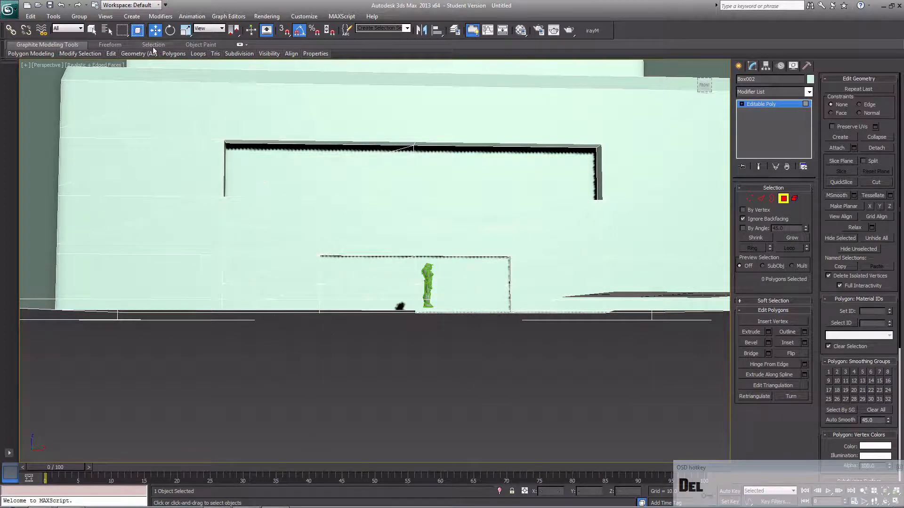
{"action": "left_click", "coordinate": [137, 30]}
{"action": "left_click_drag", "start_coordinate": [352, 320], "coordinate": [255, 312]}
{"action": "key", "text": "Delete"}
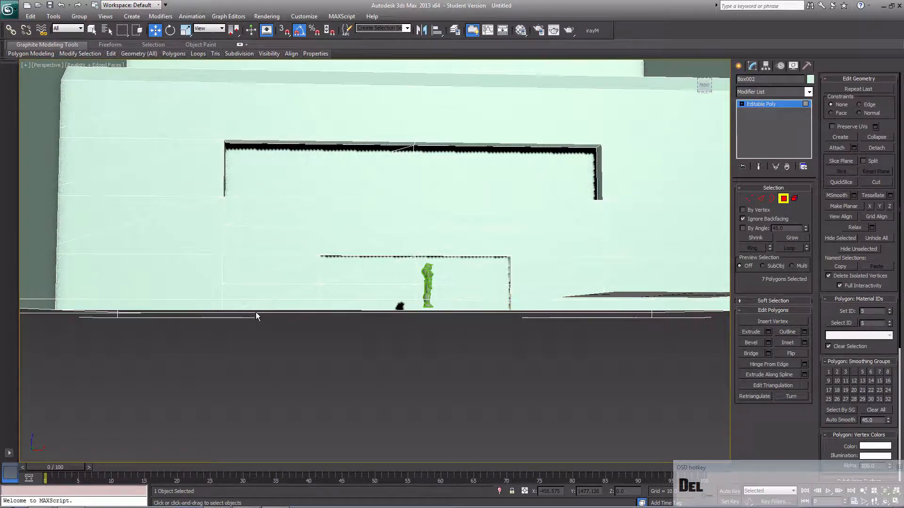
- Select the open border around the windowed wall together with the adjoining border along its base
{"action": "middle_click_drag", "start_coordinate": [403, 347], "coordinate": [413, 394]}
{"action": "scroll", "coordinate": [335, 239], "scroll_direction": "down", "scroll_amount": 3}
{"action": "middle_click_drag", "start_coordinate": [335, 239], "coordinate": [360, 233], "text": "alt"}
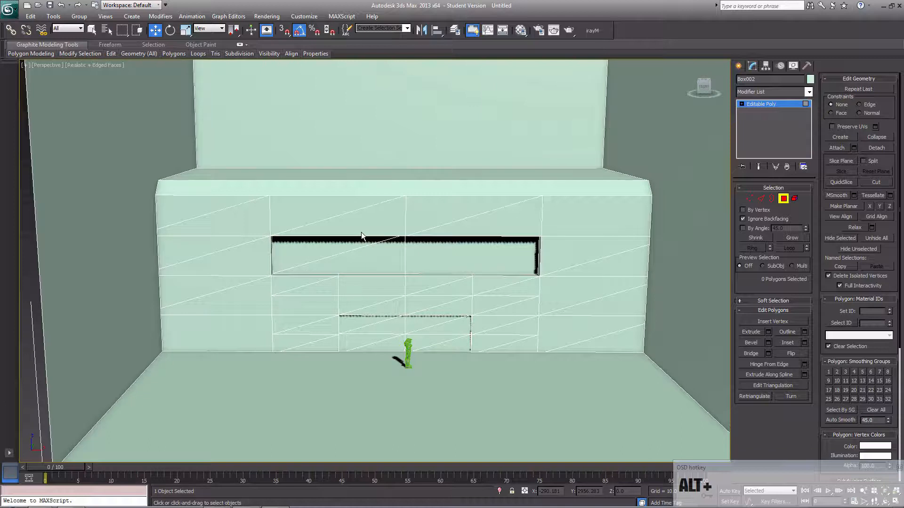
{"action": "left_click", "coordinate": [771, 198]}
{"action": "left_click", "coordinate": [649, 214]}
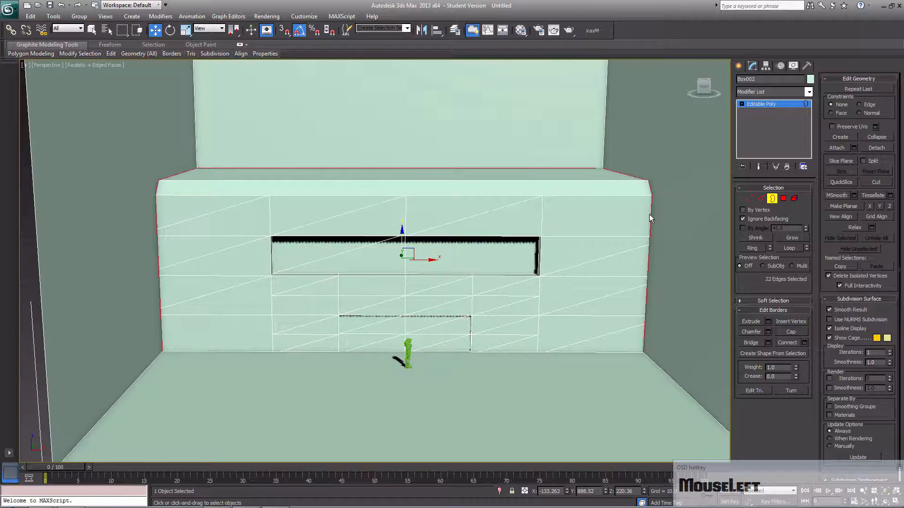
{"action": "left_click", "coordinate": [602, 170], "text": "ctrl"}
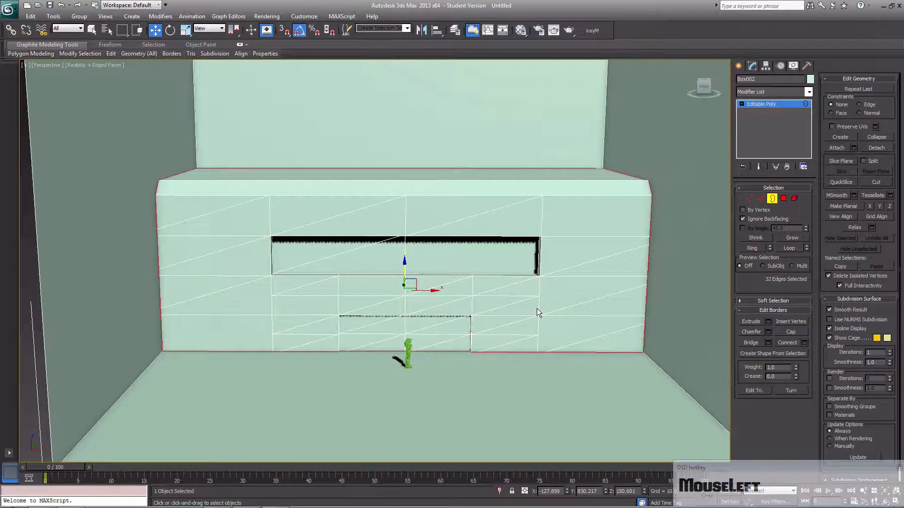
- Try to scale the selected borders together and extend the selection to further borders
{"action": "key", "text": "e"}
{"action": "key", "text": "r"}
{"action": "mouse_move", "coordinate": [409, 292]}
{"action": "left_mouse_down"}
{"action": "mouse_move", "coordinate": [456, 310]}
{"action": "mouse_move", "coordinate": [407, 298]}
{"action": "left_mouse_up"}
{"action": "key", "text": "ctrl+z"}
{"action": "left_click_drag", "start_coordinate": [176, 138], "coordinate": [211, 174]}
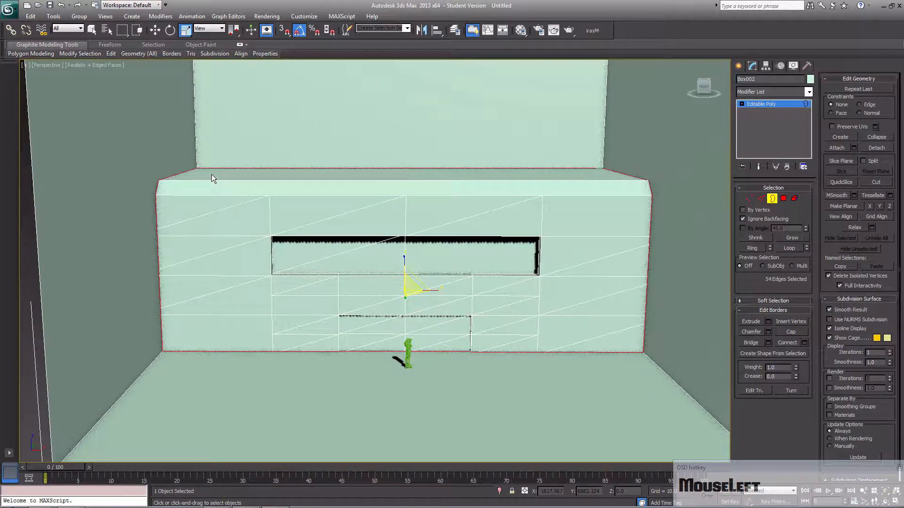
- Reduce the selection to only the room shell's open border surrounding the windowed wall
{"action": "middle_click_drag", "start_coordinate": [243, 186], "coordinate": [328, 272], "text": "alt"}
{"action": "left_click", "coordinate": [394, 414]}
{"action": "left_click", "coordinate": [464, 384]}
{"action": "middle_click_drag", "start_coordinate": [464, 384], "coordinate": [362, 393], "text": "alt"}
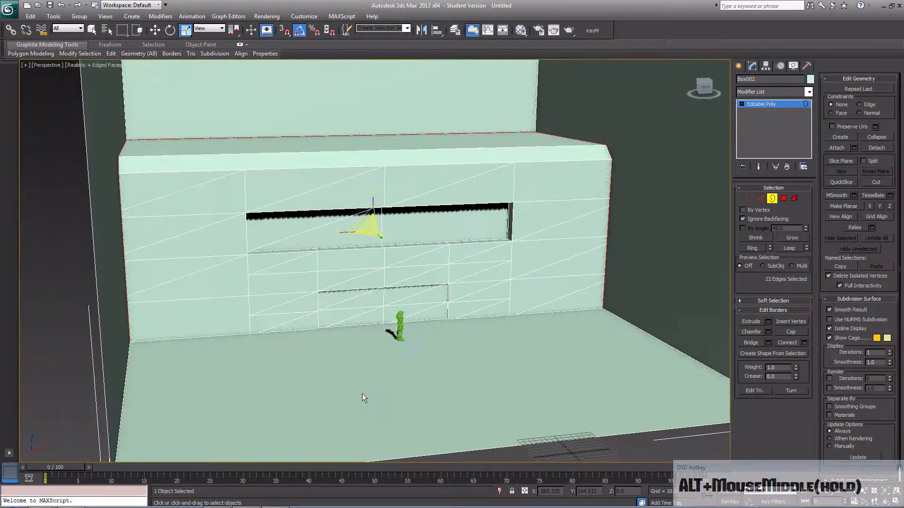
- Try to scale the room shell's border outward freehand around the windowed wall
{"action": "mouse_move", "coordinate": [371, 227]}
{"action": "left_mouse_down"}
{"action": "mouse_move", "coordinate": [379, 242]}
{"action": "mouse_move", "coordinate": [369, 231]}
{"action": "mouse_move", "coordinate": [332, 227]}
{"action": "mouse_move", "coordinate": [371, 233]}
{"action": "left_mouse_up"}
{"action": "key", "text": "ctrl+z"}
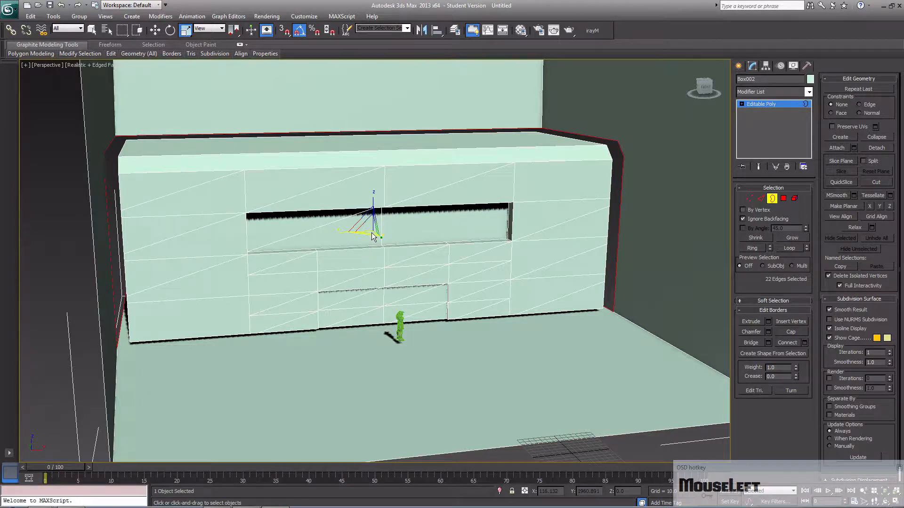
{"action": "key", "text": "ctrl+z"}
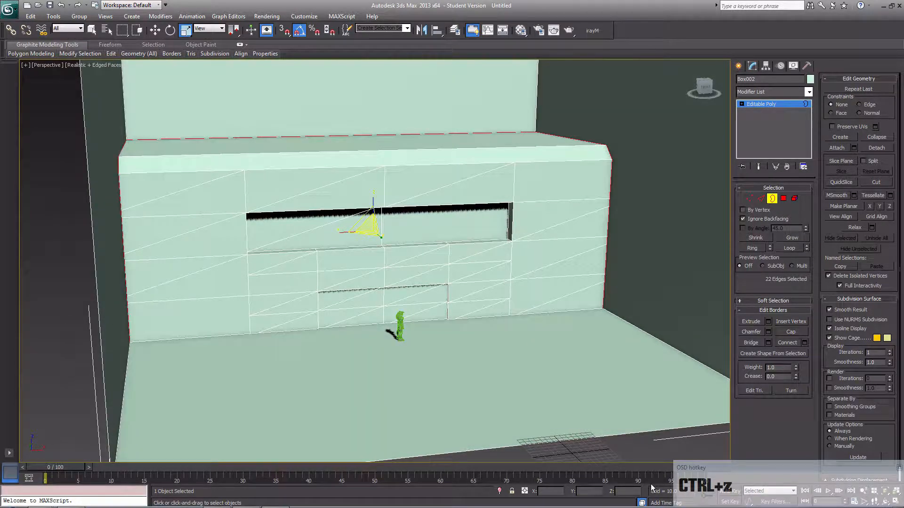
{"action": "left_click_drag", "start_coordinate": [339, 233], "coordinate": [340, 237]}
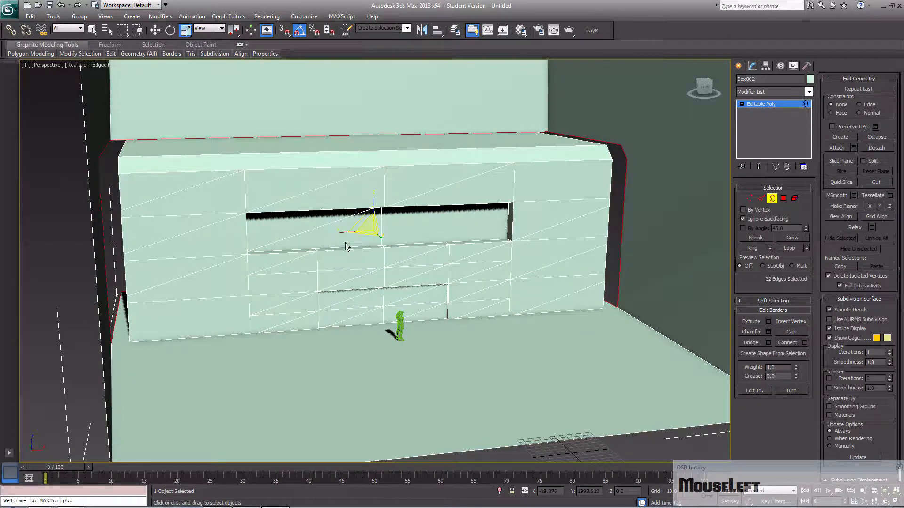
{"action": "key", "text": "ctrl+z"}
- Switch to offset transform entry and scale the room shell's border to 99.9 percent
{"action": "left_click", "coordinate": [524, 492]}
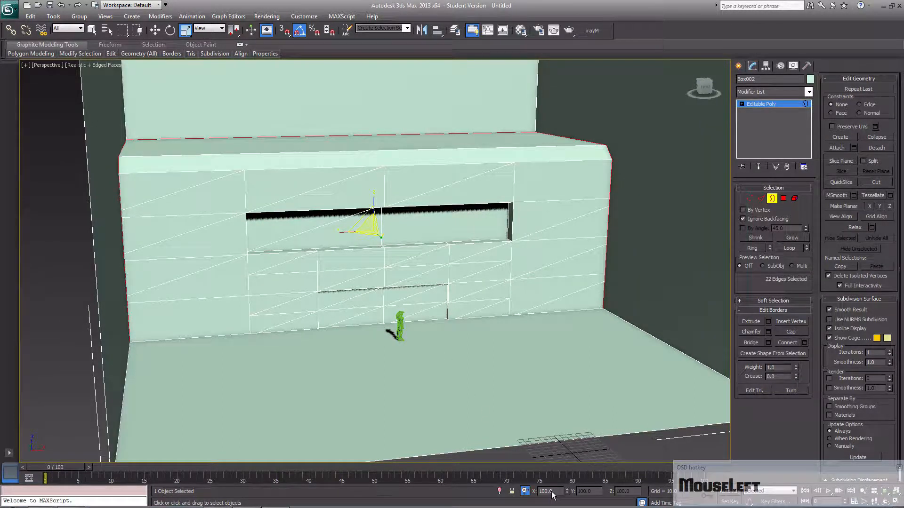
{"action": "type", "text": "99"}
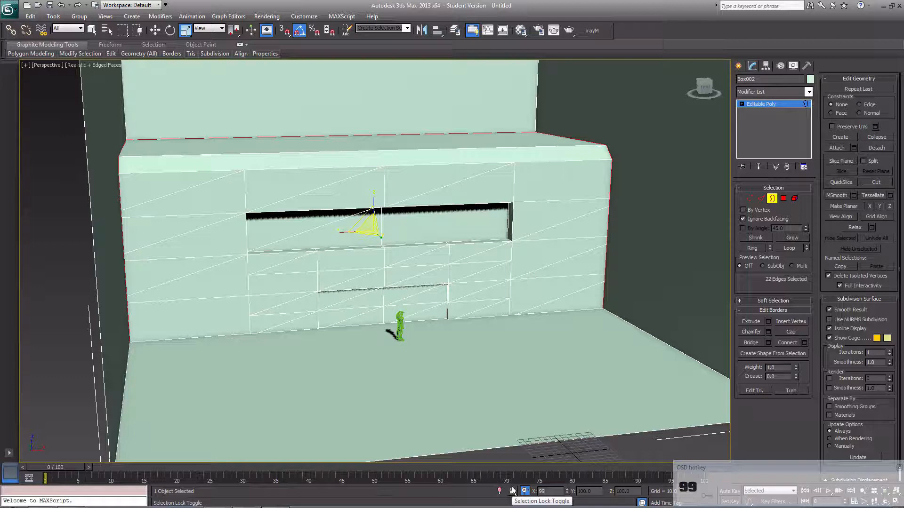
{"action": "type", "text": ".9"}
{"action": "key", "text": "Return"}
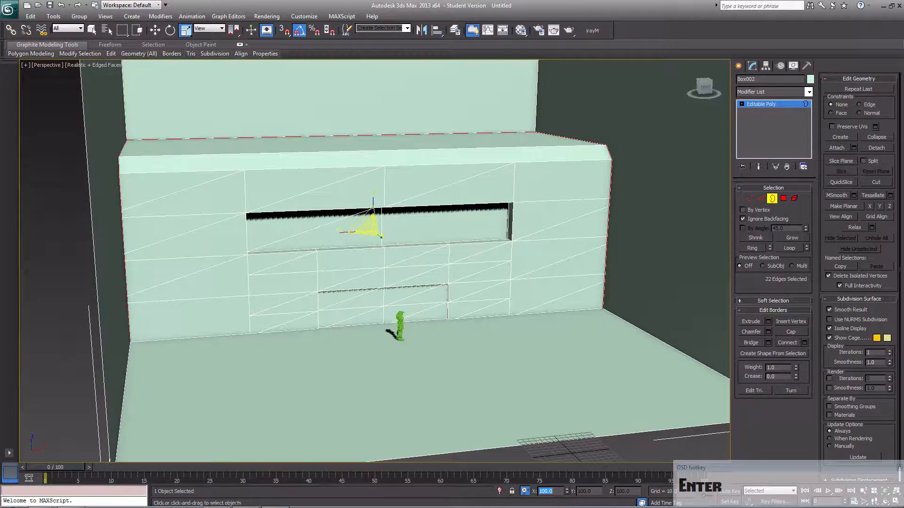
- Nudge the border's scale in small increments until it sits slightly outside the windowed wall
{"action": "left_click", "coordinate": [566, 493]}
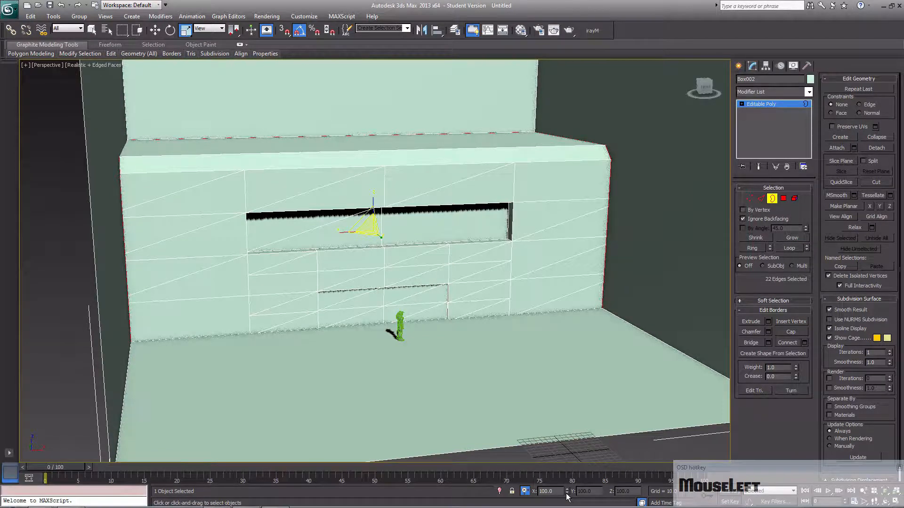
{"action": "left_click", "coordinate": [567, 488]}
{"action": "left_click", "coordinate": [567, 489]}
{"action": "left_click", "coordinate": [567, 489]}
{"action": "left_click", "coordinate": [568, 489]}
{"action": "left_click", "coordinate": [567, 489]}
{"action": "left_click", "coordinate": [567, 489]}
{"action": "left_click", "coordinate": [567, 488]}
{"action": "left_click_drag", "start_coordinate": [568, 491], "coordinate": [568, 491]}
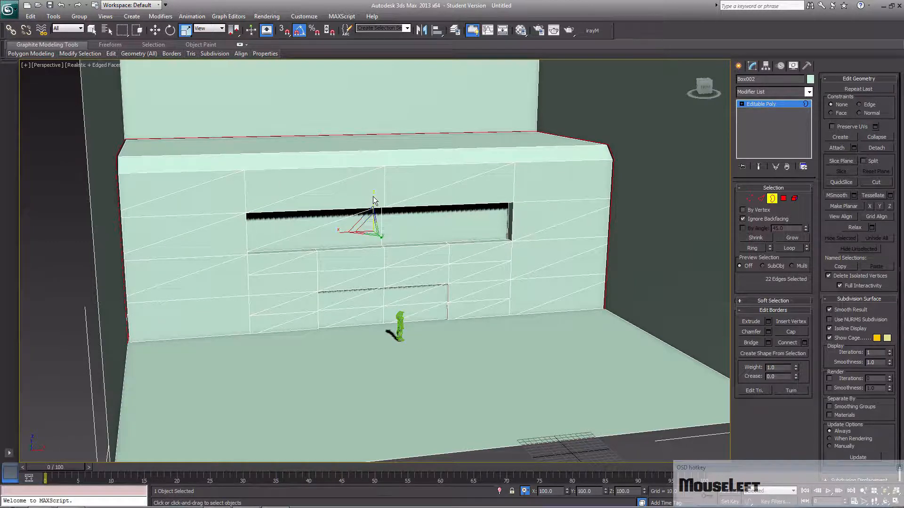
- Select the floor's rear edge beneath the overhang and move it along Y into the room, past the windowed wall
{"action": "middle_click_drag", "start_coordinate": [373, 196], "coordinate": [398, 193]}
{"action": "middle_click_drag", "start_coordinate": [349, 251], "coordinate": [226, 260], "text": "alt"}
{"action": "left_click", "coordinate": [226, 260]}
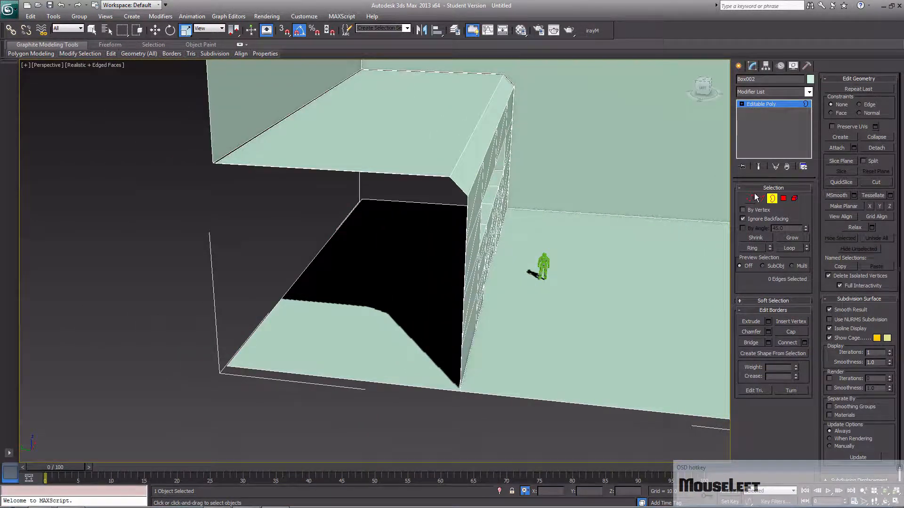
{"action": "left_click", "coordinate": [760, 199]}
{"action": "left_click", "coordinate": [295, 281]}
{"action": "key", "text": "w"}
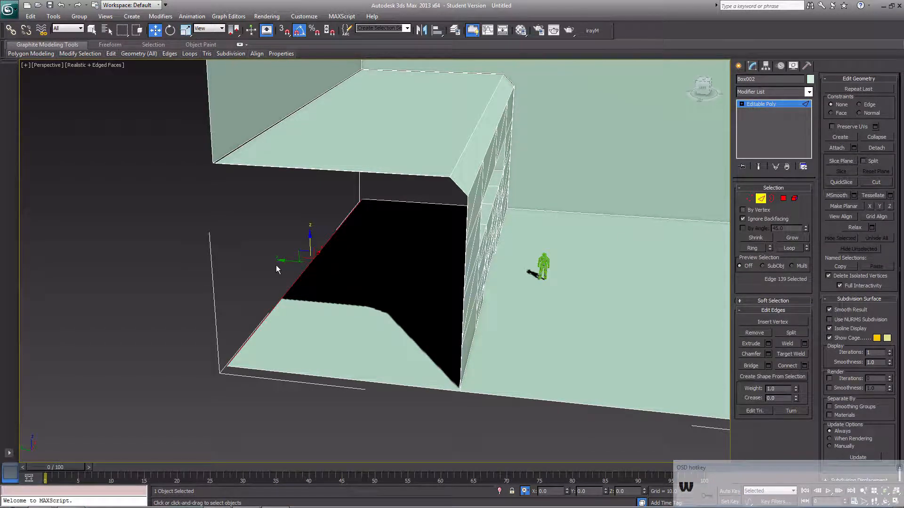
{"action": "left_click_drag", "start_coordinate": [280, 261], "coordinate": [503, 344]}
{"action": "middle_click_drag", "start_coordinate": [504, 344], "coordinate": [336, 323]}
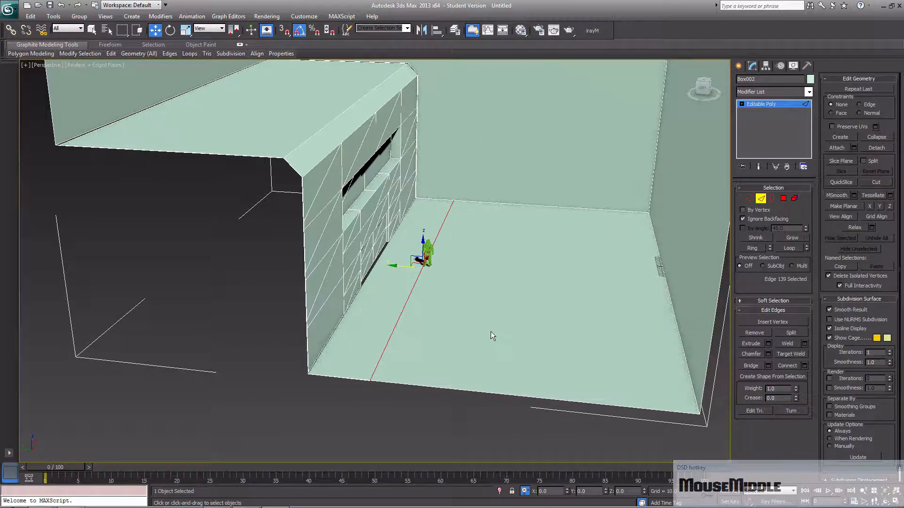
- Try deleting the floor edge, undo that, and move the edge along Y to just behind the windowed wall
{"action": "key", "text": "Delete"}
{"action": "key", "text": "ctrl+z"}
{"action": "middle_click_drag", "start_coordinate": [452, 319], "coordinate": [411, 272], "text": "alt"}
{"action": "left_click_drag", "start_coordinate": [399, 272], "coordinate": [347, 272]}
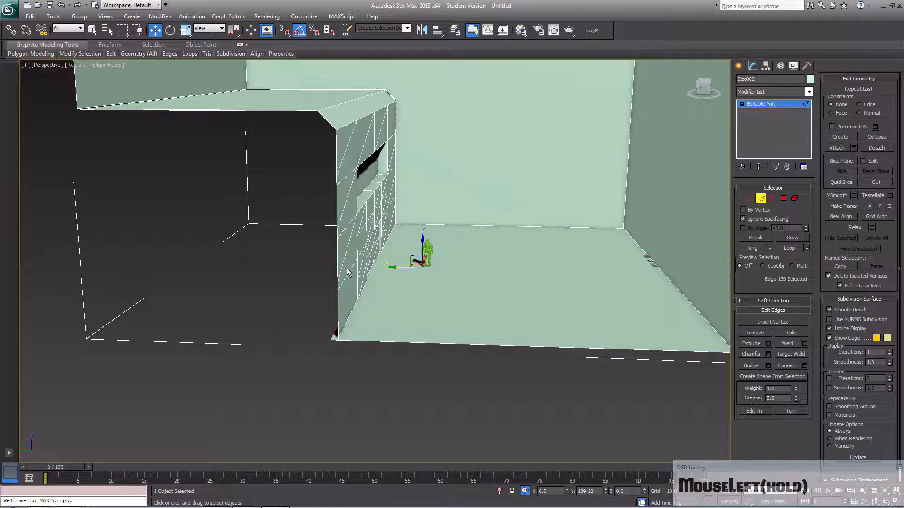
- Try to delete the floor polygon in front of the windowed wall
{"action": "middle_click_drag", "start_coordinate": [400, 285], "coordinate": [404, 309], "text": "alt"}
{"action": "key", "text": "BackSpace"}
{"action": "scroll", "coordinate": [397, 309], "scroll_direction": "up", "scroll_amount": 4}
{"action": "left_click", "coordinate": [395, 278]}
{"action": "mouse_move", "coordinate": [395, 278]}
{"action": "middle_mouse_down", "text": "alt"}
{"action": "mouse_move", "coordinate": [417, 289]}
{"action": "mouse_move", "coordinate": [442, 272]}
{"action": "mouse_move", "coordinate": [438, 263]}
{"action": "mouse_move", "coordinate": [403, 280]}
{"action": "middle_mouse_up", "text": "alt"}
{"action": "left_click", "coordinate": [447, 271]}
{"action": "left_click", "coordinate": [783, 199]}
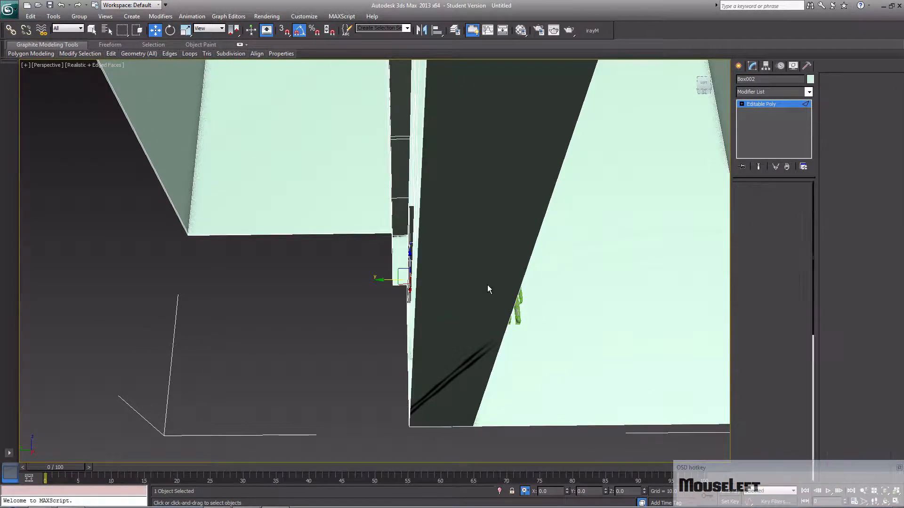
{"action": "left_click", "coordinate": [471, 286]}
{"action": "key", "text": "Delete"}
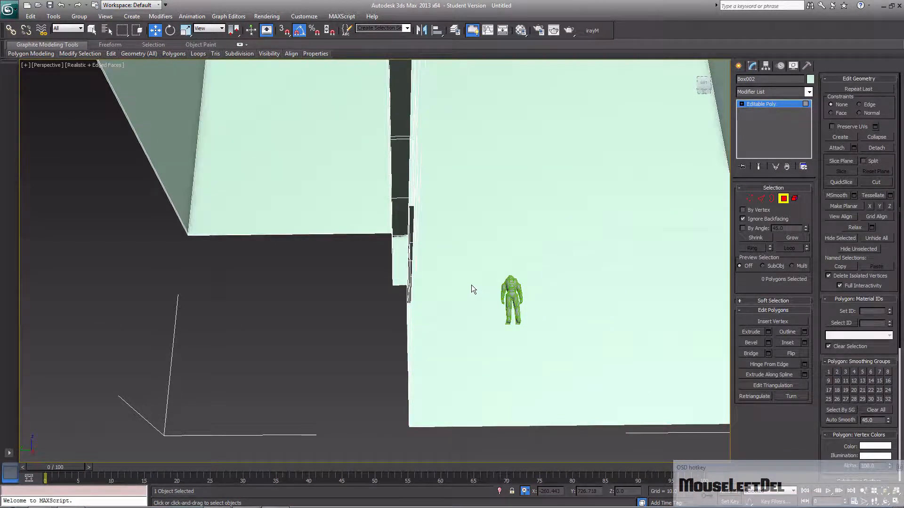
{"action": "middle_click_drag", "start_coordinate": [471, 285], "coordinate": [413, 267], "text": "alt"}
{"action": "scroll", "coordinate": [413, 268], "scroll_direction": "down", "scroll_amount": 1}
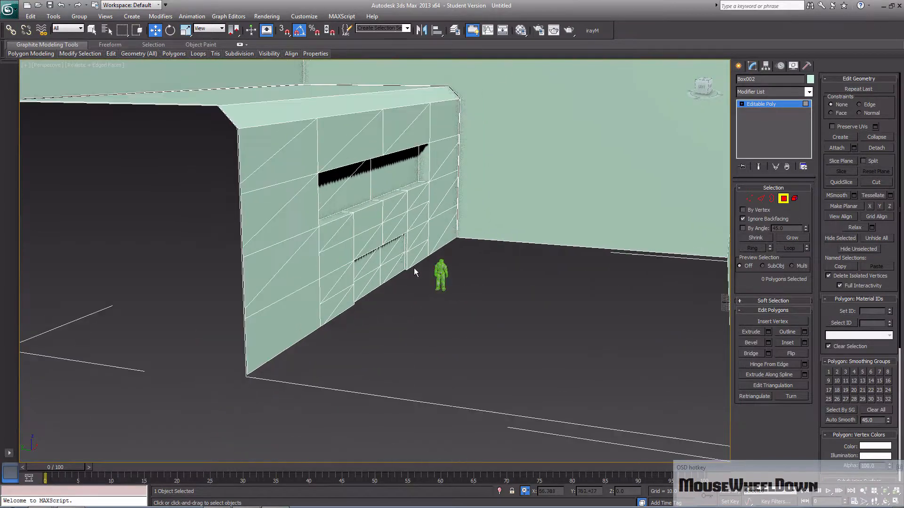
{"action": "mouse_move", "coordinate": [459, 285]}
{"action": "middle_mouse_down", "text": "alt"}
{"action": "mouse_move", "coordinate": [473, 285]}
{"action": "mouse_move", "coordinate": [466, 258]}
{"action": "mouse_move", "coordinate": [473, 276]}
{"action": "mouse_move", "coordinate": [454, 281]}
{"action": "middle_mouse_up", "text": "alt"}
{"action": "key", "text": "ctrl+z"}
{"action": "key", "text": "ctrl+z"}
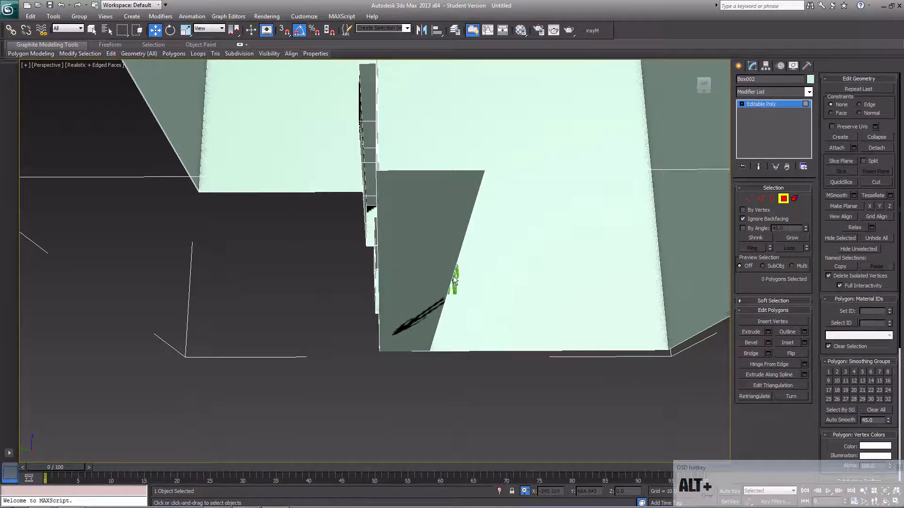
- Reposition the floor's rear edge along Y so it runs closely along the base of the windowed wall
{"action": "left_click", "coordinate": [761, 199]}
{"action": "left_click", "coordinate": [464, 238]}
{"action": "left_click_drag", "start_coordinate": [422, 293], "coordinate": [323, 303]}
{"action": "mouse_move", "coordinate": [323, 304]}
{"action": "middle_mouse_down", "text": "alt"}
{"action": "mouse_move", "coordinate": [321, 329]}
{"action": "mouse_move", "coordinate": [333, 302]}
{"action": "mouse_move", "coordinate": [324, 320]}
{"action": "mouse_move", "coordinate": [322, 298]}
{"action": "middle_mouse_up", "text": "alt"}
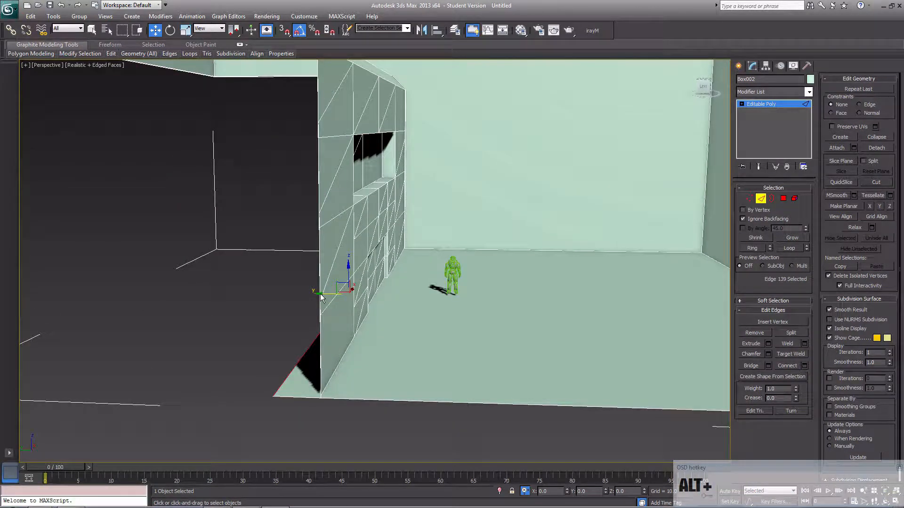
{"action": "middle_click_drag", "start_coordinate": [320, 297], "coordinate": [407, 316], "text": "alt"}
{"action": "key", "text": "F3"}
{"action": "left_click_drag", "start_coordinate": [413, 305], "coordinate": [514, 286]}
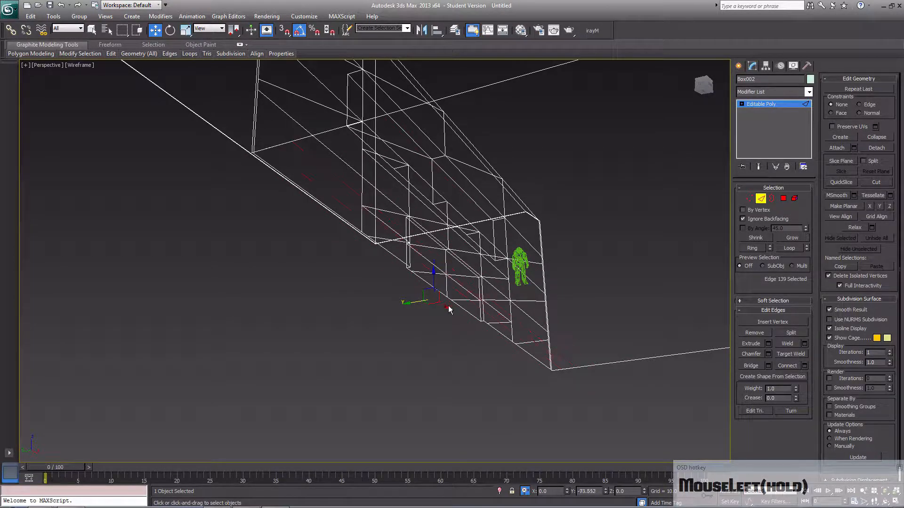
{"action": "left_click_drag", "start_coordinate": [431, 308], "coordinate": [428, 308]}
{"action": "middle_click_drag", "start_coordinate": [427, 308], "coordinate": [408, 340], "text": "alt"}
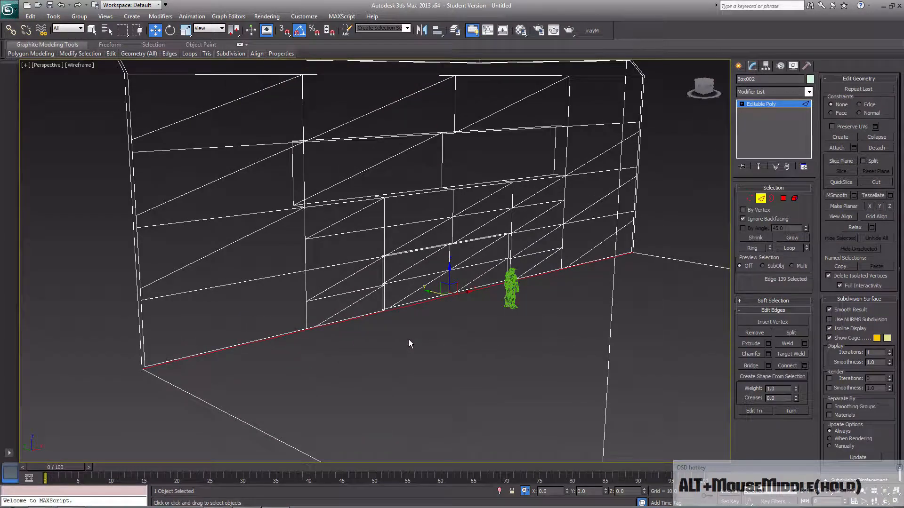
{"action": "key", "text": "F3"}
{"action": "scroll", "coordinate": [413, 346], "scroll_direction": "up", "scroll_amount": 4}
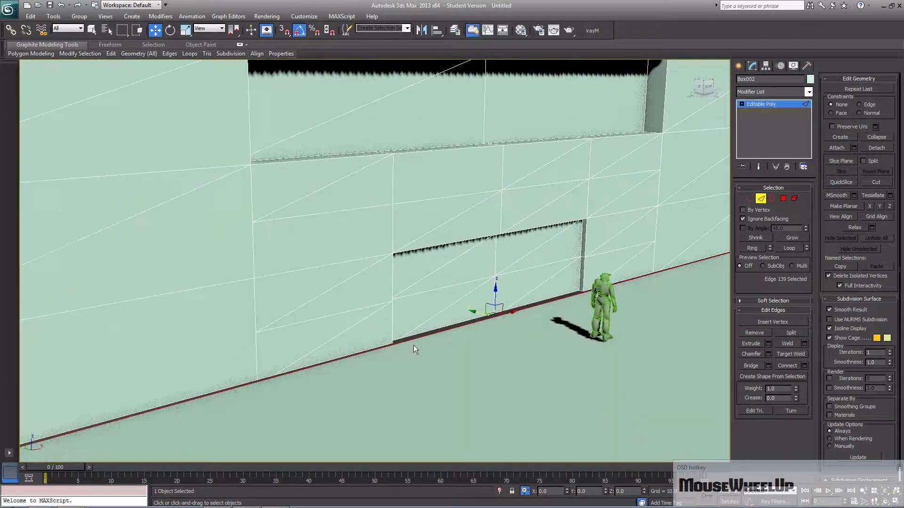
- Bridge the two opposing edges along the seam where the wall block's top ledge meets the upper back wall
{"action": "middle_click_drag", "start_coordinate": [417, 339], "coordinate": [372, 339]}
{"action": "scroll", "coordinate": [351, 349], "scroll_direction": "down", "scroll_amount": 2}
{"action": "scroll", "coordinate": [351, 350], "scroll_direction": "down", "scroll_amount": 5}
{"action": "scroll", "coordinate": [396, 261], "scroll_direction": "up", "scroll_amount": 5}
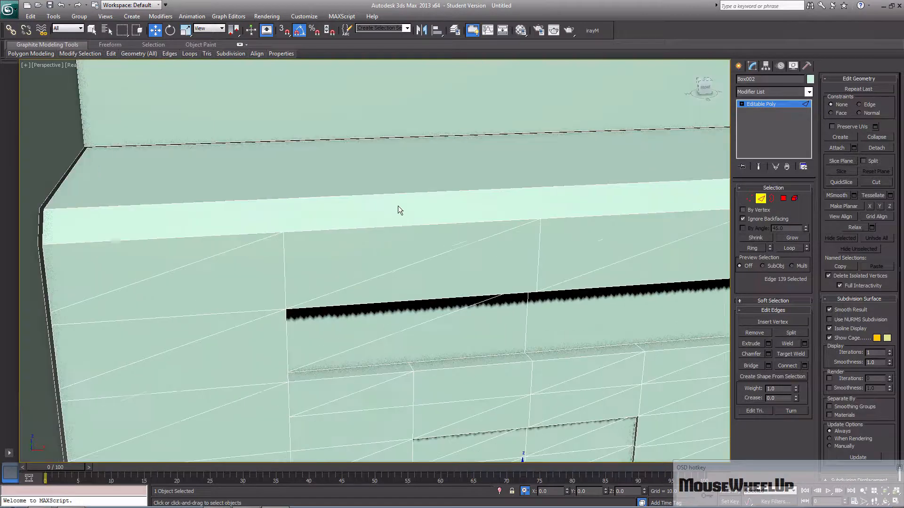
{"action": "middle_click_drag", "start_coordinate": [395, 261], "coordinate": [407, 367]}
{"action": "scroll", "coordinate": [373, 267], "scroll_direction": "up", "scroll_amount": 3}
{"action": "scroll", "coordinate": [374, 267], "scroll_direction": "up", "scroll_amount": 3}
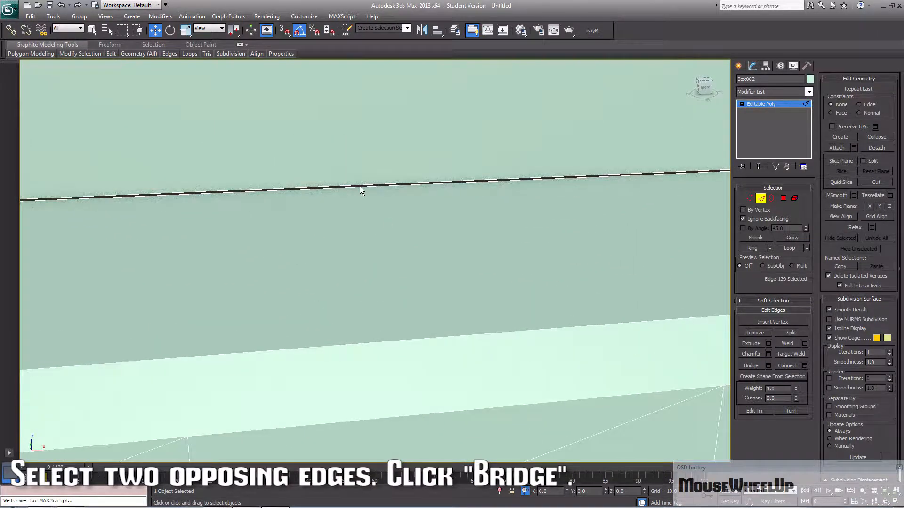
{"action": "middle_click_drag", "start_coordinate": [360, 186], "coordinate": [465, 275]}
{"action": "scroll", "coordinate": [467, 278], "scroll_direction": "down", "scroll_amount": 2}
{"action": "scroll", "coordinate": [468, 278], "scroll_direction": "down", "scroll_amount": 3}
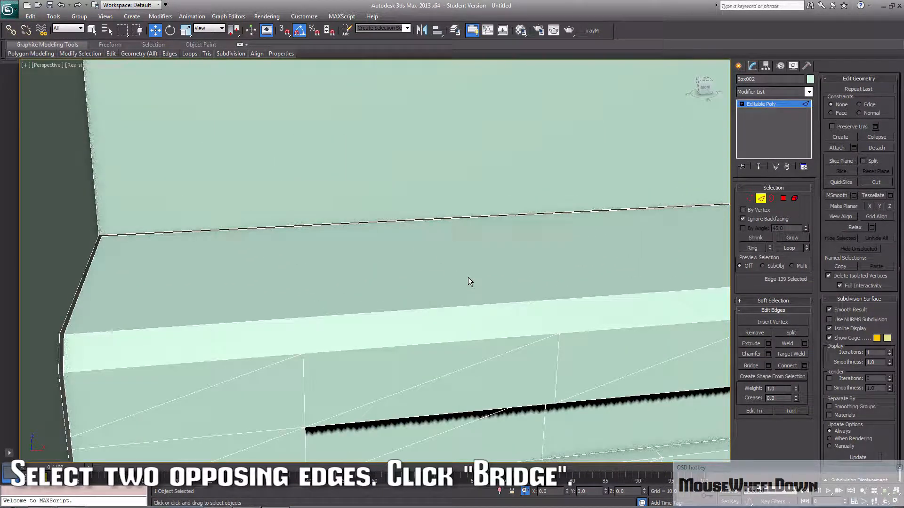
{"action": "left_click", "coordinate": [430, 220]}
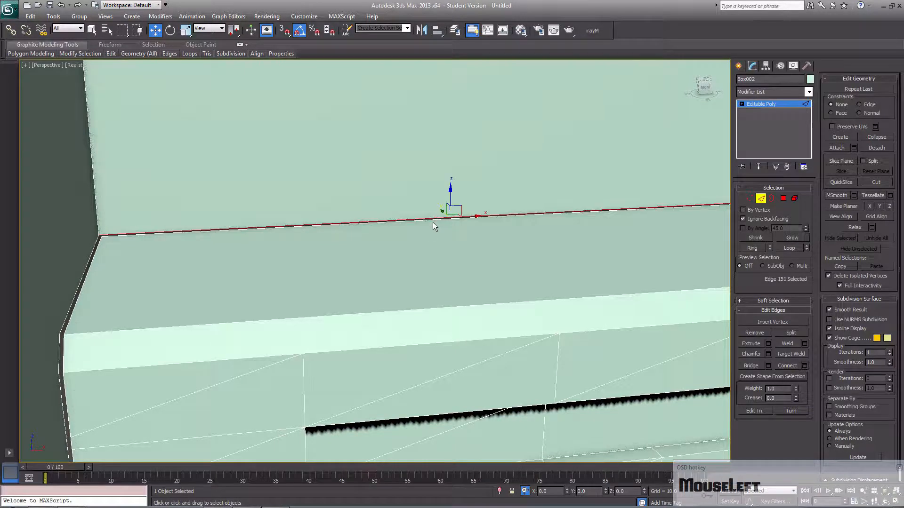
{"action": "left_click", "coordinate": [430, 221], "text": "ctrl"}
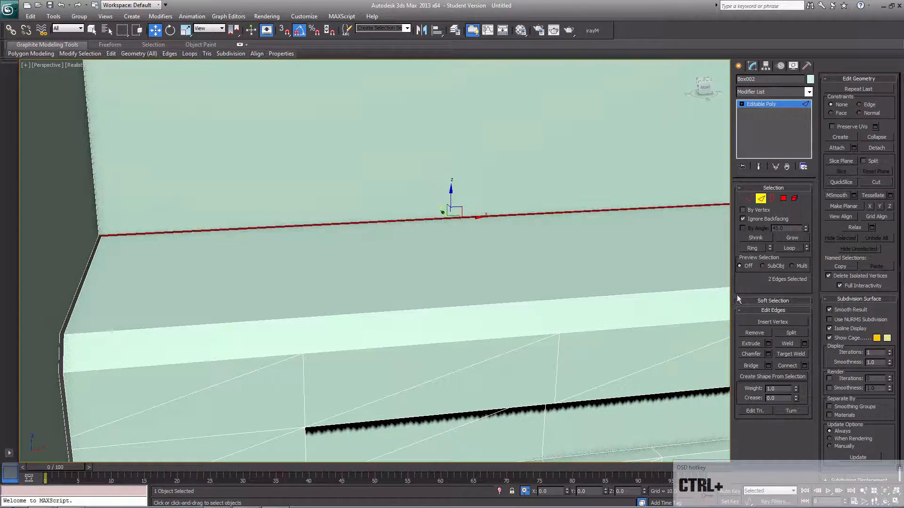
{"action": "left_click", "coordinate": [751, 366]}
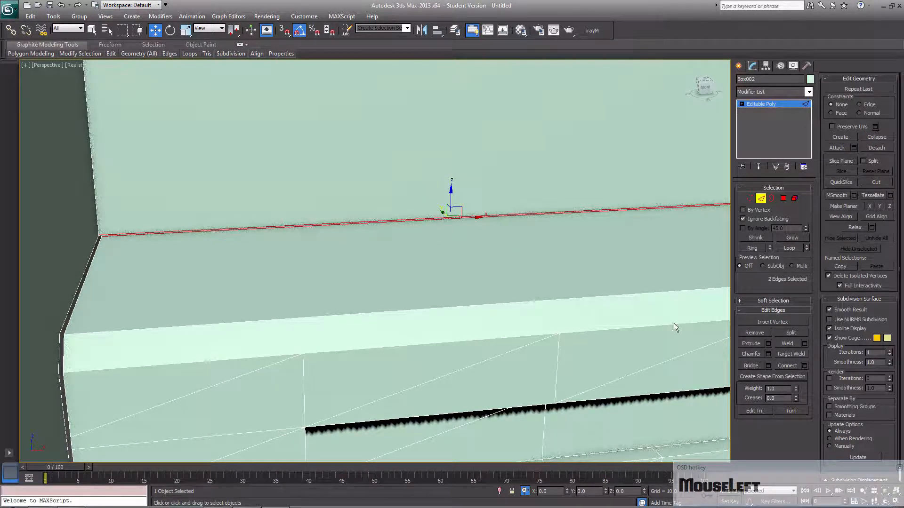
- Examine the bridged ledge seam and the windowed wall's borders from inside and outside the room
{"action": "middle_click_drag", "start_coordinate": [549, 218], "coordinate": [455, 252]}
{"action": "scroll", "coordinate": [357, 254], "scroll_direction": "down", "scroll_amount": 5}
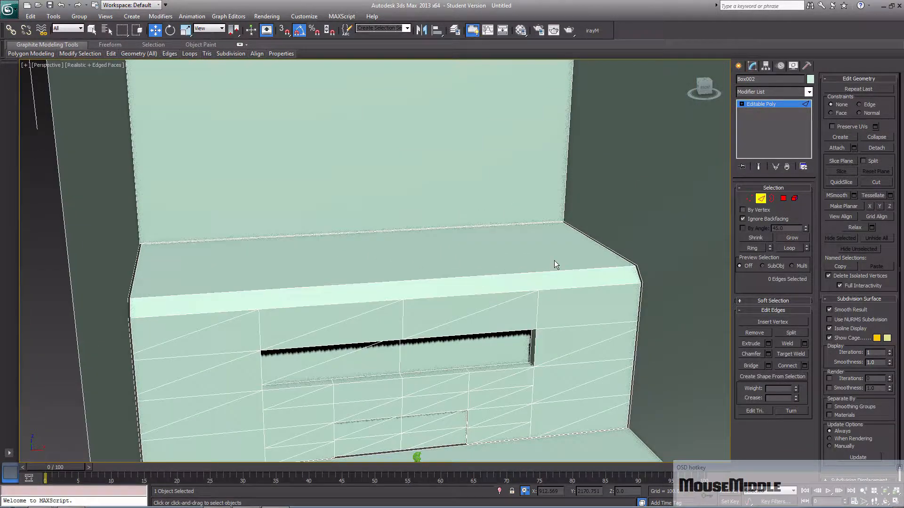
{"action": "middle_click_drag", "start_coordinate": [555, 264], "coordinate": [549, 196]}
{"action": "left_click_drag", "start_coordinate": [550, 196], "coordinate": [517, 217]}
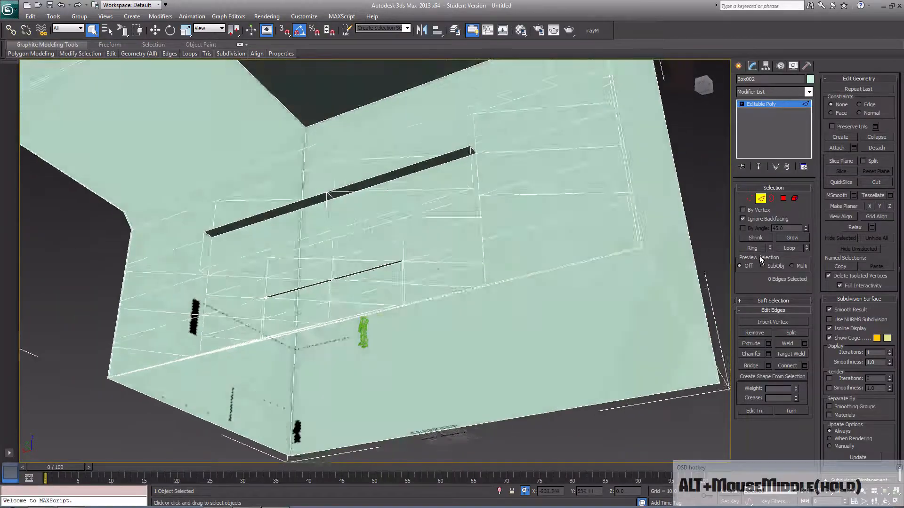
{"action": "middle_click_drag", "start_coordinate": [761, 258], "coordinate": [619, 307], "text": "alt"}
{"action": "middle_click_drag", "start_coordinate": [619, 305], "coordinate": [553, 310]}
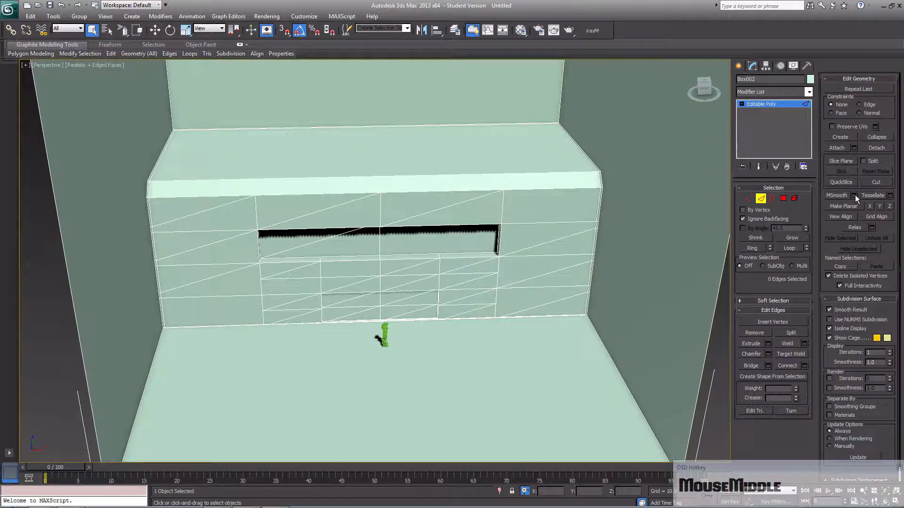
- Work at polygon level and select only the upper back wall polygon above the ledge seam
{"action": "left_click", "coordinate": [783, 199]}
{"action": "left_click", "coordinate": [847, 138]}
{"action": "right_click", "coordinate": [611, 312]}
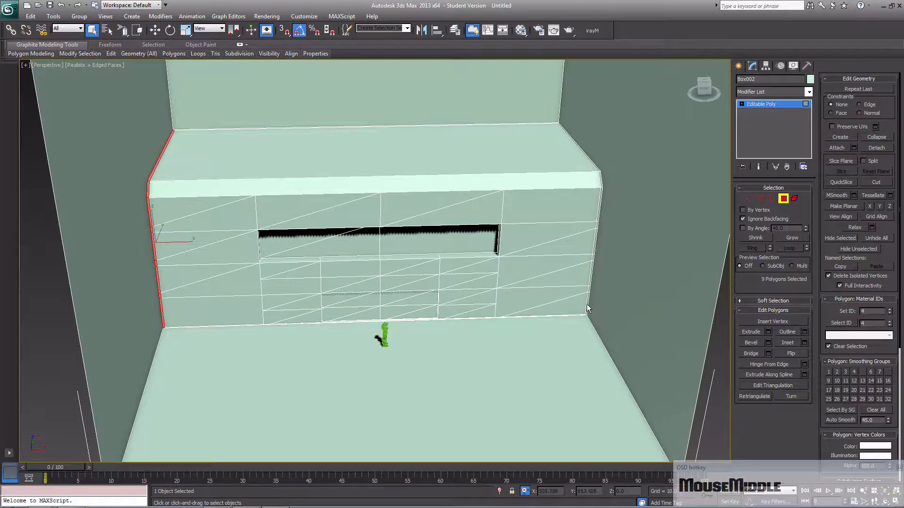
{"action": "middle_click_drag", "start_coordinate": [611, 312], "coordinate": [595, 315]}
{"action": "middle_click_drag", "start_coordinate": [314, 156], "coordinate": [392, 365]}
{"action": "scroll", "coordinate": [375, 249], "scroll_direction": "up", "scroll_amount": 6}
{"action": "scroll", "coordinate": [311, 321], "scroll_direction": "up", "scroll_amount": 4}
{"action": "middle_click_drag", "start_coordinate": [311, 320], "coordinate": [406, 329]}
{"action": "right_click", "coordinate": [404, 326]}
{"action": "left_click", "coordinate": [535, 300]}
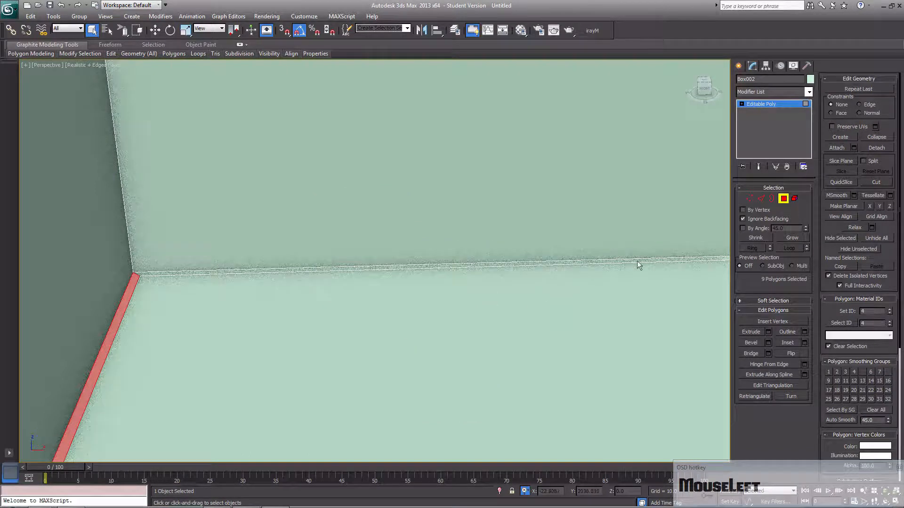
{"action": "left_click", "coordinate": [514, 301]}
{"action": "left_click", "coordinate": [473, 208]}
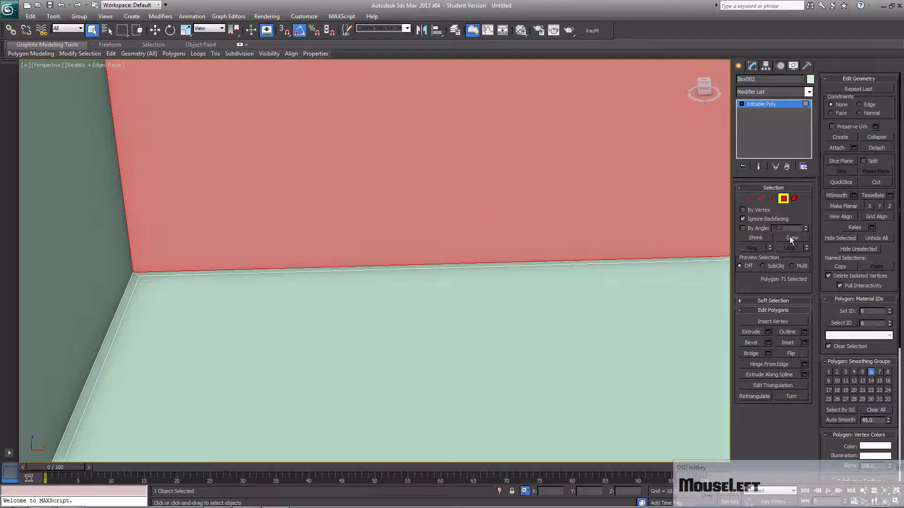
- With polygon creation active, examine the vertices along the ledge and upper back wall seam from corner to corner
{"action": "left_click", "coordinate": [786, 199]}
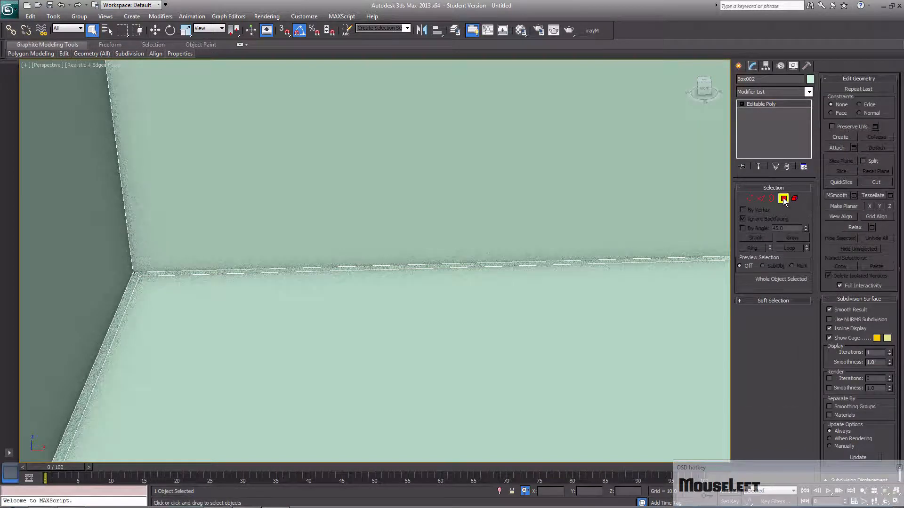
{"action": "left_click", "coordinate": [783, 198]}
{"action": "left_click", "coordinate": [840, 138]}
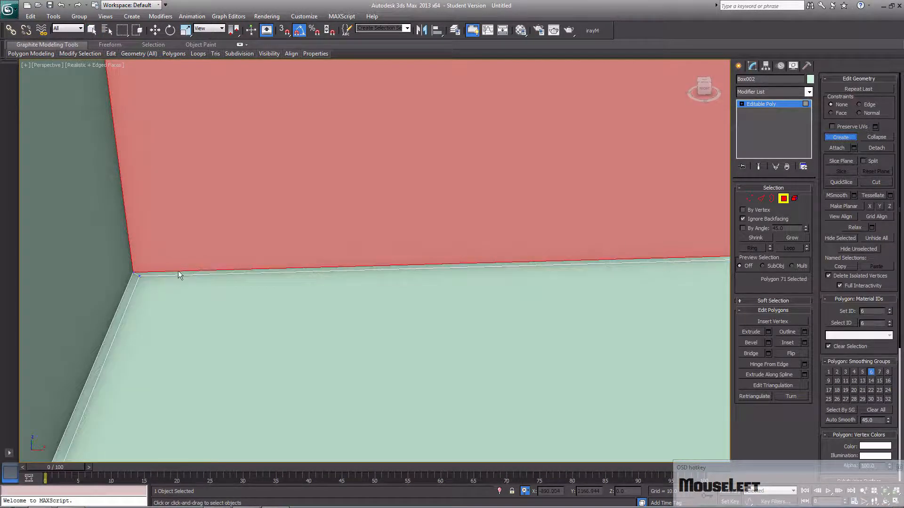
{"action": "middle_click_drag", "start_coordinate": [178, 275], "coordinate": [245, 277]}
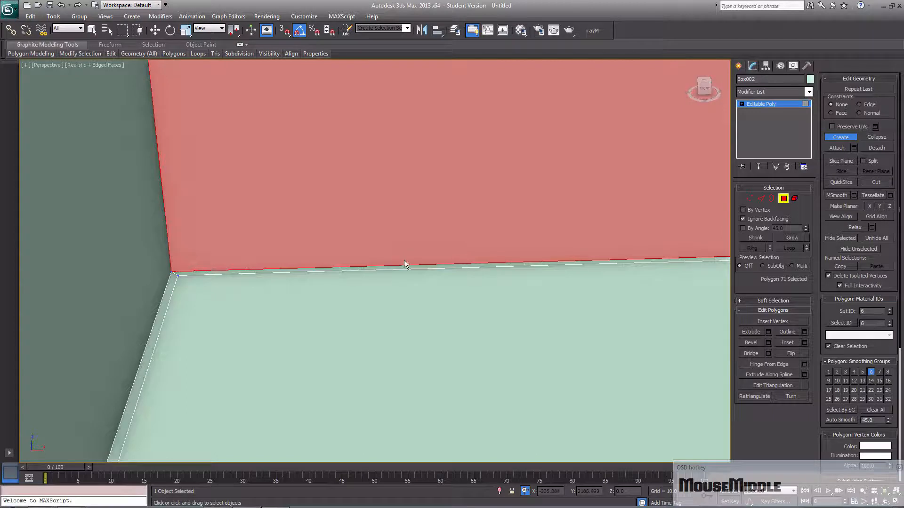
{"action": "middle_click_drag", "start_coordinate": [490, 256], "coordinate": [433, 255]}
{"action": "scroll", "coordinate": [582, 259], "scroll_direction": "down", "scroll_amount": 3}
{"action": "middle_click_drag", "start_coordinate": [583, 259], "coordinate": [266, 267]}
{"action": "middle_click_drag", "start_coordinate": [597, 272], "coordinate": [270, 267]}
{"action": "middle_click_drag", "start_coordinate": [659, 273], "coordinate": [317, 272]}
{"action": "middle_click_drag", "start_coordinate": [646, 258], "coordinate": [298, 261]}
{"action": "scroll", "coordinate": [525, 276], "scroll_direction": "up", "scroll_amount": 1}
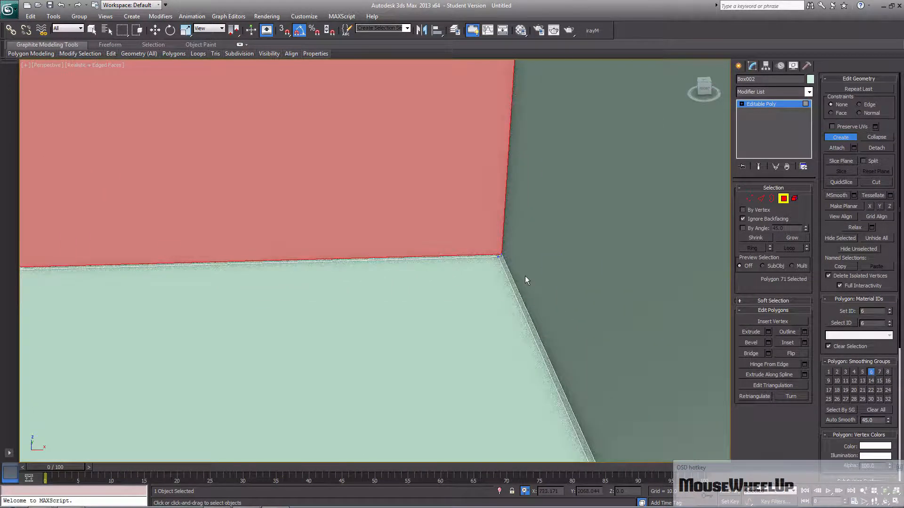
{"action": "mouse_move", "coordinate": [375, 307]}
{"action": "middle_mouse_down"}
{"action": "mouse_move", "coordinate": [350, 317]}
{"action": "mouse_move", "coordinate": [658, 309]}
{"action": "middle_mouse_up"}
{"action": "middle_click_drag", "start_coordinate": [221, 341], "coordinate": [588, 312]}
{"action": "mouse_move", "coordinate": [258, 335]}
{"action": "middle_mouse_down"}
{"action": "mouse_move", "coordinate": [555, 336]}
{"action": "mouse_move", "coordinate": [586, 345]}
{"action": "mouse_move", "coordinate": [334, 349]}
{"action": "middle_mouse_up"}
{"action": "scroll", "coordinate": [314, 346], "scroll_direction": "down", "scroll_amount": 1}
{"action": "scroll", "coordinate": [314, 346], "scroll_direction": "down", "scroll_amount": 5}
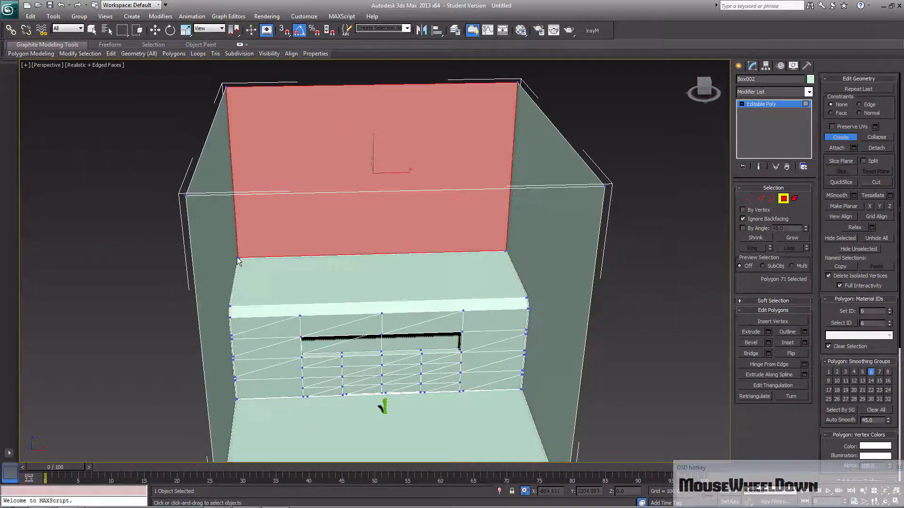
- Examine the gap and vertices along the windowed wall's base, and leave polygon creation with nothing selected
{"action": "middle_click_drag", "start_coordinate": [366, 408], "coordinate": [354, 273]}
{"action": "scroll", "coordinate": [355, 280], "scroll_direction": "up", "scroll_amount": 10}
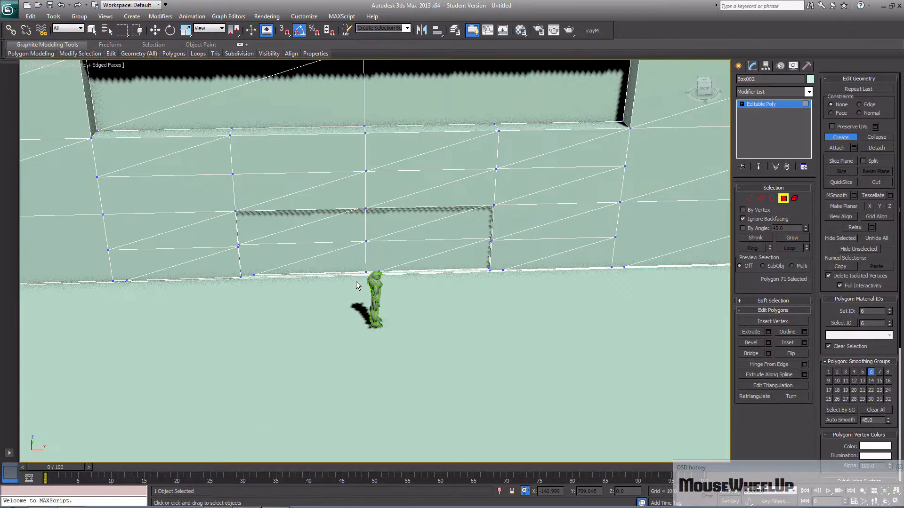
{"action": "middle_click_drag", "start_coordinate": [440, 321], "coordinate": [360, 286], "text": "alt"}
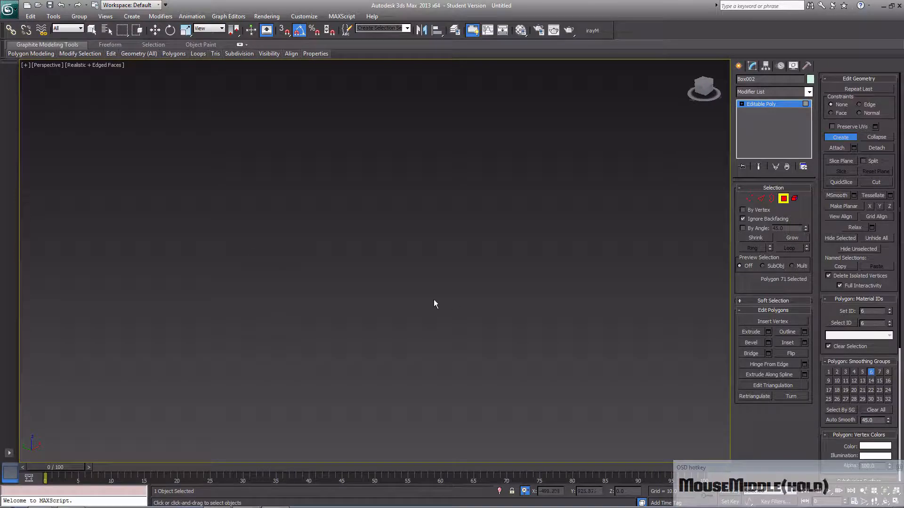
{"action": "scroll", "coordinate": [462, 308], "scroll_direction": "down", "scroll_amount": 3}
{"action": "scroll", "coordinate": [471, 310], "scroll_direction": "down", "scroll_amount": 3}
{"action": "middle_click_drag", "start_coordinate": [492, 312], "coordinate": [214, 335]}
{"action": "mouse_move", "coordinate": [450, 254]}
{"action": "middle_mouse_down"}
{"action": "mouse_move", "coordinate": [386, 313]}
{"action": "mouse_move", "coordinate": [446, 261]}
{"action": "mouse_move", "coordinate": [443, 238]}
{"action": "middle_mouse_up"}
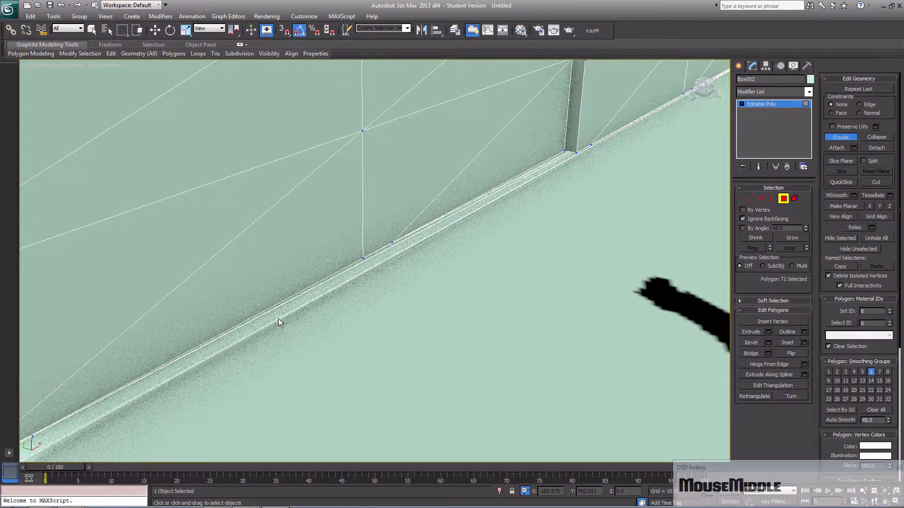
{"action": "middle_click_drag", "start_coordinate": [278, 318], "coordinate": [317, 300]}
{"action": "scroll", "coordinate": [317, 301], "scroll_direction": "down", "scroll_amount": 5}
{"action": "middle_click_drag", "start_coordinate": [300, 332], "coordinate": [187, 368]}
{"action": "scroll", "coordinate": [258, 367], "scroll_direction": "down", "scroll_amount": 2}
{"action": "scroll", "coordinate": [141, 409], "scroll_direction": "down", "scroll_amount": 5}
{"action": "middle_click_drag", "start_coordinate": [140, 408], "coordinate": [343, 279]}
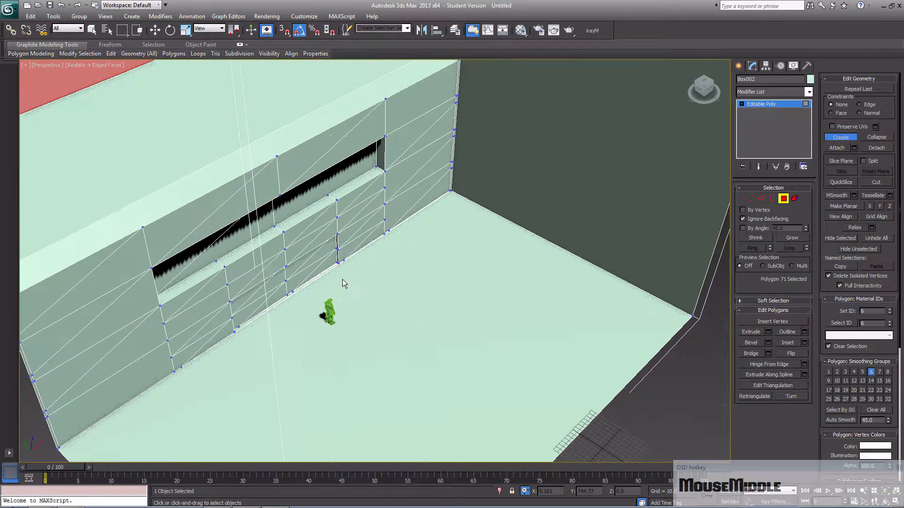
{"action": "scroll", "coordinate": [343, 279], "scroll_direction": "down", "scroll_amount": 3}
{"action": "right_click", "coordinate": [556, 316]}
{"action": "left_click", "coordinate": [535, 319]}
{"action": "middle_click_drag", "start_coordinate": [534, 320], "coordinate": [450, 299]}
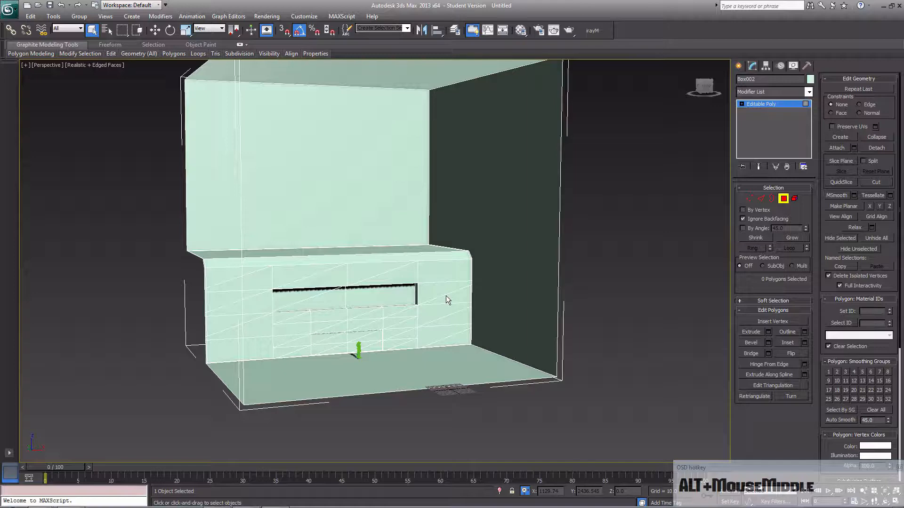
{"action": "middle_click_drag", "start_coordinate": [461, 313], "coordinate": [542, 339], "text": "alt"}
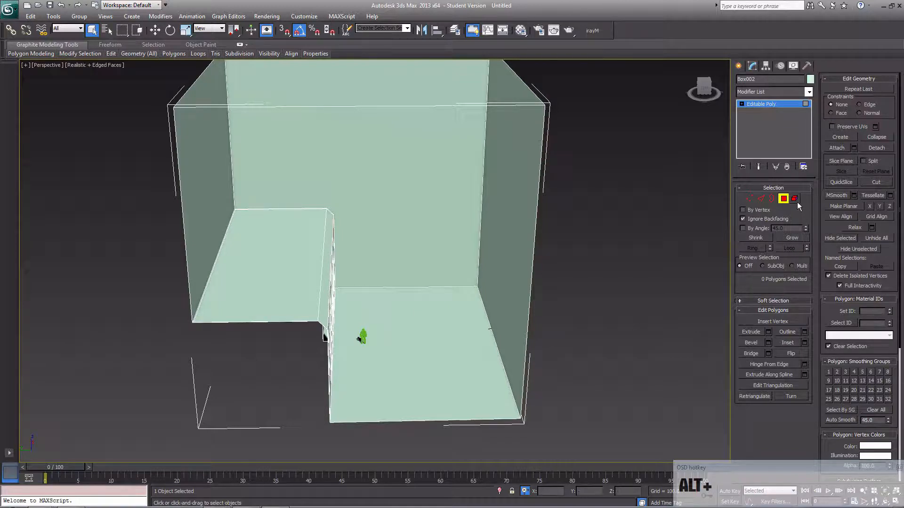
- Bring up the Standard Primitives category for creating new geometry
{"action": "left_click", "coordinate": [743, 66]}
{"action": "left_click", "coordinate": [754, 95]}
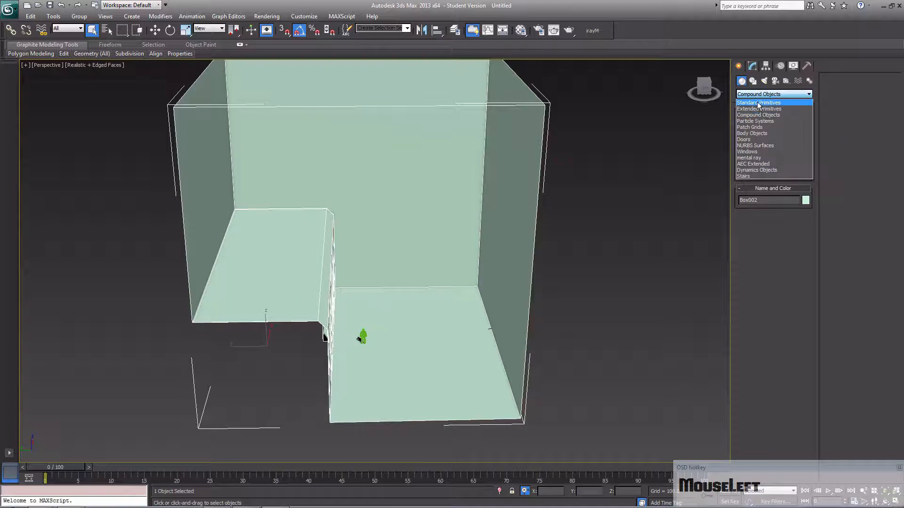
{"action": "left_click", "coordinate": [758, 103]}
{"action": "left_click", "coordinate": [760, 125]}
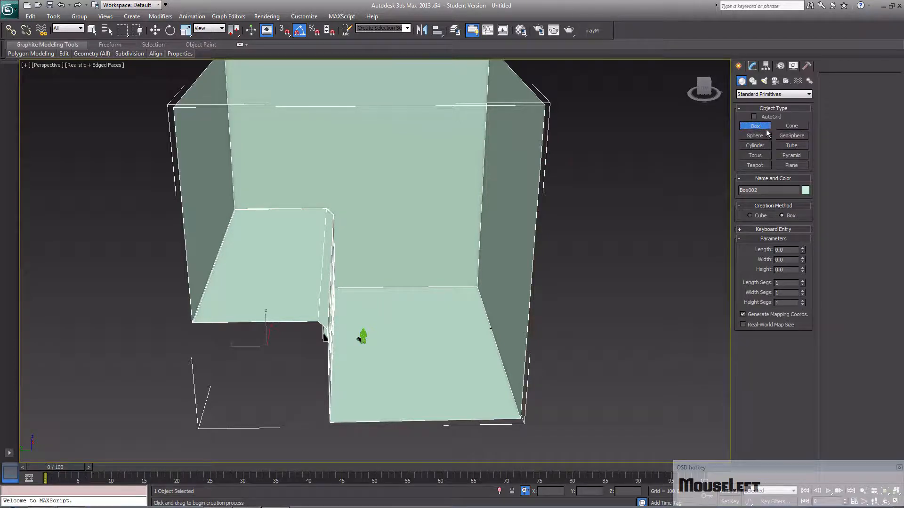
- Try a pyramid about 257 wide, 250 deep and 184 high on the room's floor, and delete it
{"action": "left_click", "coordinate": [791, 154]}
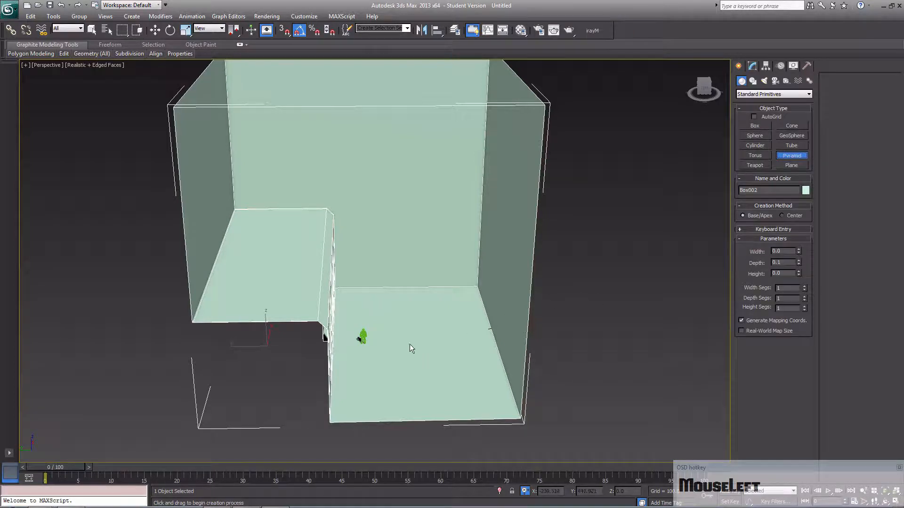
{"action": "left_click_drag", "start_coordinate": [410, 333], "coordinate": [458, 308]}
{"action": "left_click", "coordinate": [464, 266]}
{"action": "middle_click_drag", "start_coordinate": [460, 317], "coordinate": [398, 316]}
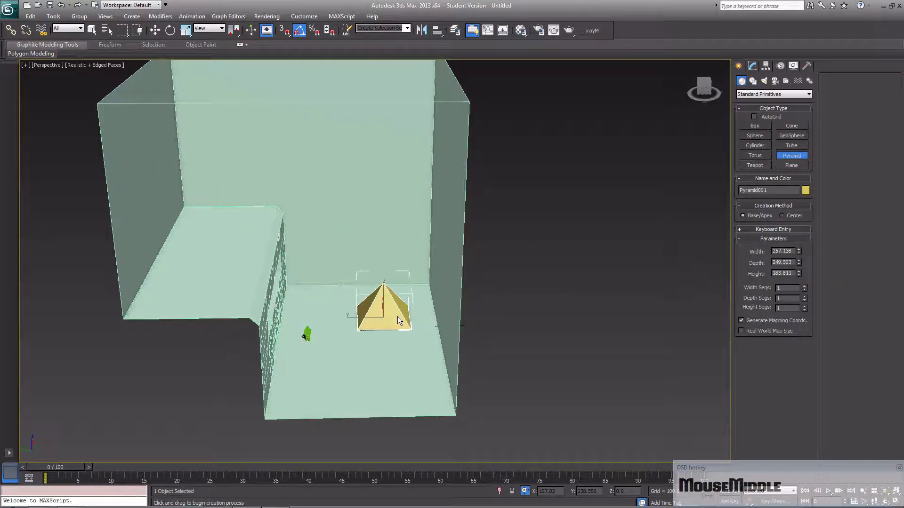
{"action": "key", "text": "Delete"}
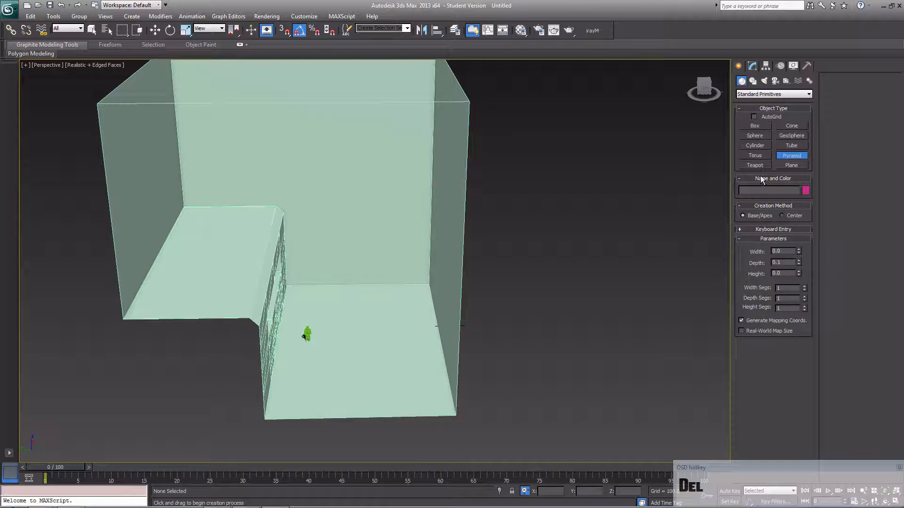
- Create a torus on the floor near the figure with Radius 1 about 116 and Radius 2 about 34
{"action": "left_click", "coordinate": [762, 155]}
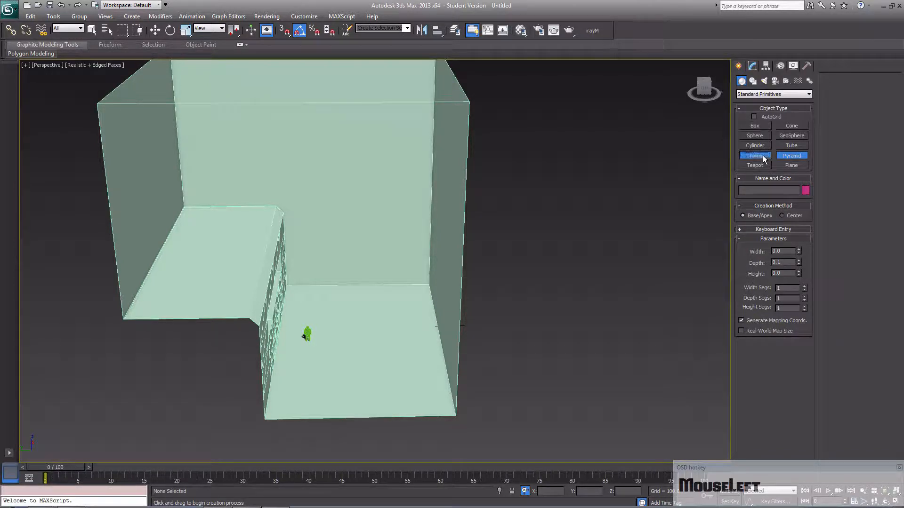
{"action": "left_click_drag", "start_coordinate": [359, 314], "coordinate": [382, 325]}
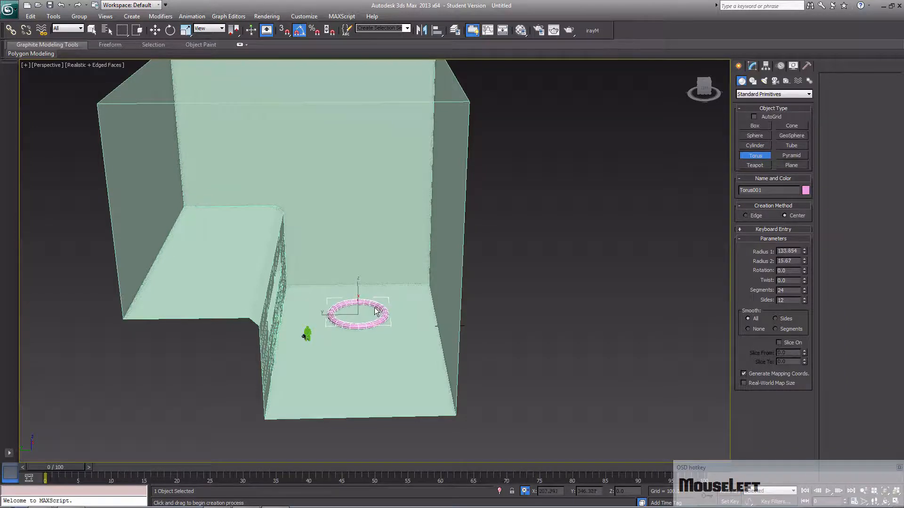
{"action": "middle_click_drag", "start_coordinate": [368, 309], "coordinate": [395, 335]}
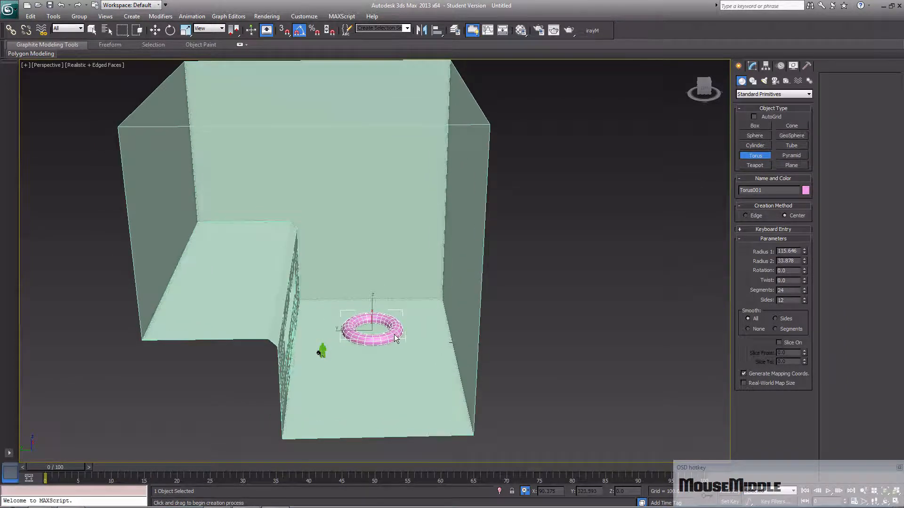
- Rotate the torus 90 degrees about X so it stands upright on the floor
{"action": "key", "text": "w"}
{"action": "key", "text": "r"}
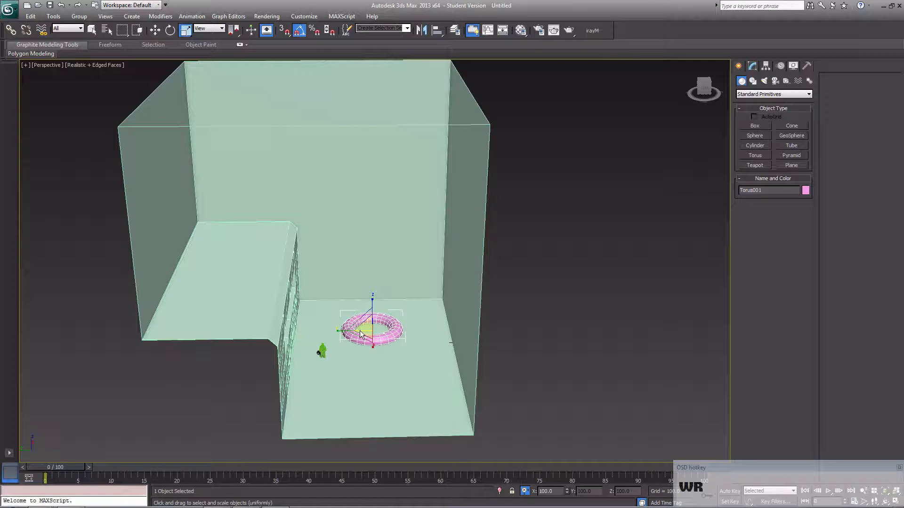
{"action": "key", "text": "e"}
{"action": "mouse_move", "coordinate": [360, 311]}
{"action": "middle_mouse_down", "text": "alt"}
{"action": "mouse_move", "coordinate": [362, 304]}
{"action": "mouse_move", "coordinate": [360, 312]}
{"action": "middle_mouse_up", "text": "alt"}
{"action": "left_click_drag", "start_coordinate": [360, 311], "coordinate": [411, 318]}
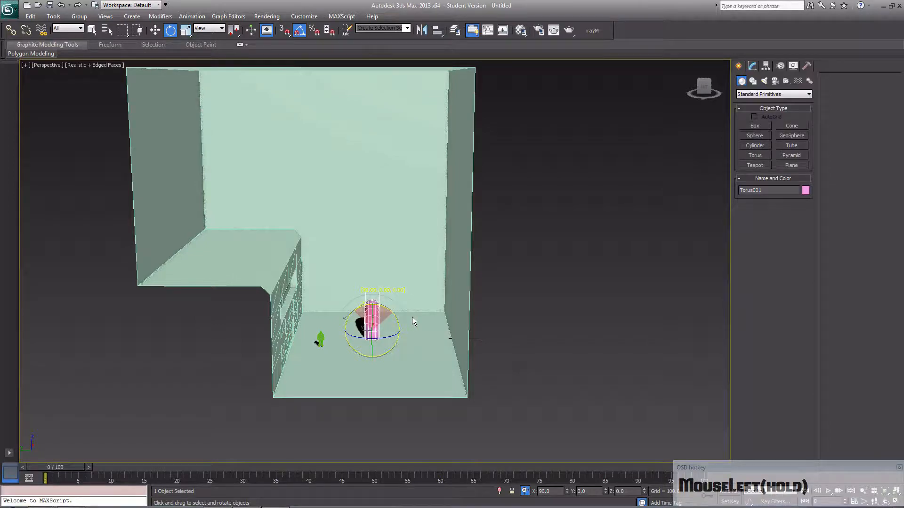
{"action": "middle_click_drag", "start_coordinate": [411, 317], "coordinate": [395, 354], "text": "alt"}
- Convert the torus to an Editable Mesh and keep only the torus selected
{"action": "right_click", "coordinate": [394, 354]}
{"action": "mouse_move", "coordinate": [455, 441]}
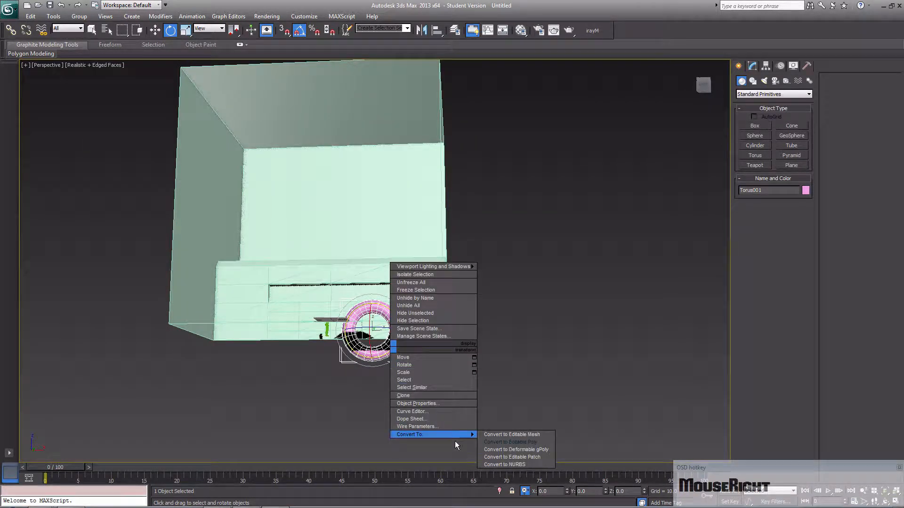
{"action": "left_click", "coordinate": [524, 436]}
{"action": "left_click_drag", "start_coordinate": [404, 398], "coordinate": [315, 340]}
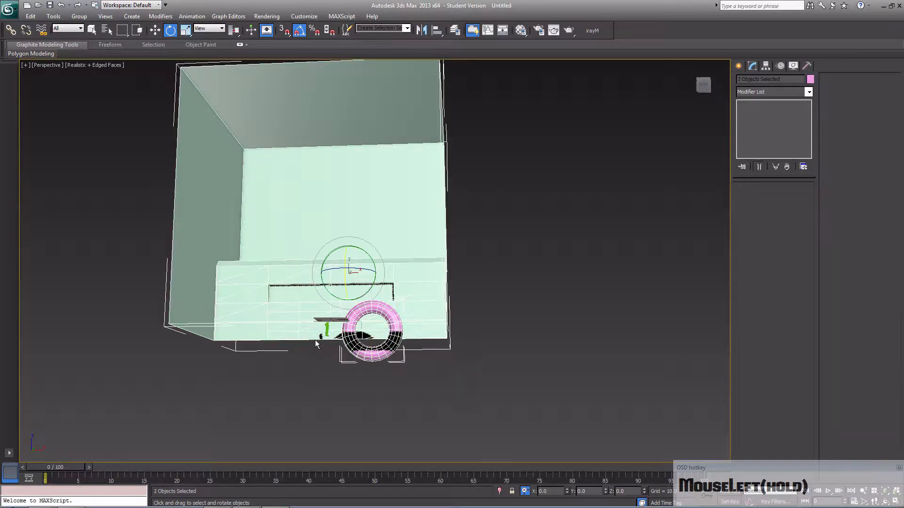
{"action": "left_click", "coordinate": [380, 356]}
- Delete the torus's polygons below the floor so only the upper half remains as an arch
{"action": "left_click", "coordinate": [783, 200]}
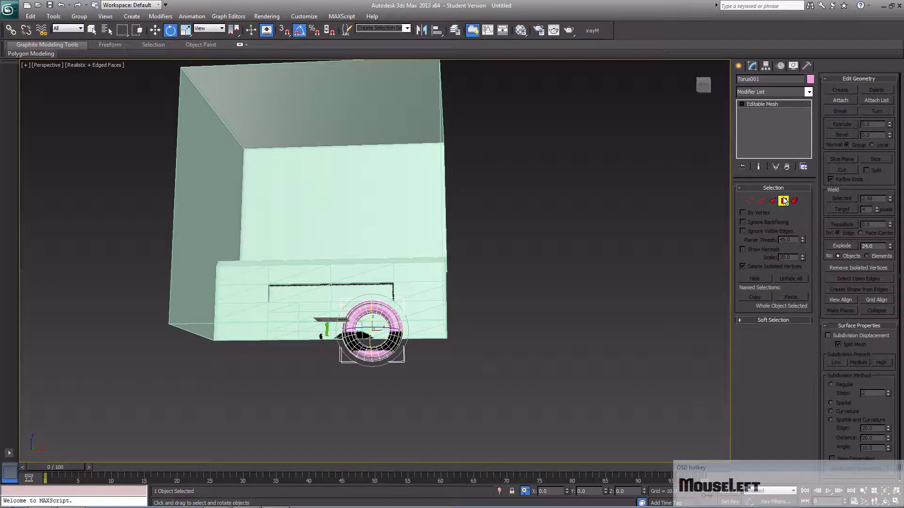
{"action": "left_click_drag", "start_coordinate": [486, 387], "coordinate": [291, 333]}
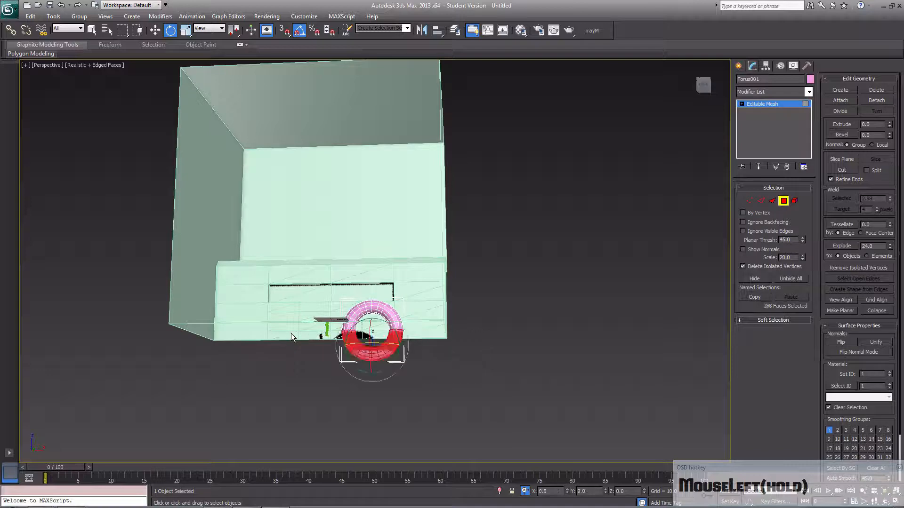
{"action": "key", "text": "Delete"}
{"action": "middle_click_drag", "start_coordinate": [389, 377], "coordinate": [406, 274]}
{"action": "scroll", "coordinate": [438, 396], "scroll_direction": "up", "scroll_amount": 2}
{"action": "scroll", "coordinate": [418, 334], "scroll_direction": "up", "scroll_amount": 3}
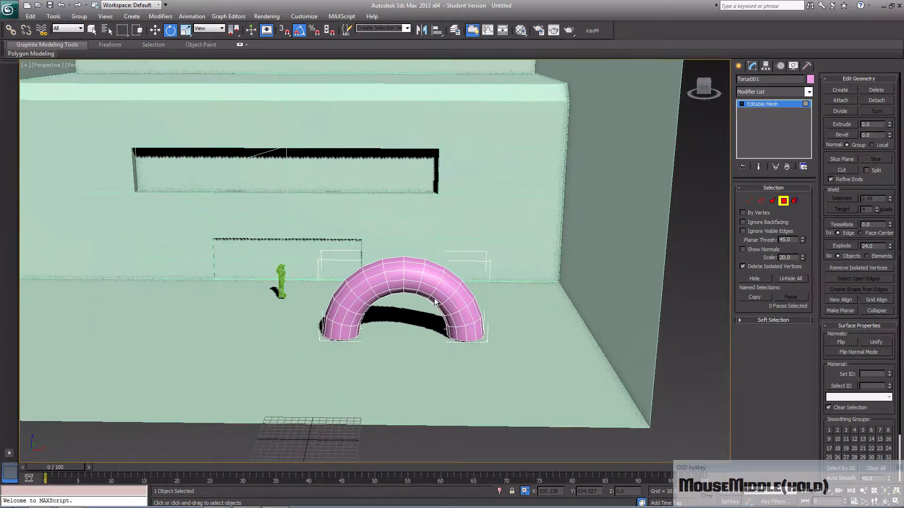
- Display the scene in wireframe and examine the arch's placement relative to the figure, wall and floor
{"action": "middle_click_drag", "start_coordinate": [435, 302], "coordinate": [513, 306], "text": "alt"}
{"action": "key", "text": "w"}
{"action": "scroll", "coordinate": [454, 292], "scroll_direction": "down", "scroll_amount": 4}
{"action": "key", "text": "F3"}
{"action": "middle_click_drag", "start_coordinate": [513, 306], "coordinate": [506, 338], "text": "alt"}
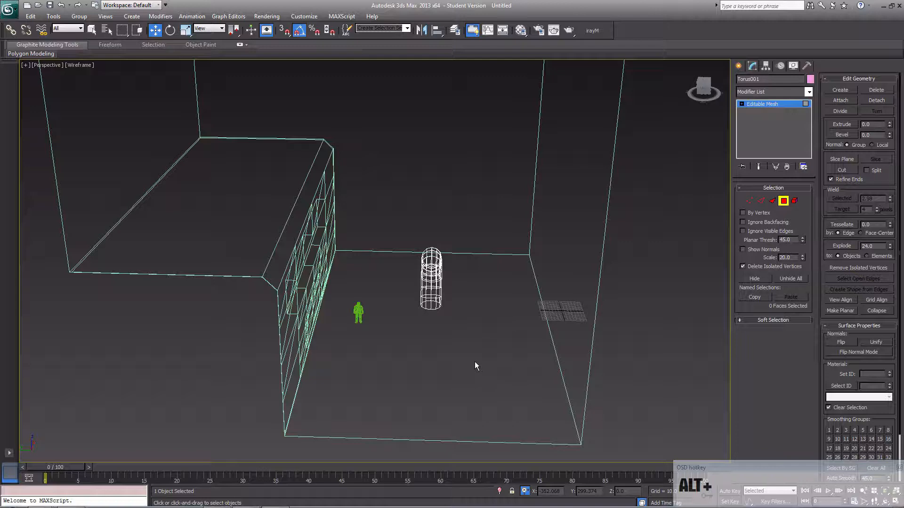
{"action": "middle_click_drag", "start_coordinate": [439, 317], "coordinate": [420, 292]}
{"action": "scroll", "coordinate": [439, 303], "scroll_direction": "up", "scroll_amount": 4}
{"action": "middle_click_drag", "start_coordinate": [471, 309], "coordinate": [398, 257]}
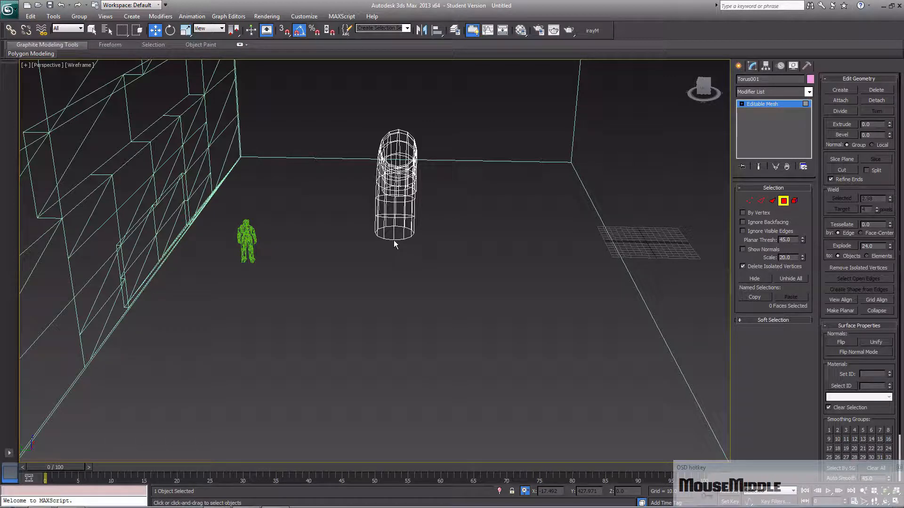
{"action": "middle_click_drag", "start_coordinate": [492, 310], "coordinate": [450, 248]}
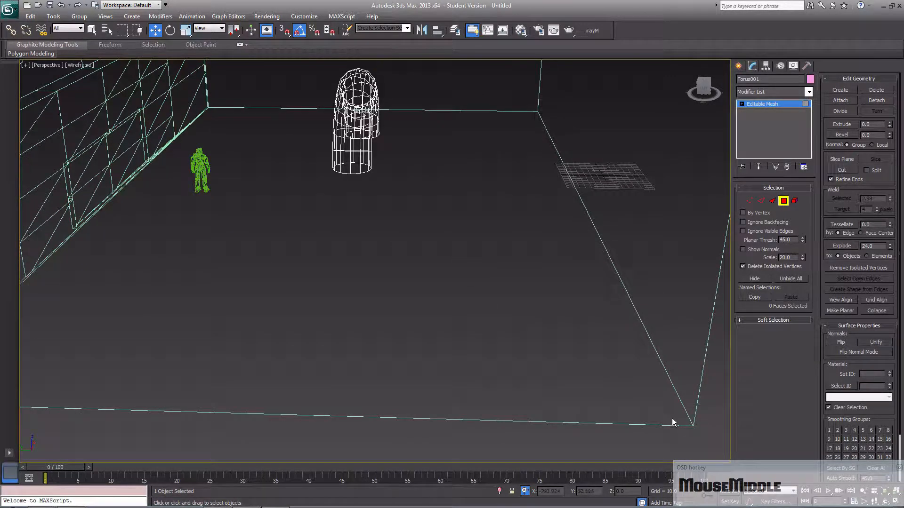
- Return the viewport to shaded display with edged faces and review the arch's object properties
{"action": "middle_click_drag", "start_coordinate": [383, 177], "coordinate": [445, 263]}
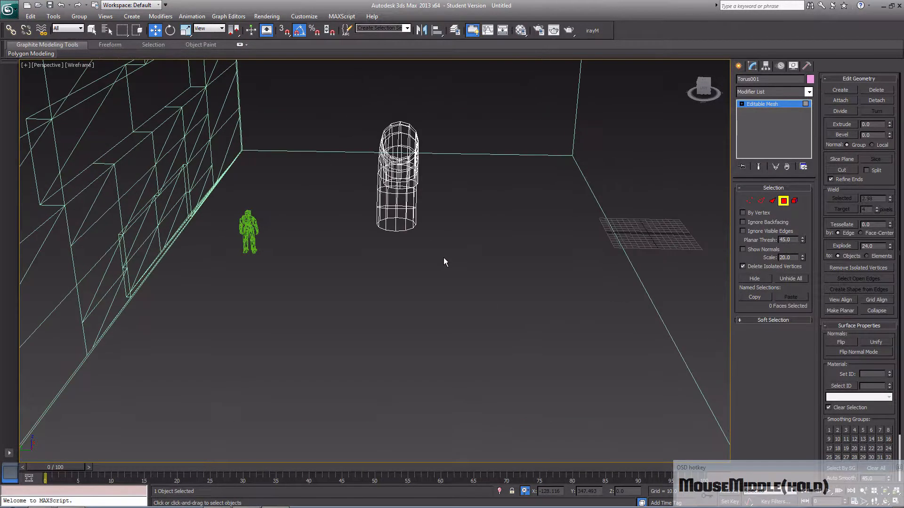
{"action": "key", "text": "F3"}
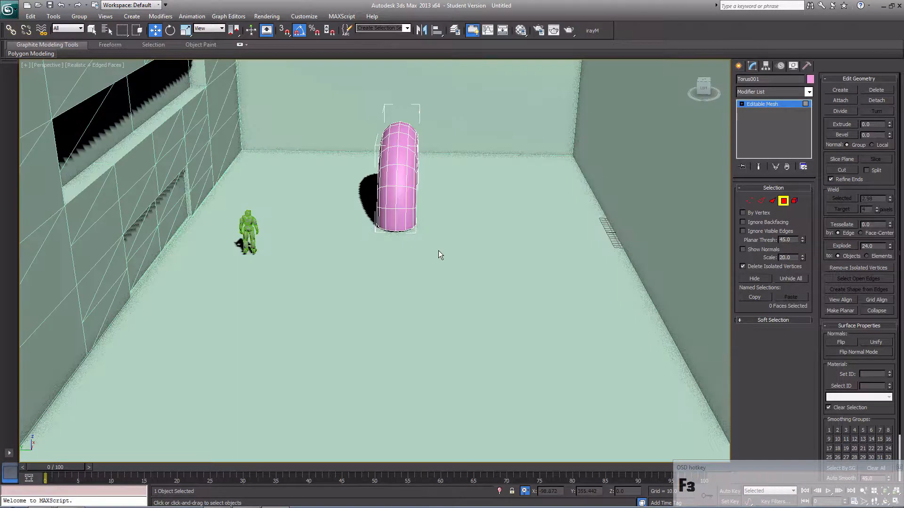
{"action": "key", "text": "w"}
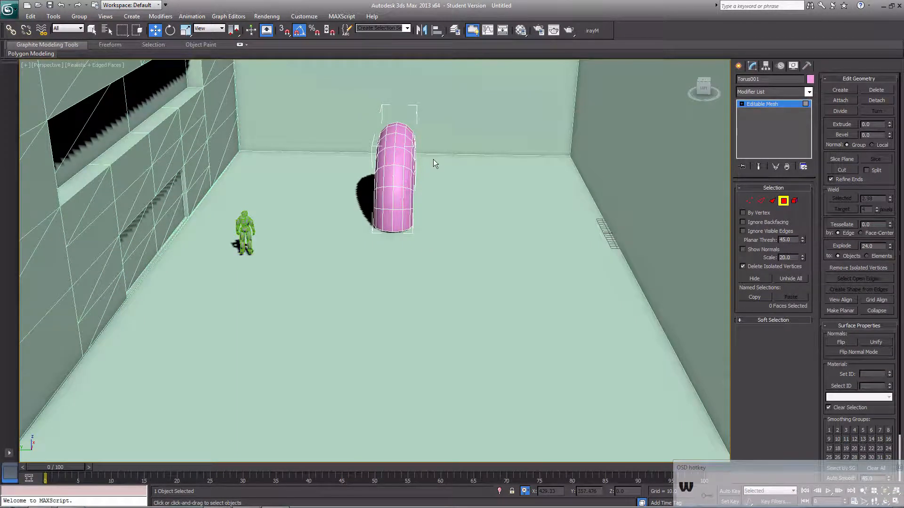
{"action": "middle_click_drag", "start_coordinate": [429, 190], "coordinate": [429, 215]}
{"action": "left_click", "coordinate": [738, 65]}
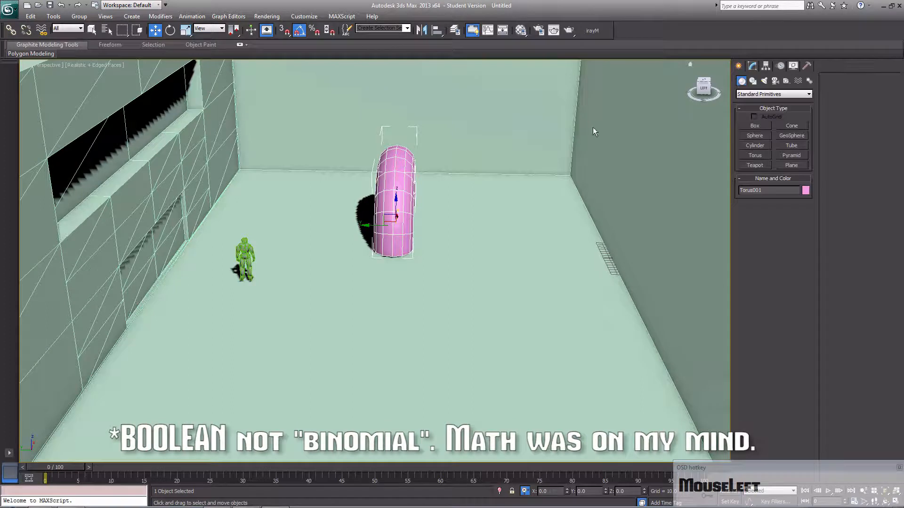
{"action": "right_click", "coordinate": [392, 201]}
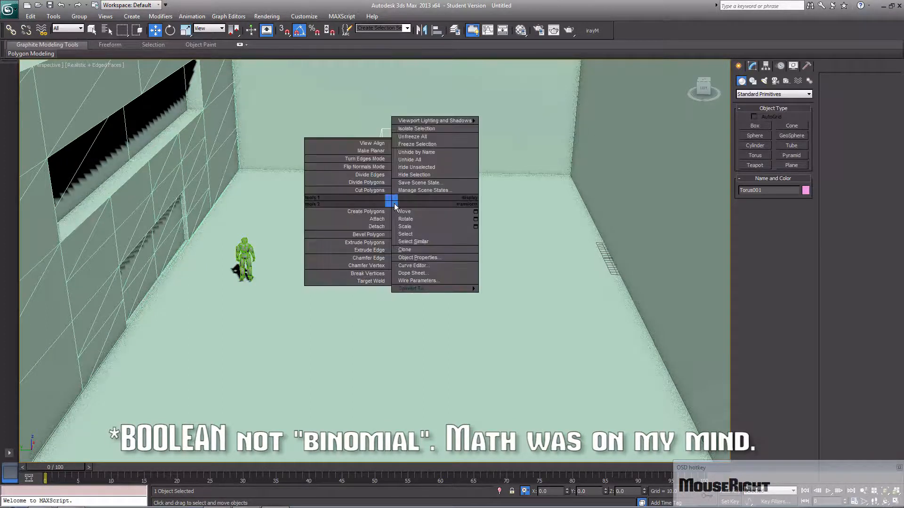
{"action": "left_click", "coordinate": [439, 261]}
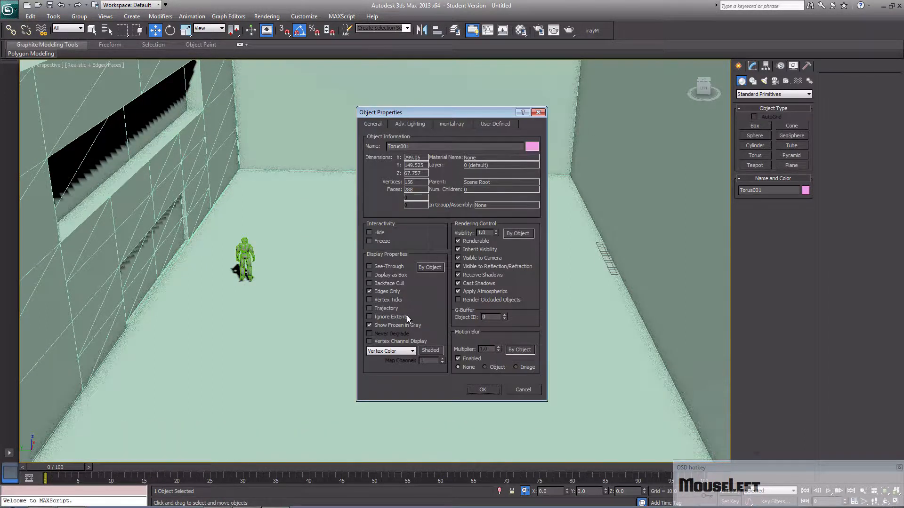
{"action": "left_click", "coordinate": [484, 391]}
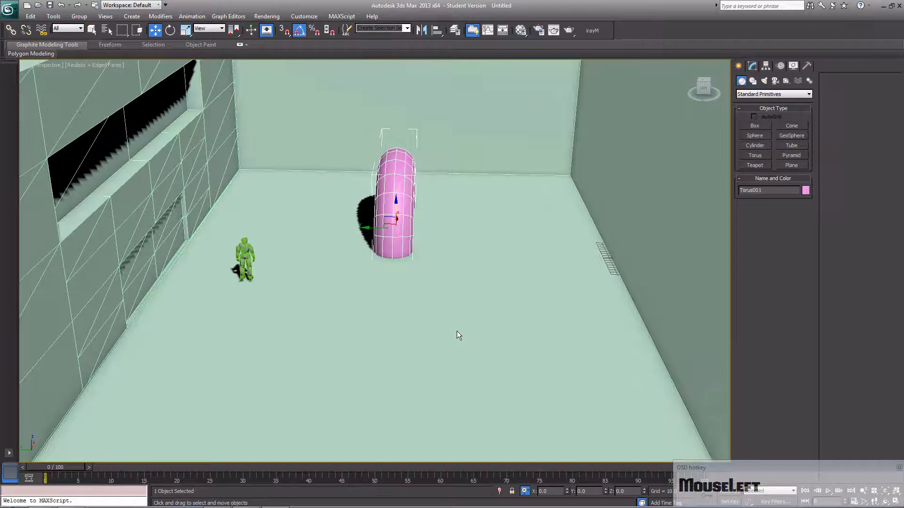
- Try a Boolean union of the arch with the room mesh from the compound objects, and undo it
{"action": "left_click", "coordinate": [772, 94]}
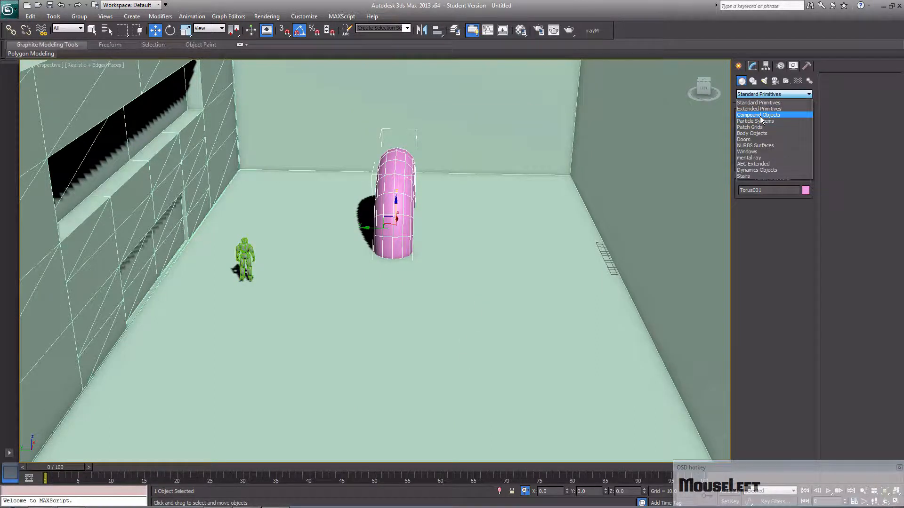
{"action": "left_click", "coordinate": [767, 115]}
{"action": "left_click", "coordinate": [759, 156]}
{"action": "left_click", "coordinate": [754, 332]}
{"action": "left_click", "coordinate": [764, 227]}
{"action": "left_click", "coordinate": [550, 278]}
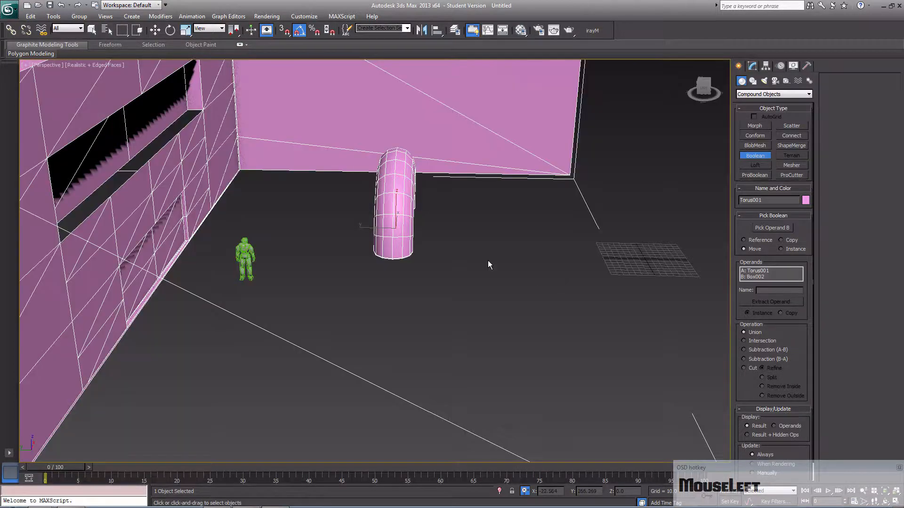
{"action": "middle_click_drag", "start_coordinate": [488, 260], "coordinate": [438, 252], "text": "alt"}
{"action": "key", "text": "ctrl+z"}
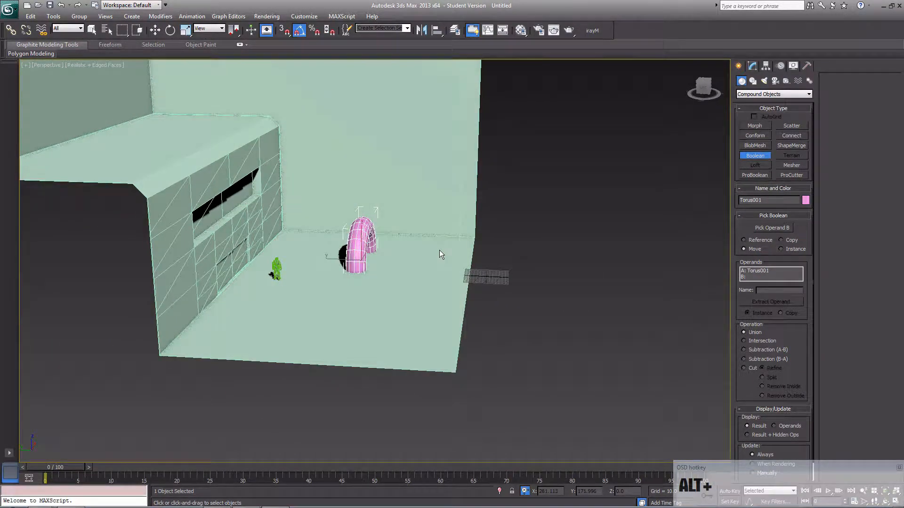
- Nudge the arch slightly along the Z axis
{"action": "key", "text": "w"}
{"action": "left_click", "coordinate": [362, 231]}
{"action": "left_click_drag", "start_coordinate": [363, 232], "coordinate": [363, 238]}
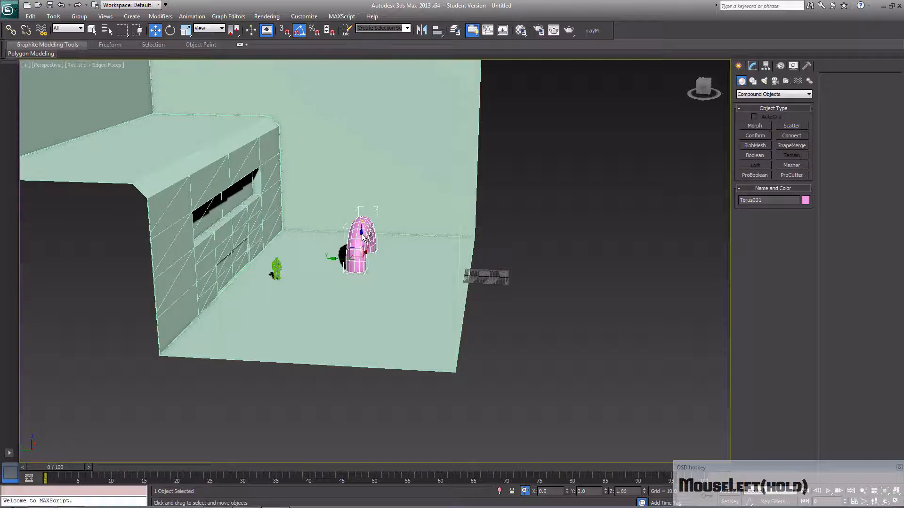
{"action": "middle_click_drag", "start_coordinate": [432, 249], "coordinate": [488, 257]}
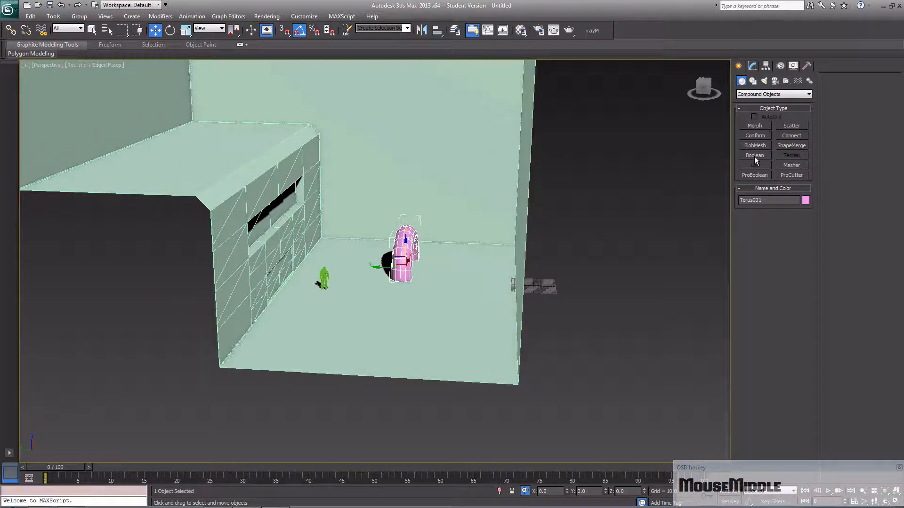
- Convert the arch to an Editable Mesh and from that to an Editable Poly
{"action": "right_click", "coordinate": [402, 241]}
{"action": "mouse_move", "coordinate": [455, 329]}
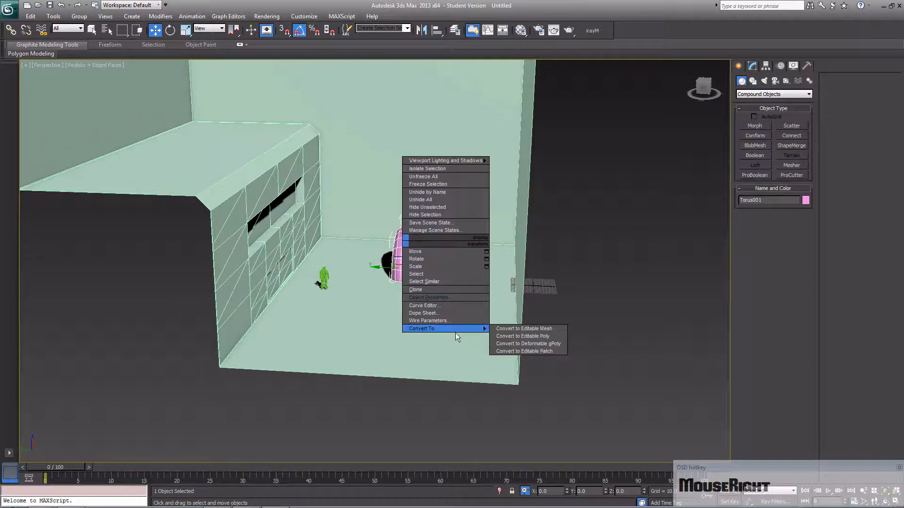
{"action": "left_click", "coordinate": [518, 336]}
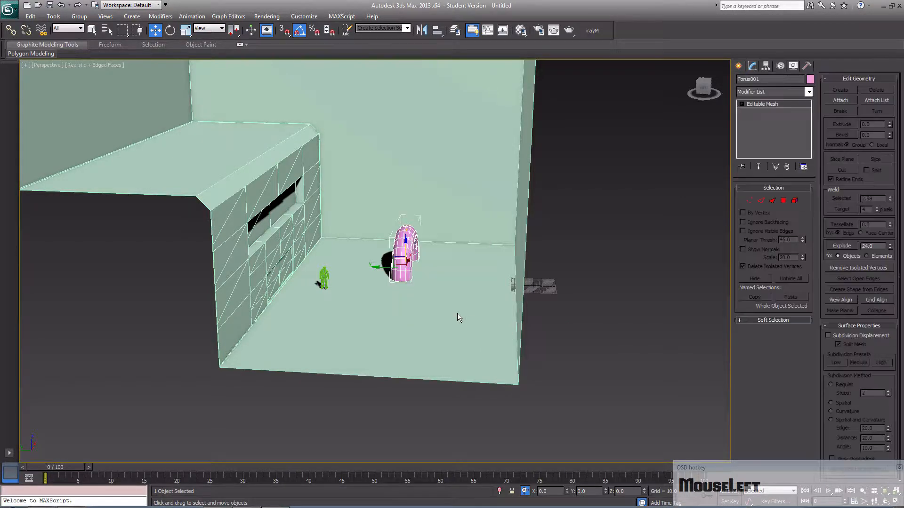
{"action": "left_click", "coordinate": [457, 313]}
{"action": "left_click", "coordinate": [408, 250]}
{"action": "right_click", "coordinate": [406, 246]}
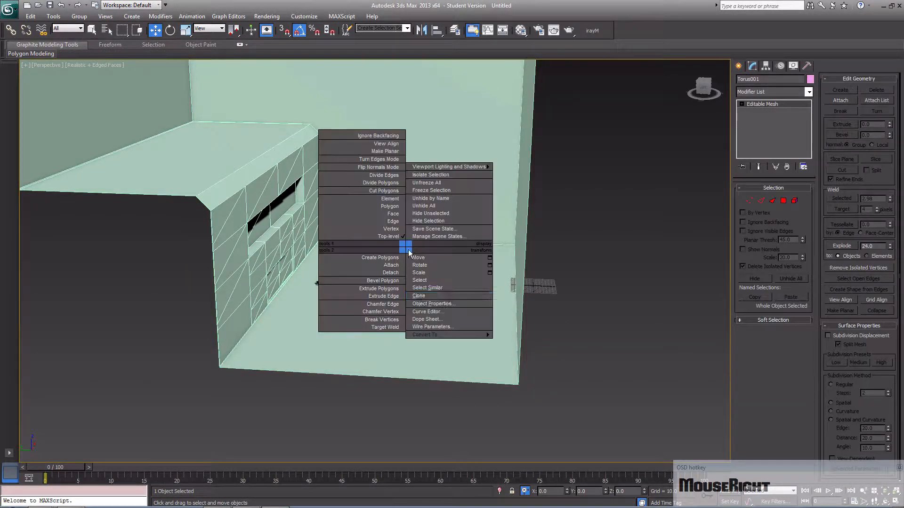
{"action": "mouse_move", "coordinate": [462, 332]}
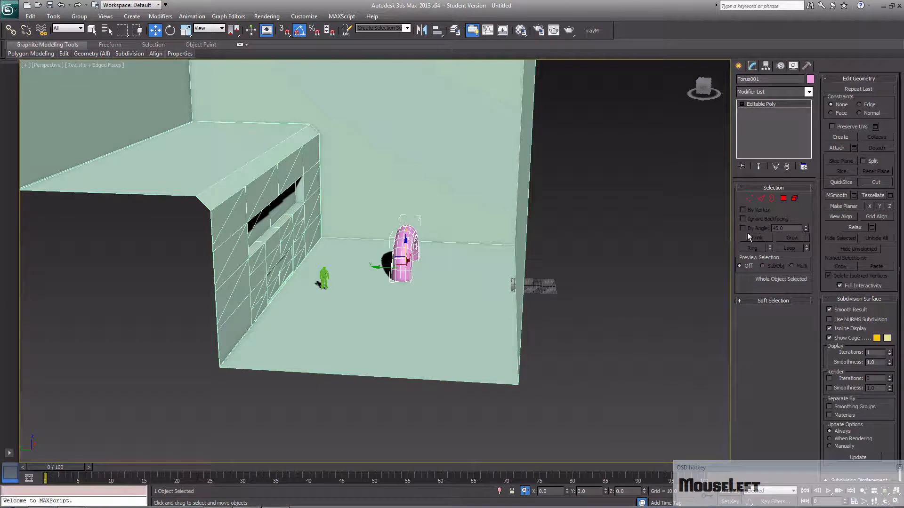
- Retry the Boolean union on the Editable Poly arch with the room as operand B, and undo it
{"action": "left_click", "coordinate": [737, 65]}
{"action": "left_click", "coordinate": [768, 156]}
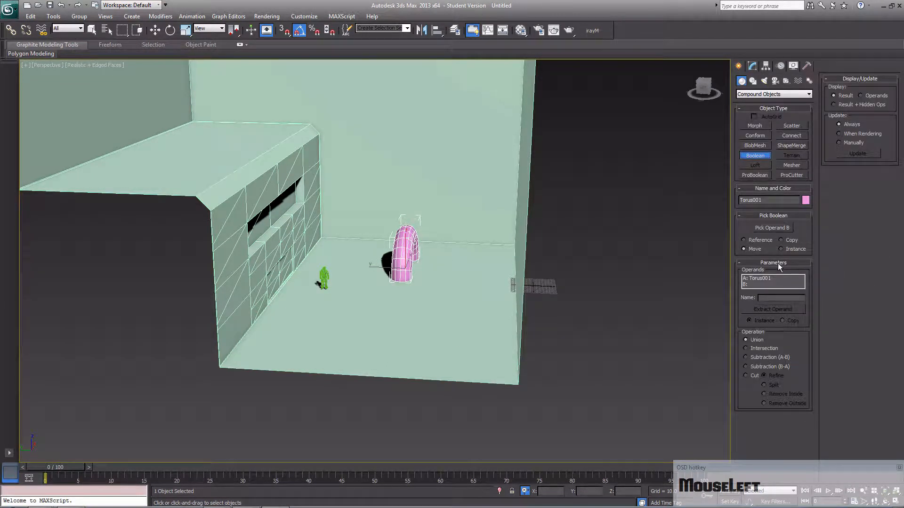
{"action": "left_click", "coordinate": [774, 227]}
{"action": "left_click", "coordinate": [490, 320]}
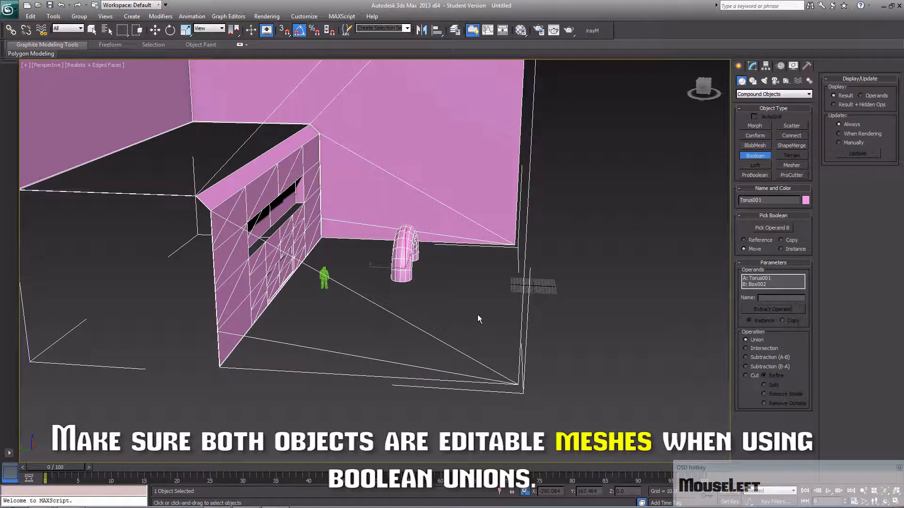
{"action": "key", "text": "ctrl+z"}
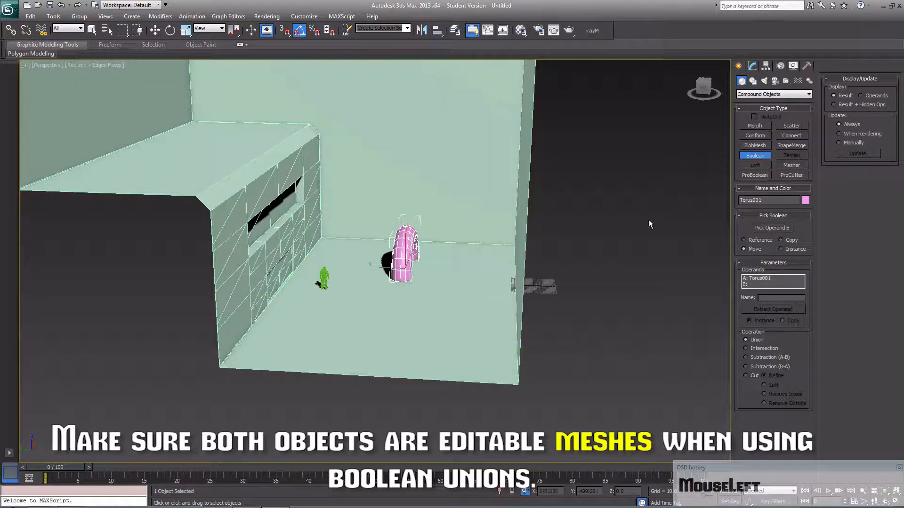
{"action": "left_click", "coordinate": [748, 157]}
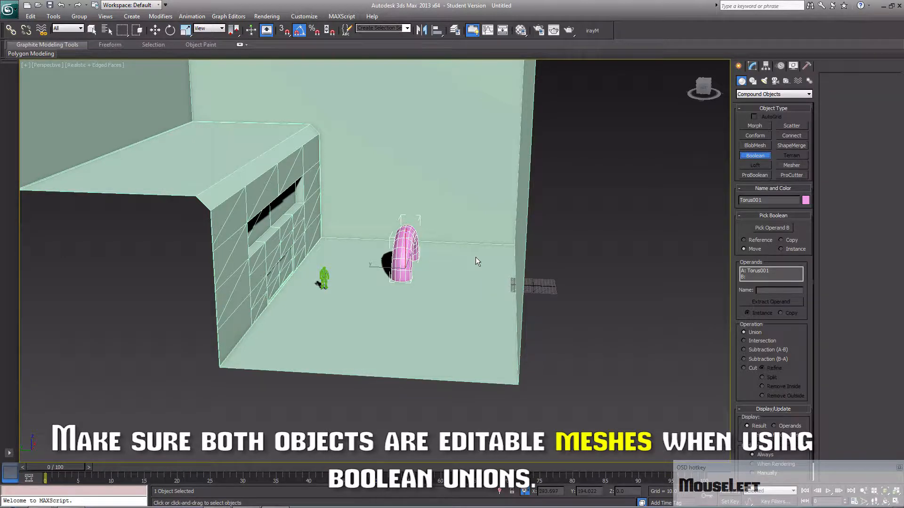
{"action": "key", "text": "w"}
- Convert the room to an Editable Mesh
{"action": "left_click", "coordinate": [510, 242]}
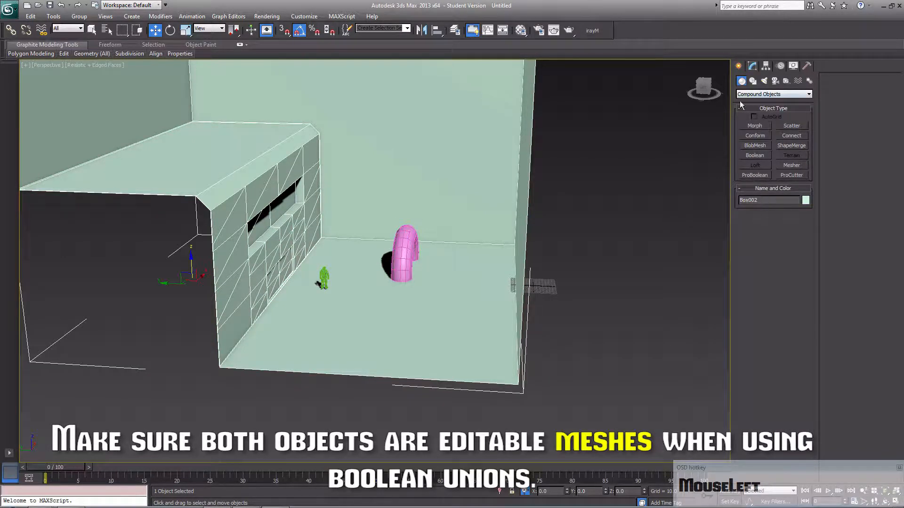
{"action": "right_click", "coordinate": [439, 251]}
{"action": "mouse_move", "coordinate": [488, 329]}
{"action": "left_click", "coordinate": [555, 337]}
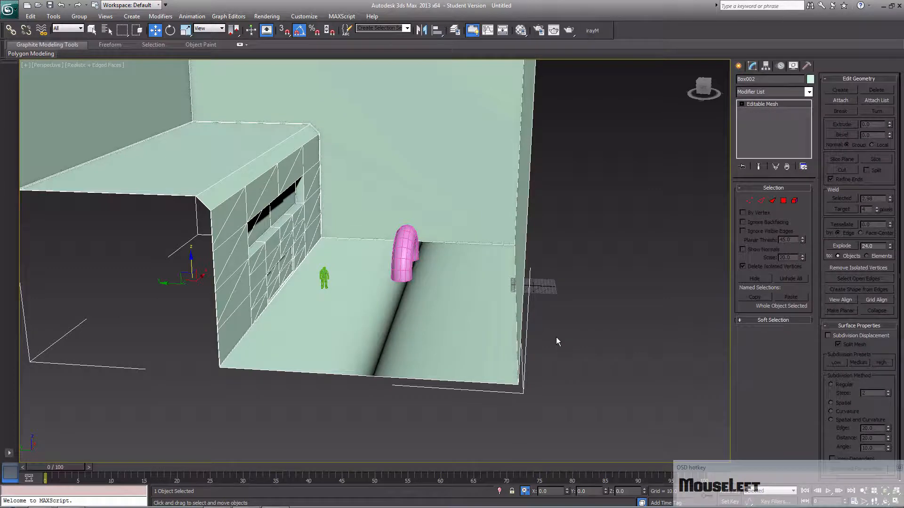
- Convert the arch to an Editable Mesh so that it matches the room's object type
{"action": "middle_click_drag", "start_coordinate": [427, 320], "coordinate": [436, 289], "text": "alt"}
{"action": "left_click", "coordinate": [424, 257]}
{"action": "left_click_drag", "start_coordinate": [424, 255], "coordinate": [423, 254]}
{"action": "right_click", "coordinate": [421, 252]}
{"action": "mouse_move", "coordinate": [466, 336]}
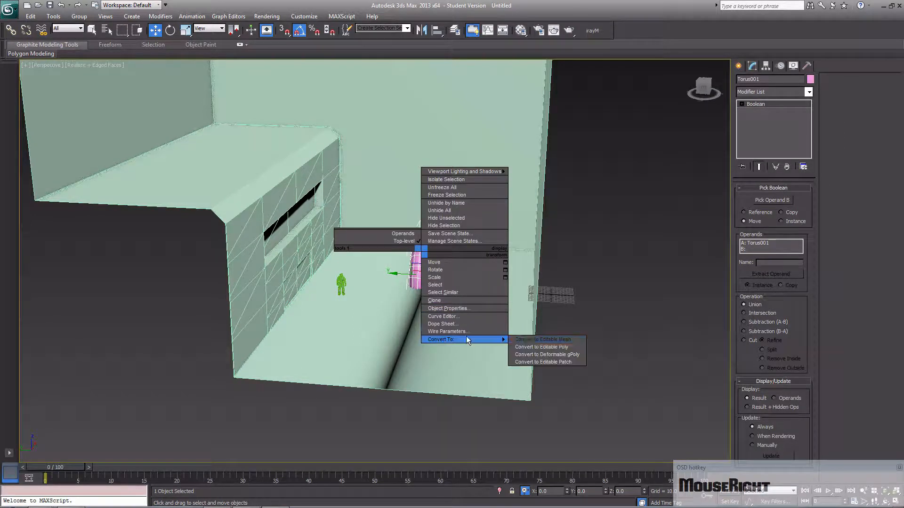
{"action": "left_click", "coordinate": [523, 337]}
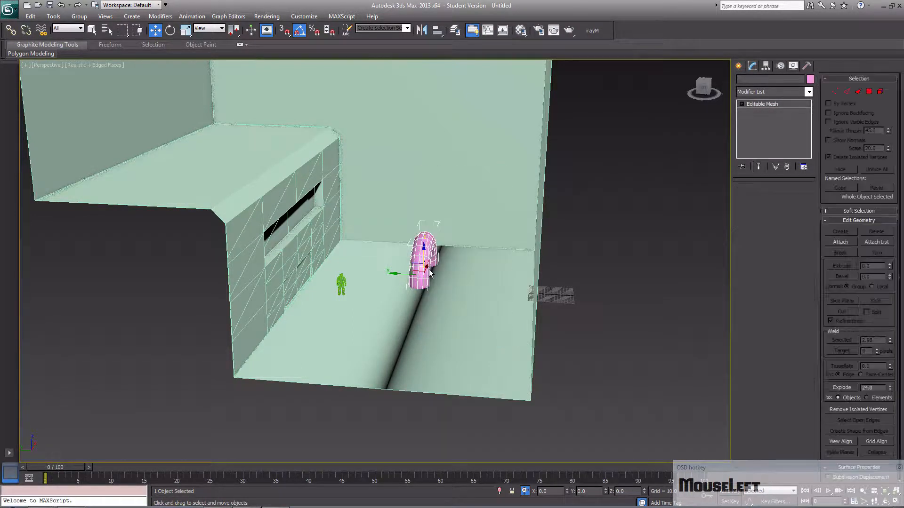
- Join the arch and the room with a Boolean union, using the room as operand B
{"action": "left_click", "coordinate": [737, 65]}
{"action": "left_click", "coordinate": [754, 155]}
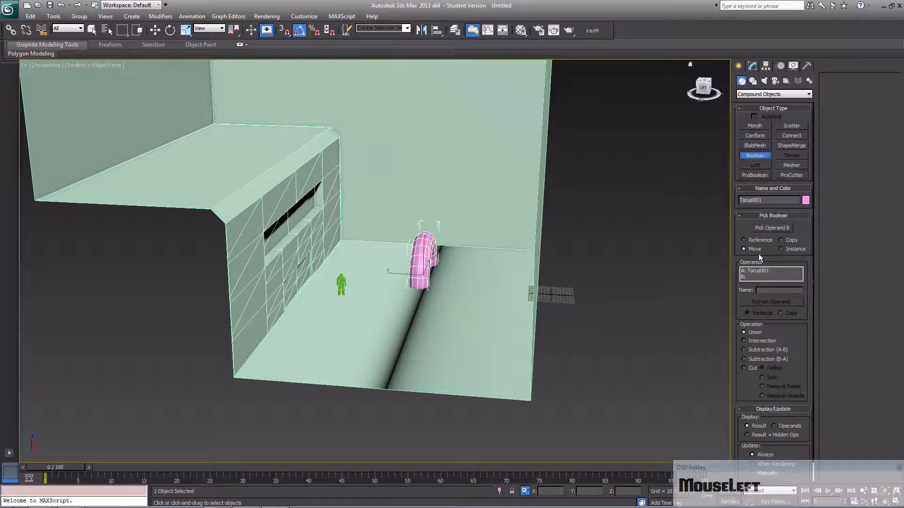
{"action": "left_click", "coordinate": [770, 227]}
{"action": "left_click", "coordinate": [515, 293]}
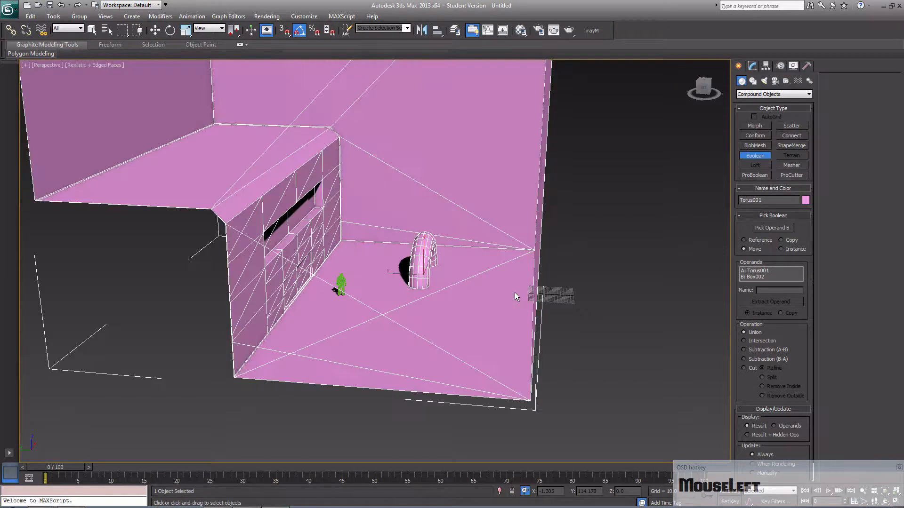
- Examine the united mesh in wireframe and shaded display, focusing on where the arch's legs meet the floor
{"action": "key", "text": "F3"}
{"action": "key", "text": "F3"}
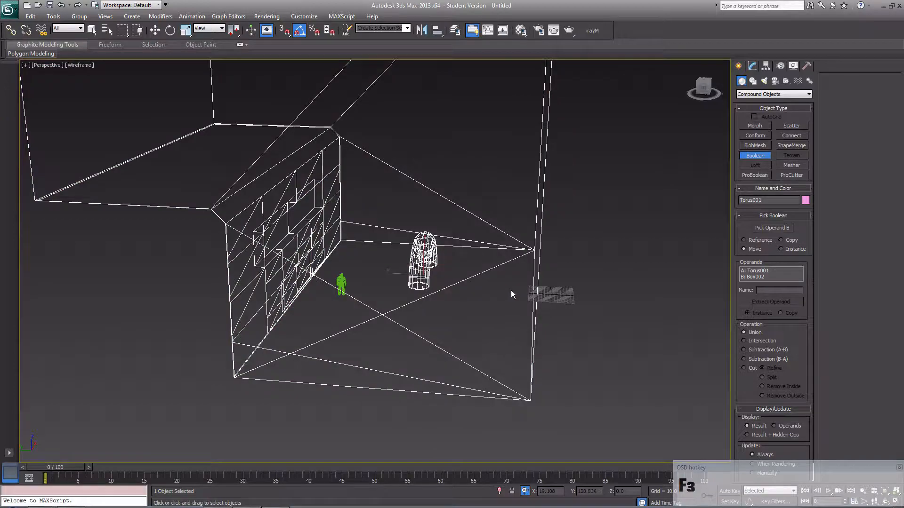
{"action": "middle_click_drag", "start_coordinate": [503, 296], "coordinate": [412, 327], "text": "alt"}
{"action": "key", "text": "F3"}
{"action": "key", "text": "F3"}
{"action": "key", "text": "F3"}
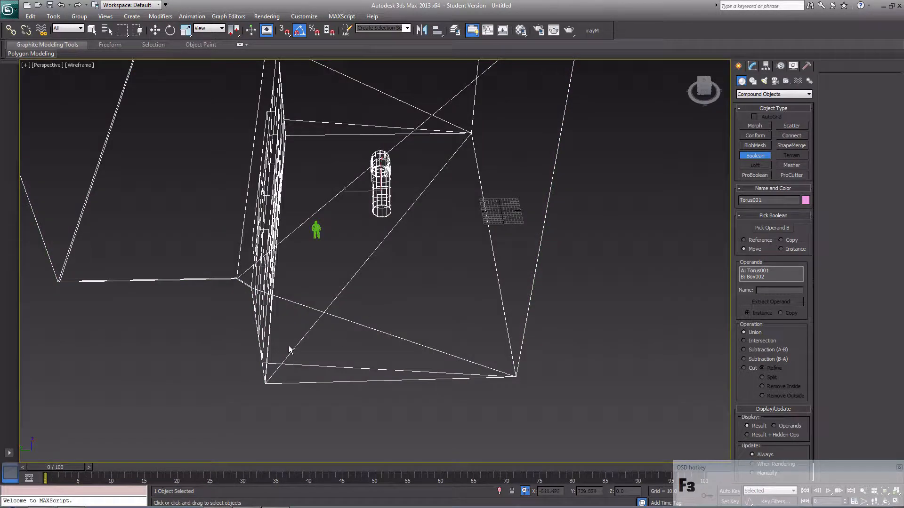
{"action": "middle_click_drag", "start_coordinate": [289, 349], "coordinate": [185, 312], "text": "alt"}
{"action": "key", "text": "F3"}
{"action": "key", "text": "F3"}
{"action": "middle_click_drag", "start_coordinate": [233, 326], "coordinate": [331, 333], "text": "alt"}
{"action": "key", "text": "F3"}
{"action": "scroll", "coordinate": [350, 324], "scroll_direction": "up", "scroll_amount": 8}
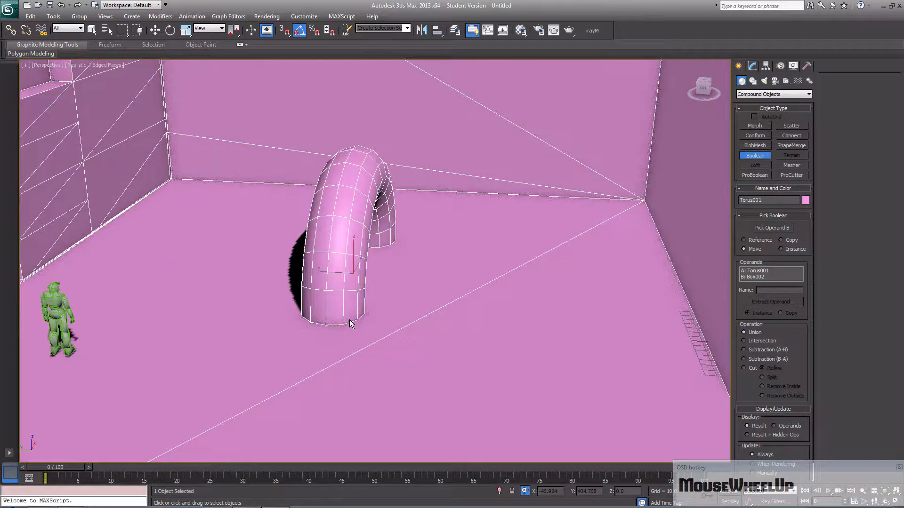
{"action": "scroll", "coordinate": [351, 324], "scroll_direction": "up", "scroll_amount": 2}
{"action": "middle_click_drag", "start_coordinate": [350, 324], "coordinate": [481, 252]}
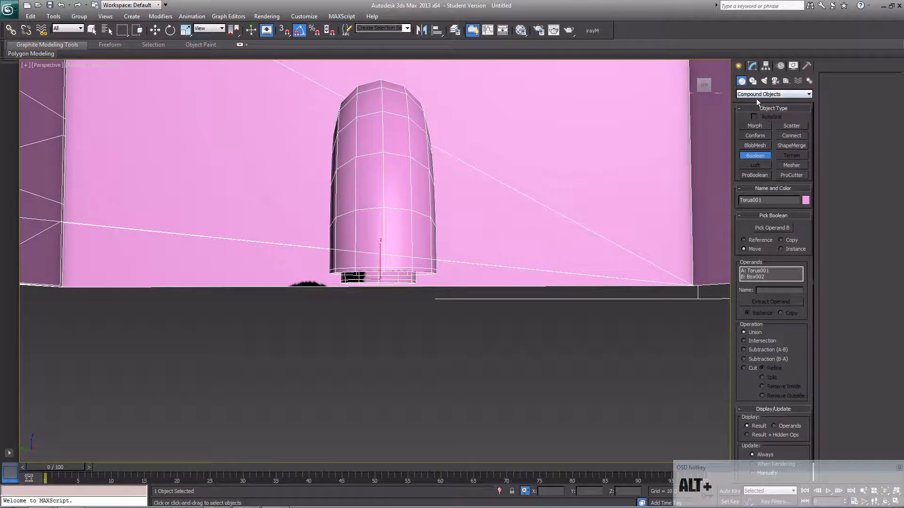
- Convert the united room and arch to an Editable Poly and switch to polygon selection
{"action": "right_click", "coordinate": [502, 225]}
{"action": "right_click", "coordinate": [507, 230]}
{"action": "mouse_move", "coordinate": [555, 320]}
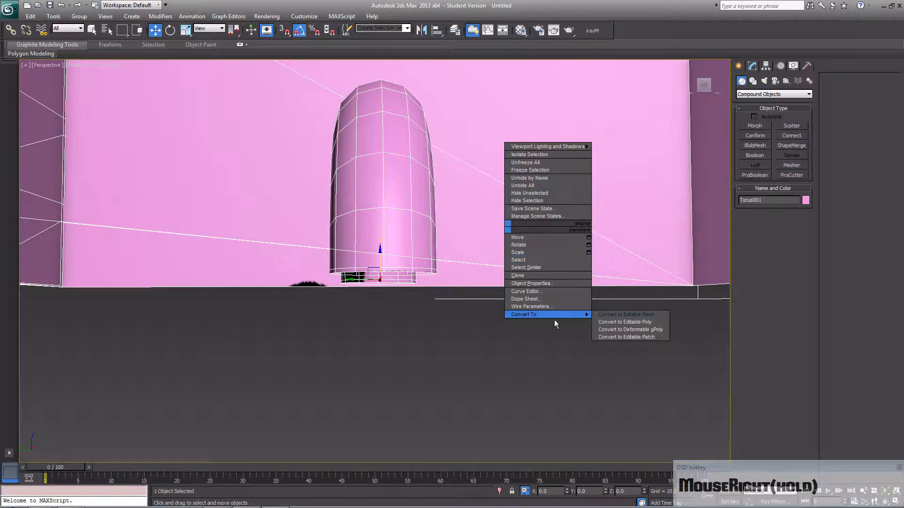
{"action": "left_click", "coordinate": [624, 320]}
{"action": "left_click", "coordinate": [783, 199]}
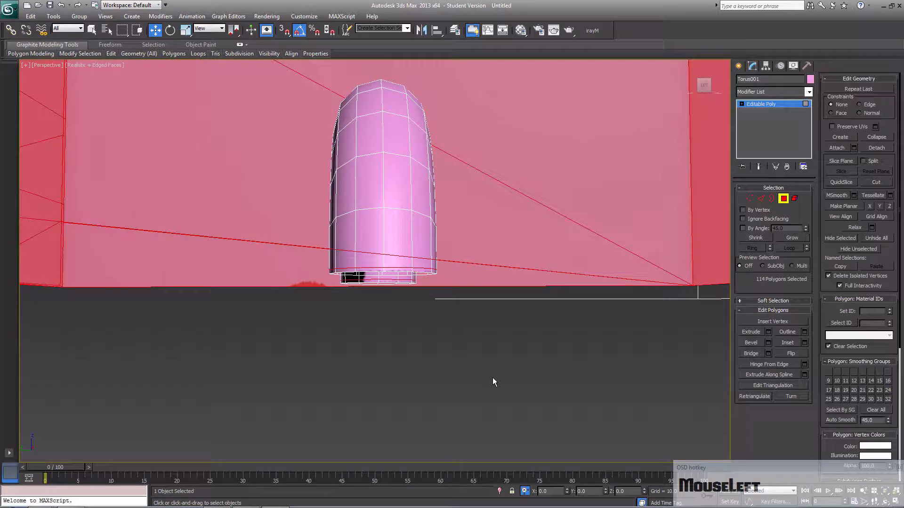
{"action": "middle_click_drag", "start_coordinate": [441, 346], "coordinate": [439, 351], "text": "alt"}
{"action": "left_click_drag", "start_coordinate": [537, 300], "coordinate": [295, 267]}
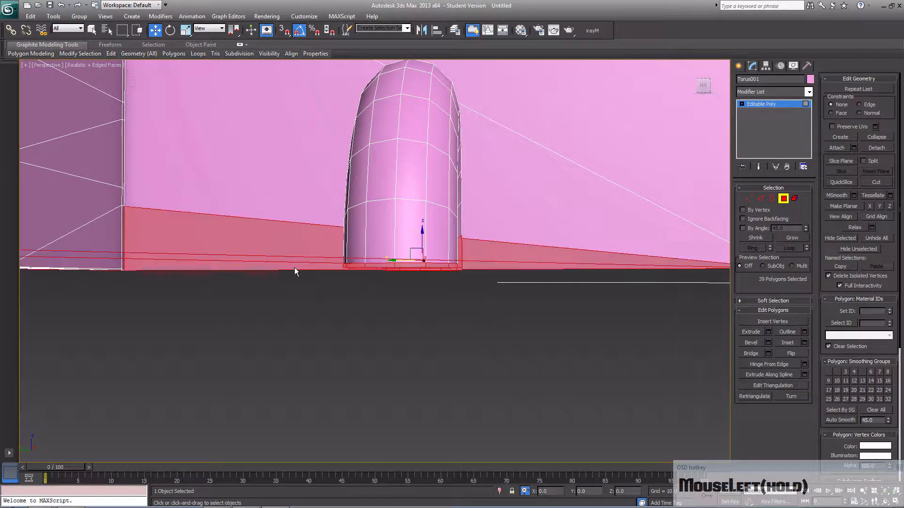
{"action": "left_click", "coordinate": [325, 283]}
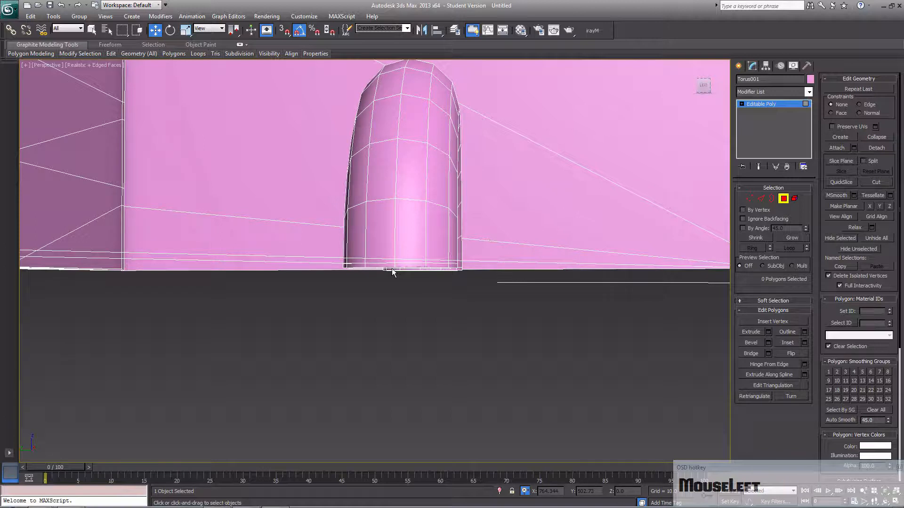
{"action": "left_click", "coordinate": [386, 266]}
- Select the polygons at the arch's base, exclude the wall and leg sides using paint selection, and delete the rest
{"action": "middle_click_drag", "start_coordinate": [442, 327], "coordinate": [449, 327], "text": "alt"}
{"action": "left_click_drag", "start_coordinate": [493, 323], "coordinate": [306, 270]}
{"action": "middle_click_drag", "start_coordinate": [397, 323], "coordinate": [373, 335], "text": "alt"}
{"action": "left_click", "coordinate": [373, 336], "text": "alt"}
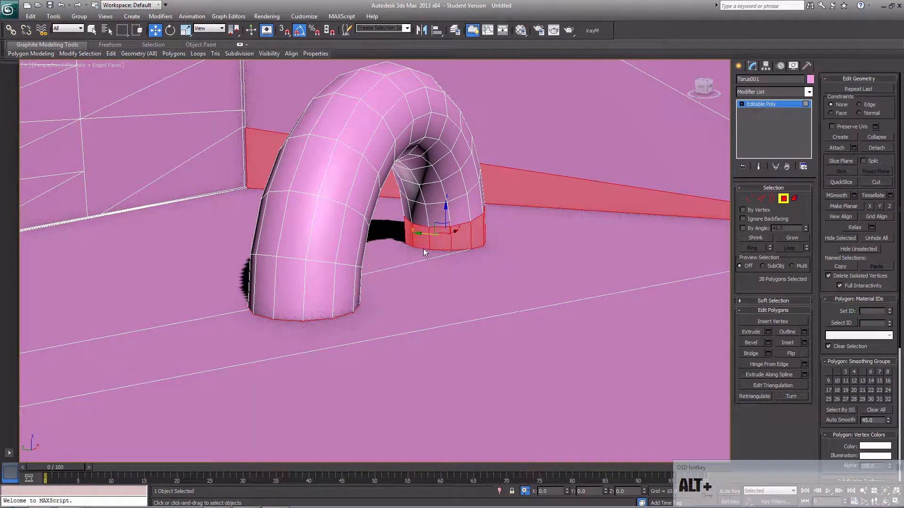
{"action": "left_click", "coordinate": [123, 31]}
{"action": "left_click_drag", "start_coordinate": [123, 33], "coordinate": [124, 103]}
{"action": "mouse_move", "coordinate": [459, 236]}
{"action": "left_mouse_down", "text": "alt"}
{"action": "mouse_move", "coordinate": [409, 222]}
{"action": "mouse_move", "coordinate": [484, 211]}
{"action": "left_mouse_up", "text": "alt"}
{"action": "mouse_move", "coordinate": [498, 178]}
{"action": "middle_mouse_down", "text": "alt"}
{"action": "mouse_move", "coordinate": [490, 166]}
{"action": "mouse_move", "coordinate": [344, 174]}
{"action": "mouse_move", "coordinate": [476, 180]}
{"action": "middle_mouse_up", "text": "alt"}
{"action": "scroll", "coordinate": [470, 205], "scroll_direction": "down", "scroll_amount": 5}
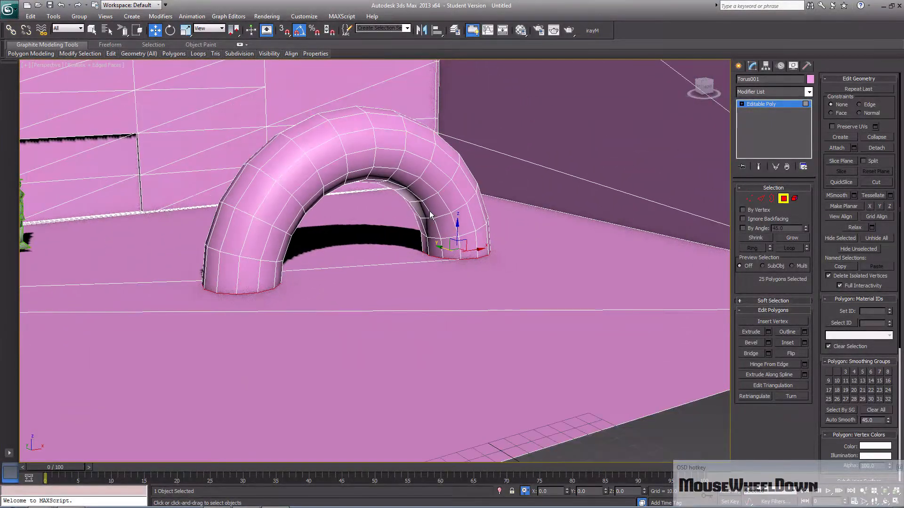
{"action": "key", "text": "Delete"}
- Try to scale the open borders where both arch legs meet the floor
{"action": "middle_click_drag", "start_coordinate": [423, 239], "coordinate": [402, 253], "text": "alt"}
{"action": "scroll", "coordinate": [416, 252], "scroll_direction": "up", "scroll_amount": 5}
{"action": "left_click", "coordinate": [771, 198]}
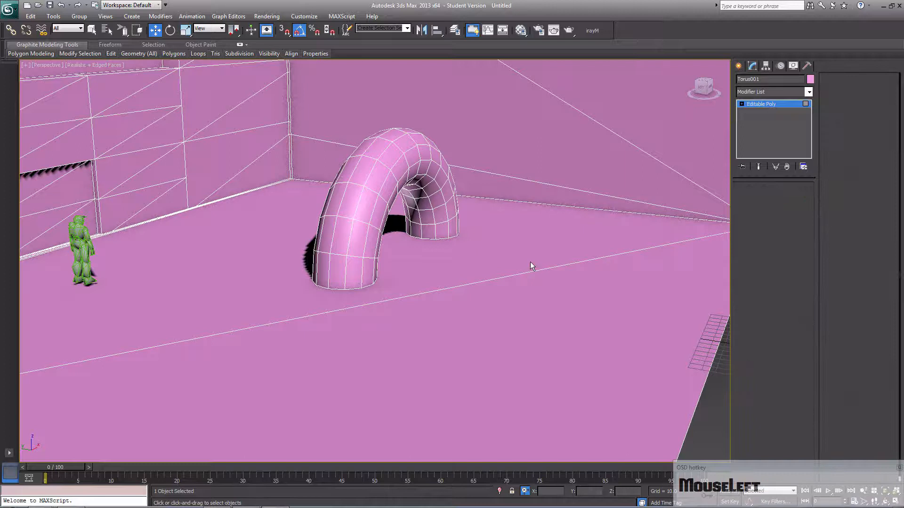
{"action": "left_click", "coordinate": [366, 287]}
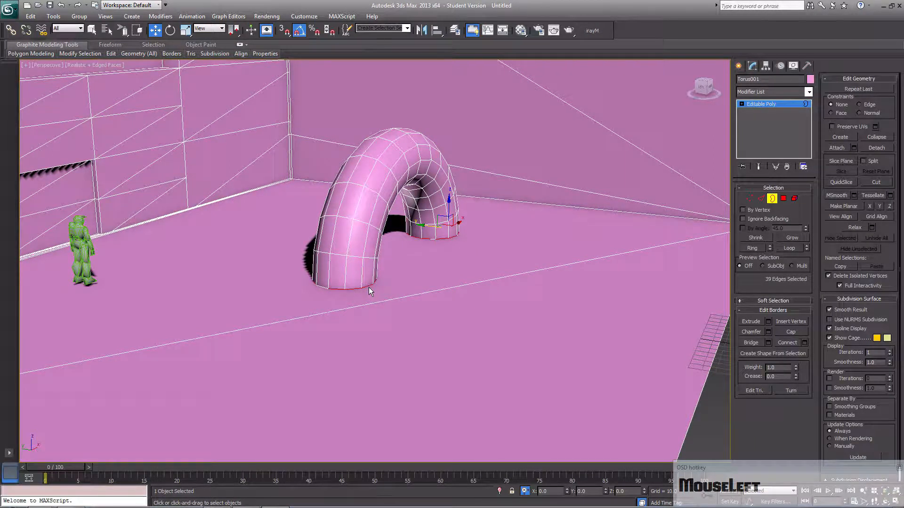
{"action": "key", "text": "r"}
{"action": "left_click_drag", "start_coordinate": [456, 231], "coordinate": [476, 286]}
{"action": "key", "text": "ctrl+z"}
- Try to scale the near leg's open border down to about 78 percent, viewed from below the floor
{"action": "left_click", "coordinate": [420, 246]}
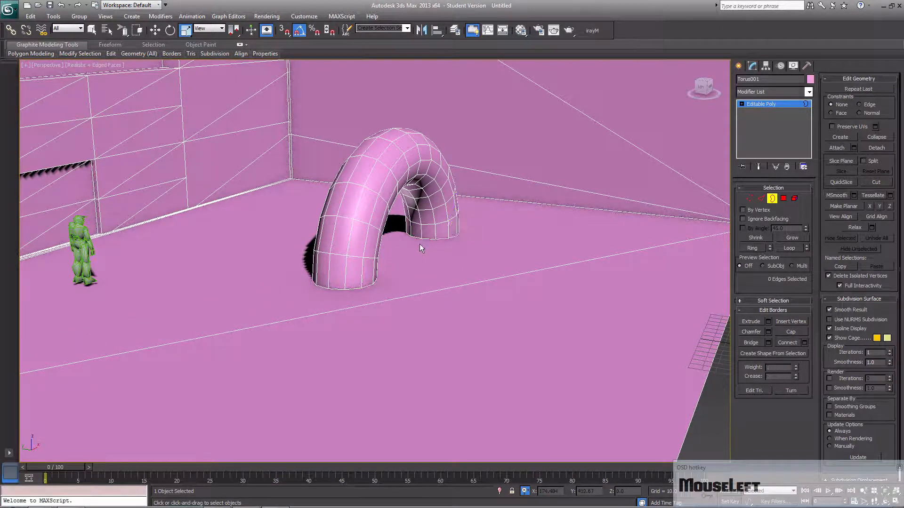
{"action": "left_click", "coordinate": [421, 239]}
{"action": "left_click", "coordinate": [435, 272]}
{"action": "middle_click_drag", "start_coordinate": [438, 300], "coordinate": [396, 285], "text": "alt"}
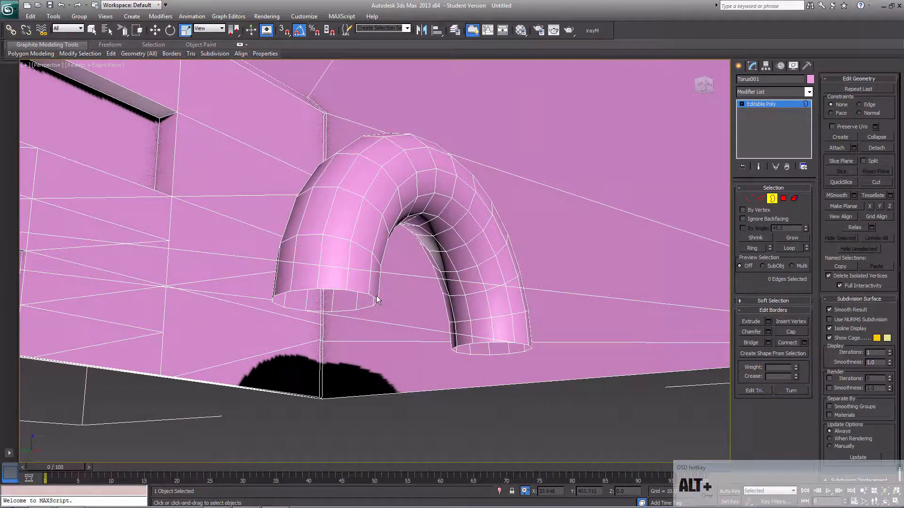
{"action": "left_click", "coordinate": [377, 296]}
{"action": "left_click_drag", "start_coordinate": [328, 311], "coordinate": [334, 323]}
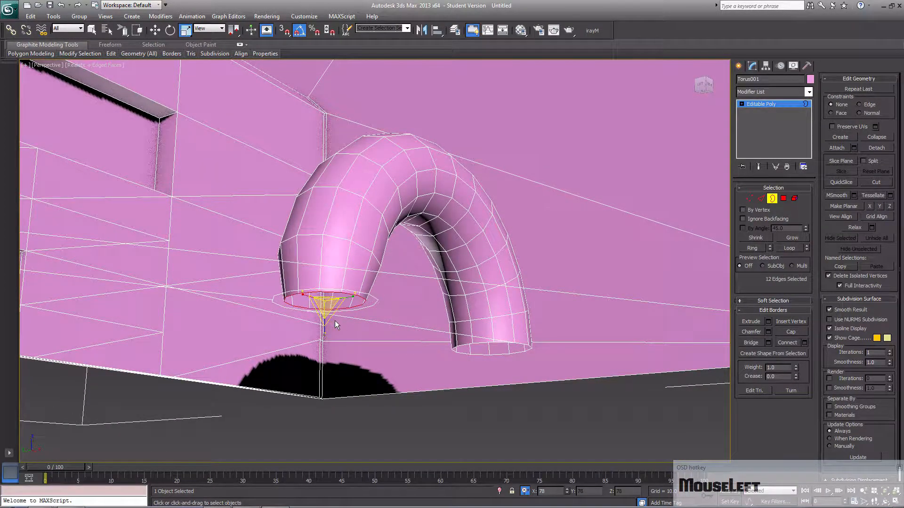
{"action": "key", "text": "ctrl+z"}
- Turn on Ignore Backfacing and try to scale the near leg's border at the floor
{"action": "middle_click_drag", "start_coordinate": [387, 315], "coordinate": [401, 341], "text": "alt"}
{"action": "left_click", "coordinate": [401, 340]}
{"action": "left_click", "coordinate": [743, 219]}
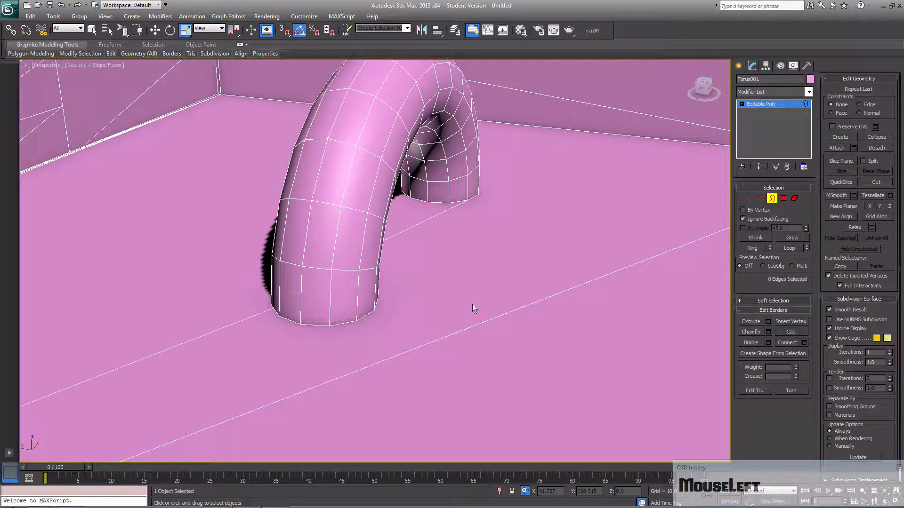
{"action": "left_click", "coordinate": [365, 320]}
{"action": "left_click_drag", "start_coordinate": [336, 314], "coordinate": [344, 323]}
{"action": "middle_click_drag", "start_coordinate": [379, 346], "coordinate": [380, 298], "text": "alt"}
{"action": "left_click_drag", "start_coordinate": [379, 298], "coordinate": [347, 317]}
{"action": "key", "text": "ctrl+z"}
- Try once more to scale the near leg's floor border, and clear the border selection
{"action": "middle_click_drag", "start_coordinate": [346, 317], "coordinate": [378, 329], "text": "alt"}
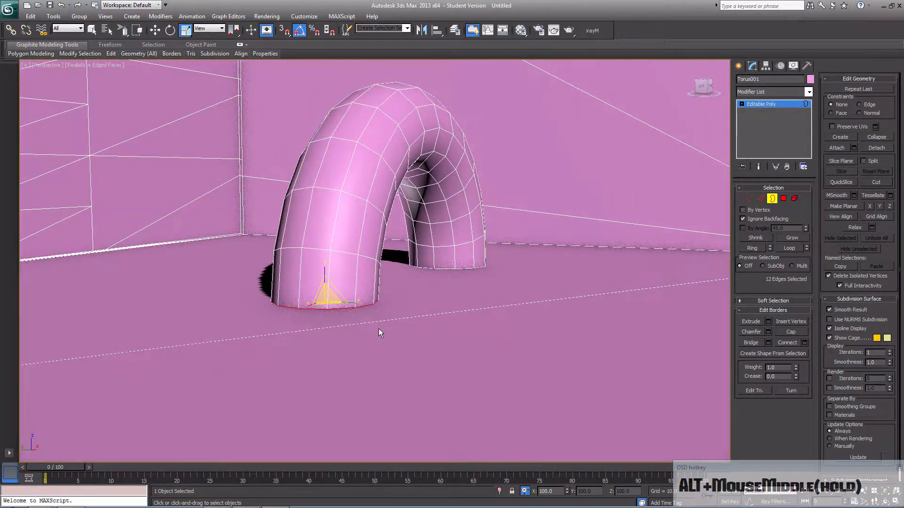
{"action": "left_click", "coordinate": [379, 323]}
{"action": "left_click_drag", "start_coordinate": [378, 324], "coordinate": [338, 315]}
{"action": "key", "text": "ctrl+z"}
{"action": "key", "text": "ctrl+z"}
{"action": "left_click", "coordinate": [335, 309], "text": "ctrl"}
{"action": "left_click", "coordinate": [335, 310], "text": "alt"}
{"action": "key", "text": "ctrl+z"}
{"action": "left_click", "coordinate": [338, 308], "text": "alt"}
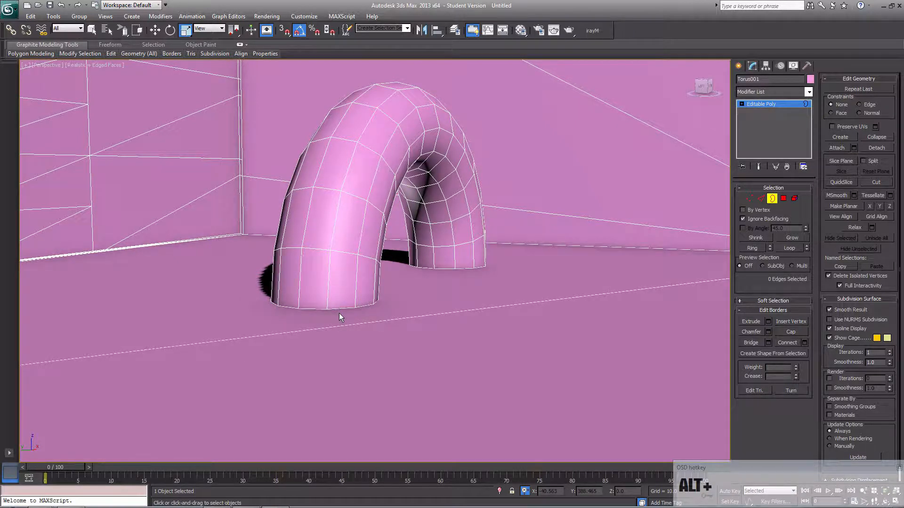
- Switch to the rectangular selection region and scale the near leg's bottom border slightly inward
{"action": "key", "text": "F3"}
{"action": "mouse_move", "coordinate": [340, 315]}
{"action": "middle_mouse_down", "text": "alt"}
{"action": "mouse_move", "coordinate": [355, 298]}
{"action": "mouse_move", "coordinate": [347, 318]}
{"action": "middle_mouse_up", "text": "alt"}
{"action": "scroll", "coordinate": [346, 318], "scroll_direction": "up", "scroll_amount": 2}
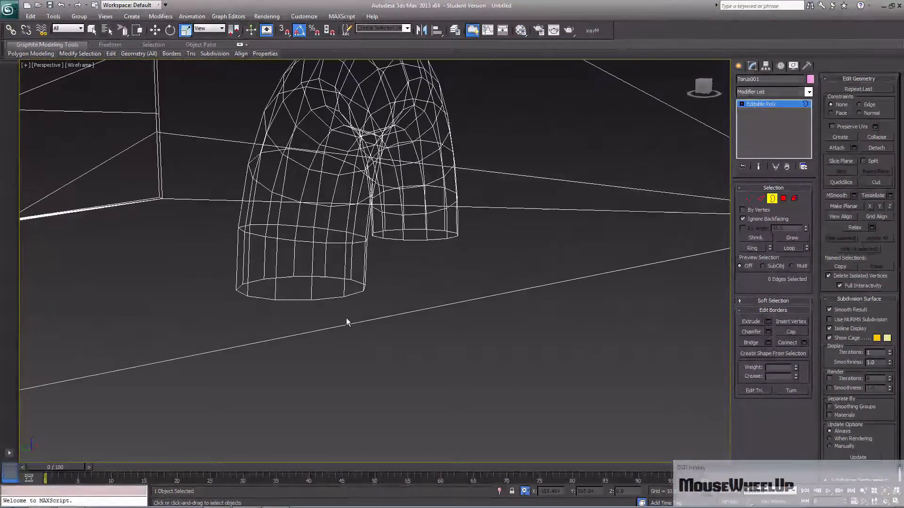
{"action": "key", "text": "F3"}
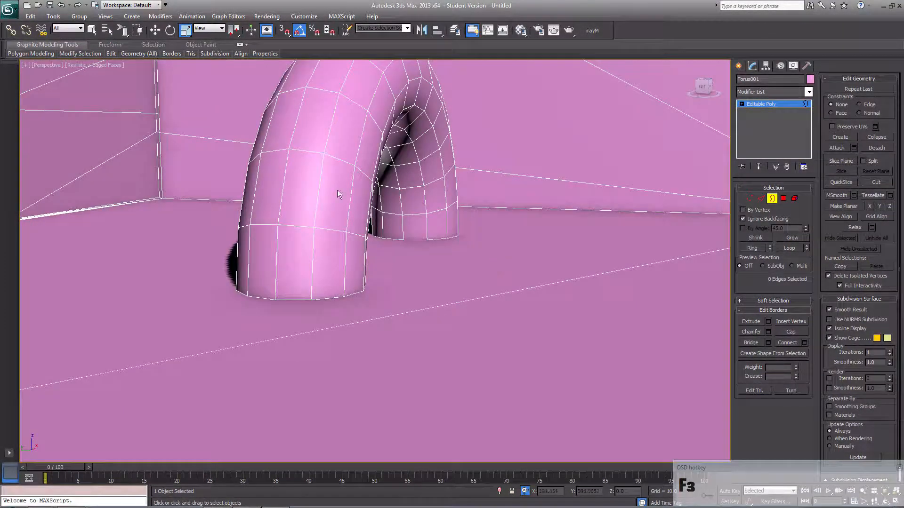
{"action": "left_click", "coordinate": [125, 31]}
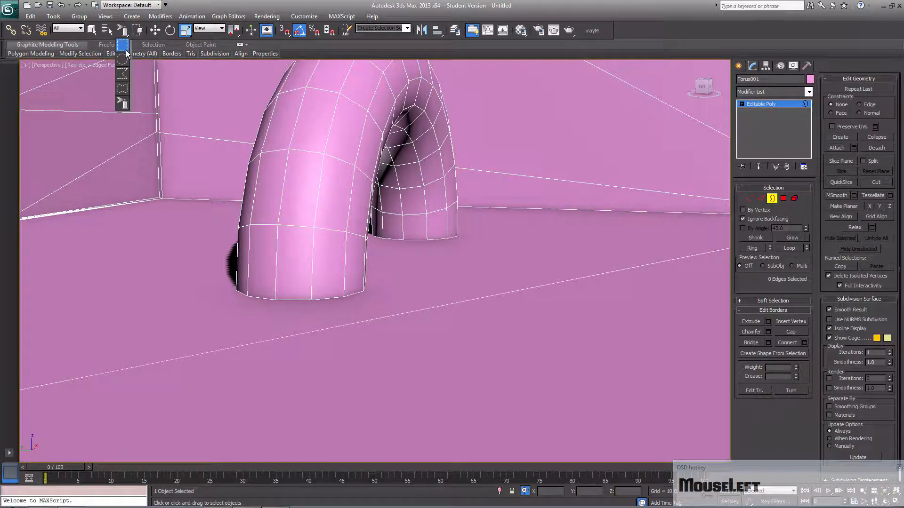
{"action": "left_click", "coordinate": [346, 298]}
{"action": "left_click_drag", "start_coordinate": [306, 281], "coordinate": [306, 294]}
{"action": "key", "text": "ctrl+z"}
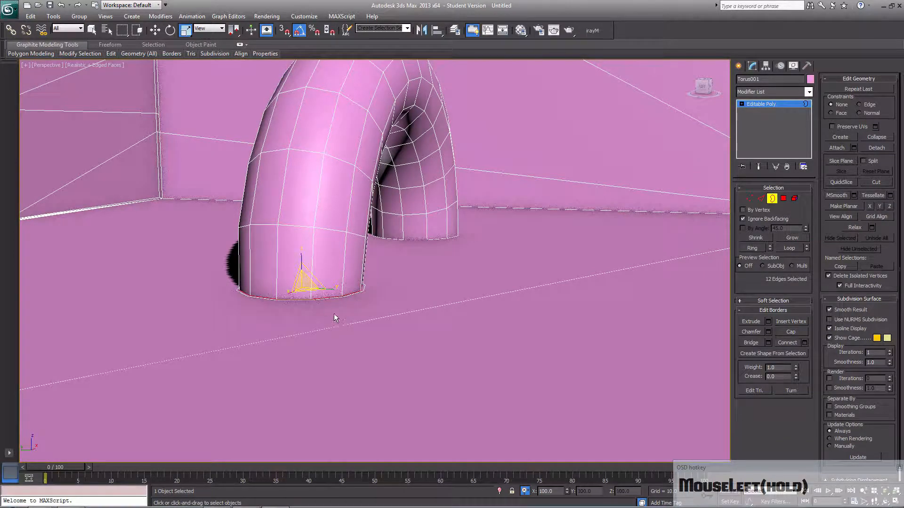
- Delete the thin ring polygon around the foot of the near leg
{"action": "left_click", "coordinate": [341, 319]}
{"action": "middle_click_drag", "start_coordinate": [346, 316], "coordinate": [377, 342], "text": "alt"}
{"action": "scroll", "coordinate": [351, 332], "scroll_direction": "up", "scroll_amount": 6}
{"action": "middle_click_drag", "start_coordinate": [384, 339], "coordinate": [393, 338]}
{"action": "scroll", "coordinate": [408, 333], "scroll_direction": "up", "scroll_amount": 1}
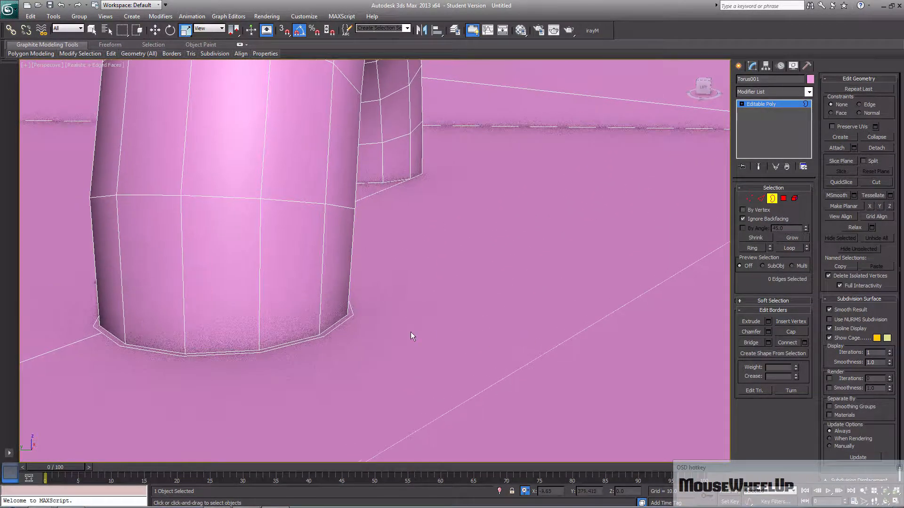
{"action": "left_click", "coordinate": [783, 199]}
{"action": "left_click", "coordinate": [340, 323]}
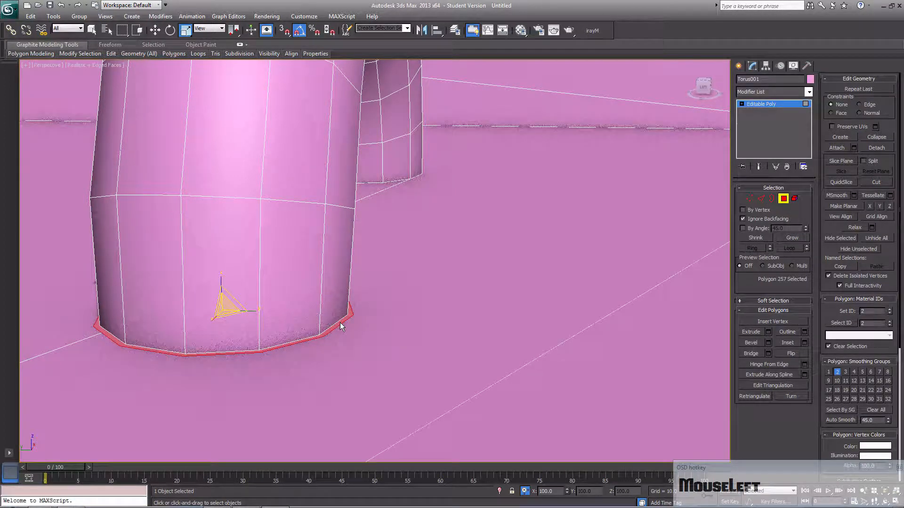
{"action": "key", "text": "Delete"}
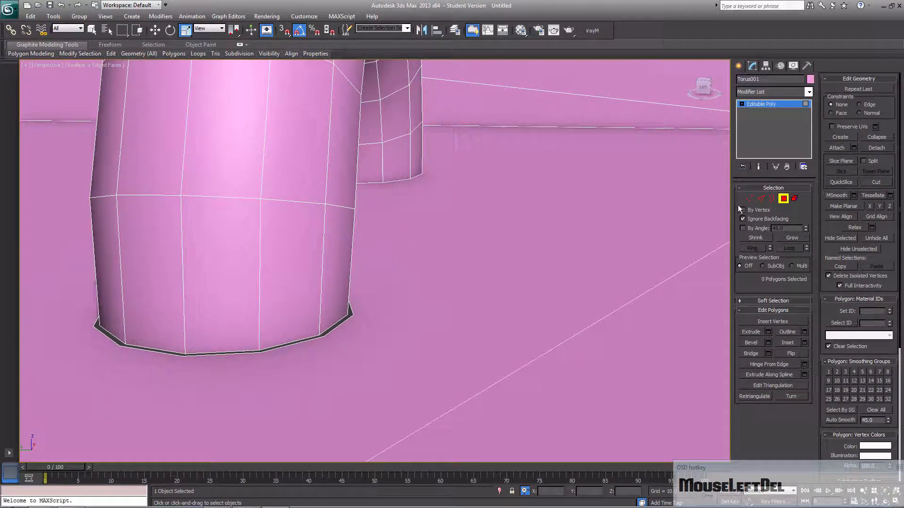
- Scale the floor opening's border around the far leg slightly outward to leave a narrow gap
{"action": "left_click", "coordinate": [772, 198]}
{"action": "left_click", "coordinate": [403, 181]}
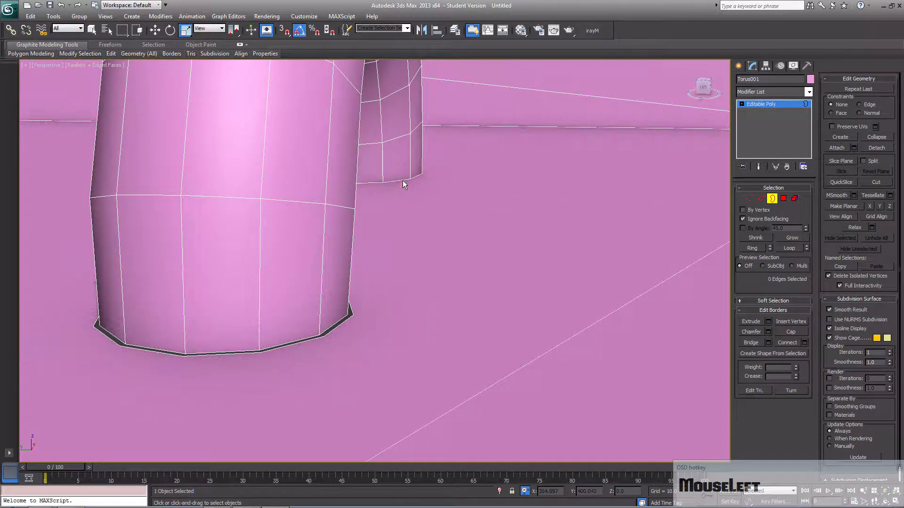
{"action": "left_click_drag", "start_coordinate": [367, 176], "coordinate": [388, 183]}
{"action": "middle_click_drag", "start_coordinate": [496, 218], "coordinate": [354, 238], "text": "alt"}
{"action": "key", "text": "z"}
{"action": "scroll", "coordinate": [355, 238], "scroll_direction": "down", "scroll_amount": 8}
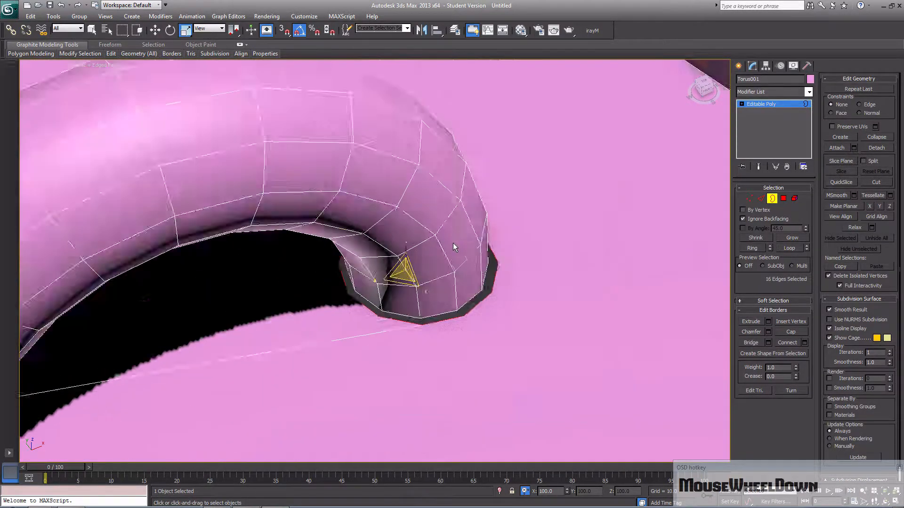
{"action": "scroll", "coordinate": [423, 223], "scroll_direction": "up", "scroll_amount": 4}
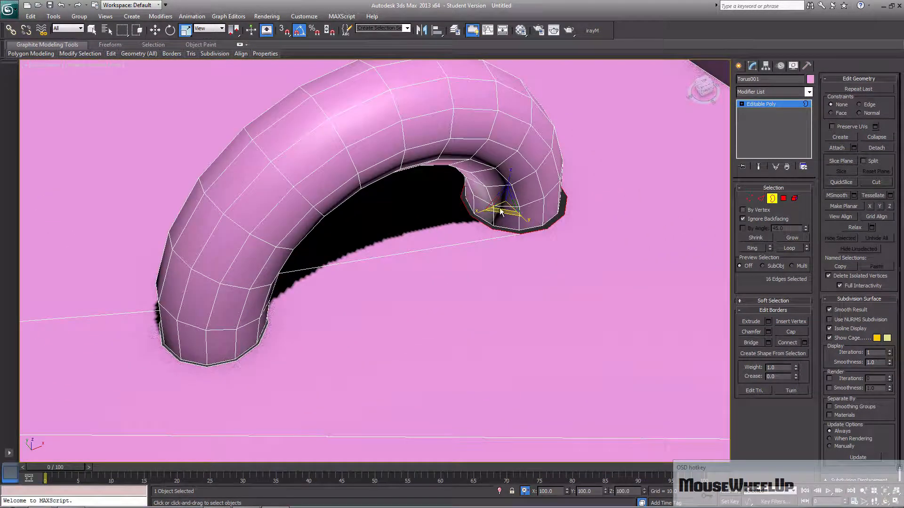
{"action": "left_click_drag", "start_coordinate": [502, 208], "coordinate": [504, 211]}
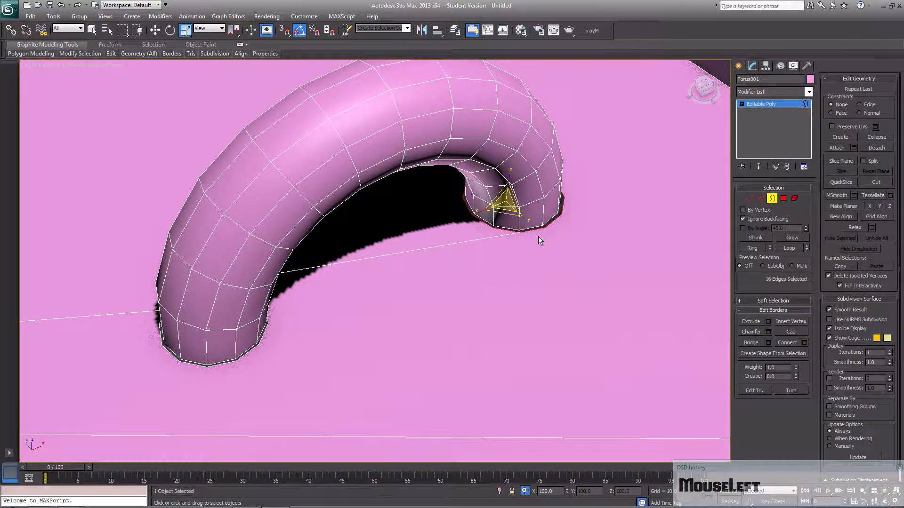
- Paint-select the facing edges of the leg and floor opening at the far leg's foot and bridge them
{"action": "left_click", "coordinate": [783, 198]}
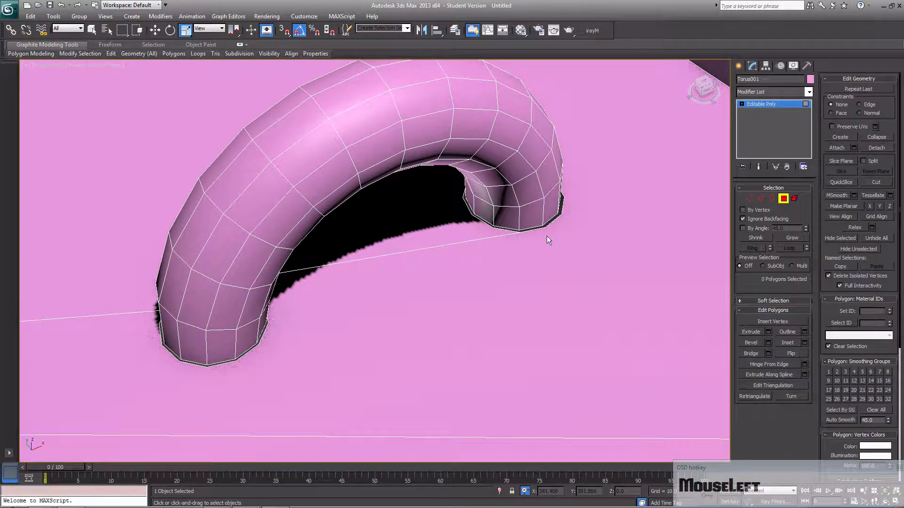
{"action": "key", "text": "2"}
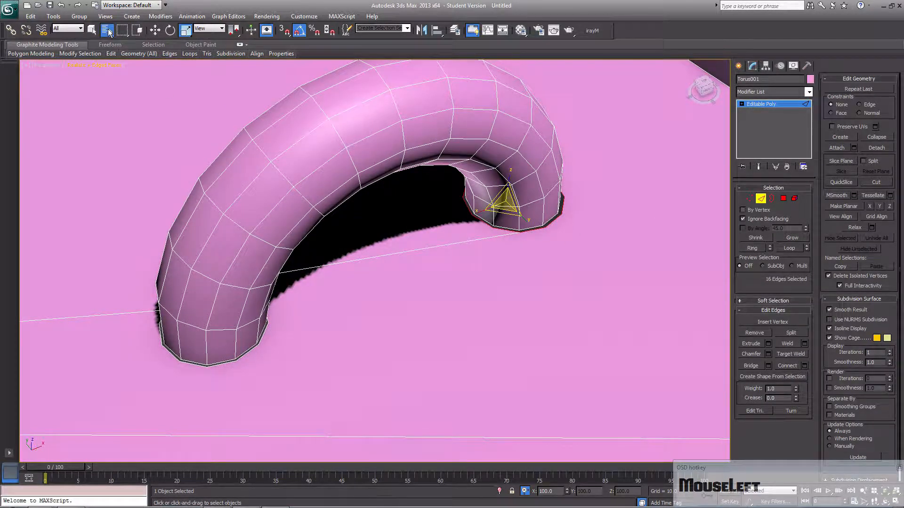
{"action": "left_click_drag", "start_coordinate": [127, 32], "coordinate": [131, 76]}
{"action": "left_click_drag", "start_coordinate": [532, 254], "coordinate": [533, 228]}
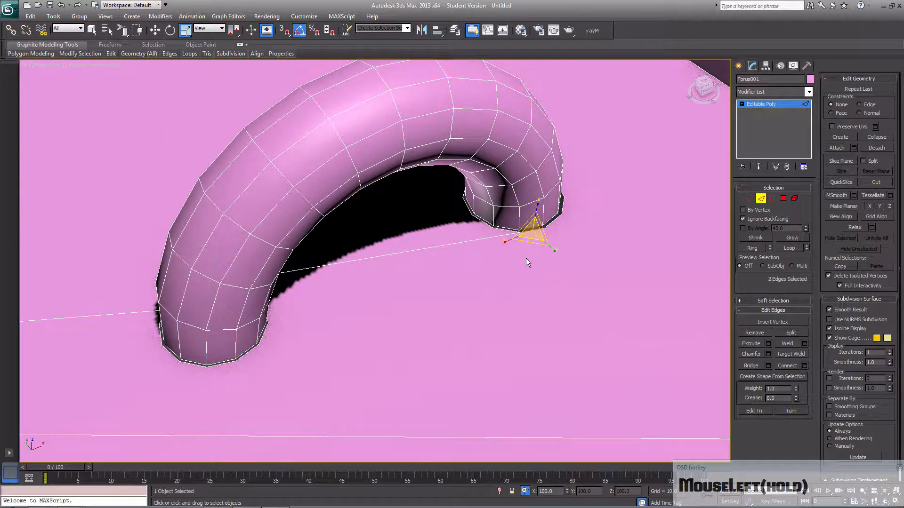
{"action": "key", "text": "Tab"}
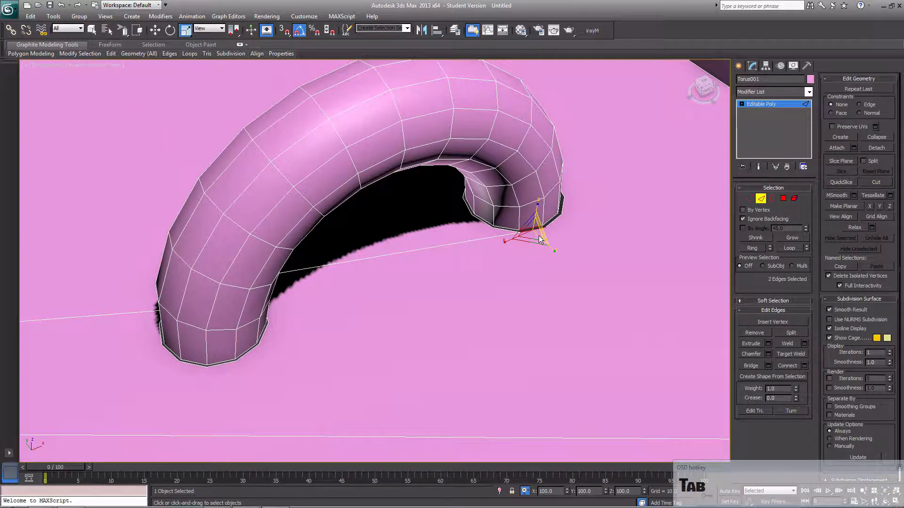
{"action": "key", "text": "q"}
{"action": "left_click_drag", "start_coordinate": [555, 224], "coordinate": [581, 239], "text": "ctrl"}
{"action": "middle_click_drag", "start_coordinate": [580, 239], "coordinate": [544, 233], "text": "alt"}
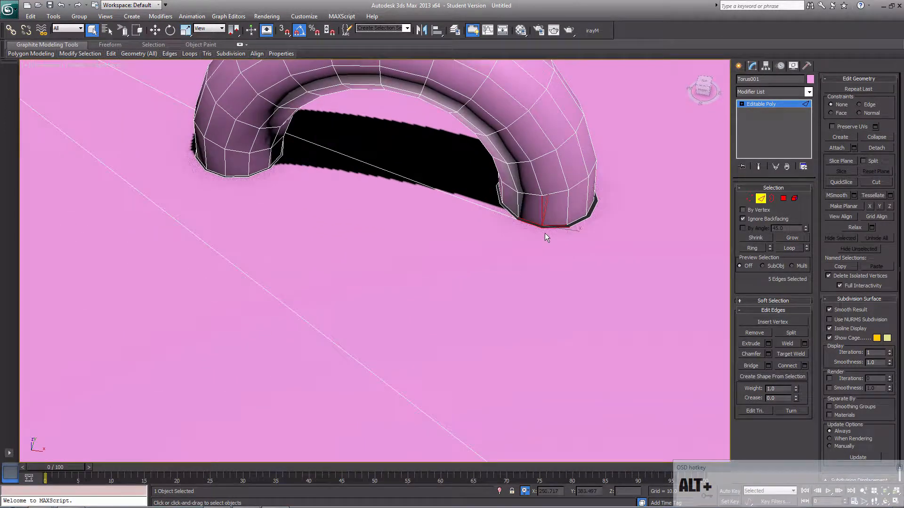
{"action": "left_click", "coordinate": [543, 210], "text": "alt"}
{"action": "left_click", "coordinate": [754, 368]}
- Bridge the next two pairs of facing edges across the gap around the same leg's foot
{"action": "middle_click_drag", "start_coordinate": [567, 295], "coordinate": [443, 309]}
{"action": "scroll", "coordinate": [445, 311], "scroll_direction": "up", "scroll_amount": 5}
{"action": "middle_click_drag", "start_coordinate": [497, 260], "coordinate": [369, 376]}
{"action": "middle_click_drag", "start_coordinate": [452, 317], "coordinate": [400, 348], "text": "alt"}
{"action": "left_click", "coordinate": [383, 353], "text": "ctrl"}
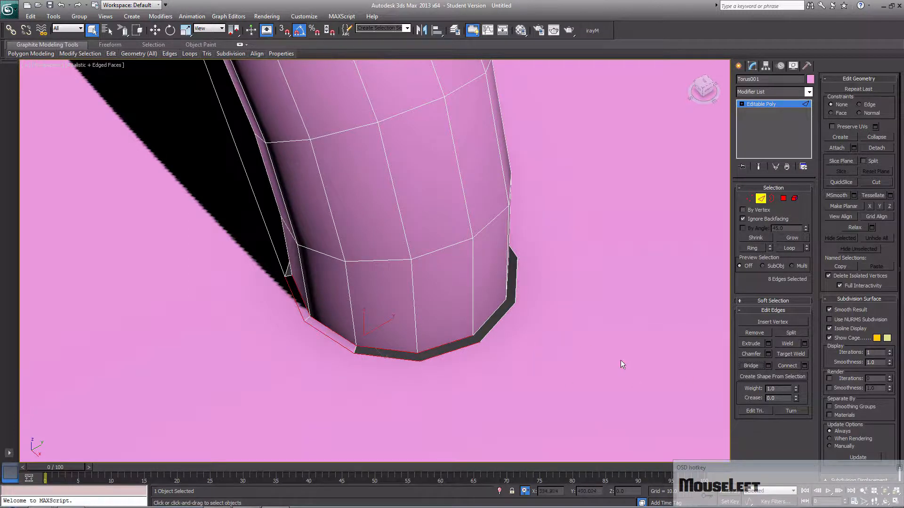
{"action": "left_click", "coordinate": [429, 363]}
{"action": "left_click_drag", "start_coordinate": [391, 366], "coordinate": [386, 346]}
{"action": "left_click_drag", "start_coordinate": [450, 335], "coordinate": [456, 356], "text": "ctrl"}
{"action": "left_click", "coordinate": [743, 366]}
- Continue bridging the gap with the edge pairs on the leg's outer side, excluding stray edges
{"action": "left_click", "coordinate": [525, 328]}
{"action": "left_click_drag", "start_coordinate": [524, 327], "coordinate": [492, 314]}
{"action": "left_click_drag", "start_coordinate": [529, 287], "coordinate": [501, 278], "text": "ctrl"}
{"action": "middle_click_drag", "start_coordinate": [517, 278], "coordinate": [459, 284], "text": "alt"}
{"action": "left_click", "coordinate": [510, 271], "text": "alt"}
{"action": "left_click", "coordinate": [750, 366]}
- Bridge the two following edge pairs between the leg's rim and the floor on its far side
{"action": "middle_click_drag", "start_coordinate": [722, 363], "coordinate": [393, 384]}
{"action": "left_click", "coordinate": [388, 334]}
{"action": "left_click_drag", "start_coordinate": [457, 360], "coordinate": [445, 323], "text": "ctrl"}
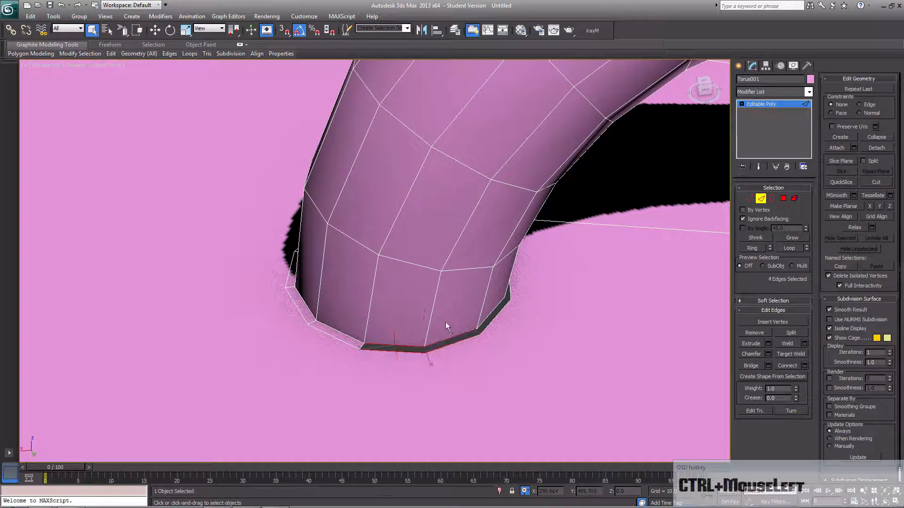
{"action": "left_click", "coordinate": [751, 366]}
- Try to bridge all remaining edge pairs under the arch's inner side at once
{"action": "middle_click_drag", "start_coordinate": [664, 365], "coordinate": [356, 367]}
{"action": "left_click", "coordinate": [337, 312]}
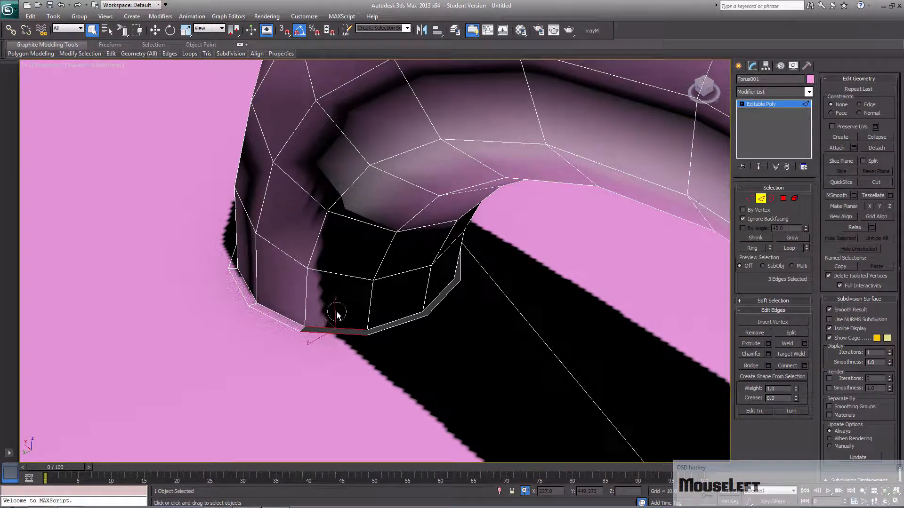
{"action": "left_click", "coordinate": [412, 329], "text": "ctrl"}
{"action": "left_click", "coordinate": [442, 303], "text": "ctrl"}
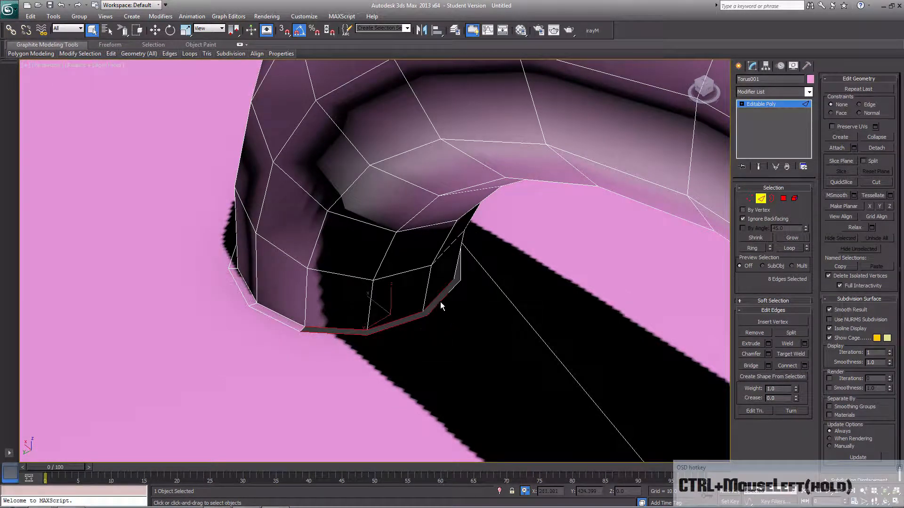
{"action": "left_click_drag", "start_coordinate": [465, 305], "coordinate": [457, 297], "text": "ctrl"}
{"action": "left_click", "coordinate": [453, 293], "text": "ctrl"}
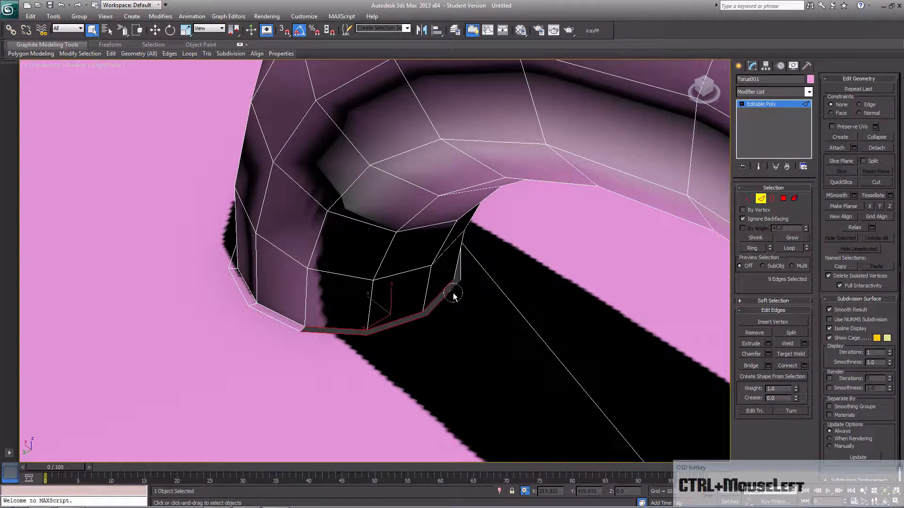
{"action": "left_click", "coordinate": [753, 366]}
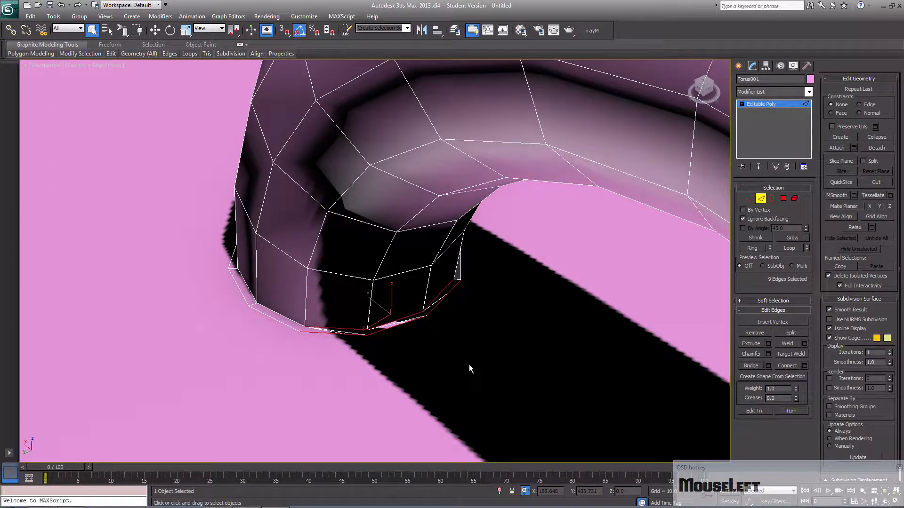
{"action": "key", "text": "ctrl+z"}
- Try to bridge two neighbouring edge pairs across the remaining gap at the leg's foot in one operation
{"action": "left_click", "coordinate": [339, 367]}
{"action": "left_click_drag", "start_coordinate": [349, 363], "coordinate": [402, 327]}
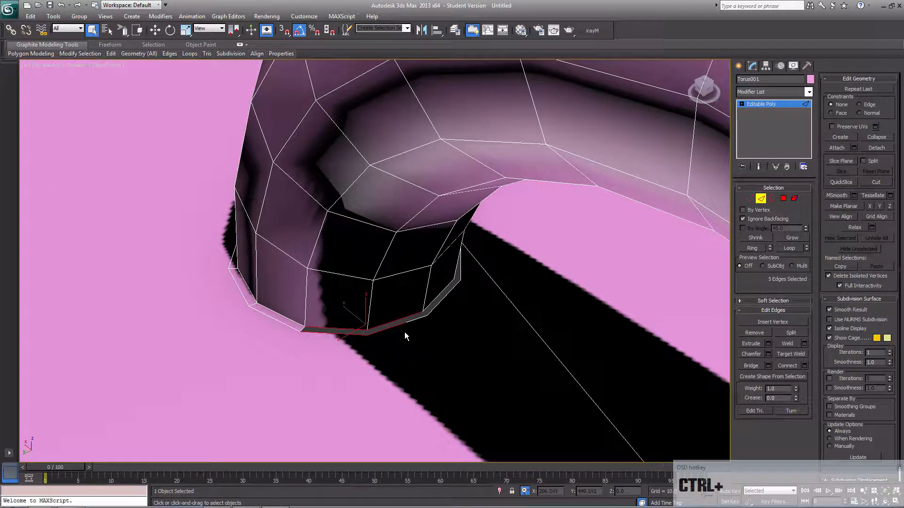
{"action": "left_click", "coordinate": [407, 329]}
{"action": "left_click", "coordinate": [408, 324]}
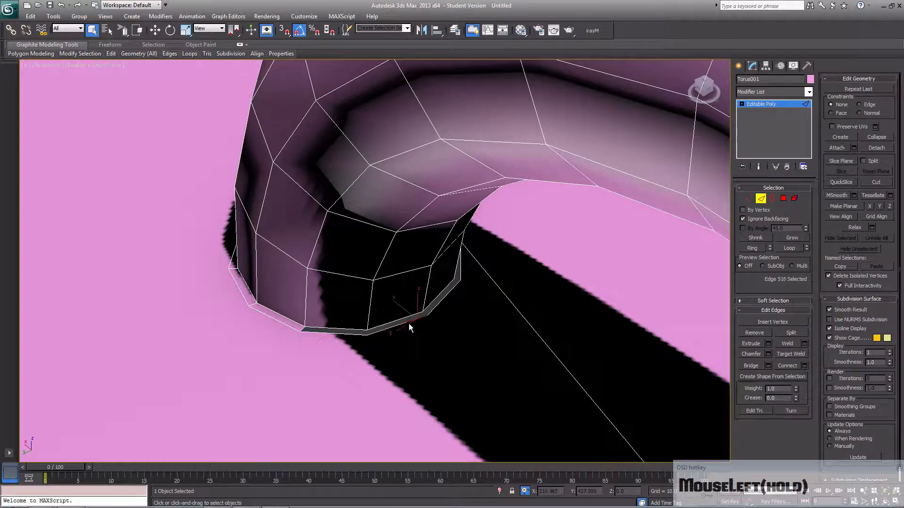
{"action": "left_click", "coordinate": [400, 327]}
{"action": "left_click_drag", "start_coordinate": [414, 347], "coordinate": [398, 319]}
{"action": "left_click_drag", "start_coordinate": [341, 354], "coordinate": [337, 320], "text": "ctrl"}
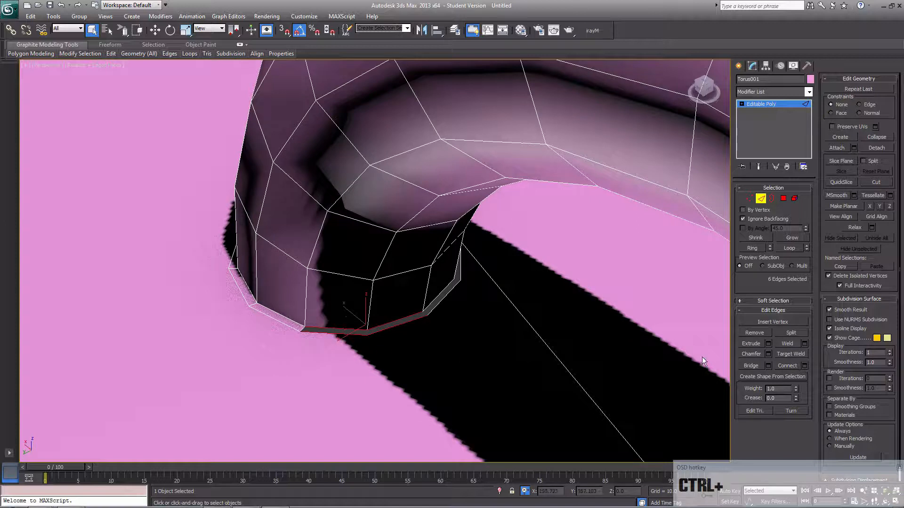
{"action": "left_click", "coordinate": [761, 367]}
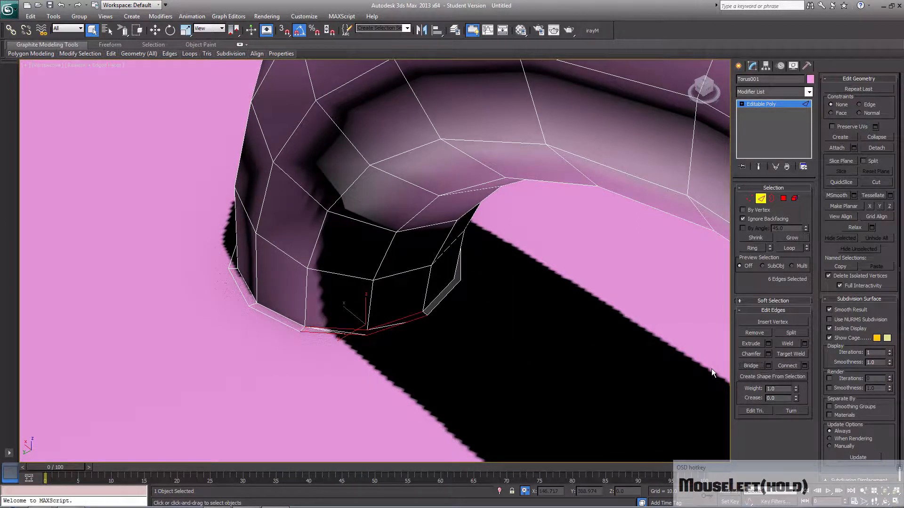
{"action": "key", "text": "ctrl+z"}
- Bridge a single pair of facing edges across the remaining gap at the leg's foot and clear the edge selection
{"action": "left_click_drag", "start_coordinate": [329, 352], "coordinate": [340, 326]}
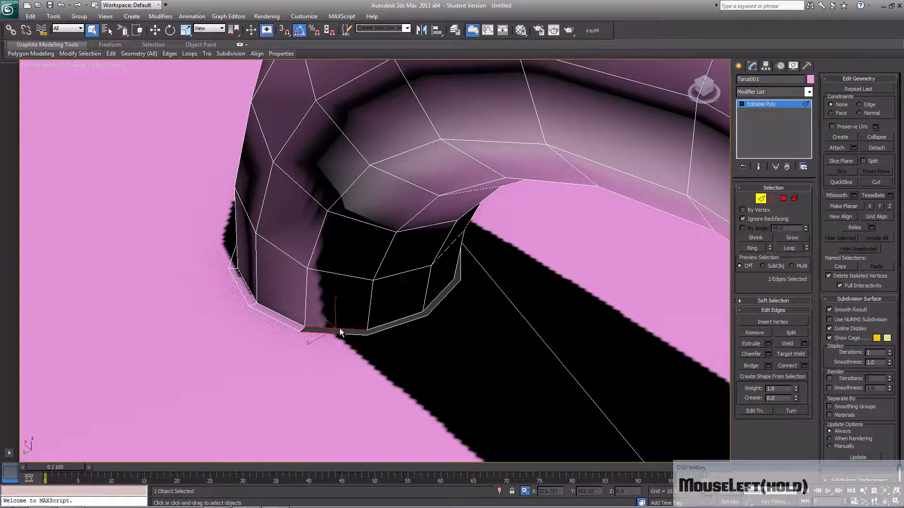
{"action": "left_click", "coordinate": [346, 332], "text": "ctrl"}
{"action": "left_click", "coordinate": [750, 366]}
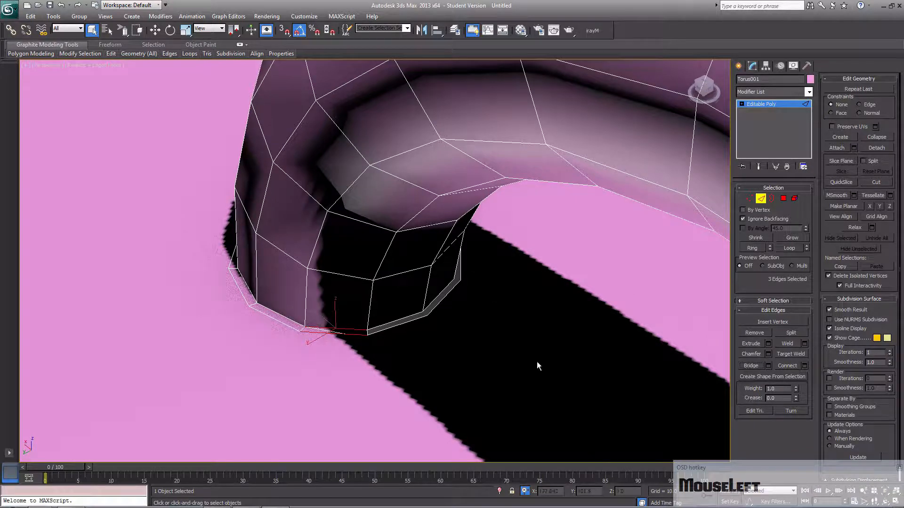
{"action": "mouse_move", "coordinate": [380, 349]}
{"action": "middle_mouse_down", "text": "alt"}
{"action": "mouse_move", "coordinate": [351, 354]}
{"action": "mouse_move", "coordinate": [377, 365]}
{"action": "mouse_move", "coordinate": [377, 348]}
{"action": "mouse_move", "coordinate": [393, 361]}
{"action": "middle_mouse_up", "text": "alt"}
{"action": "key", "text": "F3"}
{"action": "left_click", "coordinate": [368, 382]}
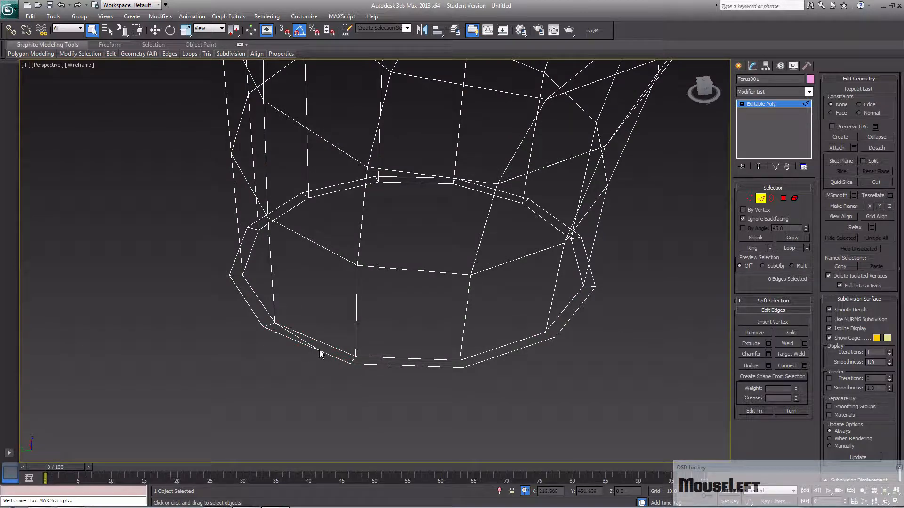
{"action": "key", "text": "F3"}
{"action": "key", "text": "F3"}
{"action": "key", "text": "F3"}
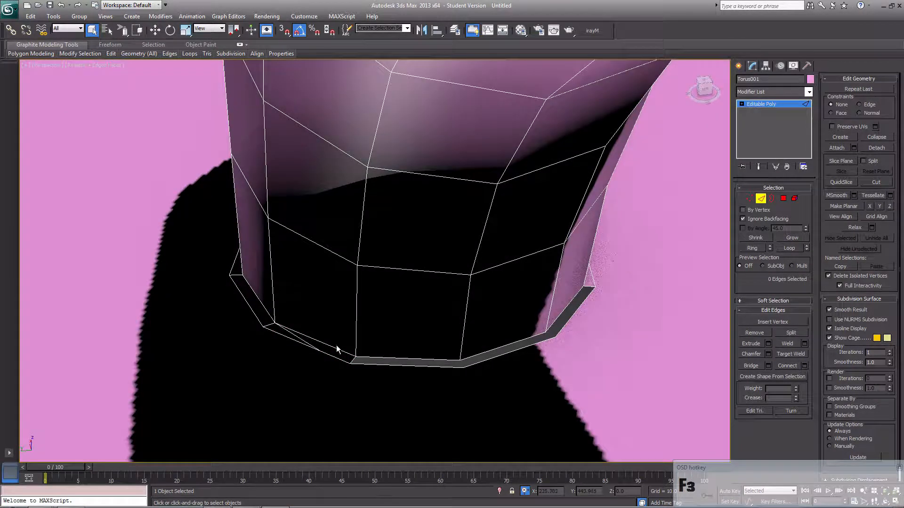
- Bridge the adjacent pair of facing edges at the front of the same leg's foot
{"action": "mouse_move", "coordinate": [362, 349]}
{"action": "middle_mouse_down", "text": "alt"}
{"action": "mouse_move", "coordinate": [375, 365]}
{"action": "mouse_move", "coordinate": [369, 343]}
{"action": "middle_mouse_up", "text": "alt"}
{"action": "scroll", "coordinate": [369, 342], "scroll_direction": "down", "scroll_amount": 2}
{"action": "scroll", "coordinate": [400, 348], "scroll_direction": "up", "scroll_amount": 2}
{"action": "scroll", "coordinate": [400, 348], "scroll_direction": "up", "scroll_amount": 2}
{"action": "middle_click_drag", "start_coordinate": [444, 356], "coordinate": [400, 262]}
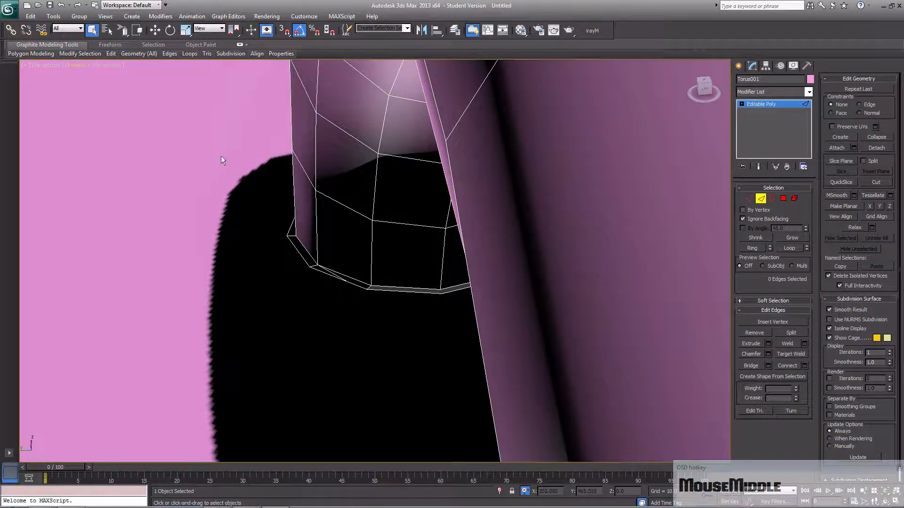
{"action": "middle_click_drag", "start_coordinate": [392, 284], "coordinate": [450, 313]}
{"action": "left_click", "coordinate": [377, 286]}
{"action": "key", "text": "z"}
{"action": "middle_click_drag", "start_coordinate": [388, 291], "coordinate": [355, 301]}
{"action": "scroll", "coordinate": [355, 301], "scroll_direction": "down", "scroll_amount": 5}
{"action": "left_click", "coordinate": [403, 257], "text": "ctrl"}
{"action": "left_click", "coordinate": [405, 263], "text": "ctrl"}
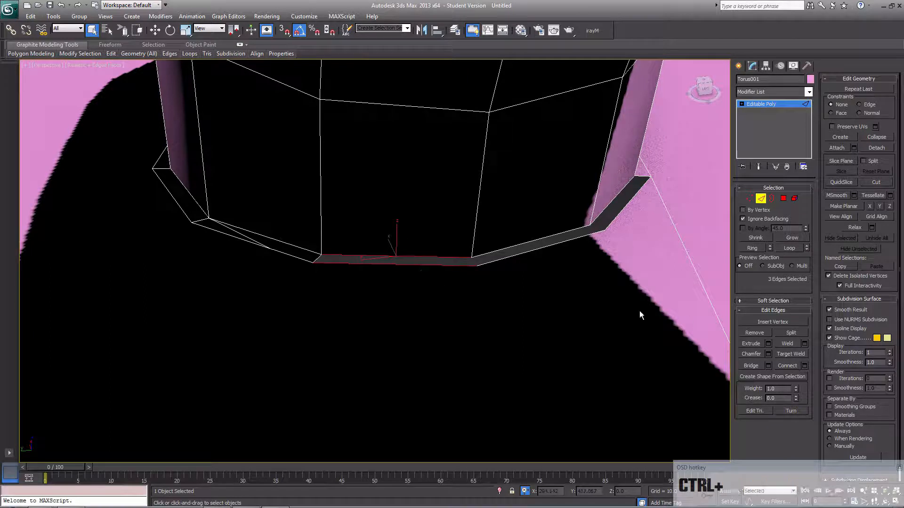
{"action": "left_click", "coordinate": [759, 367]}
{"action": "left_click", "coordinate": [419, 285]}
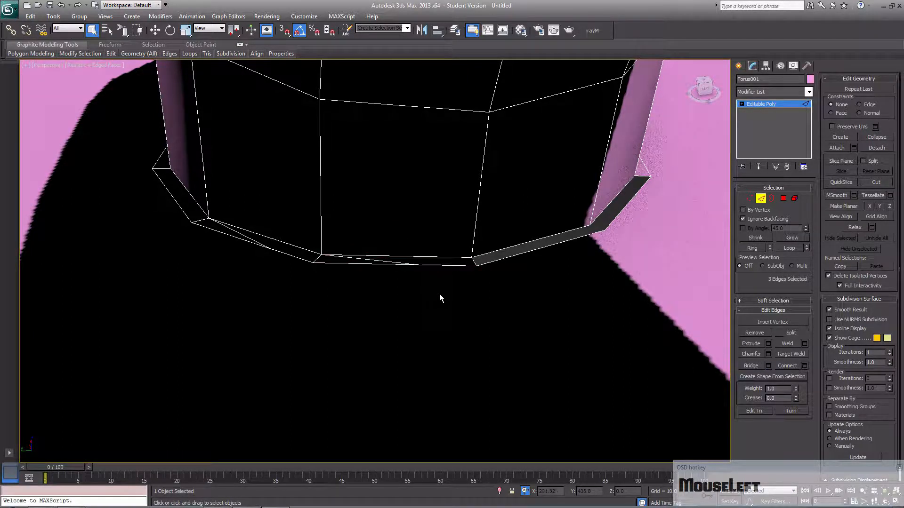
- Bridge the last two open edge pairs to close the gap around this leg's foot
{"action": "middle_click_drag", "start_coordinate": [472, 283], "coordinate": [363, 315], "text": "alt"}
{"action": "left_click_drag", "start_coordinate": [434, 342], "coordinate": [383, 235]}
{"action": "left_click_drag", "start_coordinate": [479, 302], "coordinate": [484, 239], "text": "ctrl"}
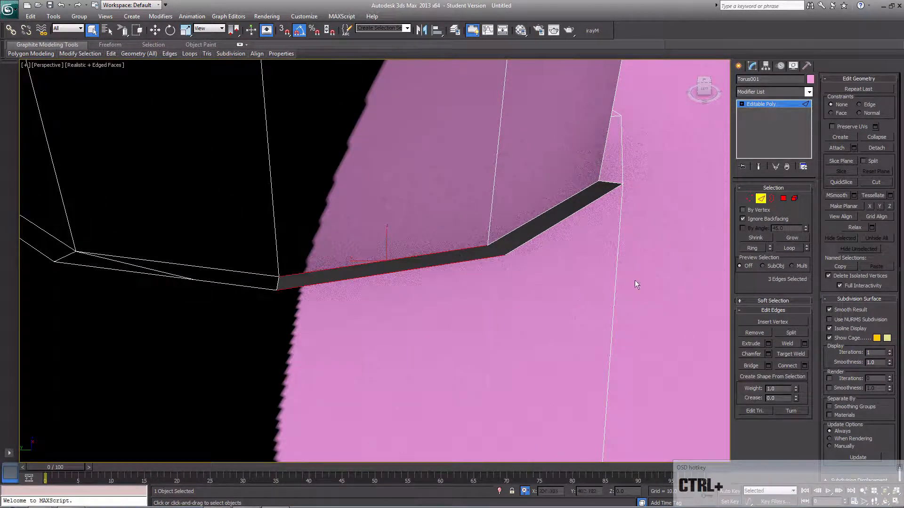
{"action": "left_click", "coordinate": [755, 365]}
{"action": "left_click_drag", "start_coordinate": [582, 277], "coordinate": [532, 191]}
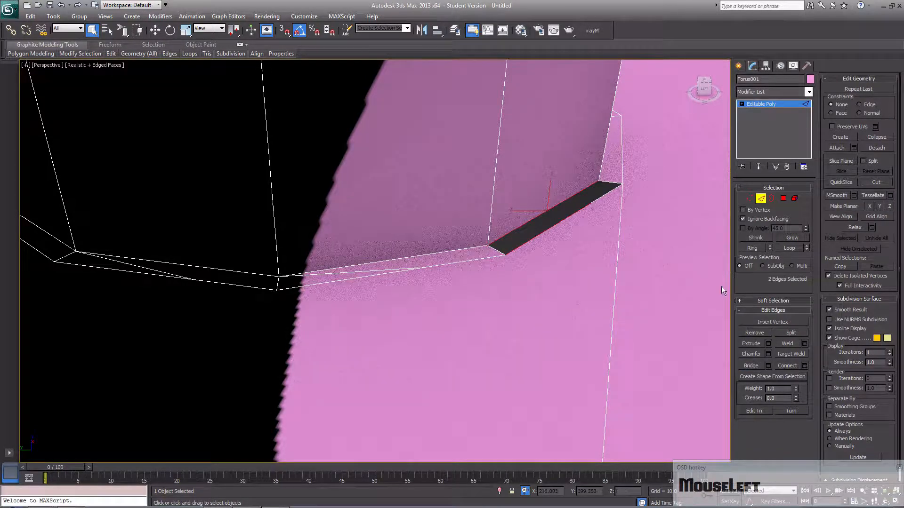
{"action": "left_click", "coordinate": [573, 210], "text": "ctrl"}
{"action": "left_click", "coordinate": [751, 366]}
- Bridge the first facing edge pairs between the arch's other leg and the floor
{"action": "middle_click_drag", "start_coordinate": [518, 287], "coordinate": [354, 318]}
{"action": "scroll", "coordinate": [509, 284], "scroll_direction": "down", "scroll_amount": 5}
{"action": "scroll", "coordinate": [466, 288], "scroll_direction": "up", "scroll_amount": 3}
{"action": "left_click", "coordinate": [374, 316]}
{"action": "left_click_drag", "start_coordinate": [286, 311], "coordinate": [290, 368], "text": "ctrl"}
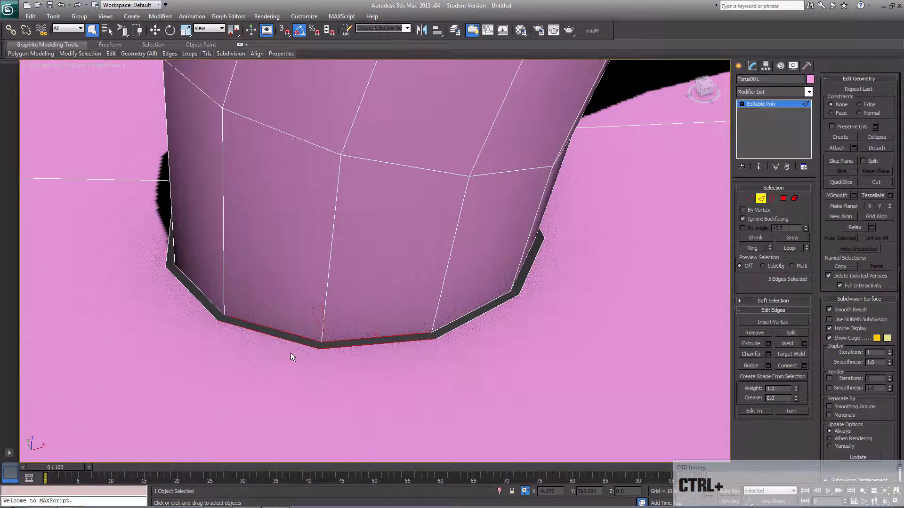
{"action": "left_click", "coordinate": [749, 366]}
{"action": "left_click_drag", "start_coordinate": [474, 295], "coordinate": [482, 323]}
{"action": "left_click", "coordinate": [751, 366]}
{"action": "middle_click_drag", "start_coordinate": [593, 312], "coordinate": [578, 319], "text": "alt"}
{"action": "left_click", "coordinate": [752, 367]}
- Bridge the next three pairs of facing edges around the second leg's foot
{"action": "middle_click_drag", "start_coordinate": [629, 349], "coordinate": [427, 351]}
{"action": "left_click_drag", "start_coordinate": [367, 301], "coordinate": [380, 342]}
{"action": "left_click", "coordinate": [755, 367]}
{"action": "middle_click_drag", "start_coordinate": [584, 352], "coordinate": [488, 346], "text": "alt"}
{"action": "left_click_drag", "start_coordinate": [488, 343], "coordinate": [478, 304]}
{"action": "left_click", "coordinate": [750, 367]}
{"action": "middle_click_drag", "start_coordinate": [620, 340], "coordinate": [411, 363]}
{"action": "left_click_drag", "start_coordinate": [411, 364], "coordinate": [406, 328]}
{"action": "left_click", "coordinate": [758, 365]}
- Bridge the two following edge pairs further around the second leg's rim
{"action": "middle_click_drag", "start_coordinate": [544, 368], "coordinate": [494, 392], "text": "alt"}
{"action": "left_click_drag", "start_coordinate": [493, 391], "coordinate": [496, 343]}
{"action": "left_click", "coordinate": [744, 364]}
{"action": "middle_click_drag", "start_coordinate": [608, 392], "coordinate": [292, 311], "text": "alt"}
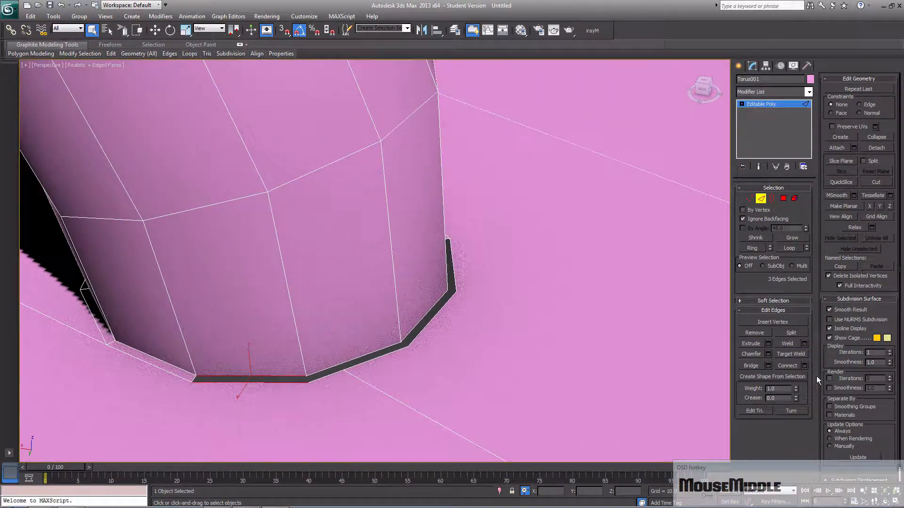
{"action": "left_click", "coordinate": [752, 367]}
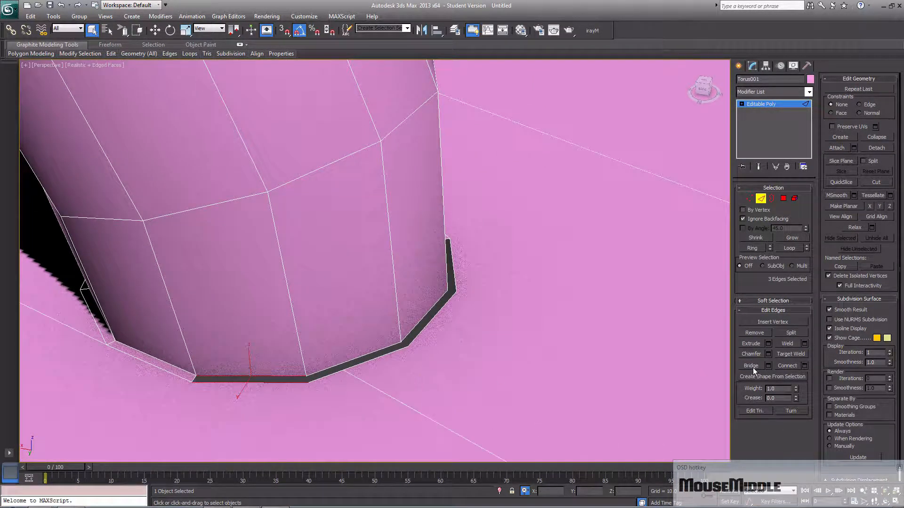
{"action": "left_click", "coordinate": [752, 368]}
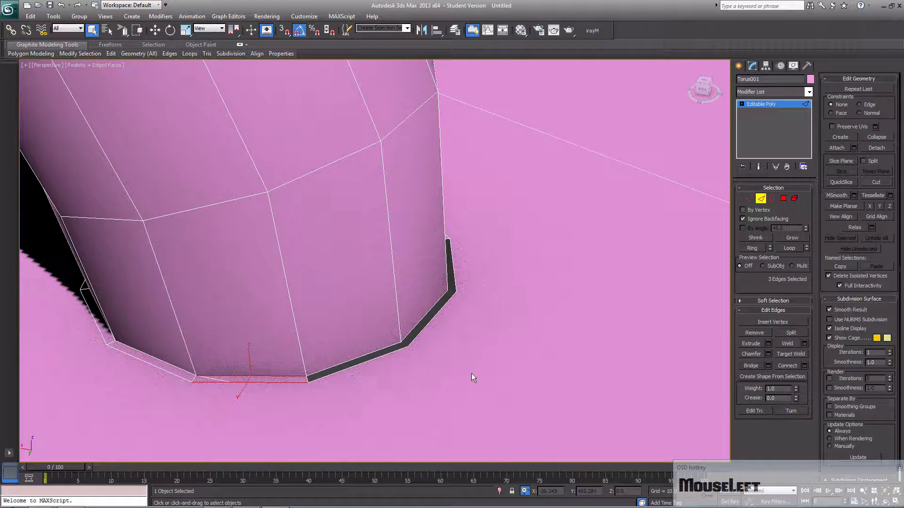
- Bridge the remaining edge pairs so the gap around the second leg's foot is fully closed
{"action": "left_click", "coordinate": [696, 372]}
{"action": "left_click", "coordinate": [335, 369], "text": "ctrl"}
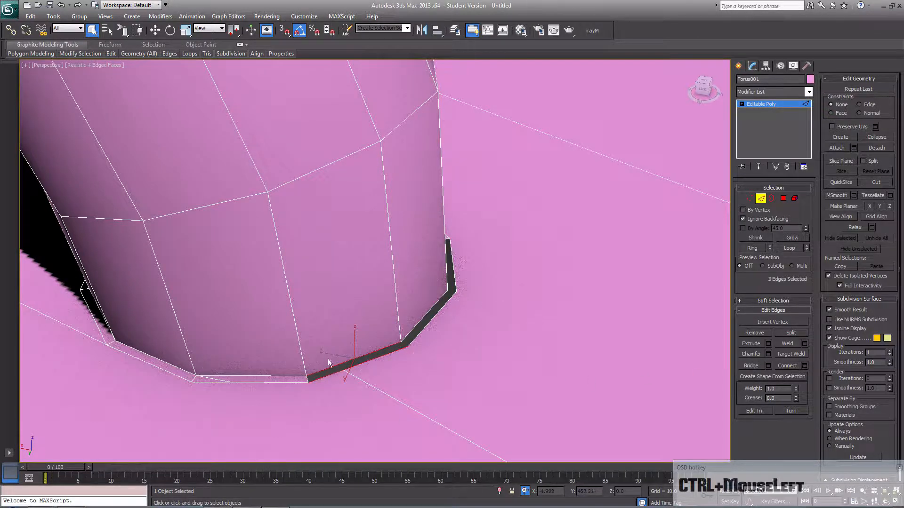
{"action": "left_click", "coordinate": [460, 385]}
{"action": "middle_click_drag", "start_coordinate": [459, 385], "coordinate": [403, 386], "text": "alt"}
{"action": "left_click", "coordinate": [441, 377]}
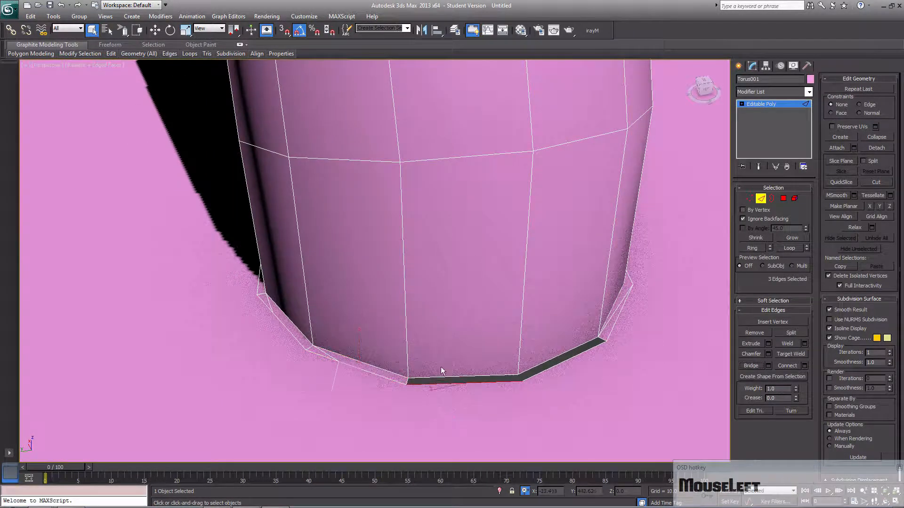
{"action": "middle_click_drag", "start_coordinate": [602, 382], "coordinate": [562, 428], "text": "alt"}
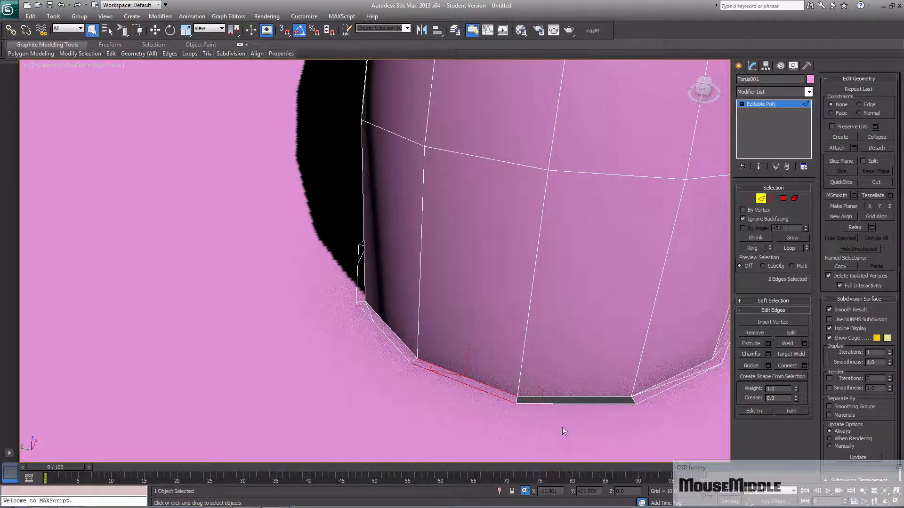
{"action": "left_click", "coordinate": [750, 367]}
- Clear the edge selection, hide the edged-faces display and examine the whole room with the joined arch
{"action": "scroll", "coordinate": [496, 391], "scroll_direction": "down", "scroll_amount": 8}
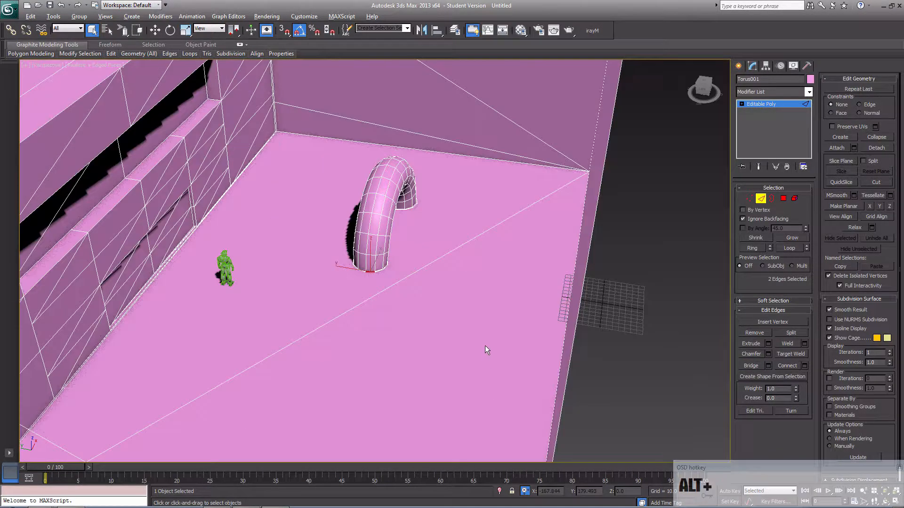
{"action": "middle_click_drag", "start_coordinate": [485, 345], "coordinate": [597, 416], "text": "alt"}
{"action": "left_click", "coordinate": [452, 393]}
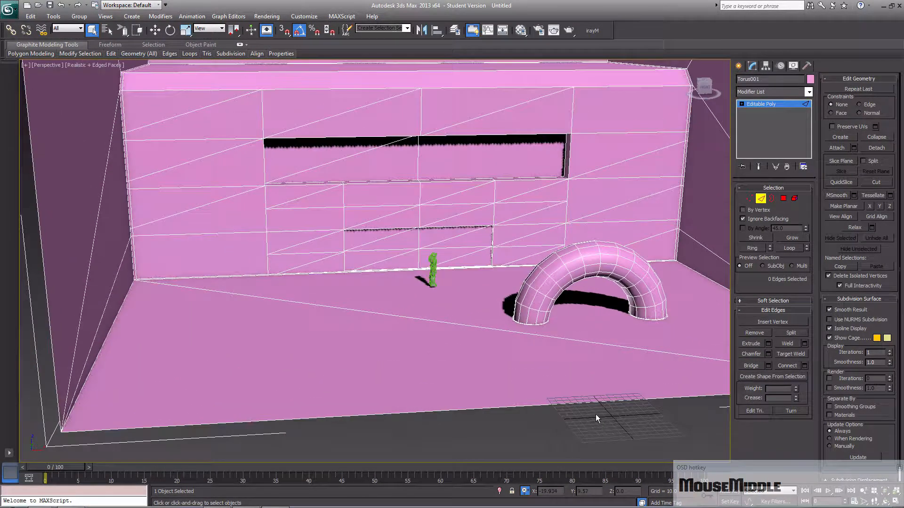
{"action": "mouse_move", "coordinate": [502, 207]}
{"action": "middle_mouse_down"}
{"action": "mouse_move", "coordinate": [505, 219]}
{"action": "mouse_move", "coordinate": [498, 207]}
{"action": "middle_mouse_up"}
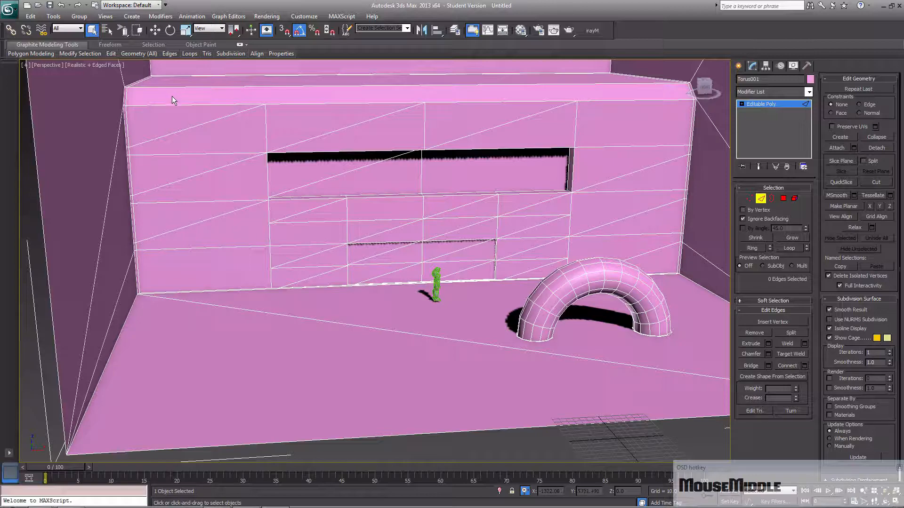
{"action": "key", "text": "F4"}
{"action": "middle_click_drag", "start_coordinate": [413, 228], "coordinate": [382, 246], "text": "alt"}
{"action": "scroll", "coordinate": [482, 275], "scroll_direction": "down", "scroll_amount": 6}
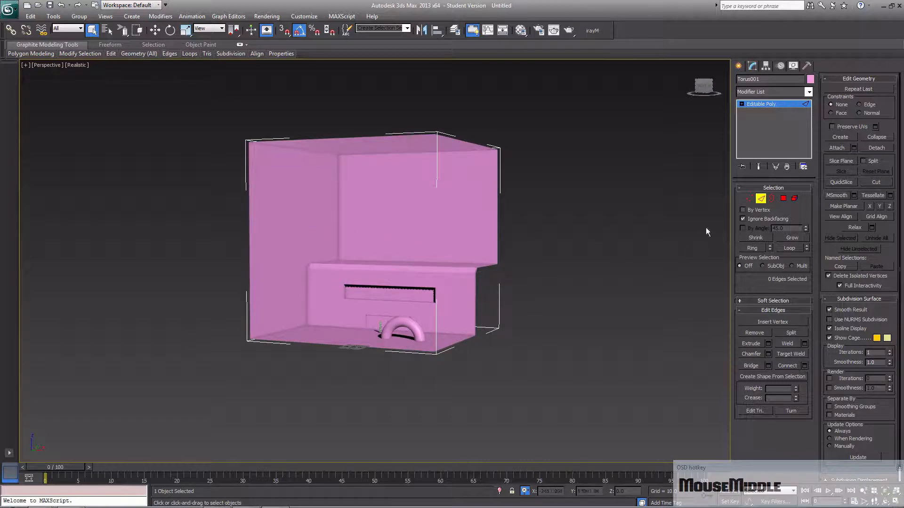
- Select the triangular and quad polygons of both side walls in polygon mode
{"action": "key", "text": "4"}
{"action": "left_click", "coordinate": [304, 227]}
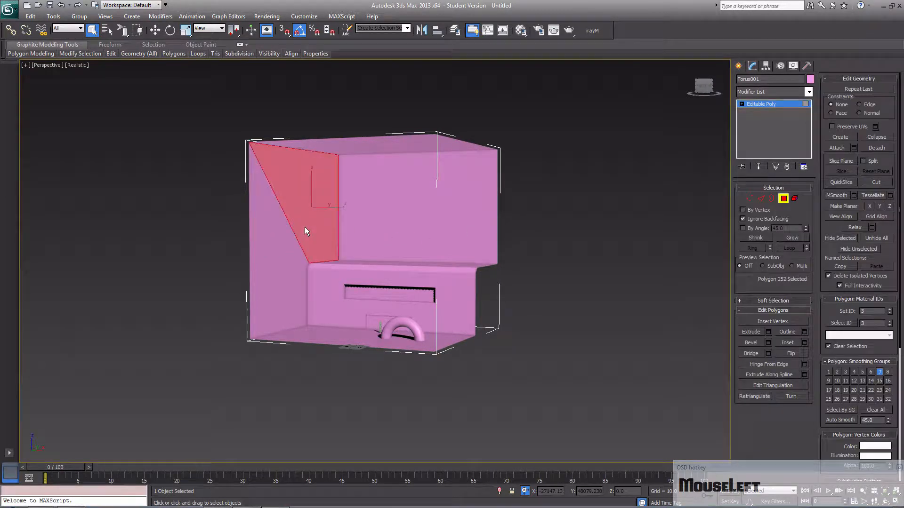
{"action": "left_click", "coordinate": [287, 247], "text": "ctrl"}
{"action": "left_click", "coordinate": [294, 309], "text": "ctrl"}
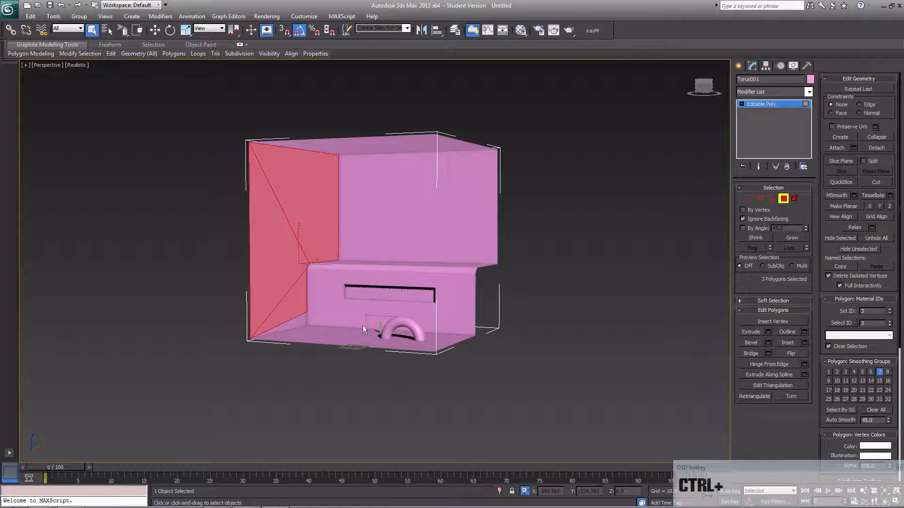
{"action": "left_click", "coordinate": [297, 327], "text": "ctrl"}
{"action": "middle_click_drag", "start_coordinate": [302, 323], "coordinate": [347, 197], "text": "alt"}
{"action": "left_click", "coordinate": [358, 203], "text": "ctrl"}
{"action": "left_click", "coordinate": [410, 264], "text": "ctrl"}
{"action": "left_click", "coordinate": [399, 277], "text": "ctrl"}
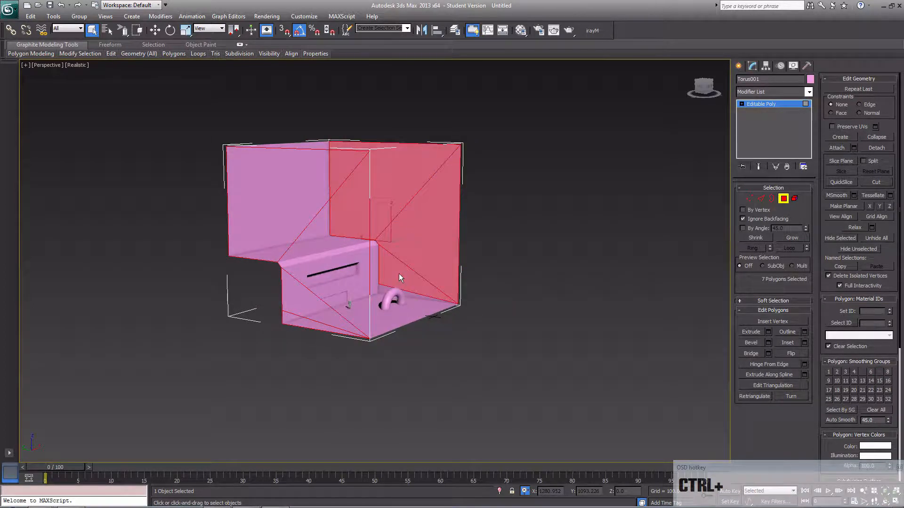
{"action": "left_click", "coordinate": [410, 295], "text": "ctrl"}
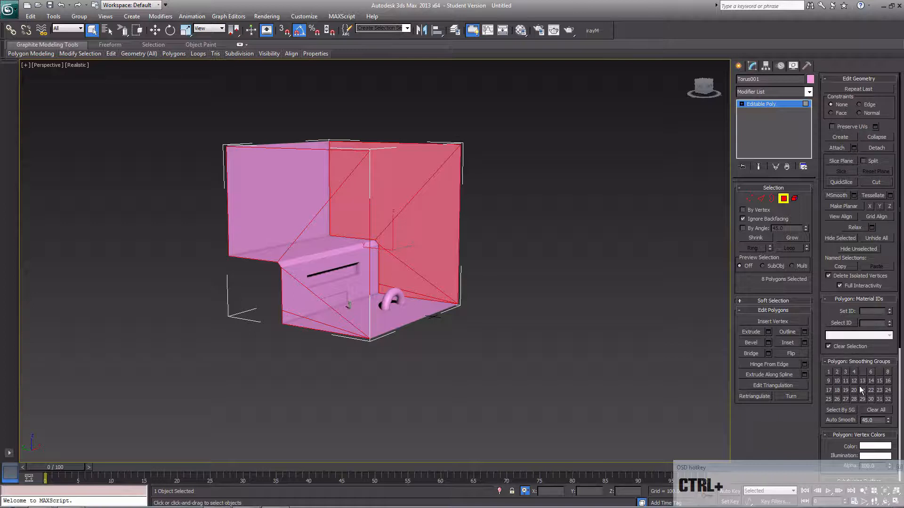
- Convert the object to an Editable Mesh and enter its Polygon sub-object level
{"action": "right_click", "coordinate": [400, 221]}
{"action": "mouse_move", "coordinate": [454, 309]}
{"action": "left_click", "coordinate": [507, 307]}
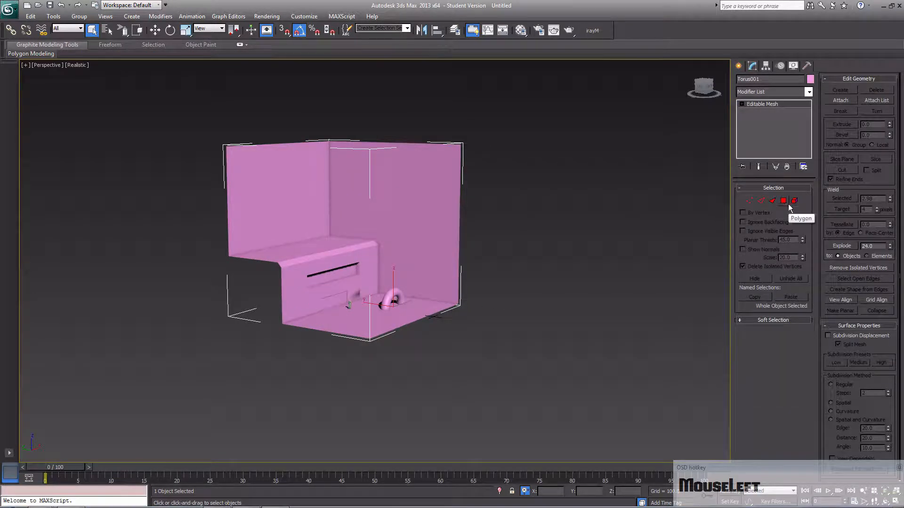
{"action": "left_click", "coordinate": [783, 200]}
- Examine the wall face selection from several angles in wireframe and shaded display
{"action": "middle_click_drag", "start_coordinate": [427, 225], "coordinate": [449, 217], "text": "alt"}
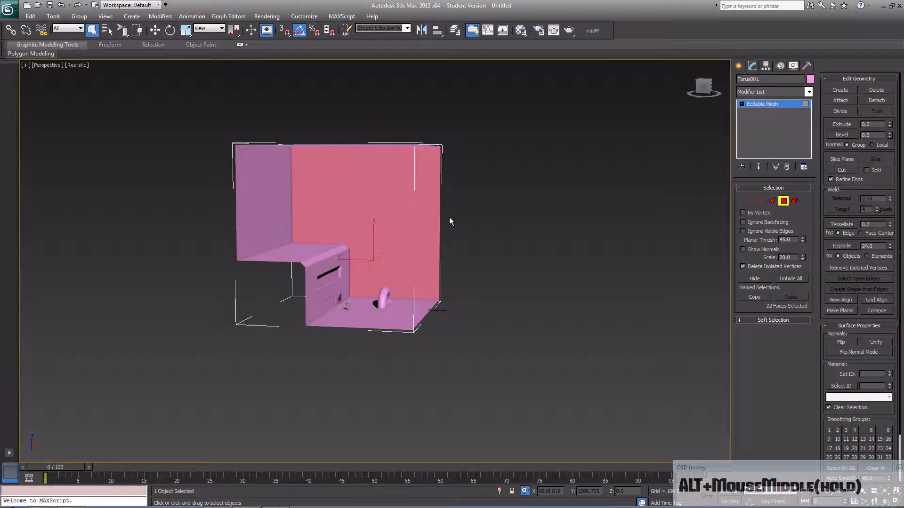
{"action": "key", "text": "F3"}
{"action": "left_click", "coordinate": [469, 265]}
{"action": "middle_click_drag", "start_coordinate": [469, 264], "coordinate": [416, 272], "text": "alt"}
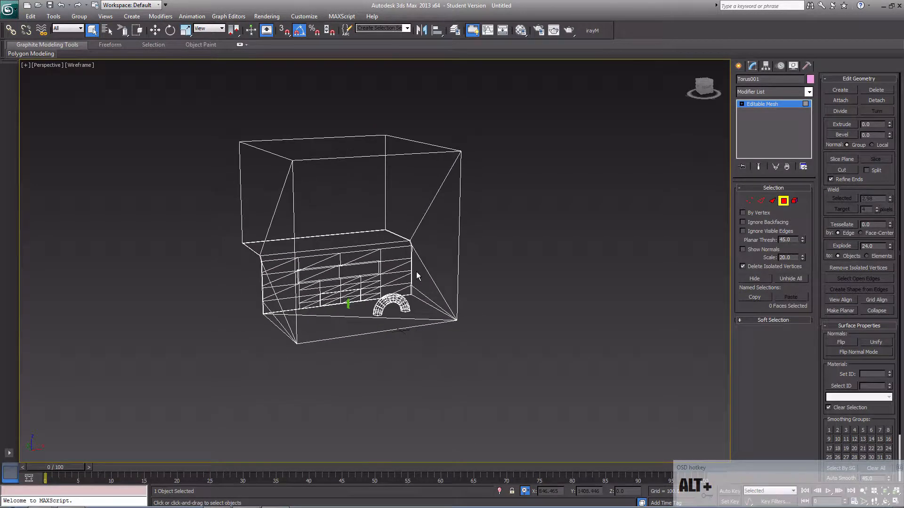
{"action": "key", "text": "ctrl+z"}
{"action": "key", "text": "F3"}
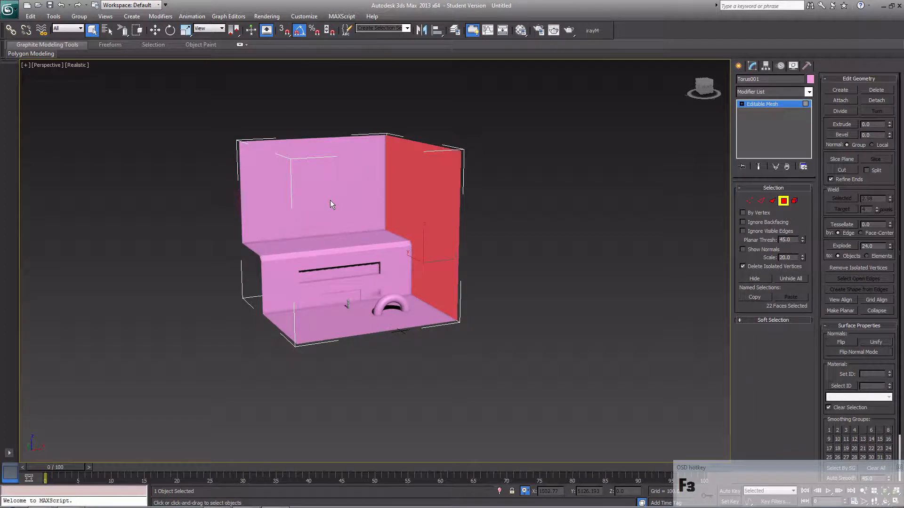
{"action": "middle_click_drag", "start_coordinate": [365, 205], "coordinate": [353, 222], "text": "alt"}
{"action": "left_click", "coordinate": [298, 210], "text": "ctrl"}
{"action": "left_click", "coordinate": [355, 222], "text": "alt"}
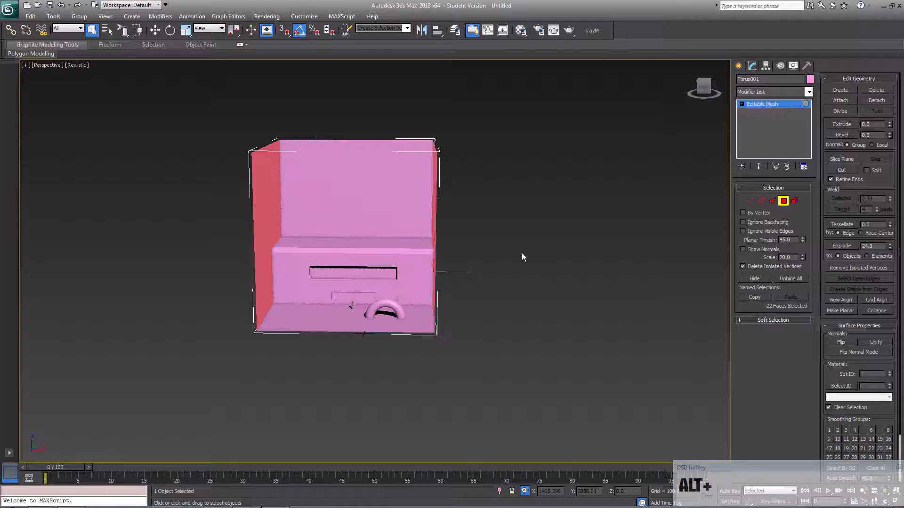
- Enable Ignore Backfacing, clear the old selection, and select the faces of the back wall and one side wall
{"action": "left_click", "coordinate": [742, 223]}
{"action": "left_click", "coordinate": [492, 233]}
{"action": "middle_click_drag", "start_coordinate": [417, 235], "coordinate": [397, 204], "text": "alt"}
{"action": "left_click", "coordinate": [397, 204], "text": "ctrl"}
{"action": "left_click", "coordinate": [326, 217], "text": "ctrl"}
{"action": "left_click", "coordinate": [335, 278], "text": "ctrl"}
{"action": "left_click", "coordinate": [356, 288], "text": "ctrl"}
{"action": "left_click", "coordinate": [423, 213], "text": "ctrl"}
- Add the remaining side wall's faces, down to the floor edge, to the back and side wall selection
{"action": "middle_click_drag", "start_coordinate": [423, 212], "coordinate": [515, 222], "text": "alt"}
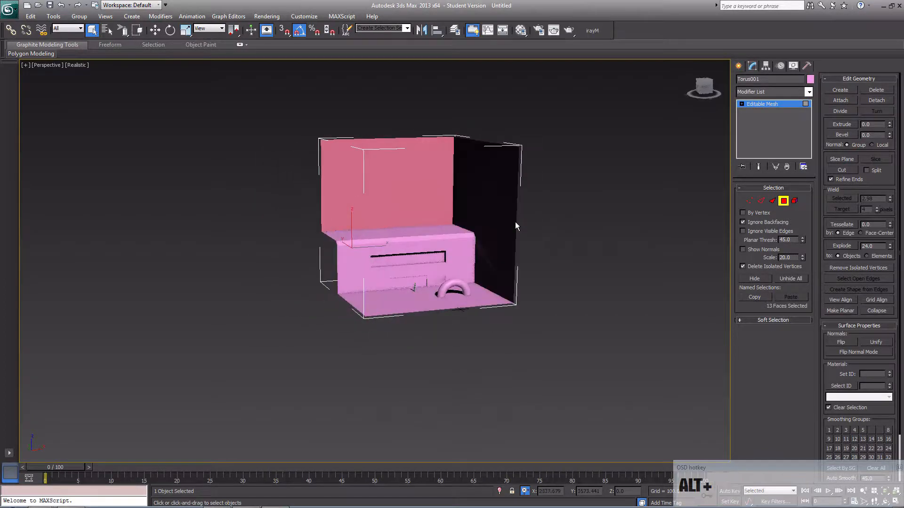
{"action": "left_click", "coordinate": [497, 241], "text": "ctrl"}
{"action": "left_click", "coordinate": [477, 207], "text": "ctrl"}
{"action": "left_click", "coordinate": [482, 257], "text": "ctrl"}
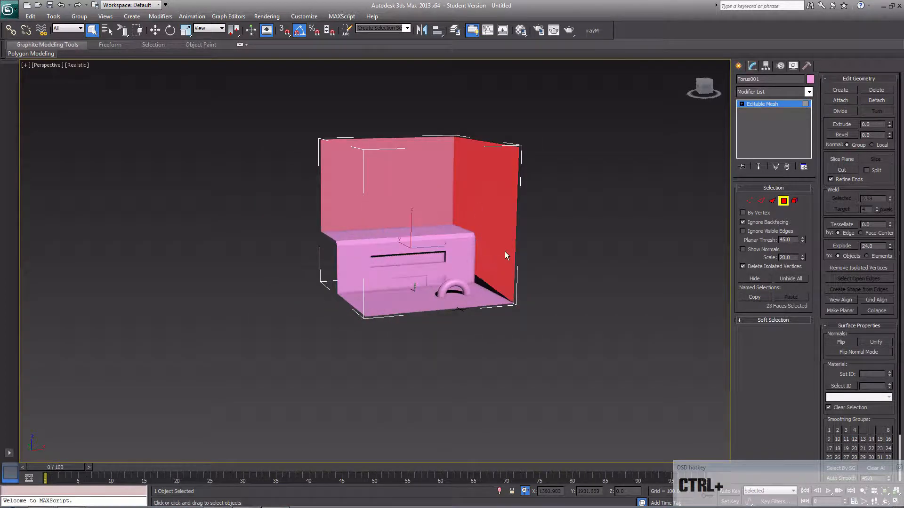
{"action": "left_click", "coordinate": [483, 283], "text": "ctrl"}
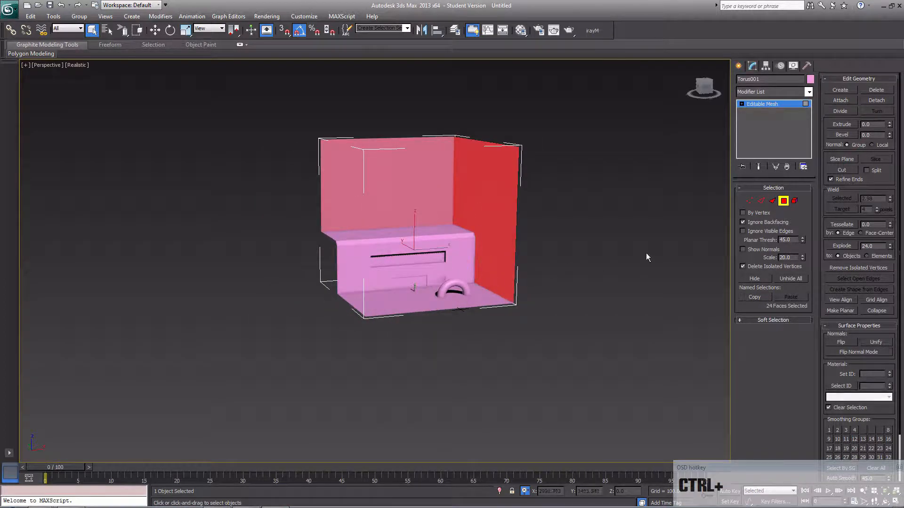
- Tessellate the selected wall faces by Face-Center, replacing the edge-based attempt, and clear the face selection
{"action": "left_click", "coordinate": [844, 224]}
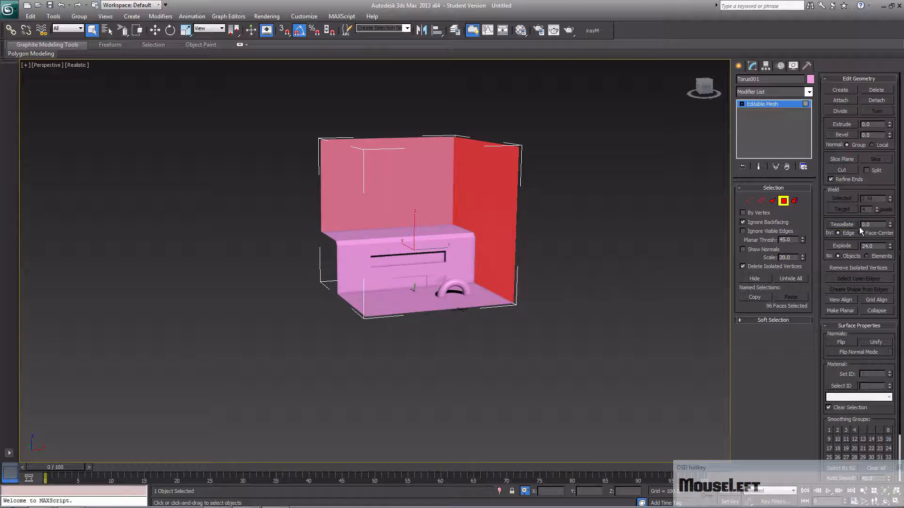
{"action": "key", "text": "ctrl+z"}
{"action": "left_click", "coordinate": [875, 233]}
{"action": "left_click", "coordinate": [843, 224]}
{"action": "key", "text": "F3"}
{"action": "left_click", "coordinate": [582, 250]}
{"action": "middle_click_drag", "start_coordinate": [566, 242], "coordinate": [577, 267], "text": "alt"}
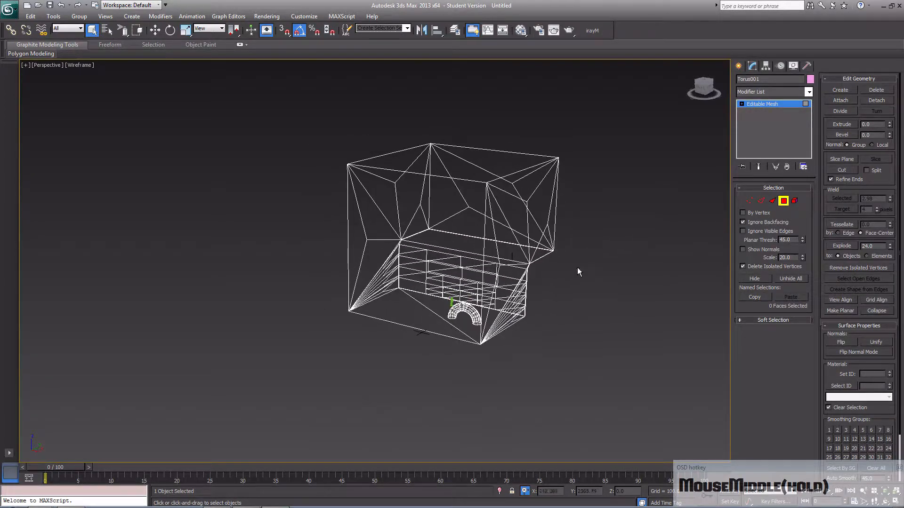
{"action": "scroll", "coordinate": [437, 233], "scroll_direction": "up", "scroll_amount": 6}
{"action": "middle_click_drag", "start_coordinate": [447, 244], "coordinate": [431, 225], "text": "alt"}
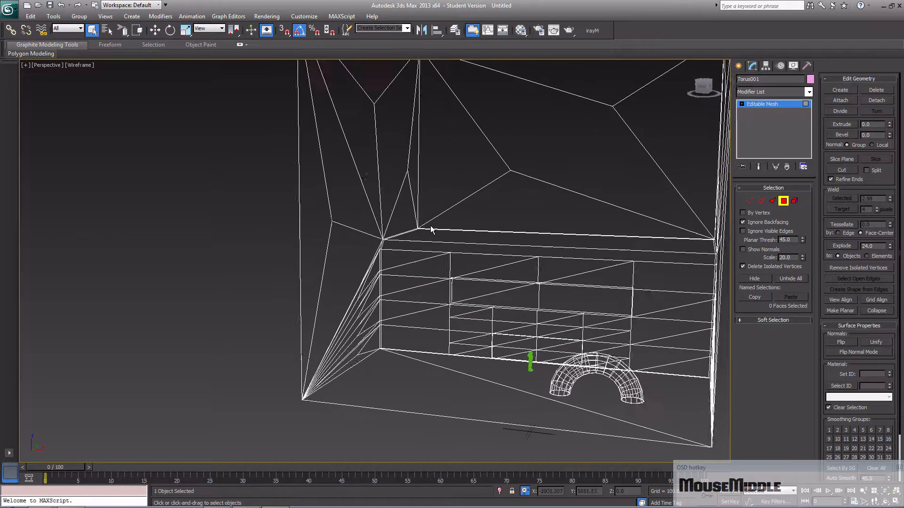
{"action": "key", "text": "F3"}
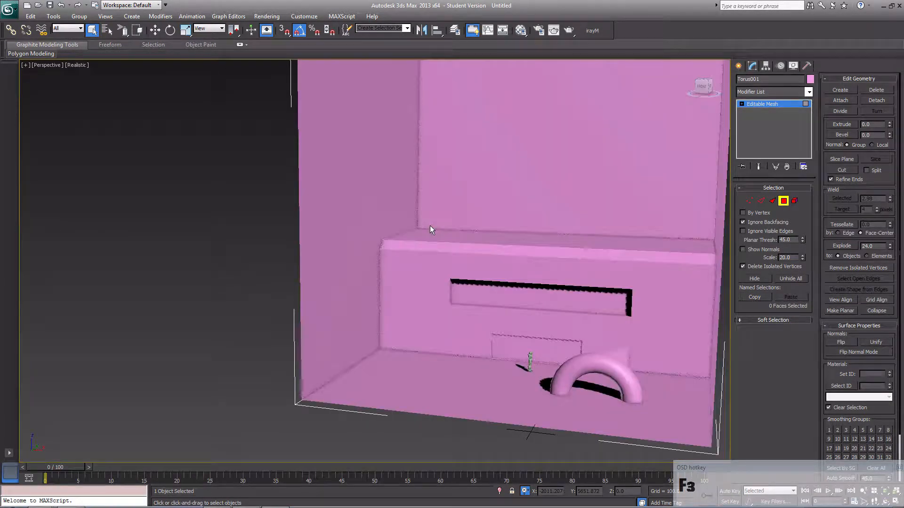
- At Vertex level, move the tessellated centre vertices of one side wall along X to make its surface uneven
{"action": "left_click", "coordinate": [749, 200]}
{"action": "left_click", "coordinate": [333, 221]}
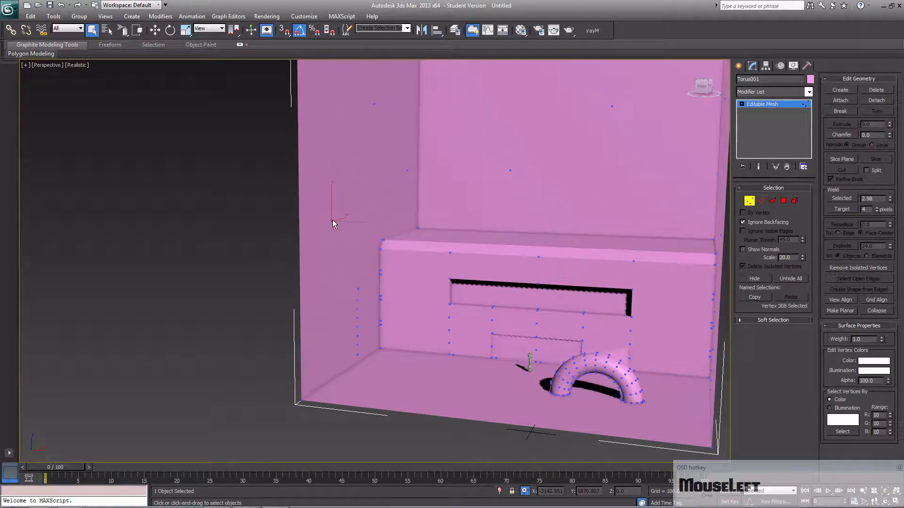
{"action": "key", "text": "w"}
{"action": "left_click_drag", "start_coordinate": [358, 224], "coordinate": [381, 228]}
{"action": "middle_click_drag", "start_coordinate": [406, 233], "coordinate": [396, 196], "text": "alt"}
{"action": "left_click", "coordinate": [414, 174]}
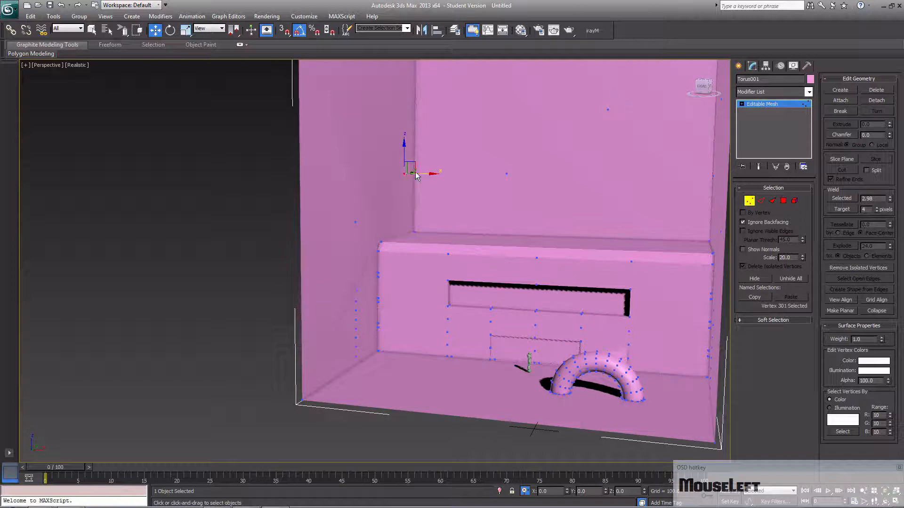
{"action": "left_click_drag", "start_coordinate": [428, 175], "coordinate": [432, 179]}
{"action": "left_click", "coordinate": [371, 107]}
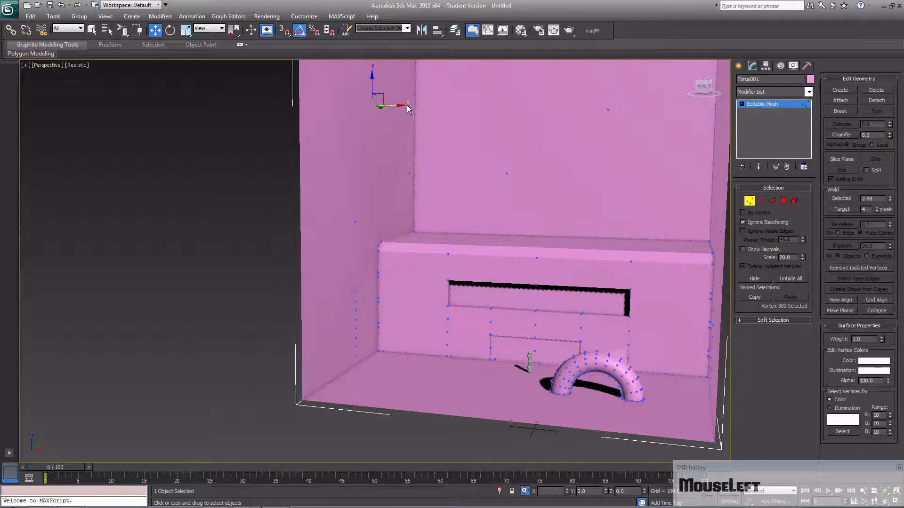
{"action": "middle_click_drag", "start_coordinate": [434, 116], "coordinate": [453, 124], "text": "alt"}
- Shift the tessellated vertices of the opposite side wall to make that surface uneven as well
{"action": "left_click", "coordinate": [465, 156], "text": "alt"}
{"action": "middle_click_drag", "start_coordinate": [532, 184], "coordinate": [555, 181], "text": "alt"}
{"action": "left_click_drag", "start_coordinate": [436, 154], "coordinate": [450, 154]}
{"action": "middle_click_drag", "start_coordinate": [452, 154], "coordinate": [459, 227], "text": "alt"}
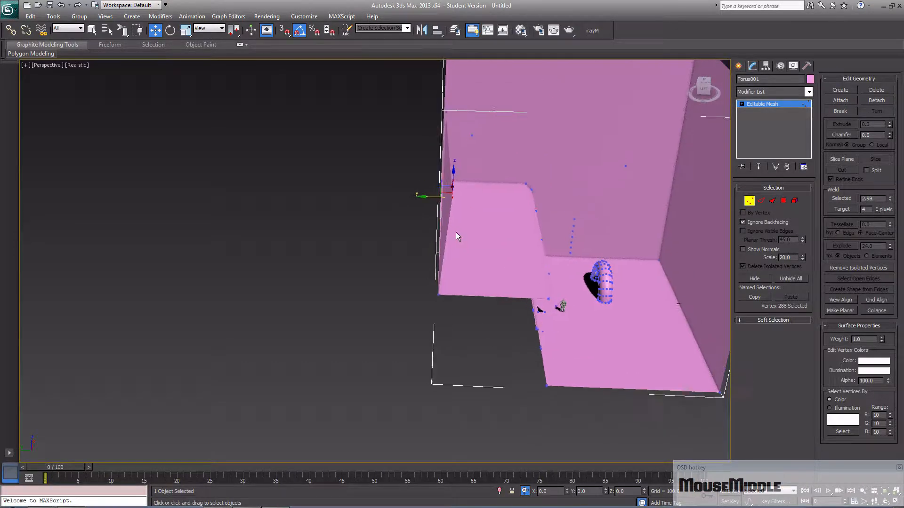
{"action": "left_click", "coordinate": [473, 138]}
{"action": "mouse_move", "coordinate": [474, 138]}
{"action": "middle_mouse_down", "text": "alt"}
{"action": "mouse_move", "coordinate": [455, 155]}
{"action": "mouse_move", "coordinate": [478, 142]}
{"action": "middle_mouse_up", "text": "alt"}
{"action": "left_click_drag", "start_coordinate": [486, 137], "coordinate": [476, 138]}
{"action": "left_click", "coordinate": [501, 144]}
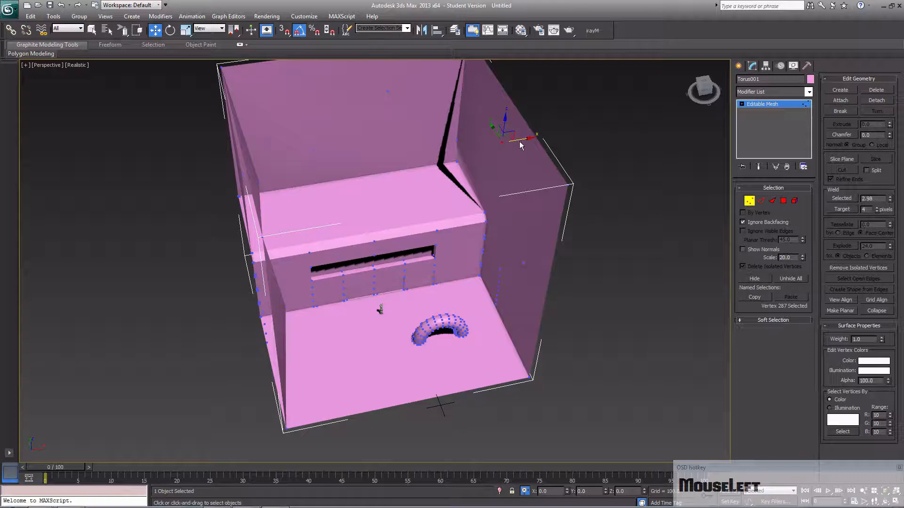
- Nudge the remaining wall vertex beside the back corner along X and clear the vertex selection
{"action": "middle_click_drag", "start_coordinate": [530, 214], "coordinate": [561, 244], "text": "alt"}
{"action": "left_click", "coordinate": [563, 248]}
{"action": "middle_click_drag", "start_coordinate": [571, 248], "coordinate": [466, 279], "text": "alt"}
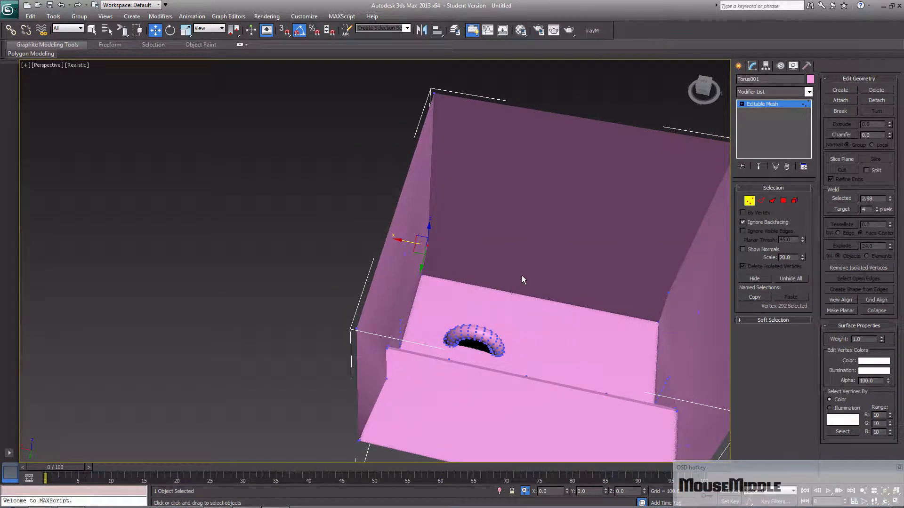
{"action": "key", "text": "F3"}
{"action": "middle_click_drag", "start_coordinate": [511, 232], "coordinate": [454, 234], "text": "alt"}
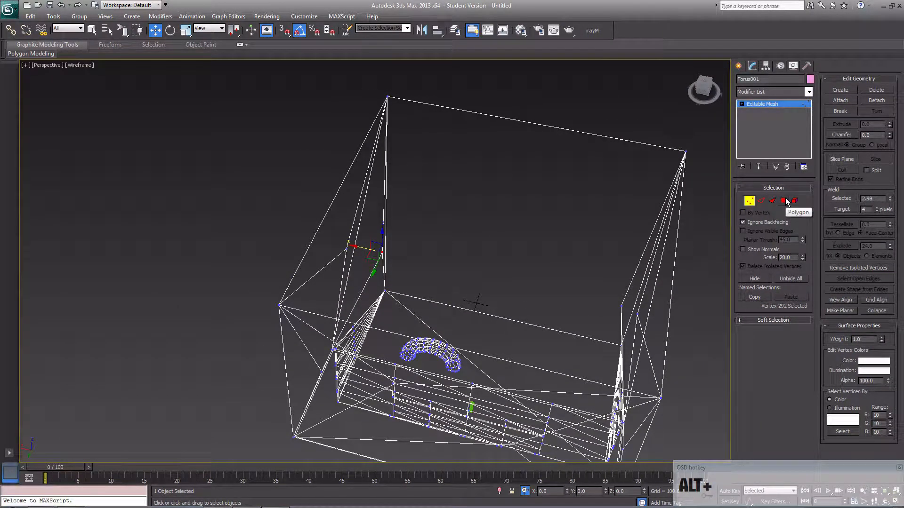
{"action": "key", "text": "F3"}
{"action": "mouse_move", "coordinate": [619, 238]}
{"action": "middle_mouse_down", "text": "alt"}
{"action": "mouse_move", "coordinate": [516, 236]}
{"action": "mouse_move", "coordinate": [647, 225]}
{"action": "mouse_move", "coordinate": [535, 253]}
{"action": "mouse_move", "coordinate": [699, 248]}
{"action": "mouse_move", "coordinate": [539, 219]}
{"action": "mouse_move", "coordinate": [545, 215]}
{"action": "middle_mouse_up", "text": "alt"}
{"action": "left_click", "coordinate": [551, 203]}
{"action": "left_click_drag", "start_coordinate": [575, 204], "coordinate": [584, 205]}
{"action": "left_click", "coordinate": [645, 209]}
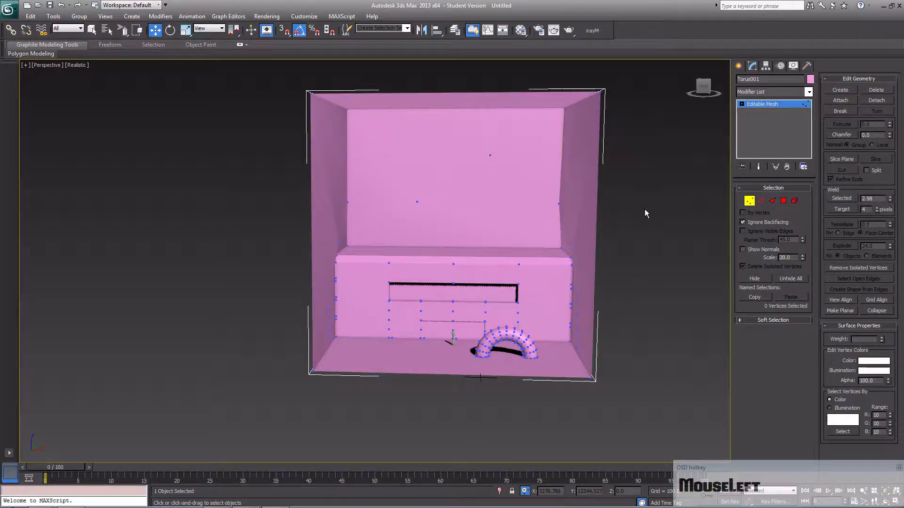
- Select all faces at Polygon level, convert the room to an Editable Poly, and deselect the object
{"action": "left_click", "coordinate": [783, 200]}
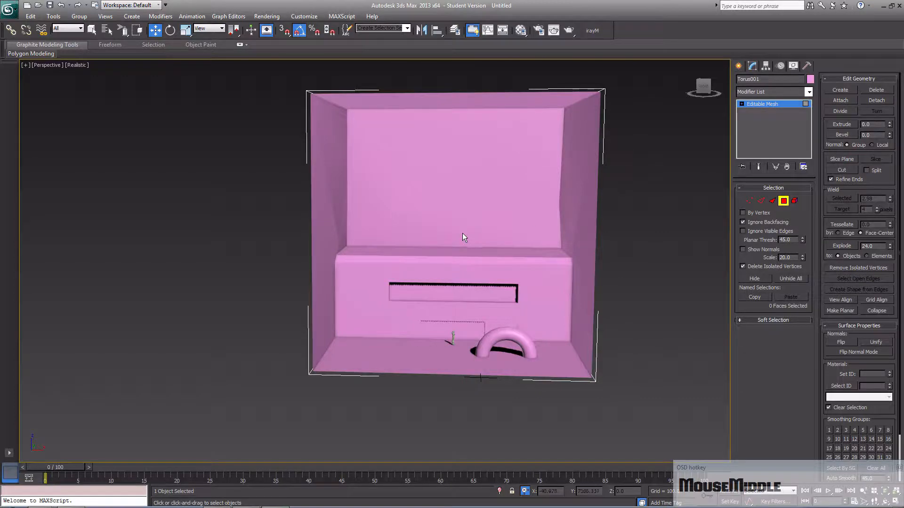
{"action": "middle_click_drag", "start_coordinate": [463, 234], "coordinate": [430, 262]}
{"action": "mouse_move", "coordinate": [557, 245]}
{"action": "middle_mouse_down", "text": "alt"}
{"action": "mouse_move", "coordinate": [488, 246]}
{"action": "mouse_move", "coordinate": [559, 255]}
{"action": "mouse_move", "coordinate": [549, 259]}
{"action": "mouse_move", "coordinate": [571, 246]}
{"action": "mouse_move", "coordinate": [571, 256]}
{"action": "mouse_move", "coordinate": [549, 261]}
{"action": "middle_mouse_up", "text": "alt"}
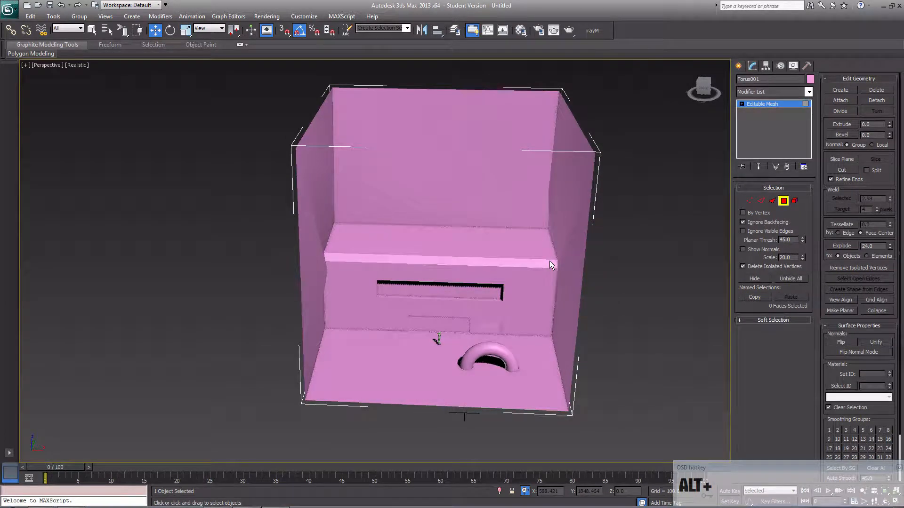
{"action": "key", "text": "ctrl+a"}
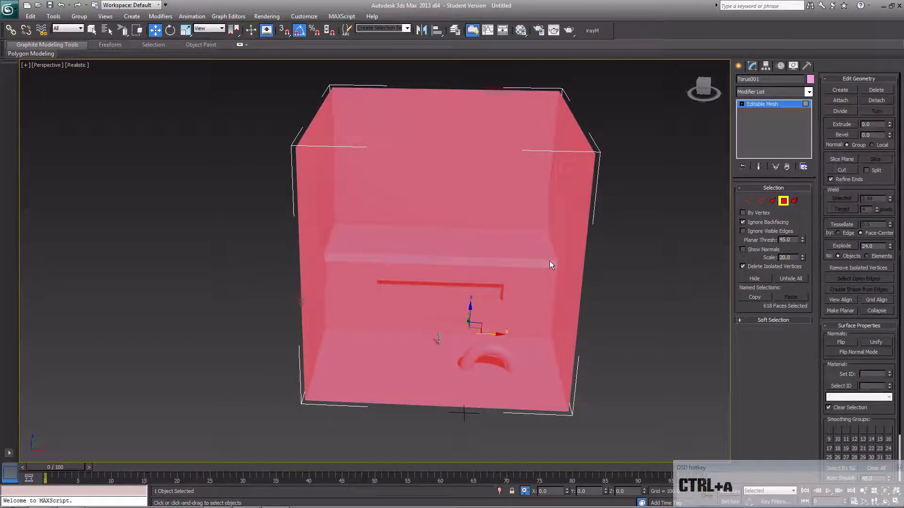
{"action": "right_click", "coordinate": [470, 238]}
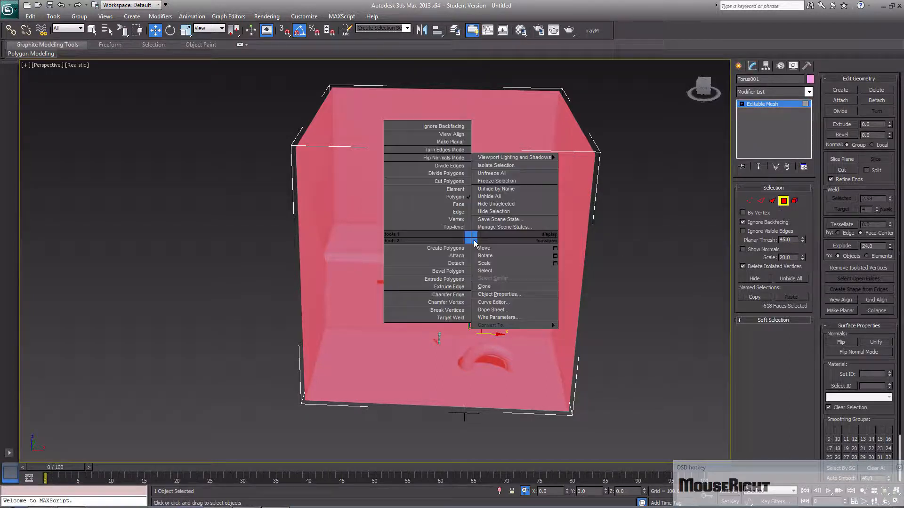
{"action": "mouse_move", "coordinate": [522, 325]}
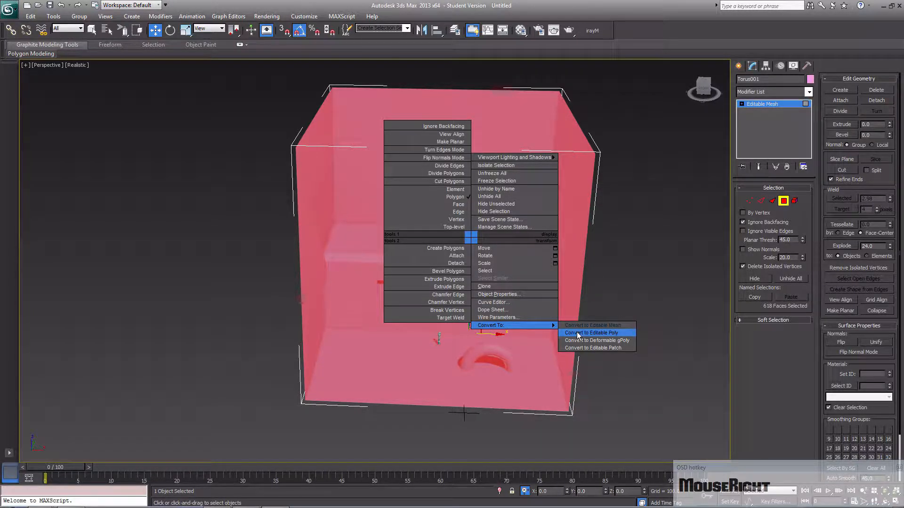
{"action": "left_click", "coordinate": [579, 333]}
{"action": "left_click", "coordinate": [606, 332]}
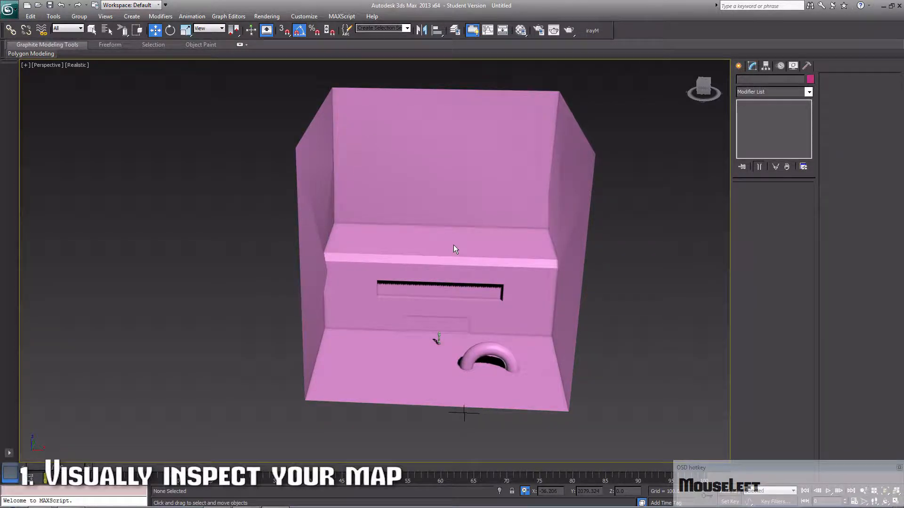
- Inspect the room visually and check for open edges by selecting all of the object's borders at Border level
{"action": "middle_click_drag", "start_coordinate": [321, 287], "coordinate": [572, 348], "text": "alt"}
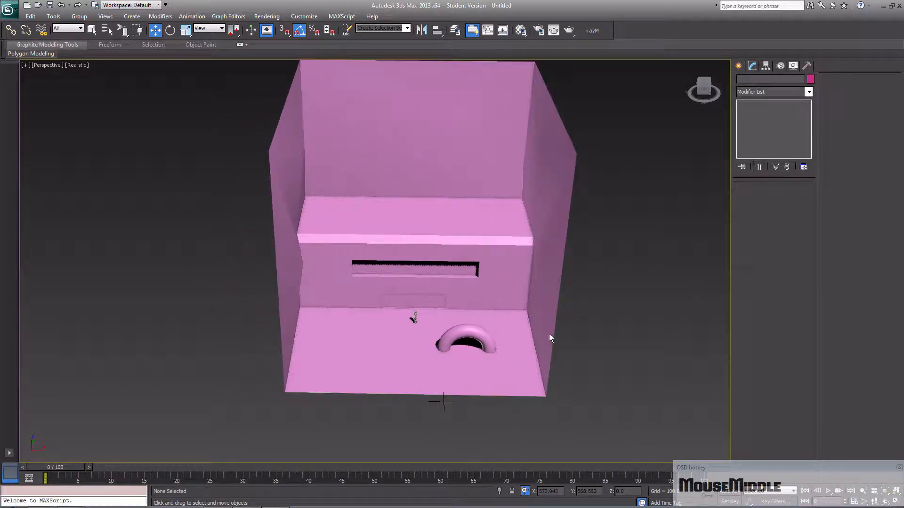
{"action": "left_click", "coordinate": [483, 288]}
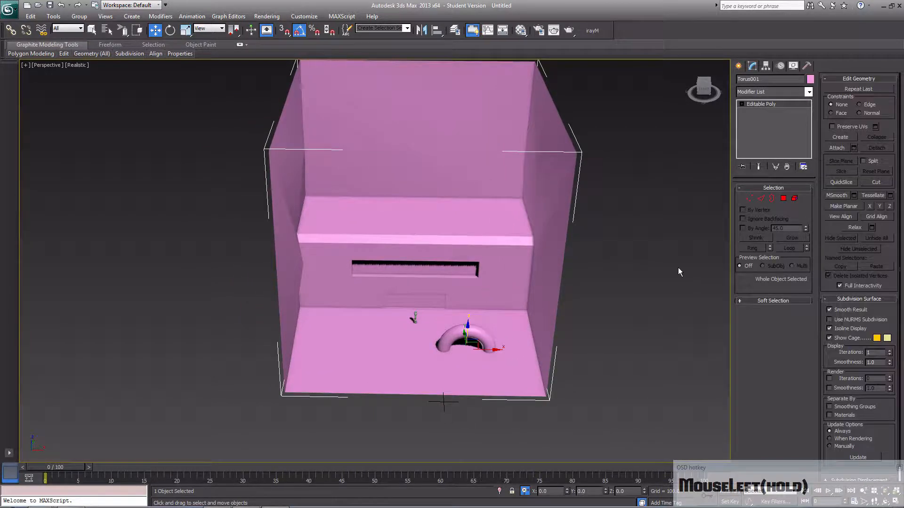
{"action": "left_click", "coordinate": [775, 199]}
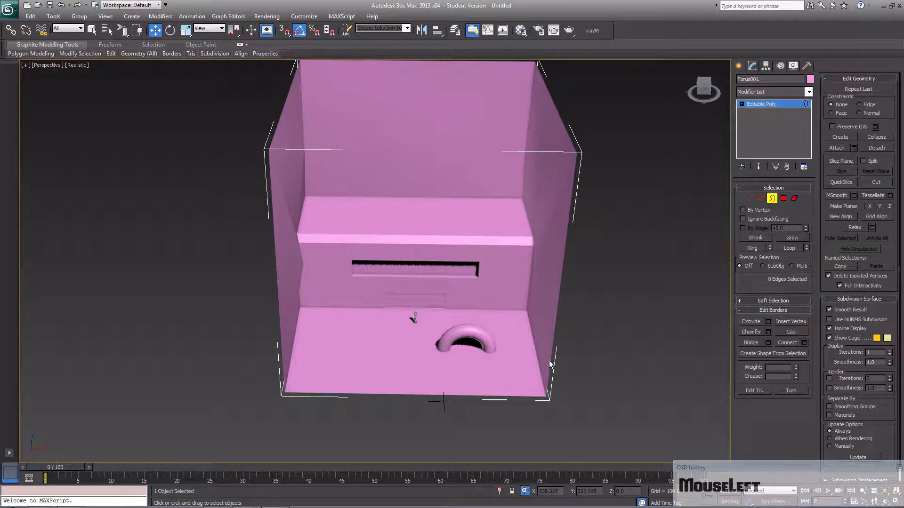
{"action": "key", "text": "ctrl+a"}
{"action": "middle_click_drag", "start_coordinate": [518, 340], "coordinate": [506, 406]}
{"action": "middle_click_drag", "start_coordinate": [491, 373], "coordinate": [464, 346], "text": "alt"}
{"action": "key", "text": "ctrl+s"}
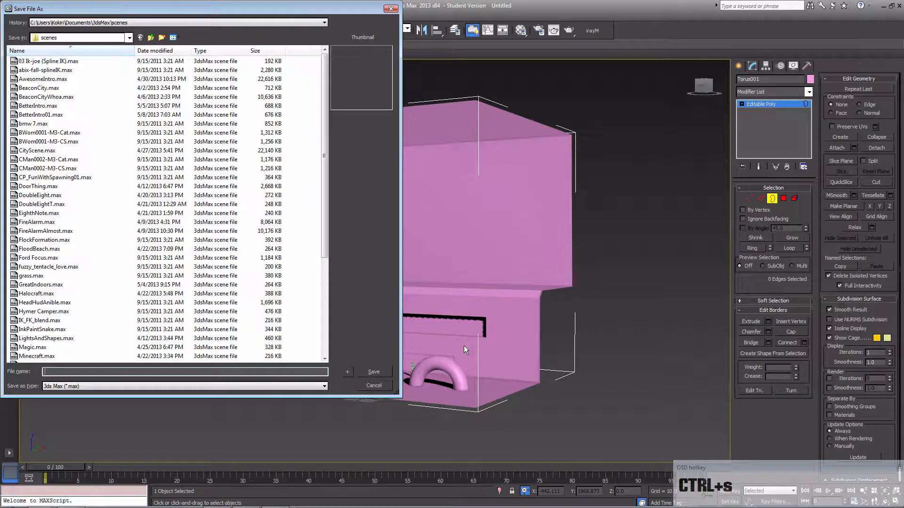
{"action": "left_click", "coordinate": [390, 8]}
{"action": "key", "text": "ctrl+a"}
{"action": "key", "text": "ctrl+a"}
{"action": "key", "text": "ctrl+a"}
{"action": "key", "text": "ctrl+a"}
{"action": "key", "text": "ctrl+a"}
{"action": "key", "text": "ctrl+a"}
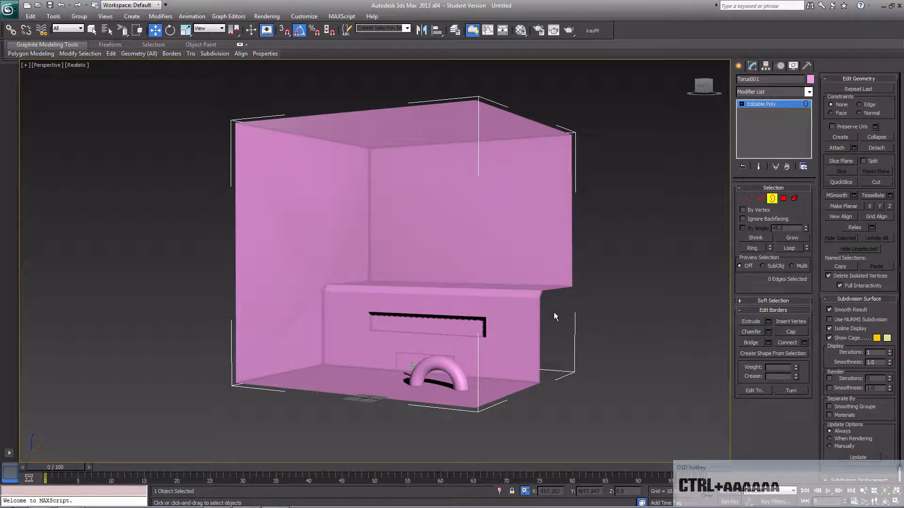
{"action": "middle_click_drag", "start_coordinate": [604, 338], "coordinate": [614, 343]}
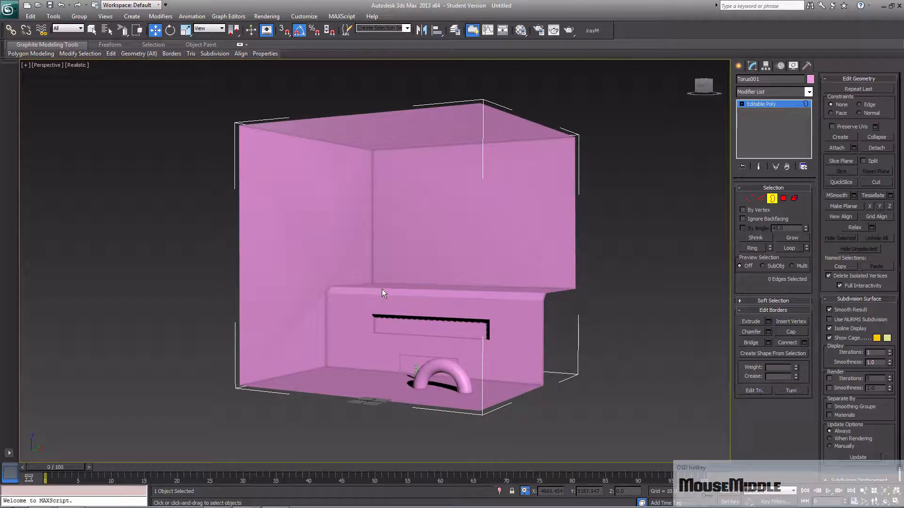
{"action": "middle_click_drag", "start_coordinate": [442, 360], "coordinate": [414, 380]}
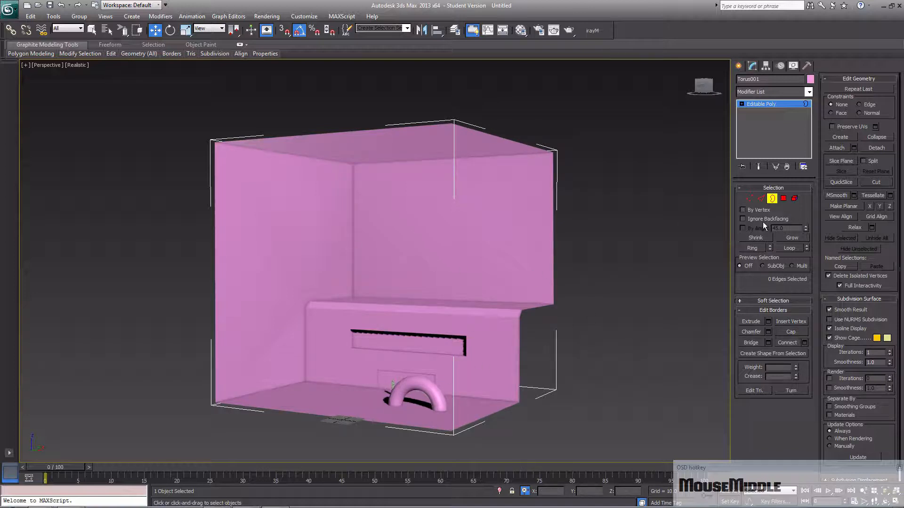
- Convert the room back to an Editable Mesh and select all of its faces at Polygon level
{"action": "right_click", "coordinate": [416, 285]}
{"action": "mouse_move", "coordinate": [461, 373]}
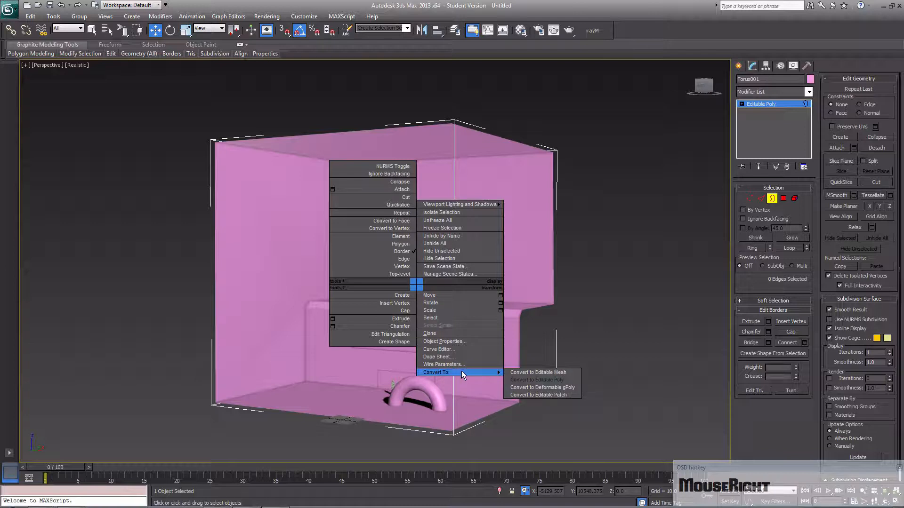
{"action": "left_click", "coordinate": [524, 372]}
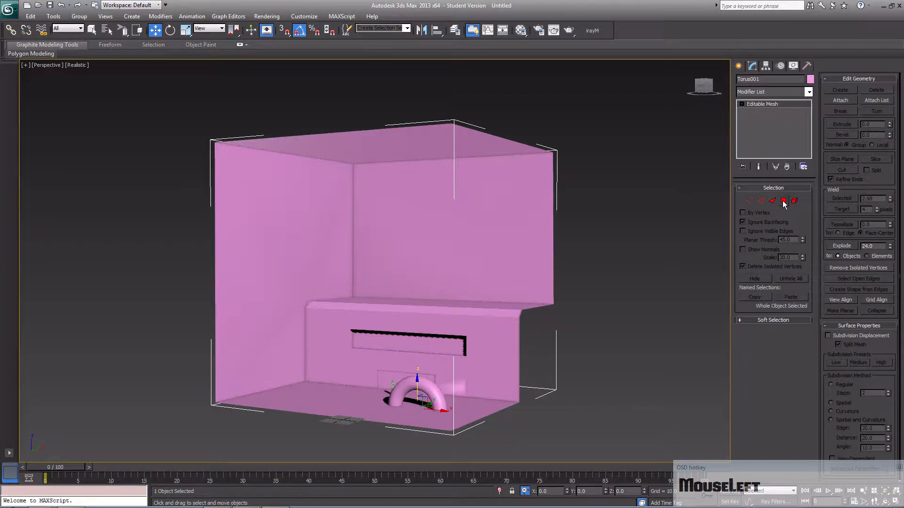
{"action": "left_click", "coordinate": [783, 201]}
{"action": "key", "text": "ctrl+a"}
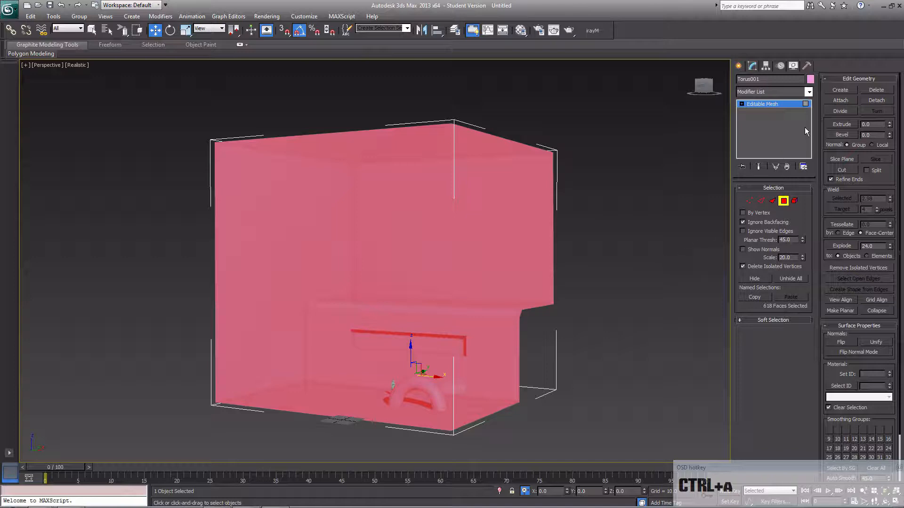
- Apply the STL Check modifier to the mesh and enable its check with the Everything error option
{"action": "left_click", "coordinate": [809, 92]}
{"action": "left_click_drag", "start_coordinate": [808, 112], "coordinate": [809, 320]}
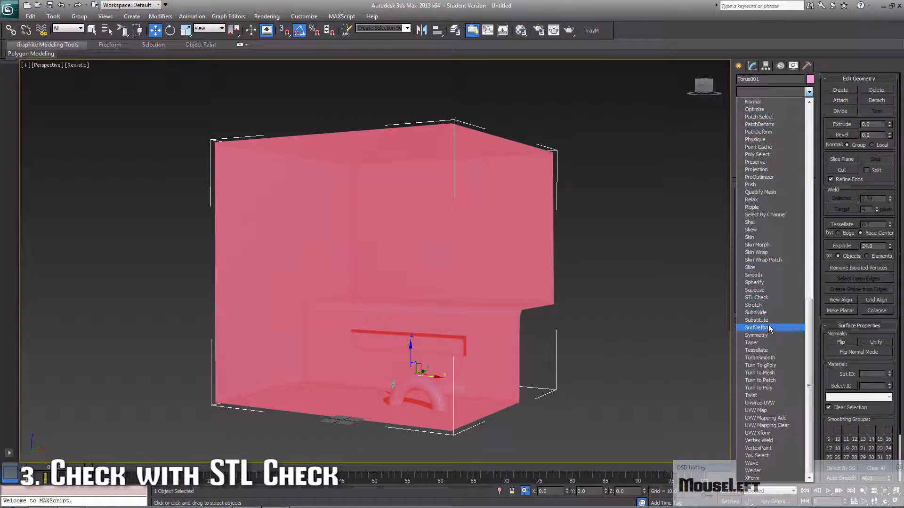
{"action": "left_click", "coordinate": [757, 297]}
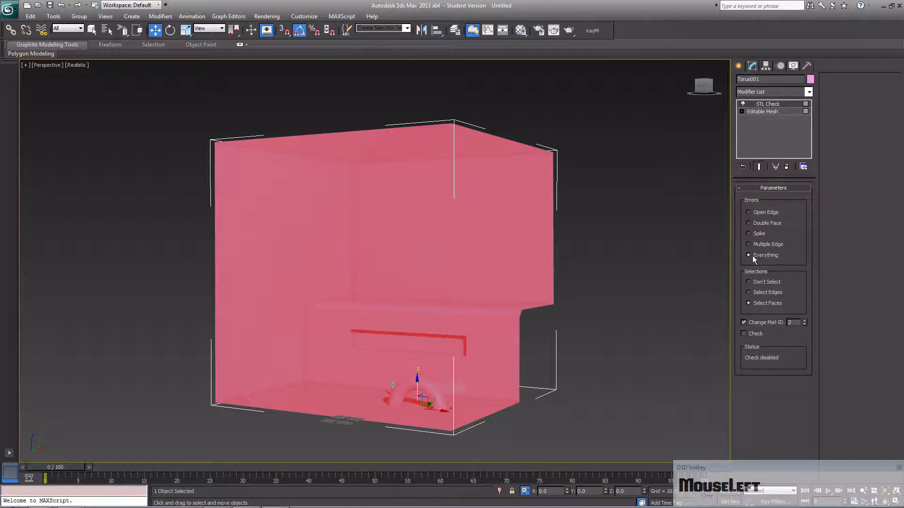
{"action": "left_click", "coordinate": [752, 335]}
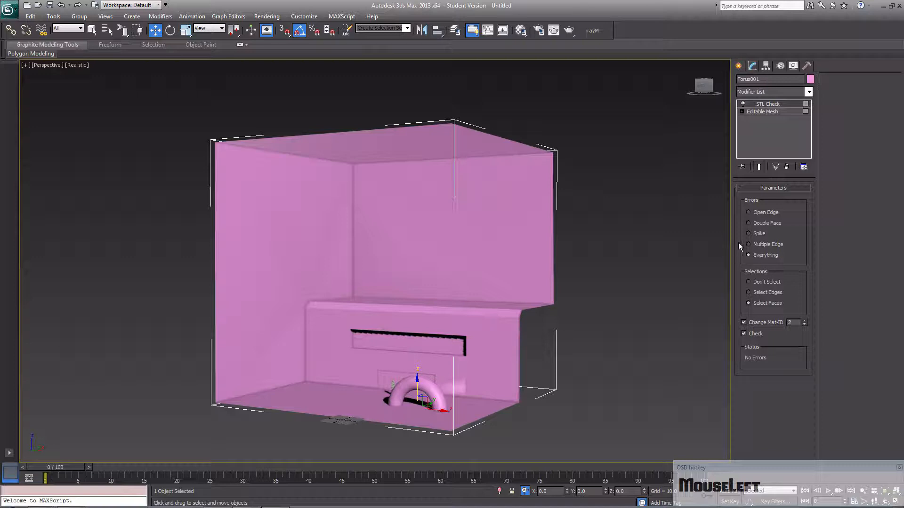
{"action": "left_click", "coordinate": [748, 224]}
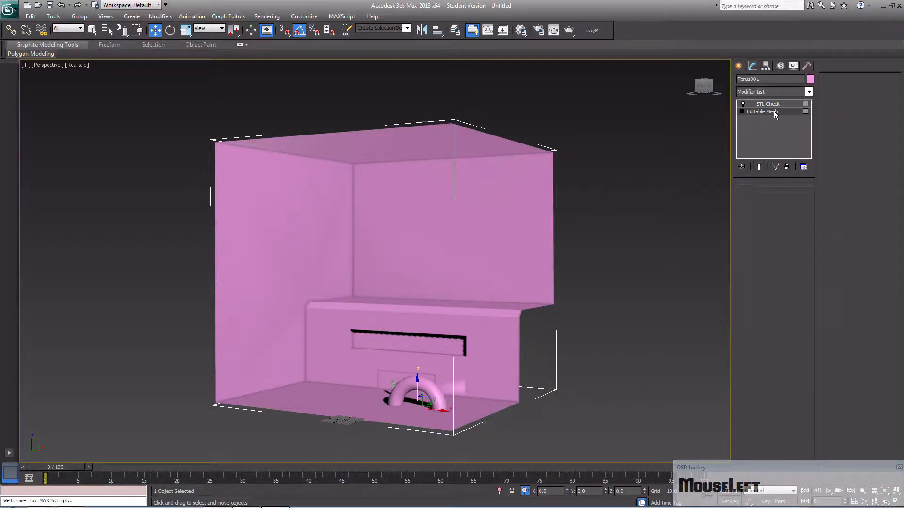
- Create an extra triangular face at the Editable Mesh level from the back wall's inner vertex to the side wall vertex and upper corner
{"action": "left_click", "coordinate": [773, 111]}
{"action": "left_click", "coordinate": [634, 283]}
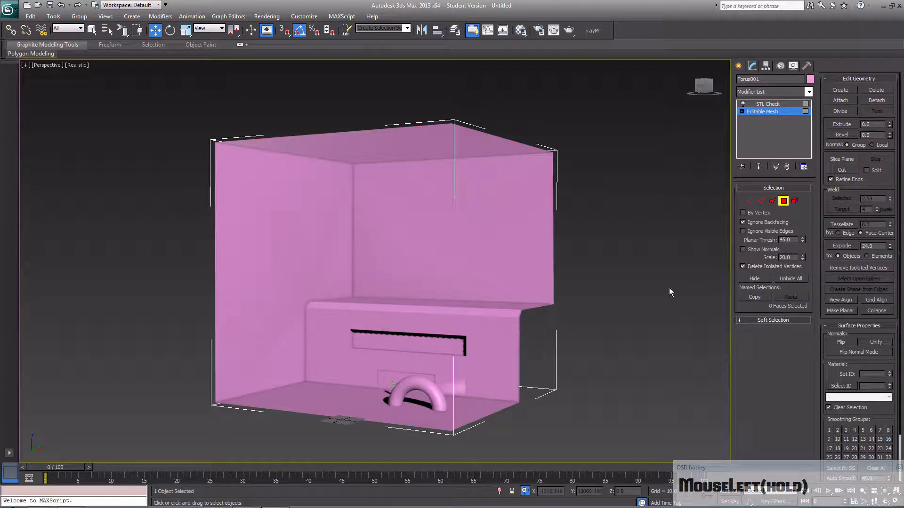
{"action": "left_click", "coordinate": [840, 90]}
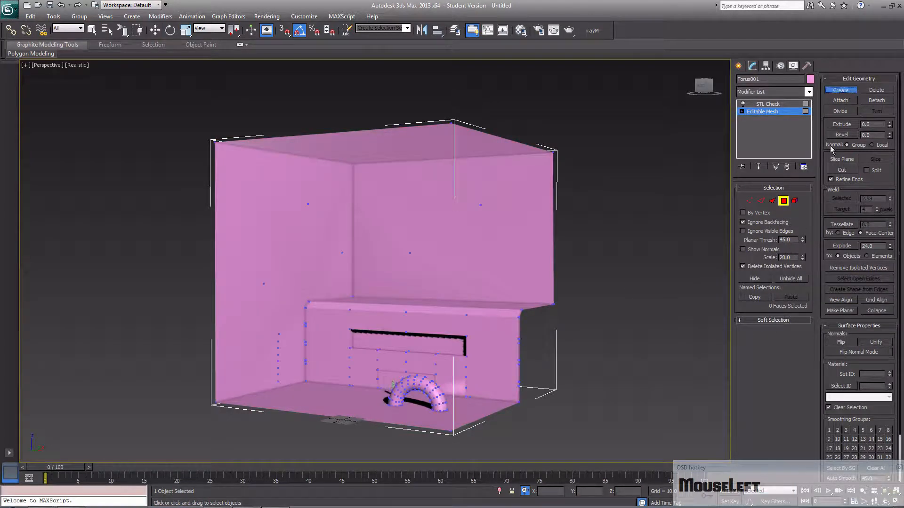
{"action": "middle_click_drag", "start_coordinate": [411, 321], "coordinate": [413, 346]}
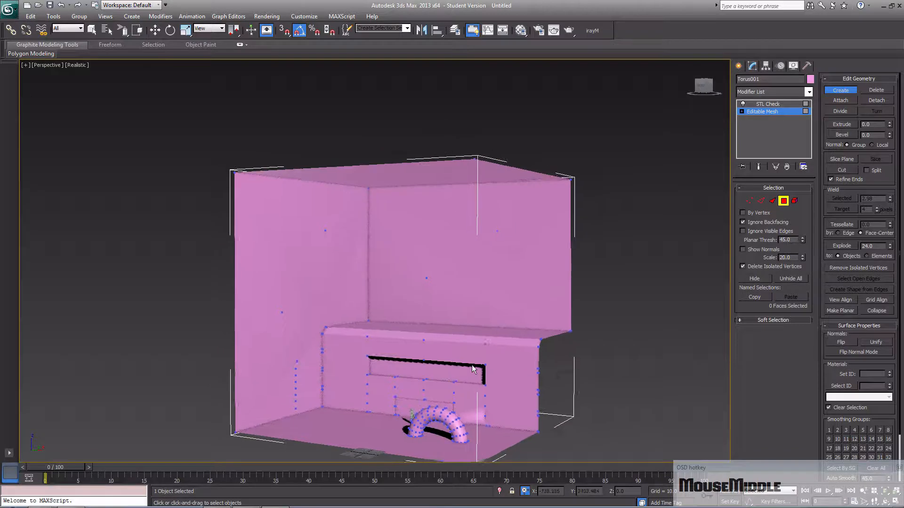
{"action": "scroll", "coordinate": [471, 364], "scroll_direction": "up", "scroll_amount": 5}
{"action": "middle_click_drag", "start_coordinate": [472, 364], "coordinate": [498, 366], "text": "alt"}
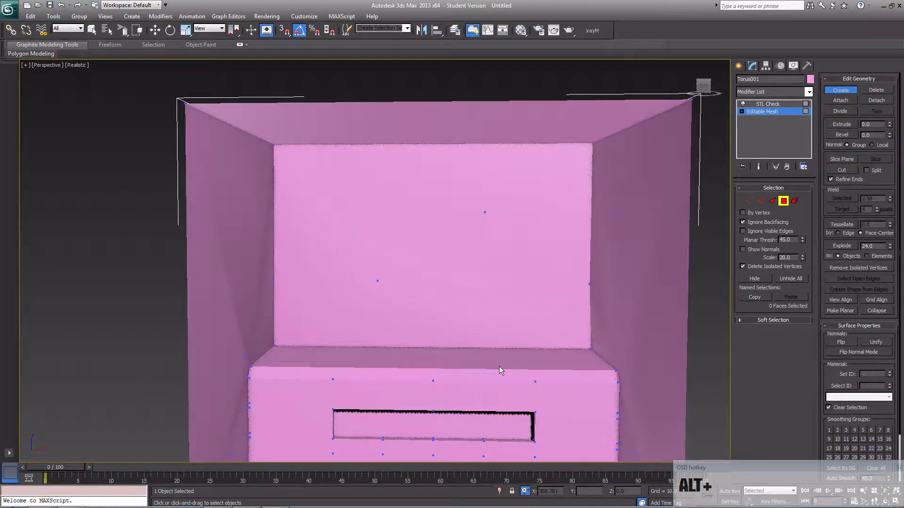
{"action": "scroll", "coordinate": [499, 366], "scroll_direction": "up", "scroll_amount": 2}
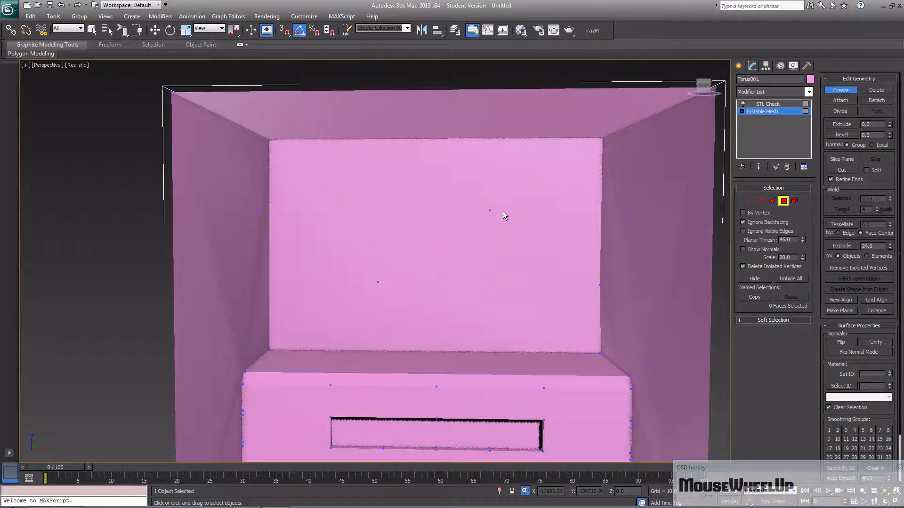
{"action": "left_click", "coordinate": [489, 211]}
{"action": "left_click", "coordinate": [600, 285]}
{"action": "left_click", "coordinate": [603, 138]}
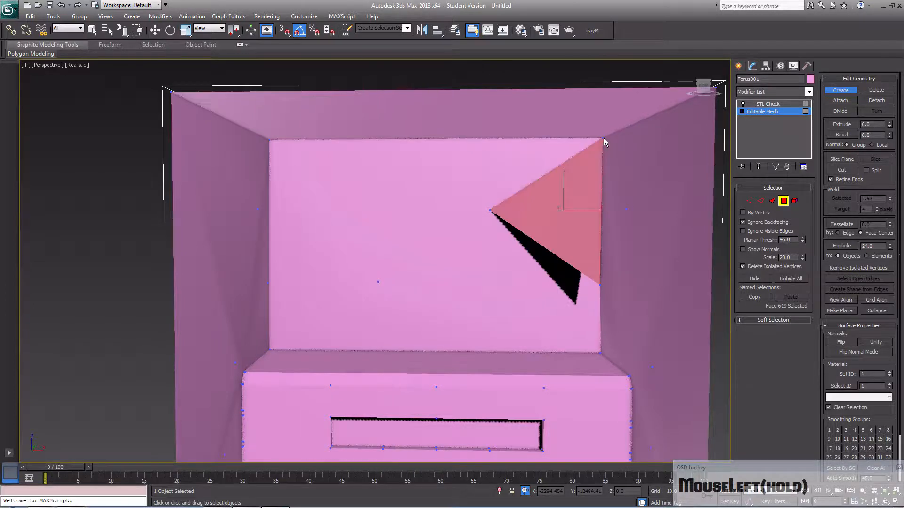
{"action": "mouse_move", "coordinate": [575, 262]}
{"action": "middle_mouse_down", "text": "alt"}
{"action": "mouse_move", "coordinate": [613, 241]}
{"action": "mouse_move", "coordinate": [555, 273]}
{"action": "mouse_move", "coordinate": [478, 257]}
{"action": "mouse_move", "coordinate": [588, 258]}
{"action": "middle_mouse_up", "text": "alt"}
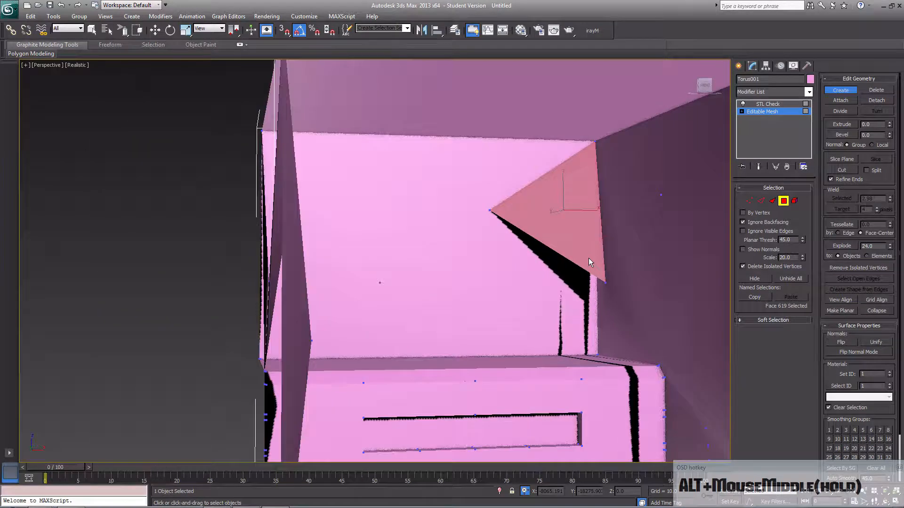
- Run the STL Check with the Everything error option and examine the faces flagged around the extra back-wall triangle
{"action": "left_click", "coordinate": [772, 104]}
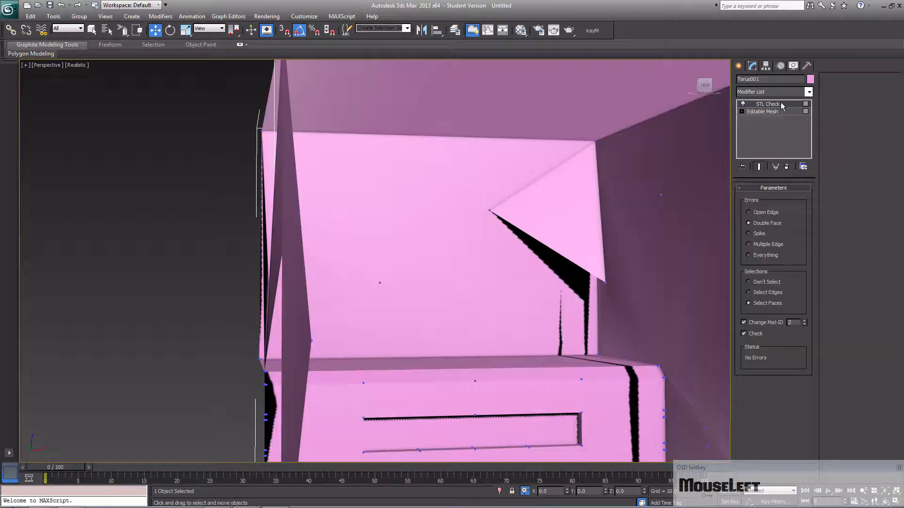
{"action": "left_click", "coordinate": [761, 257]}
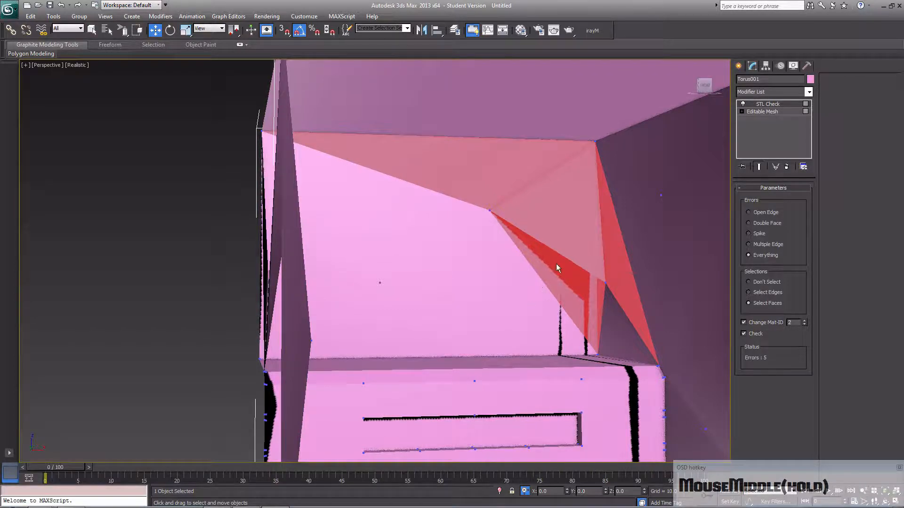
{"action": "scroll", "coordinate": [500, 287], "scroll_direction": "down", "scroll_amount": 1}
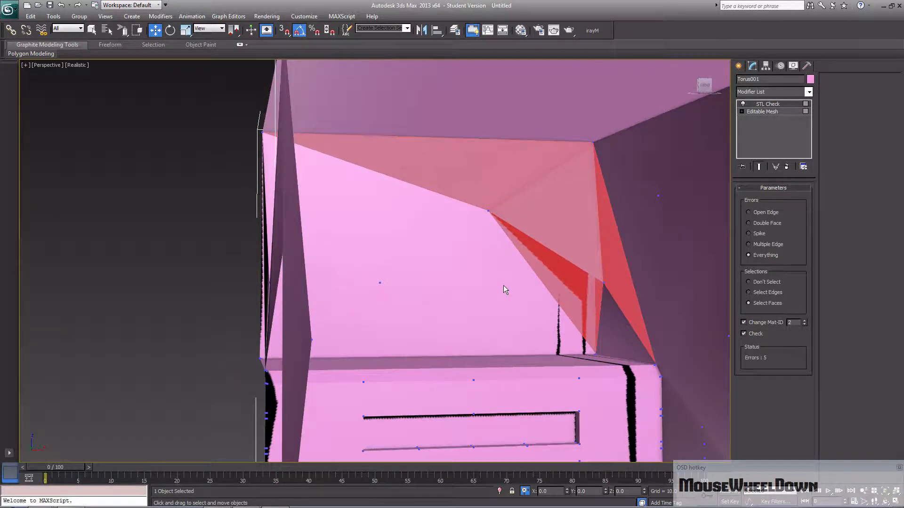
{"action": "scroll", "coordinate": [504, 285], "scroll_direction": "down", "scroll_amount": 3}
{"action": "middle_click_drag", "start_coordinate": [510, 284], "coordinate": [485, 301]}
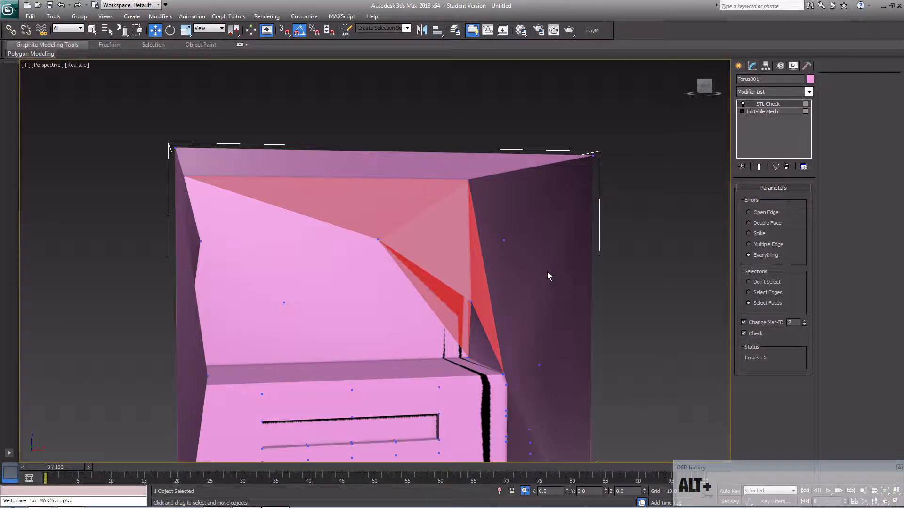
{"action": "middle_click_drag", "start_coordinate": [547, 271], "coordinate": [606, 283], "text": "alt"}
{"action": "left_click", "coordinate": [585, 287]}
{"action": "left_click", "coordinate": [444, 276]}
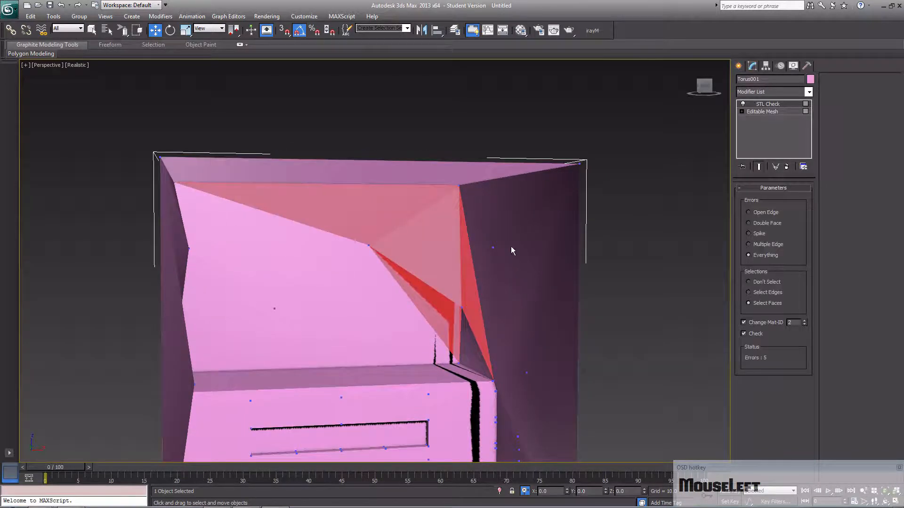
- Delete the extra triangle from the Editable Mesh, select all remaining faces, and recheck the room with STL Check
{"action": "left_click", "coordinate": [763, 111]}
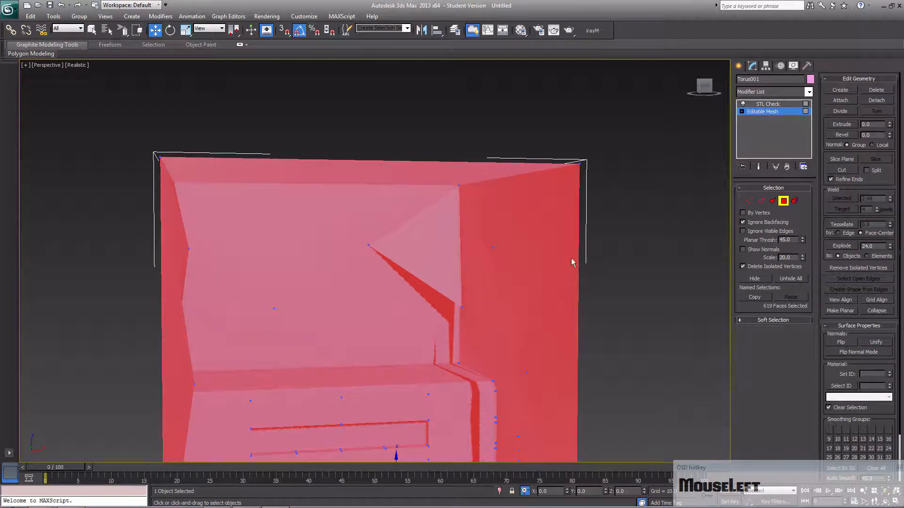
{"action": "left_click", "coordinate": [428, 278]}
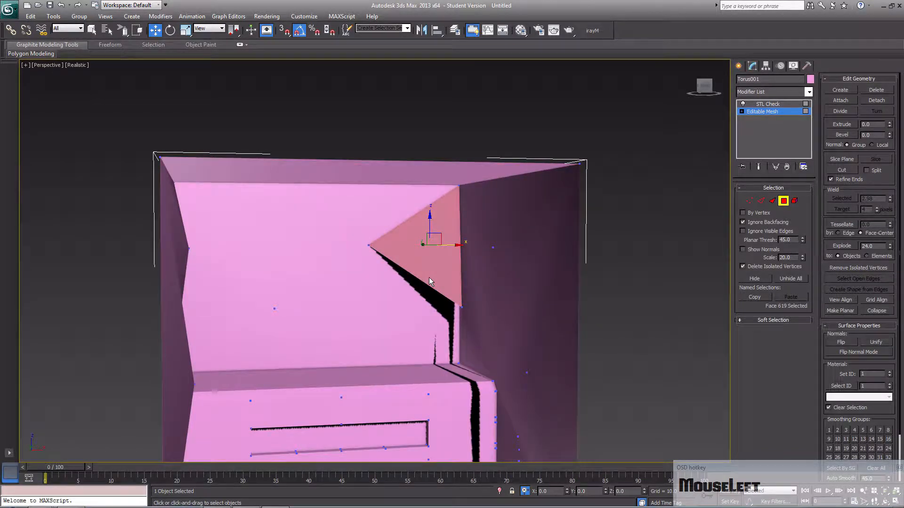
{"action": "key", "text": "Delete"}
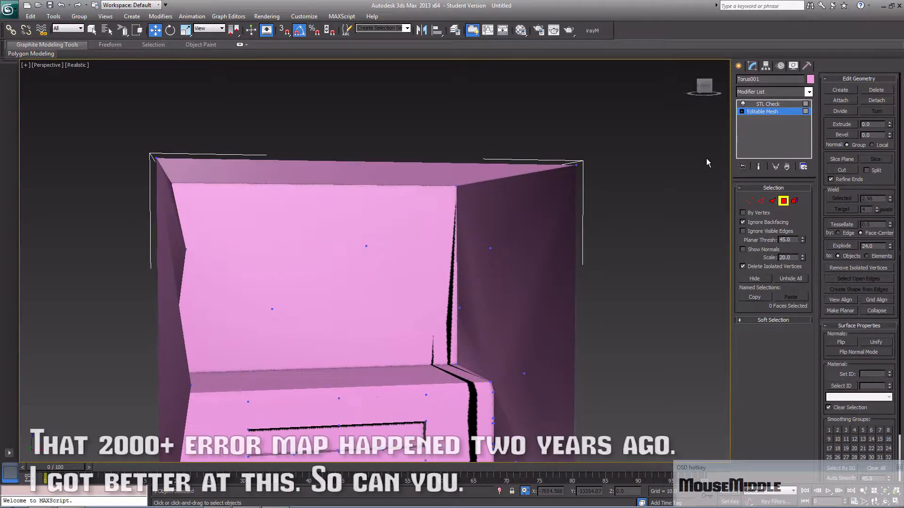
{"action": "key", "text": "ctrl+a"}
{"action": "left_click", "coordinate": [772, 104]}
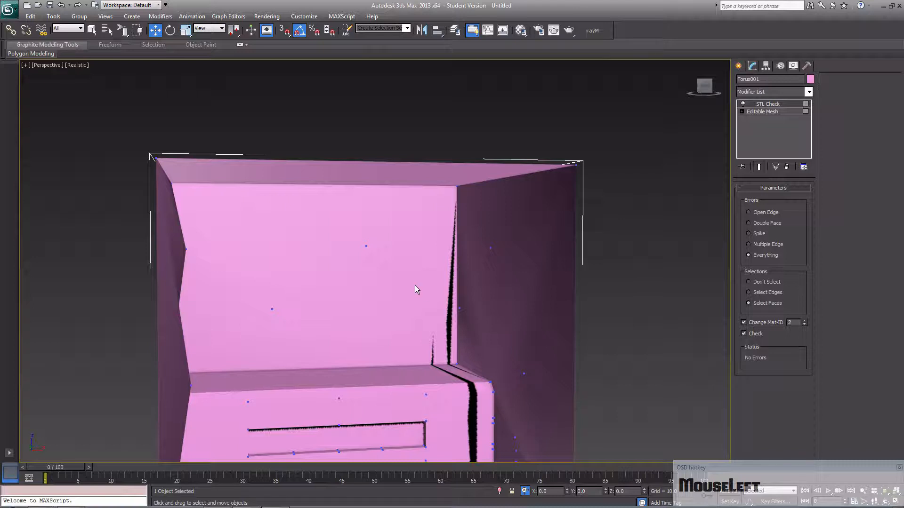
- Examine the triangulation of the room's walls and their shared vertices in wireframe display
{"action": "middle_click_drag", "start_coordinate": [453, 273], "coordinate": [448, 319], "text": "alt"}
{"action": "key", "text": "F3"}
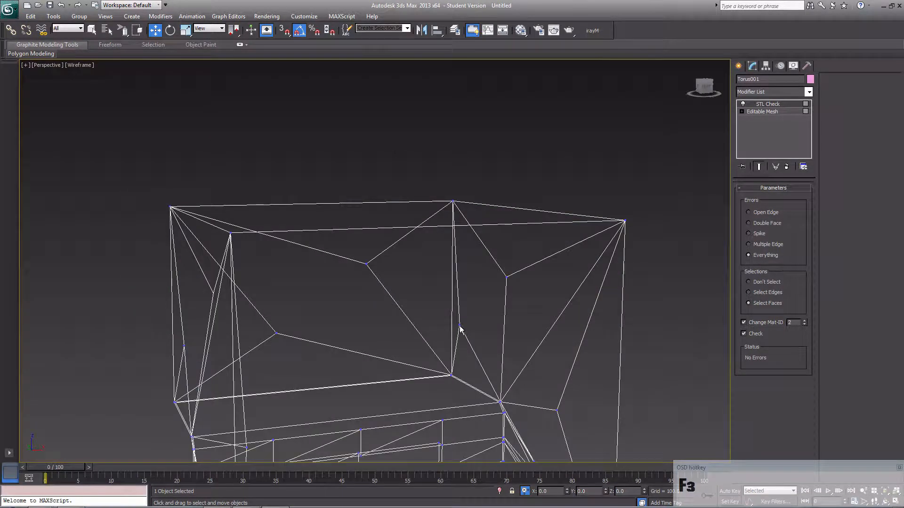
{"action": "scroll", "coordinate": [459, 329], "scroll_direction": "up", "scroll_amount": 5}
{"action": "middle_click_drag", "start_coordinate": [456, 334], "coordinate": [351, 316]}
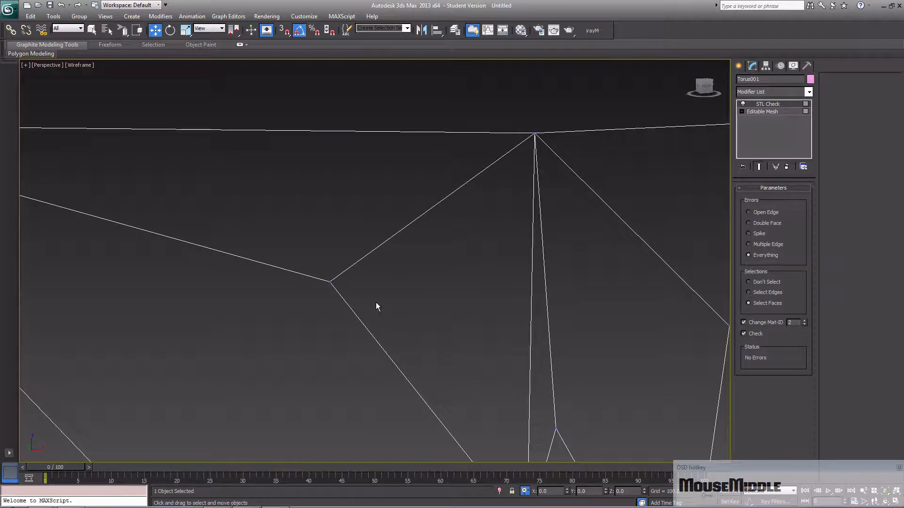
{"action": "left_click", "coordinate": [383, 242]}
{"action": "middle_click_drag", "start_coordinate": [437, 261], "coordinate": [456, 245]}
{"action": "scroll", "coordinate": [422, 262], "scroll_direction": "down", "scroll_amount": 2}
{"action": "scroll", "coordinate": [409, 279], "scroll_direction": "down", "scroll_amount": 3}
{"action": "scroll", "coordinate": [446, 294], "scroll_direction": "up", "scroll_amount": 3}
{"action": "key", "text": "F3"}
{"action": "key", "text": "F3"}
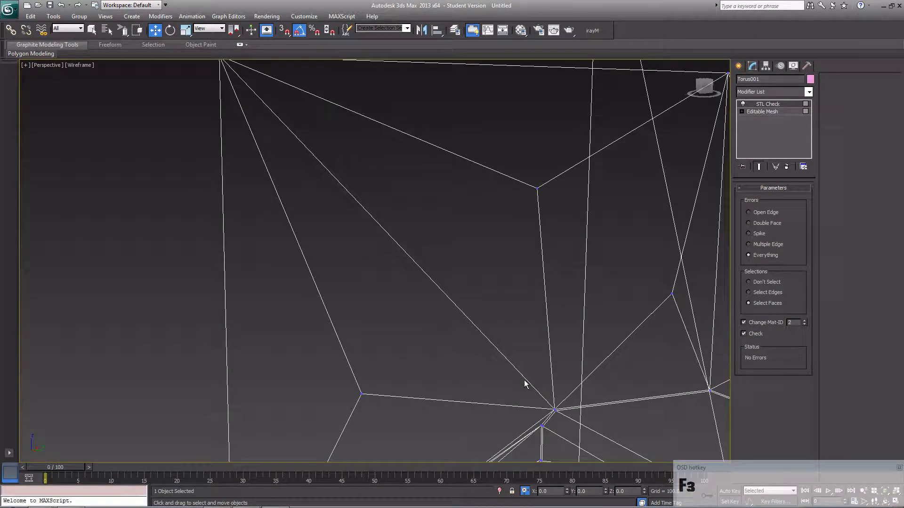
{"action": "middle_click_drag", "start_coordinate": [286, 145], "coordinate": [295, 249]}
{"action": "scroll", "coordinate": [286, 254], "scroll_direction": "up", "scroll_amount": 3, "text": "alt"}
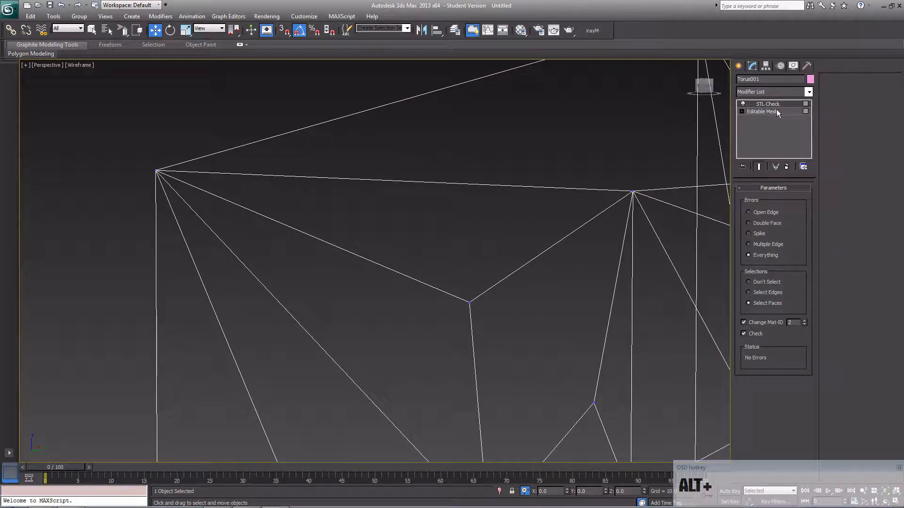
- Create an overlapping triangular face between the wall's inner vertex and its two upper corners, and restore shaded display
{"action": "left_click", "coordinate": [761, 112]}
{"action": "left_click", "coordinate": [551, 278]}
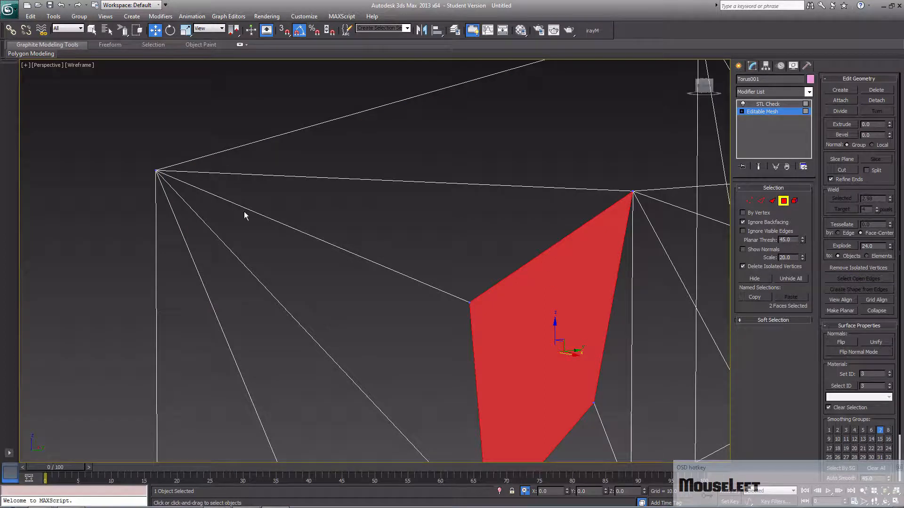
{"action": "left_click", "coordinate": [825, 93]}
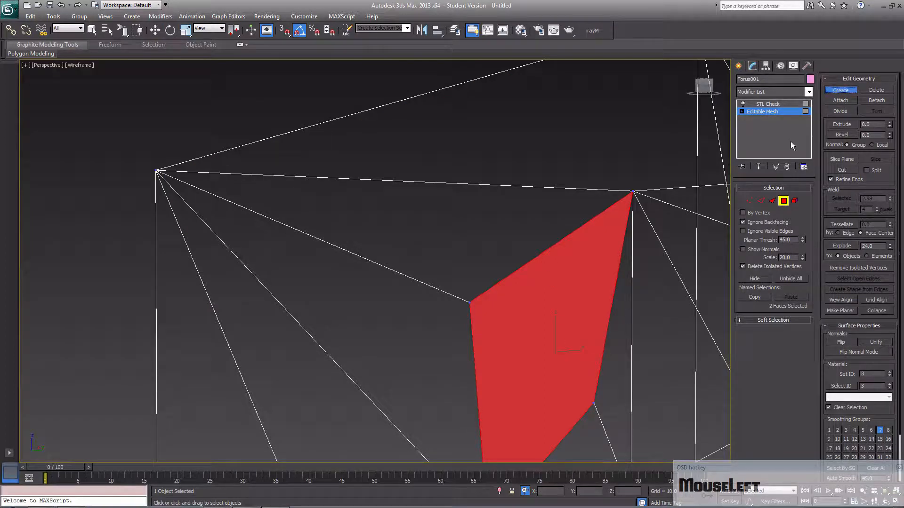
{"action": "left_click", "coordinate": [470, 301]}
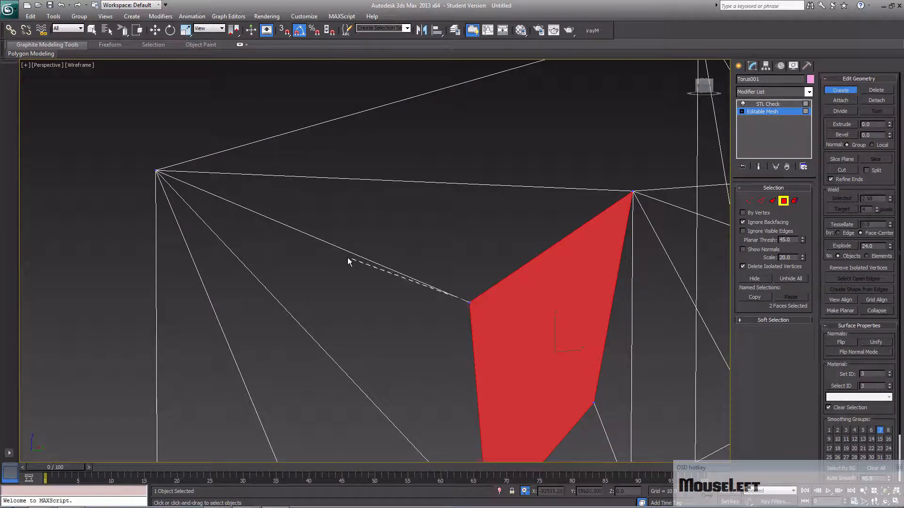
{"action": "left_click", "coordinate": [157, 171]}
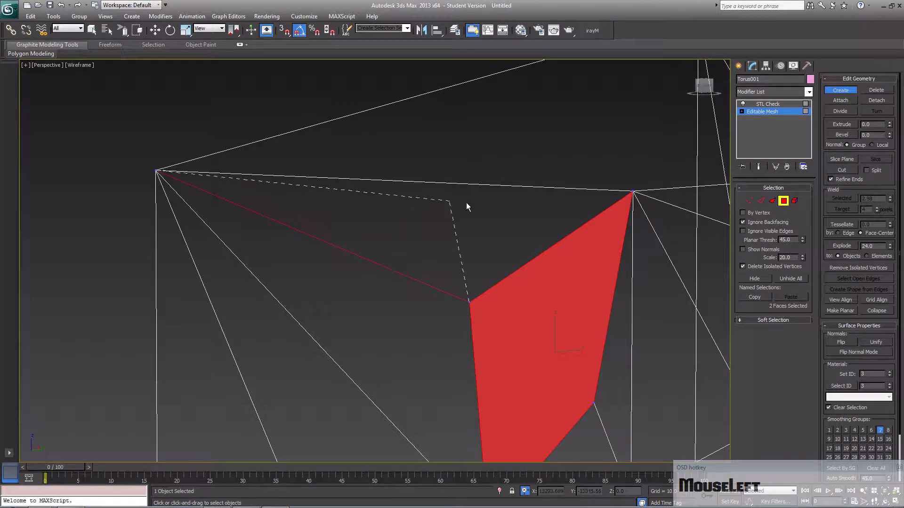
{"action": "left_click", "coordinate": [633, 193]}
{"action": "key", "text": "F3"}
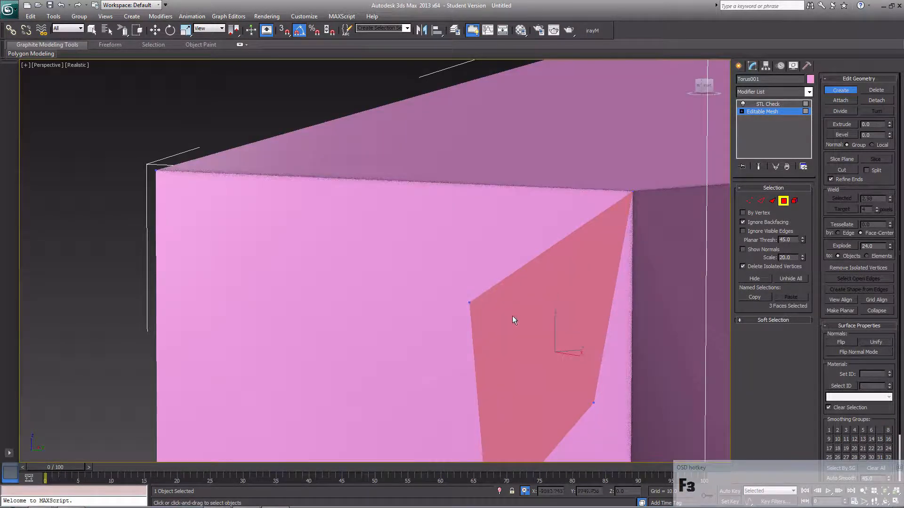
{"action": "middle_click_drag", "start_coordinate": [506, 314], "coordinate": [583, 291], "text": "alt"}
{"action": "scroll", "coordinate": [484, 309], "scroll_direction": "down", "scroll_amount": 3}
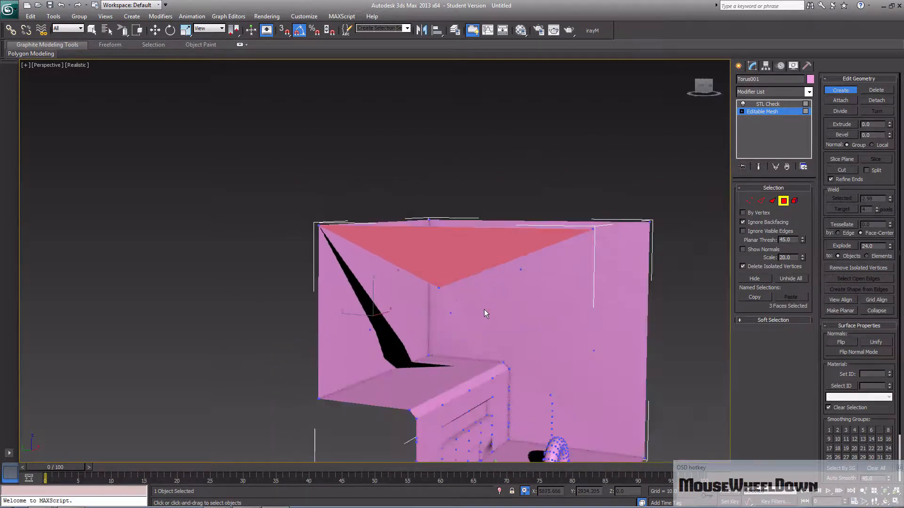
- Select only the new overlapping triangle to examine it, and recheck all of the mesh's faces with STL Check
{"action": "right_click", "coordinate": [523, 183]}
{"action": "right_click", "coordinate": [529, 179]}
{"action": "left_click", "coordinate": [533, 182]}
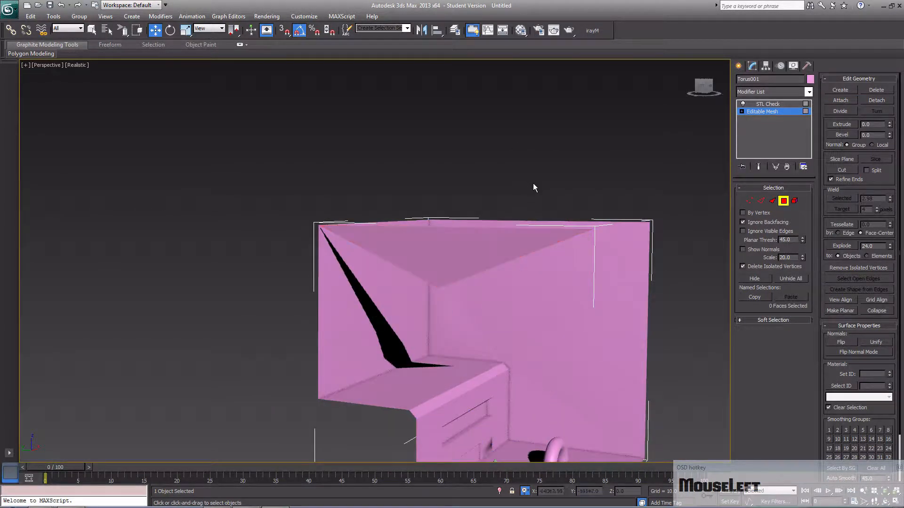
{"action": "mouse_move", "coordinate": [525, 314]}
{"action": "middle_mouse_down", "text": "alt"}
{"action": "mouse_move", "coordinate": [424, 309]}
{"action": "mouse_move", "coordinate": [531, 313]}
{"action": "middle_mouse_up", "text": "alt"}
{"action": "left_click", "coordinate": [456, 258]}
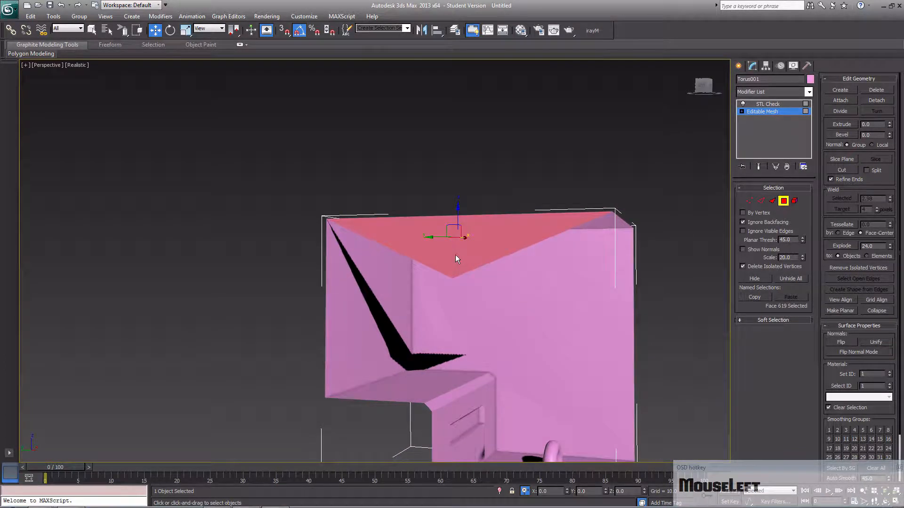
{"action": "middle_click_drag", "start_coordinate": [452, 183], "coordinate": [278, 235]}
{"action": "scroll", "coordinate": [423, 234], "scroll_direction": "up", "scroll_amount": 3}
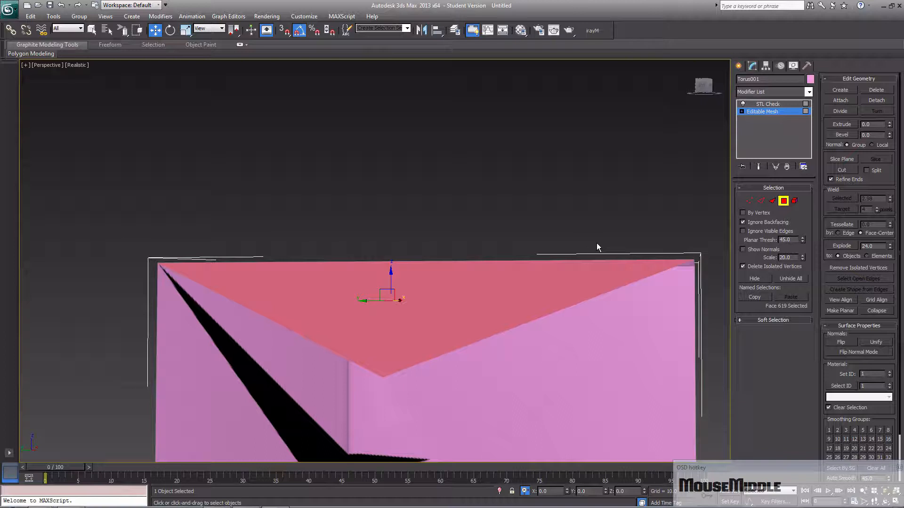
{"action": "key", "text": "ctrl+a"}
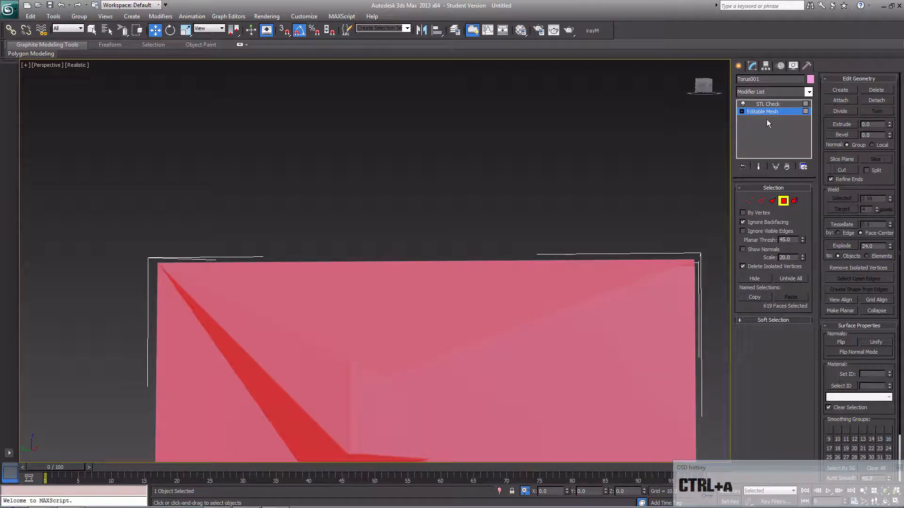
{"action": "left_click", "coordinate": [773, 104]}
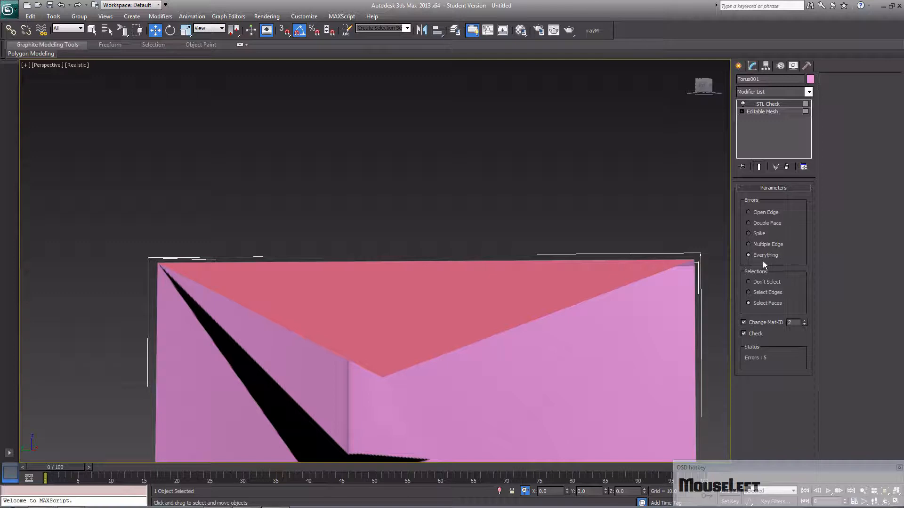
{"action": "left_click", "coordinate": [455, 256]}
{"action": "left_click", "coordinate": [452, 286]}
{"action": "key", "text": "Delete"}
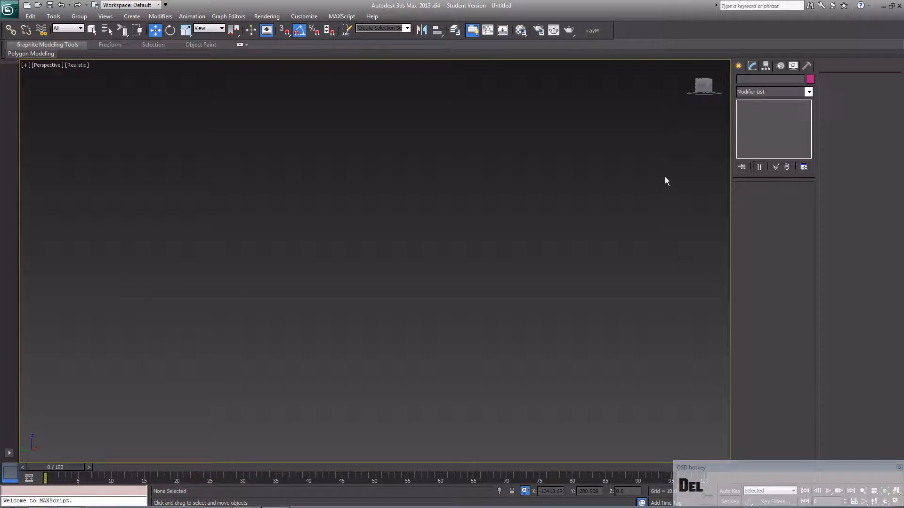
{"action": "key", "text": "ctrl+z"}
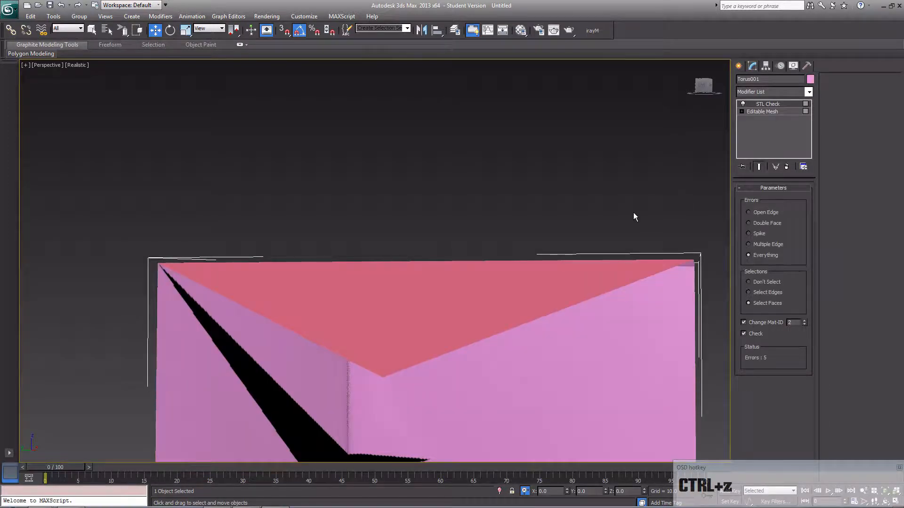
- Delete the overlapping triangle near the ceiling at the Editable Mesh level
{"action": "left_click", "coordinate": [779, 111]}
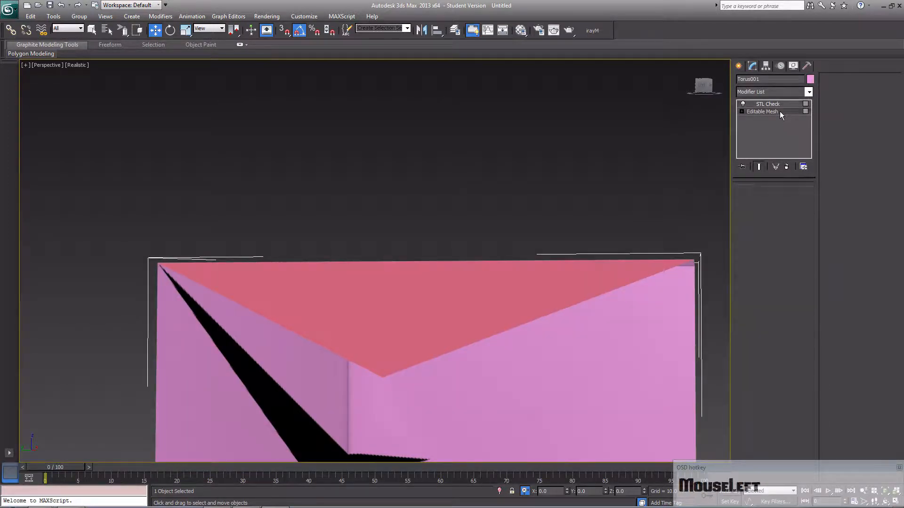
{"action": "left_click", "coordinate": [434, 307]}
{"action": "key", "text": "Delete"}
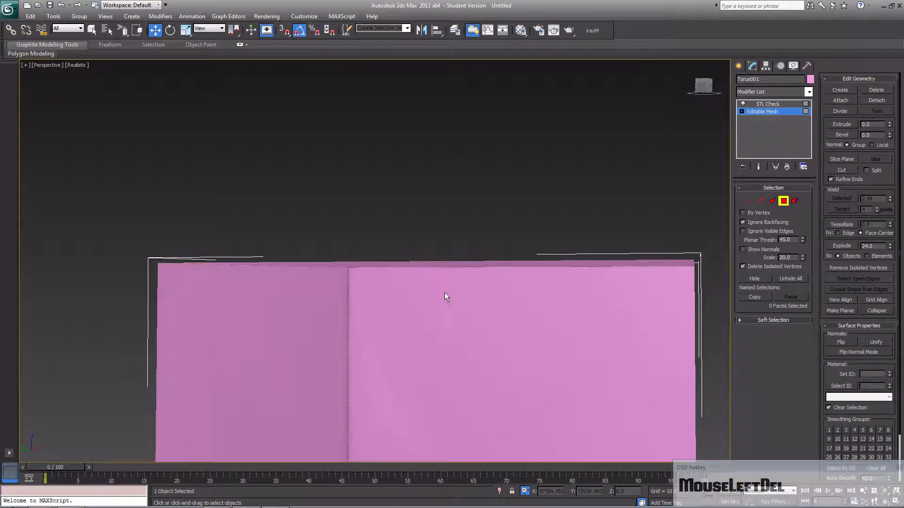
- Recheck all of the room's faces with STL Check, and switch the error type to Spike
{"action": "key", "text": "ctrl+a"}
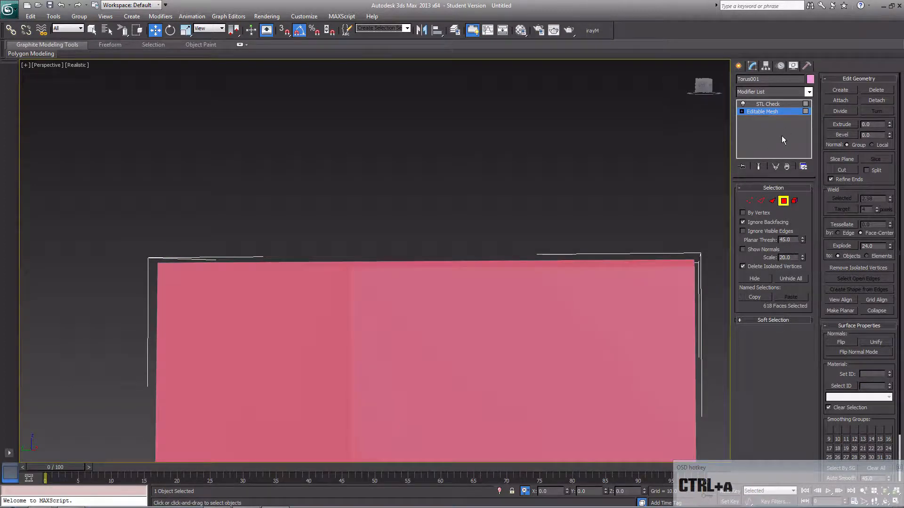
{"action": "left_click", "coordinate": [789, 104]}
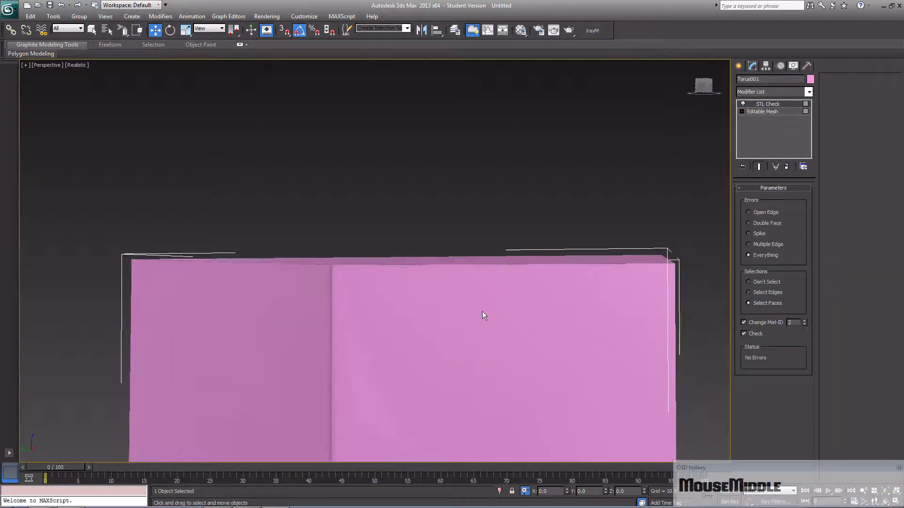
{"action": "scroll", "coordinate": [482, 311], "scroll_direction": "down", "scroll_amount": 5}
{"action": "middle_click_drag", "start_coordinate": [479, 307], "coordinate": [412, 312], "text": "alt"}
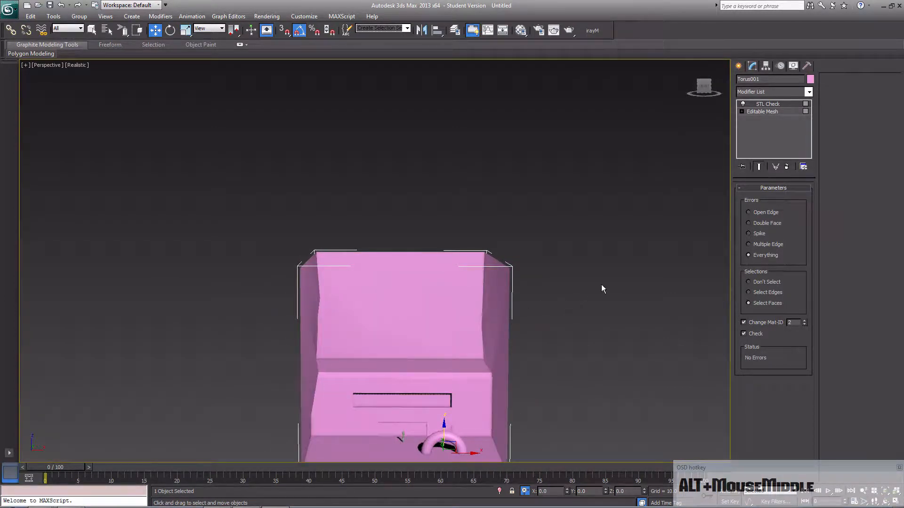
{"action": "left_click", "coordinate": [752, 233]}
- Pull the left side wall's inner vertex horizontally far out beyond the opposite wall to form a long spike
{"action": "left_click", "coordinate": [781, 111]}
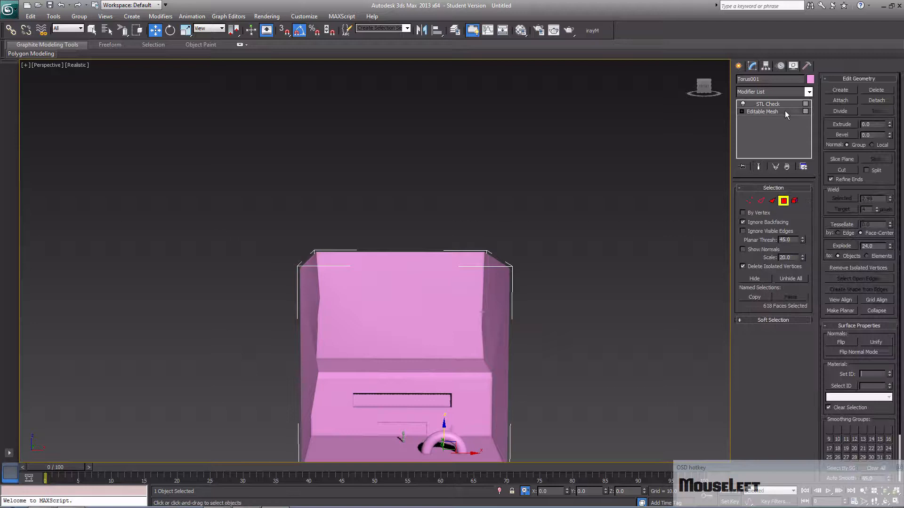
{"action": "middle_click_drag", "start_coordinate": [552, 302], "coordinate": [566, 267]}
{"action": "left_click", "coordinate": [566, 267]}
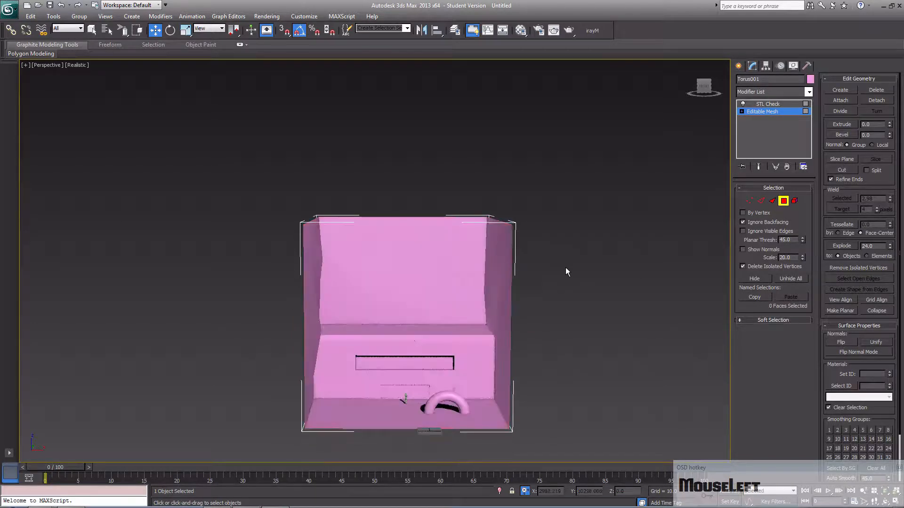
{"action": "key", "text": "1"}
{"action": "left_click", "coordinate": [323, 328]}
{"action": "left_click_drag", "start_coordinate": [334, 334], "coordinate": [690, 331]}
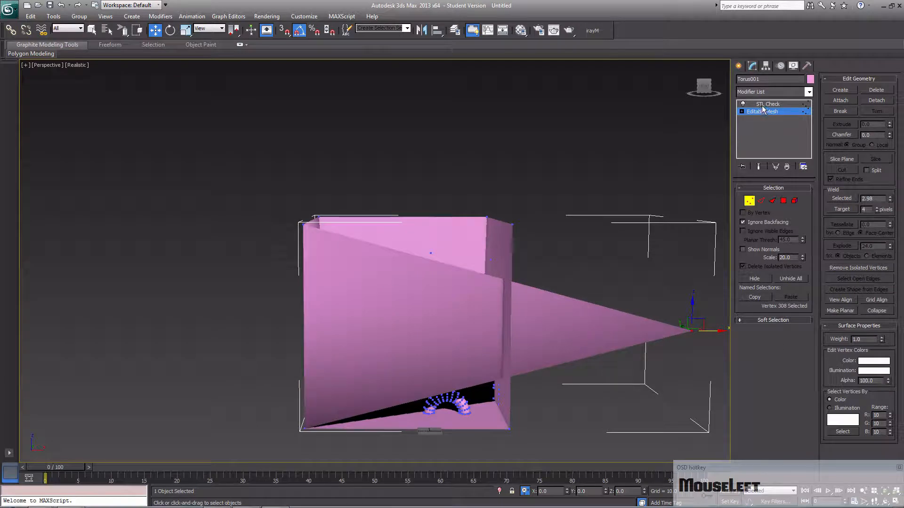
- Run STL Check on all faces of the spiked mesh with the error type set to Everything, and examine the spike
{"action": "left_click", "coordinate": [783, 201]}
{"action": "key", "text": "ctrl+a"}
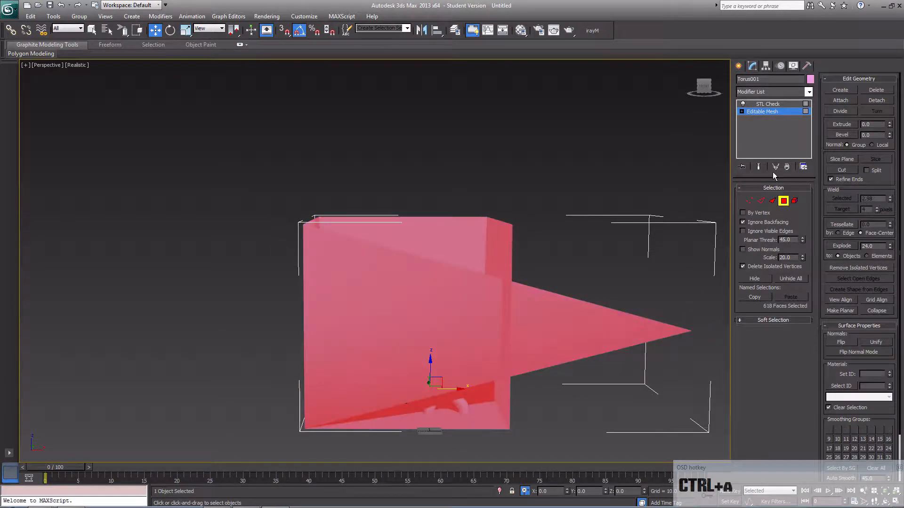
{"action": "left_click", "coordinate": [790, 105]}
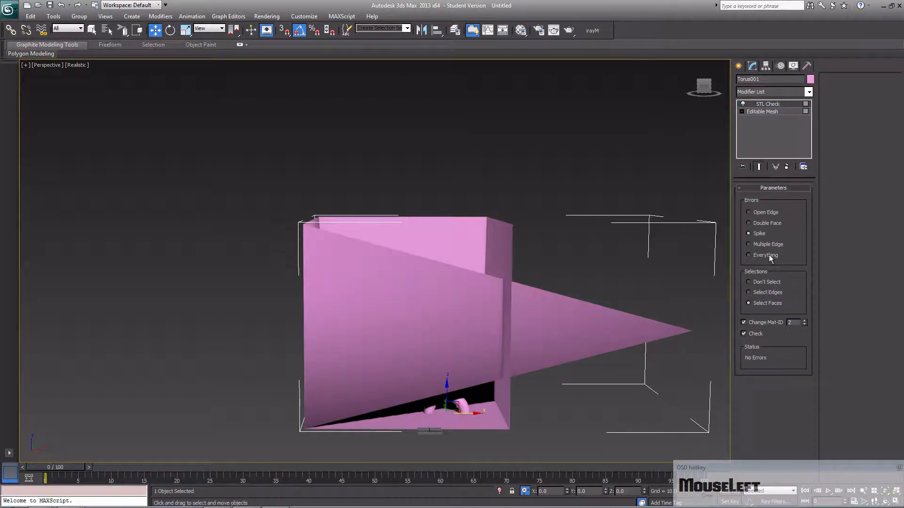
{"action": "left_click", "coordinate": [764, 233]}
{"action": "middle_click_drag", "start_coordinate": [669, 287], "coordinate": [618, 301]}
{"action": "mouse_move", "coordinate": [643, 340]}
{"action": "middle_mouse_down", "text": "alt"}
{"action": "mouse_move", "coordinate": [531, 354]}
{"action": "mouse_move", "coordinate": [578, 343]}
{"action": "mouse_move", "coordinate": [577, 312]}
{"action": "mouse_move", "coordinate": [498, 351]}
{"action": "mouse_move", "coordinate": [495, 361]}
{"action": "mouse_move", "coordinate": [591, 333]}
{"action": "mouse_move", "coordinate": [601, 347]}
{"action": "mouse_move", "coordinate": [647, 352]}
{"action": "mouse_move", "coordinate": [663, 334]}
{"action": "mouse_move", "coordinate": [652, 352]}
{"action": "middle_mouse_up", "text": "alt"}
- Move the spike's tip vertex back into the left side wall at the Editable Mesh vertex level
{"action": "left_click", "coordinate": [766, 113]}
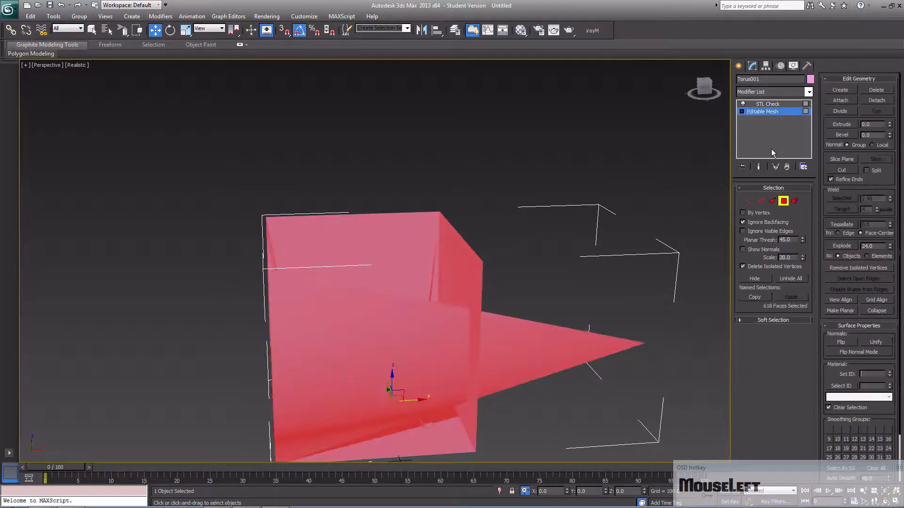
{"action": "left_click", "coordinate": [749, 200]}
{"action": "left_click_drag", "start_coordinate": [681, 343], "coordinate": [329, 361]}
{"action": "middle_click_drag", "start_coordinate": [329, 360], "coordinate": [401, 334]}
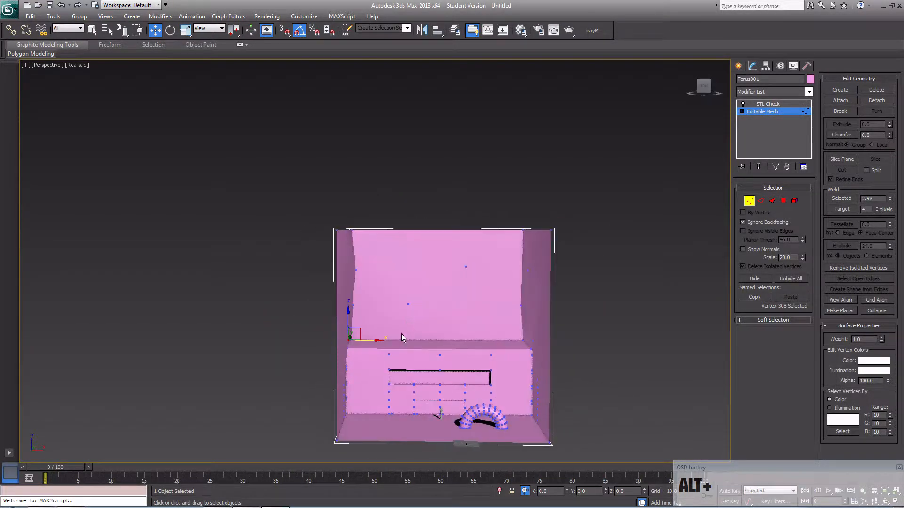
{"action": "left_click", "coordinate": [380, 343]}
{"action": "middle_click_drag", "start_coordinate": [380, 343], "coordinate": [365, 355], "text": "alt"}
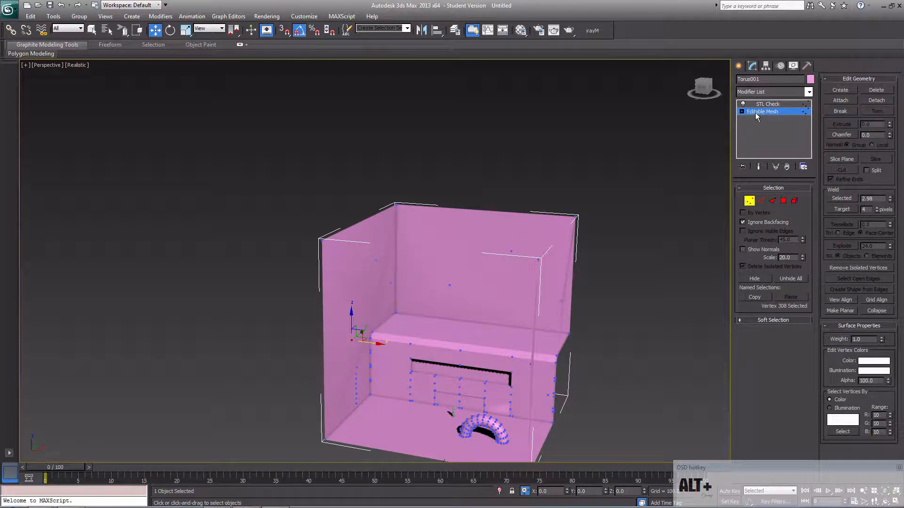
- Delete the lower-left inner vertex of the upper back wall to open a triangular hole
{"action": "left_click", "coordinate": [796, 106]}
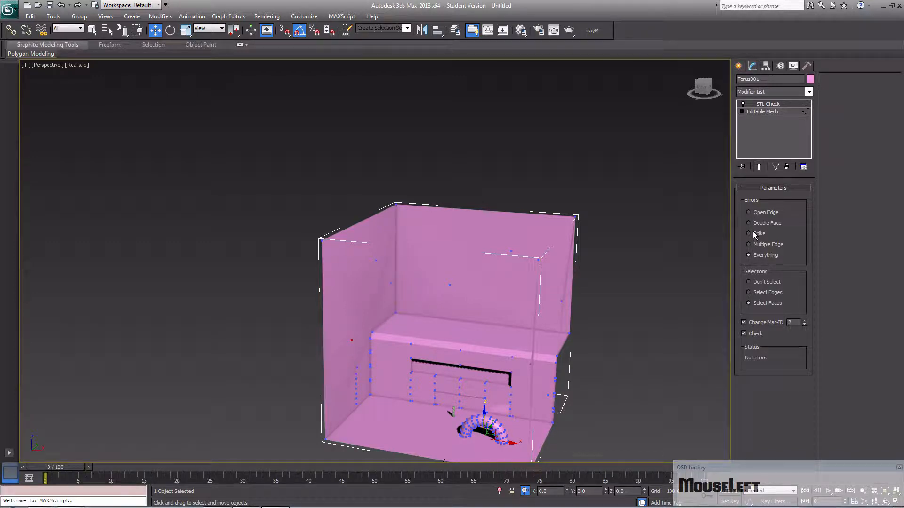
{"action": "left_click", "coordinate": [784, 111]}
{"action": "middle_click_drag", "start_coordinate": [501, 310], "coordinate": [485, 292]}
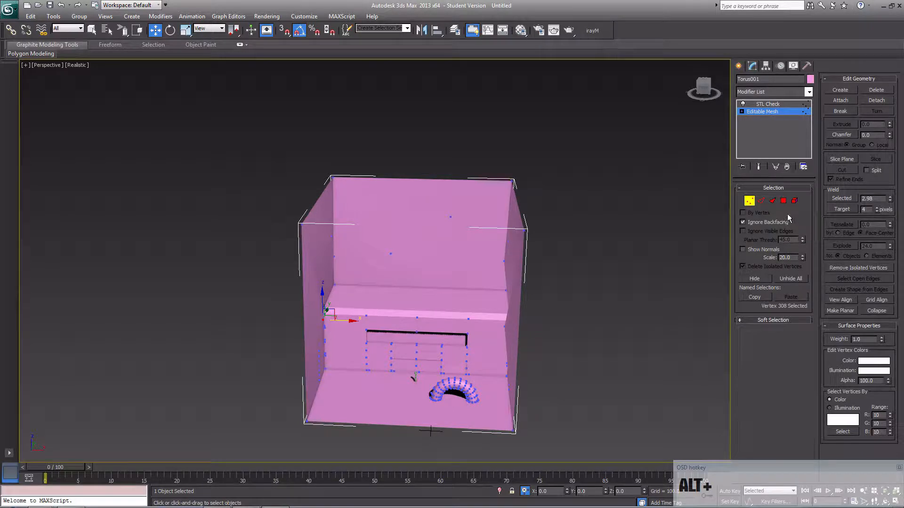
{"action": "left_click", "coordinate": [390, 255]}
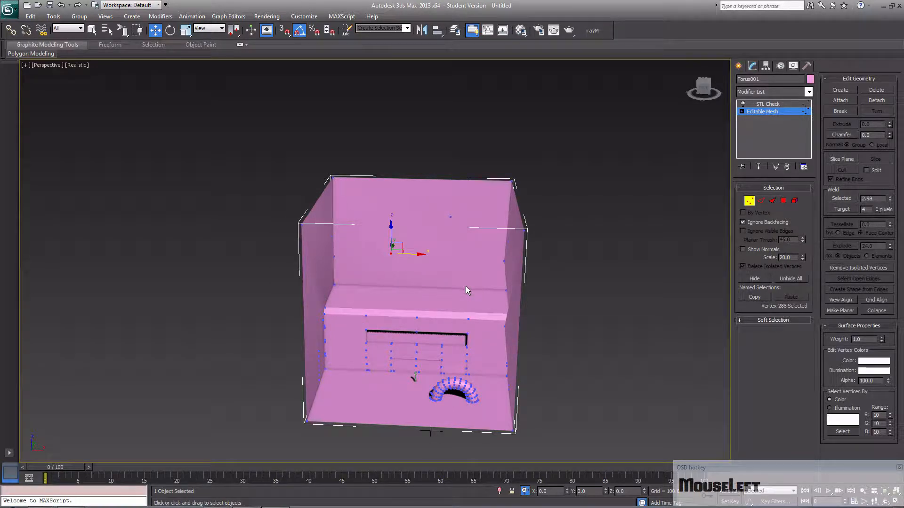
{"action": "key", "text": "Delete"}
- Run STL Check on all of the mesh's faces and examine the faces bordering the back wall's hole
{"action": "left_click", "coordinate": [783, 200]}
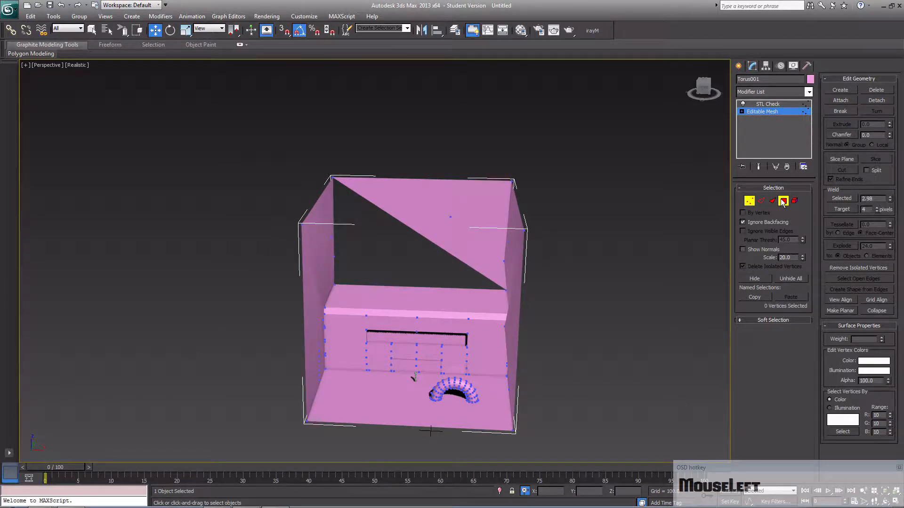
{"action": "key", "text": "ctrl+a"}
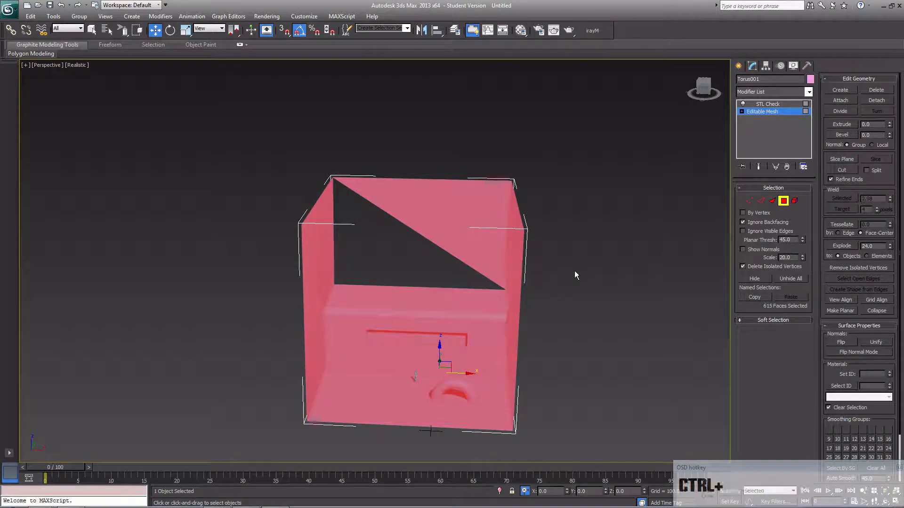
{"action": "left_click", "coordinate": [783, 103]}
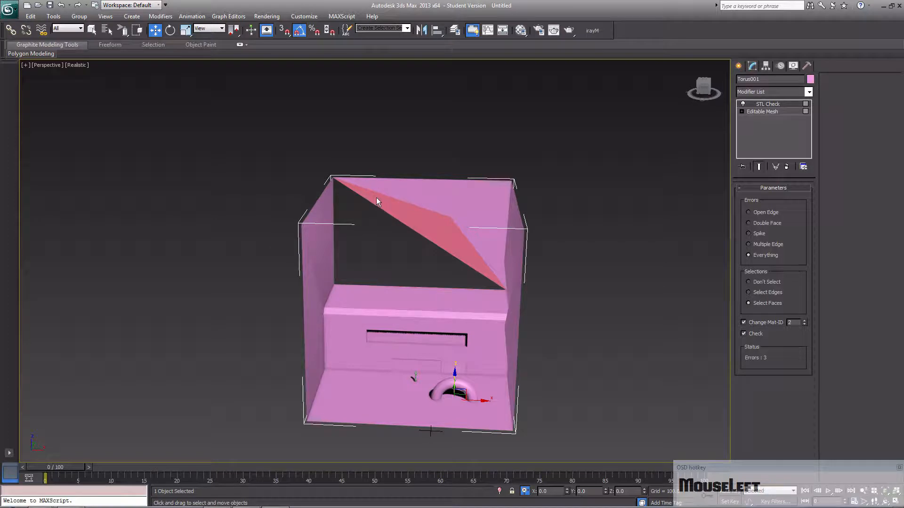
{"action": "scroll", "coordinate": [401, 246], "scroll_direction": "up", "scroll_amount": 6}
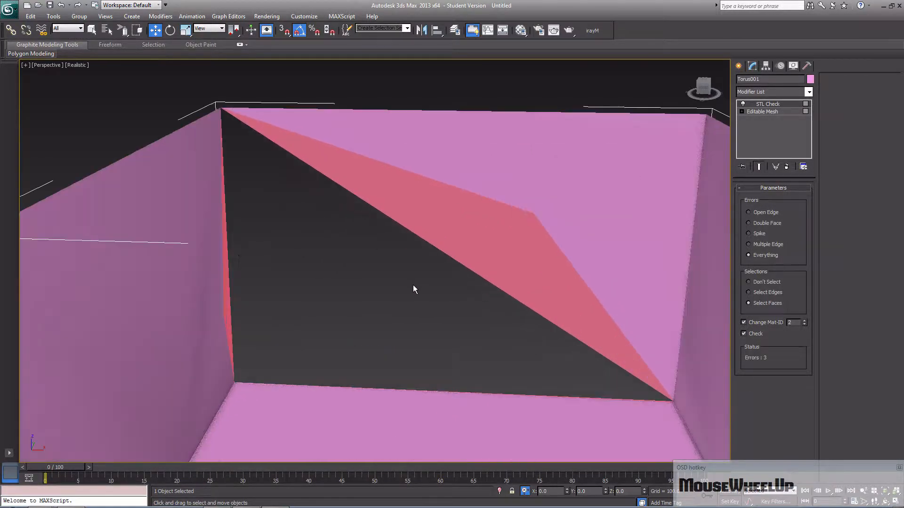
{"action": "middle_click_drag", "start_coordinate": [428, 330], "coordinate": [424, 348], "text": "alt"}
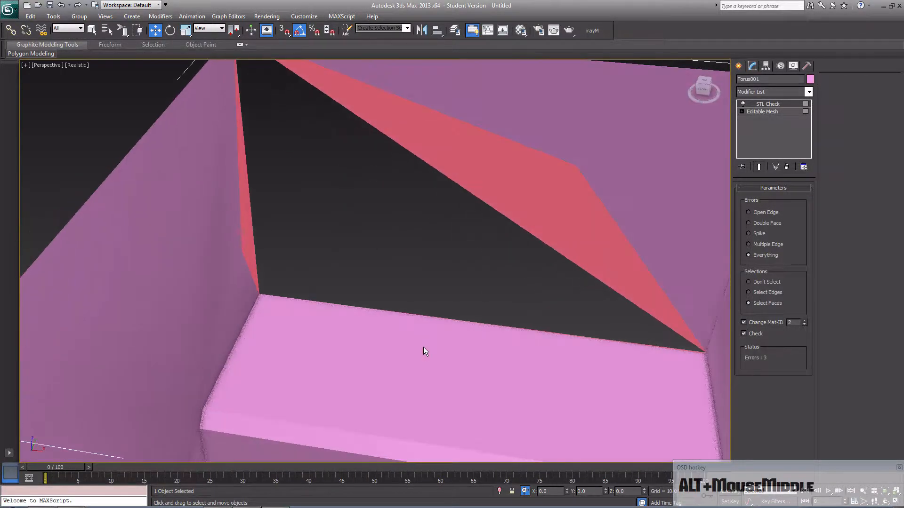
{"action": "scroll", "coordinate": [434, 344], "scroll_direction": "up", "scroll_amount": 4}
{"action": "scroll", "coordinate": [434, 356], "scroll_direction": "up", "scroll_amount": 2}
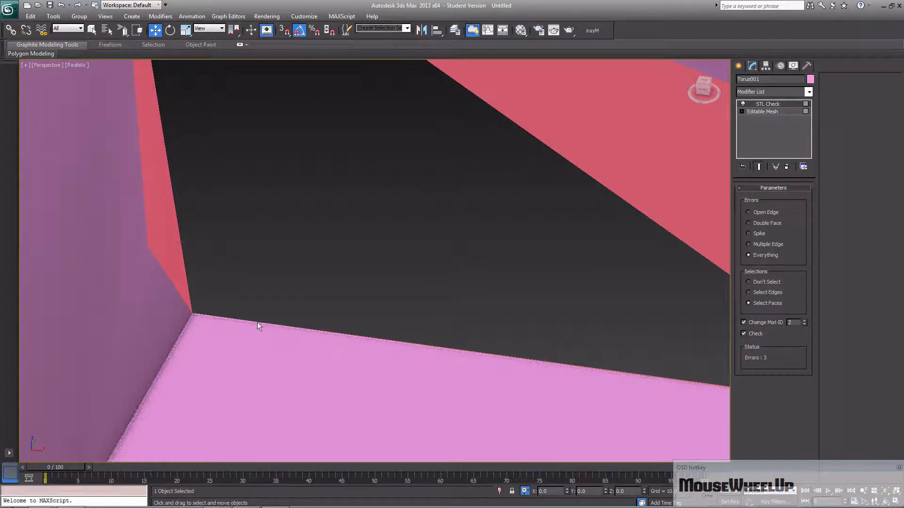
- Examine the flagged faces around the hole in wireframe display, and restore shaded display
{"action": "key", "text": "F3"}
{"action": "middle_click", "coordinate": [329, 327]}
{"action": "scroll", "coordinate": [366, 317], "scroll_direction": "down", "scroll_amount": 2}
{"action": "scroll", "coordinate": [365, 317], "scroll_direction": "down", "scroll_amount": 4}
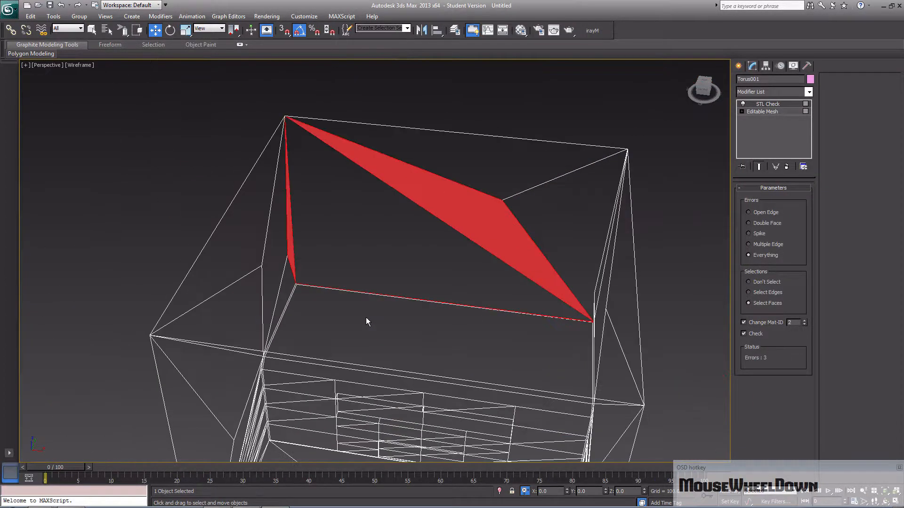
{"action": "scroll", "coordinate": [370, 317], "scroll_direction": "up", "scroll_amount": 1}
{"action": "middle_click_drag", "start_coordinate": [412, 297], "coordinate": [399, 297], "text": "alt"}
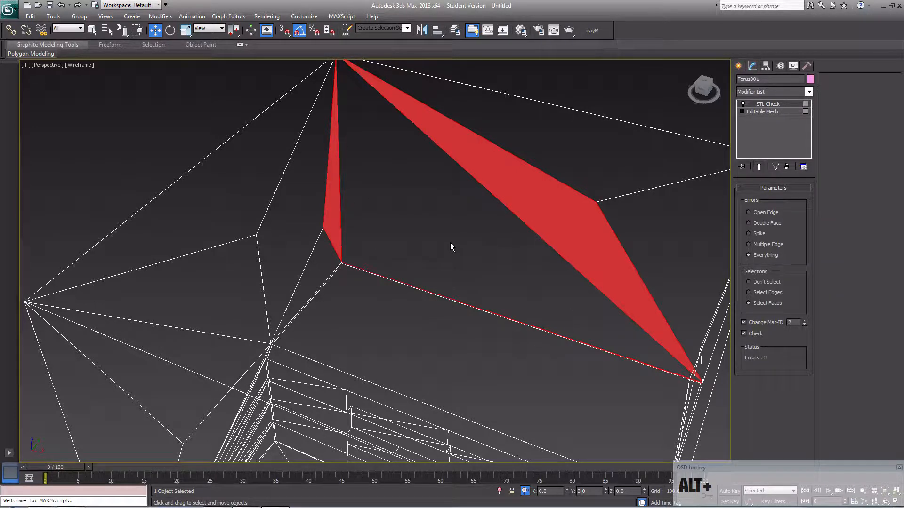
{"action": "key", "text": "F3"}
- Undo the deletion of the back wall's inner vertex
{"action": "left_click", "coordinate": [437, 246]}
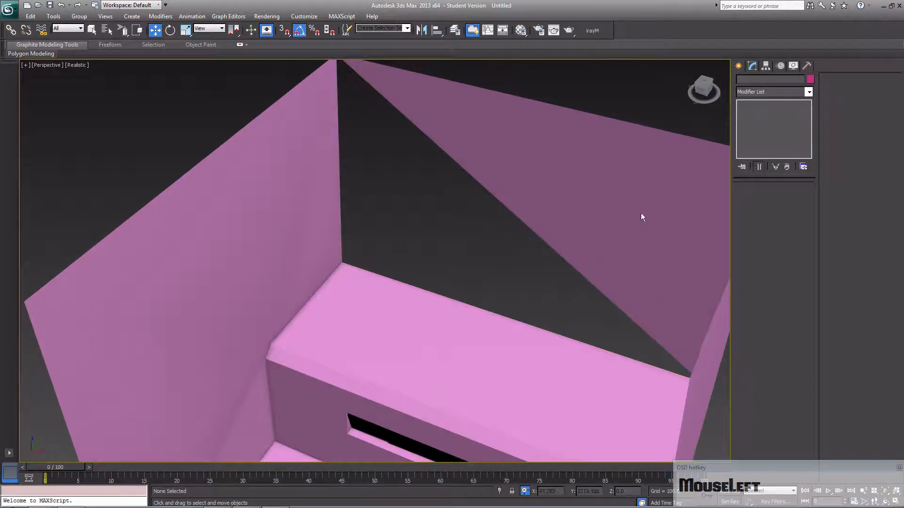
{"action": "key", "text": "ctrl+z"}
{"action": "key", "text": "ctrl+z"}
{"action": "key", "text": "ctrl+z"}
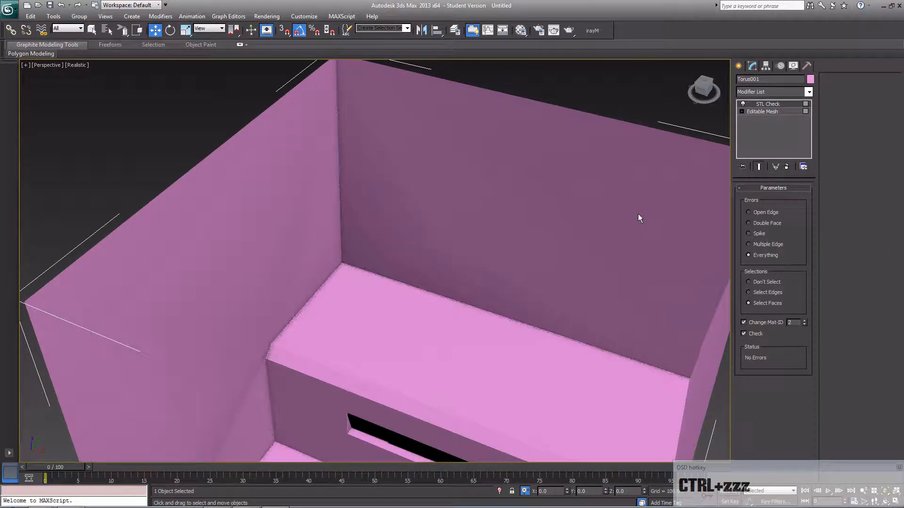
- Clear the face selection and select the inner vertex of the left side wall in the Editable Mesh
{"action": "left_click", "coordinate": [784, 113]}
{"action": "middle_click_drag", "start_coordinate": [549, 233], "coordinate": [524, 246]}
{"action": "scroll", "coordinate": [519, 257], "scroll_direction": "down", "scroll_amount": 5}
{"action": "left_click", "coordinate": [515, 301]}
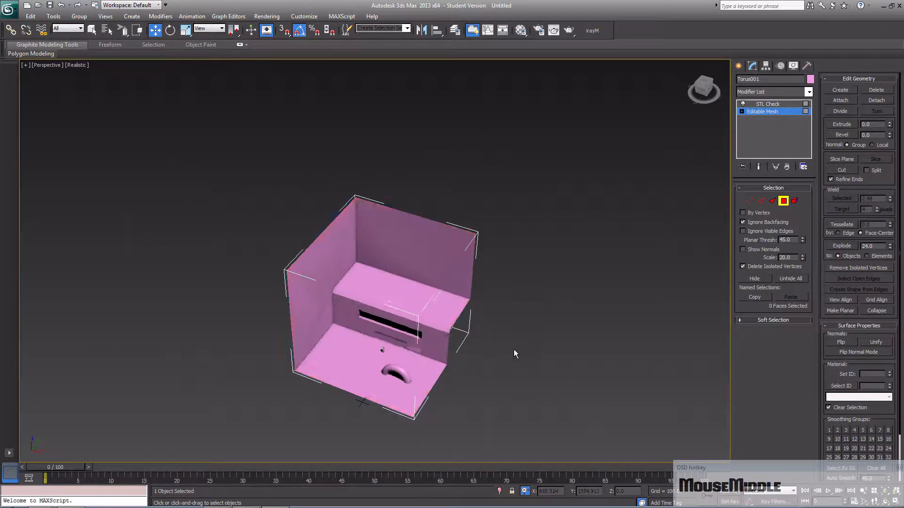
{"action": "middle_click_drag", "start_coordinate": [513, 350], "coordinate": [550, 296]}
{"action": "scroll", "coordinate": [549, 295], "scroll_direction": "up", "scroll_amount": 5}
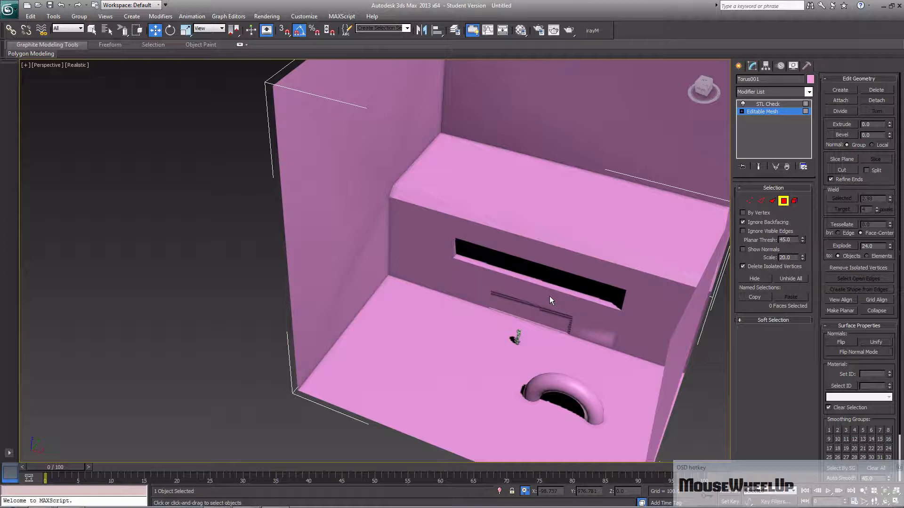
{"action": "left_click", "coordinate": [749, 201]}
{"action": "scroll", "coordinate": [394, 275], "scroll_direction": "down", "scroll_amount": 5}
{"action": "left_click_drag", "start_coordinate": [328, 250], "coordinate": [360, 265]}
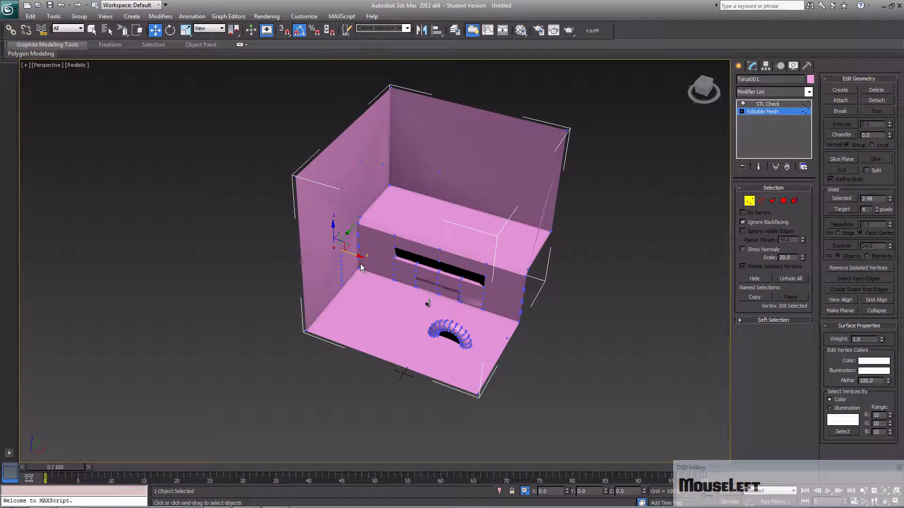
- Remove the STL Check modifier from the room, keeping only its Editable Mesh
{"action": "left_click", "coordinate": [778, 105]}
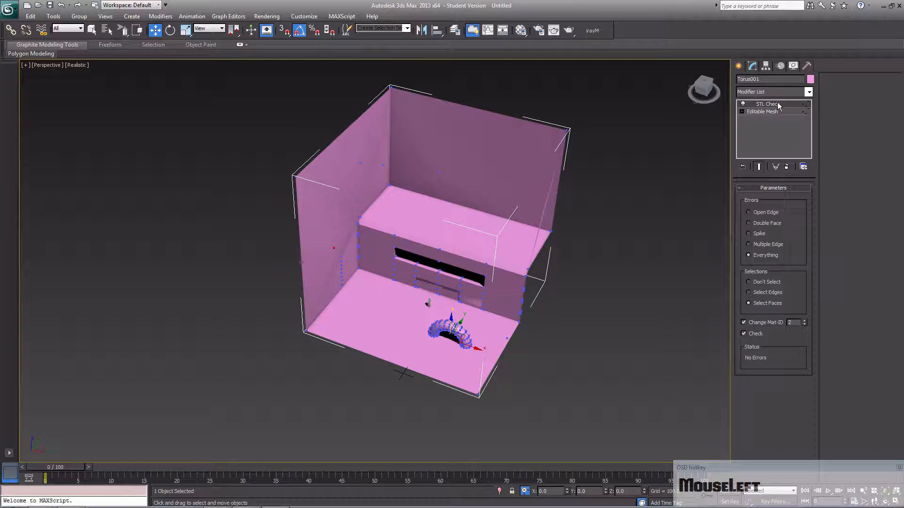
{"action": "key", "text": "Delete"}
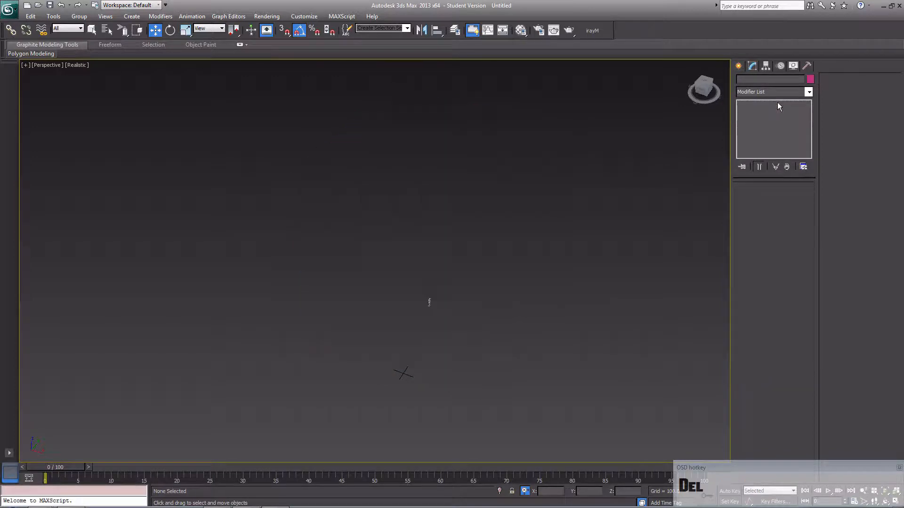
{"action": "key", "text": "ctrl+z"}
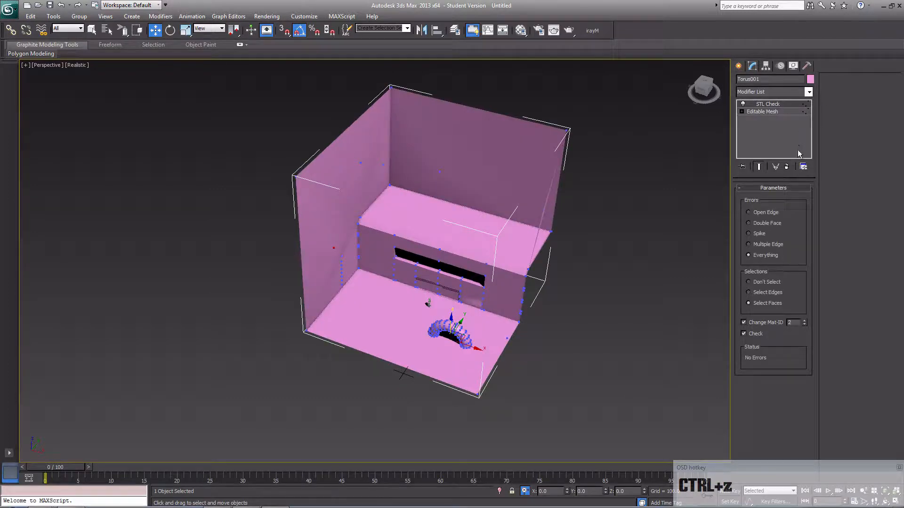
{"action": "left_click", "coordinate": [787, 167]}
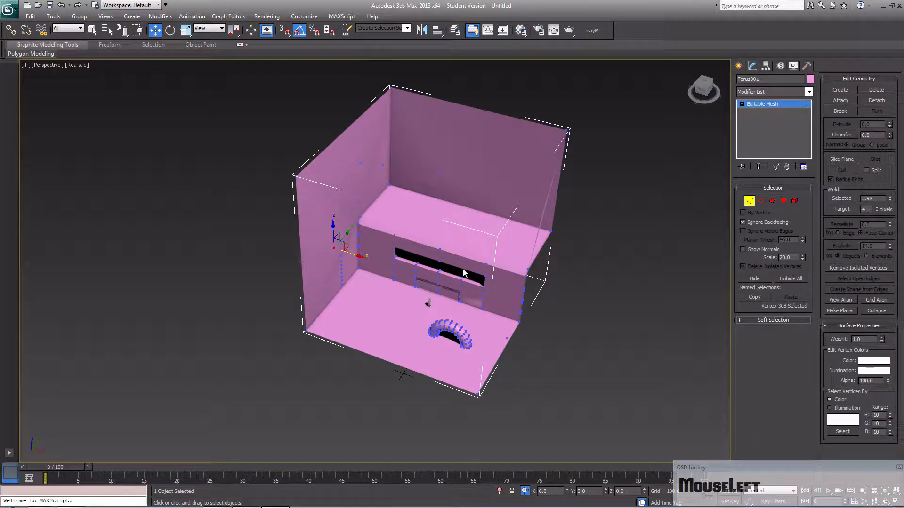
{"action": "middle_click_drag", "start_coordinate": [462, 270], "coordinate": [438, 312]}
{"action": "scroll", "coordinate": [438, 312], "scroll_direction": "up", "scroll_amount": 2}
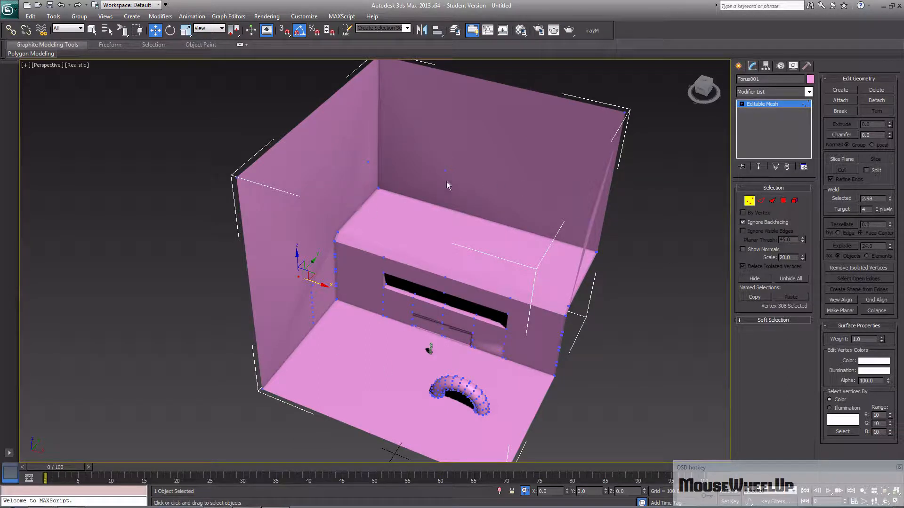
{"action": "middle_click_drag", "start_coordinate": [396, 271], "coordinate": [366, 235]}
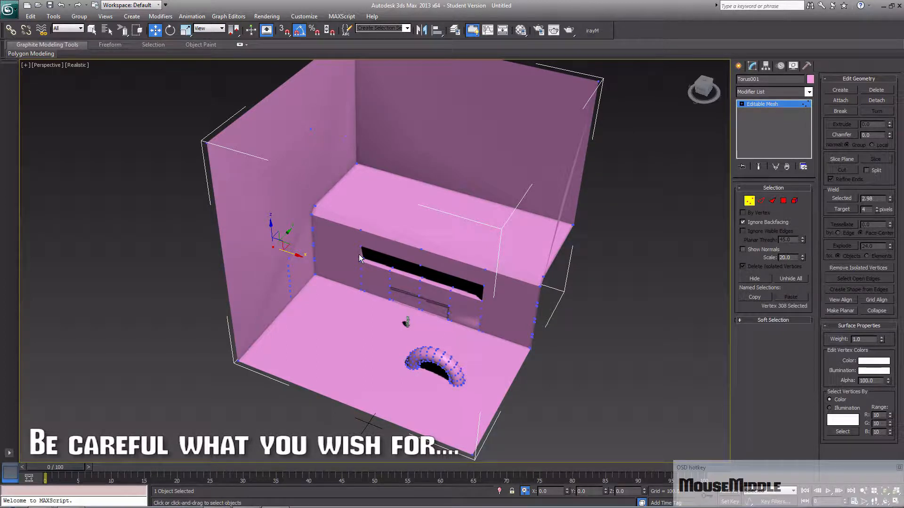
{"action": "middle_click_drag", "start_coordinate": [358, 254], "coordinate": [349, 272]}
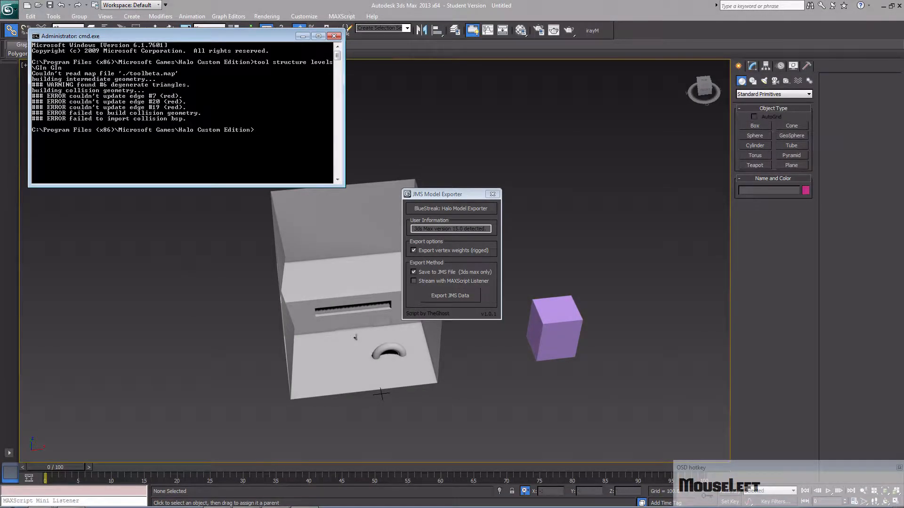
- Locate the Gln.wrl file in the Halo Custom Edition folder, and return to 3ds Max
{"action": "mouse_move", "coordinate": [40, 499]}
{"action": "left_click", "coordinate": [50, 446]}
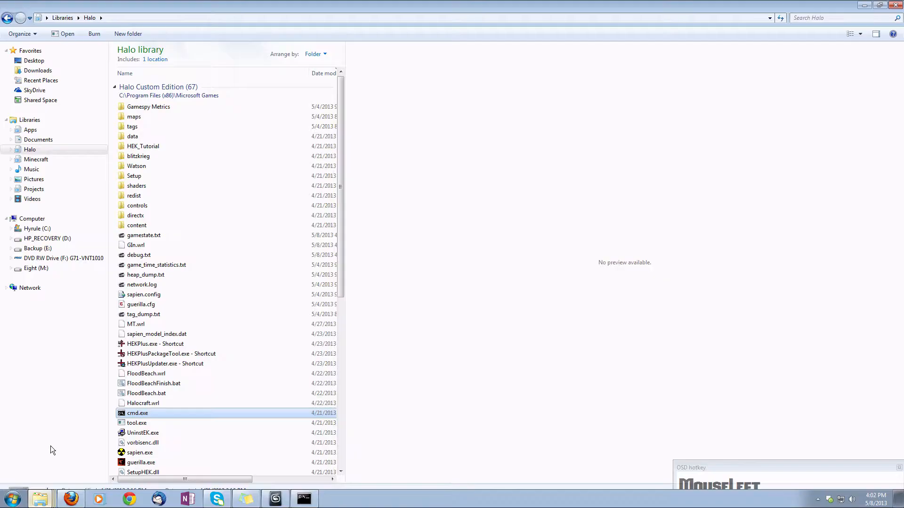
{"action": "left_click", "coordinate": [172, 248]}
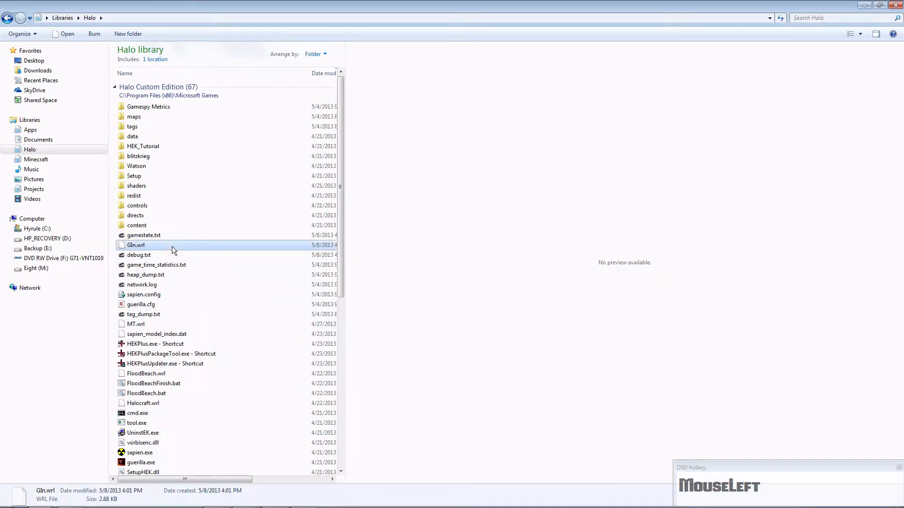
{"action": "mouse_move", "coordinate": [301, 501]}
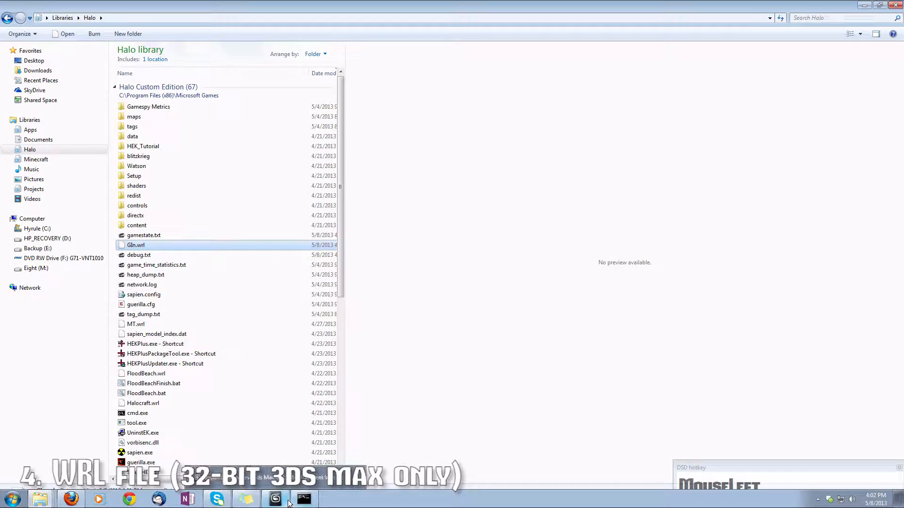
{"action": "left_click", "coordinate": [288, 502]}
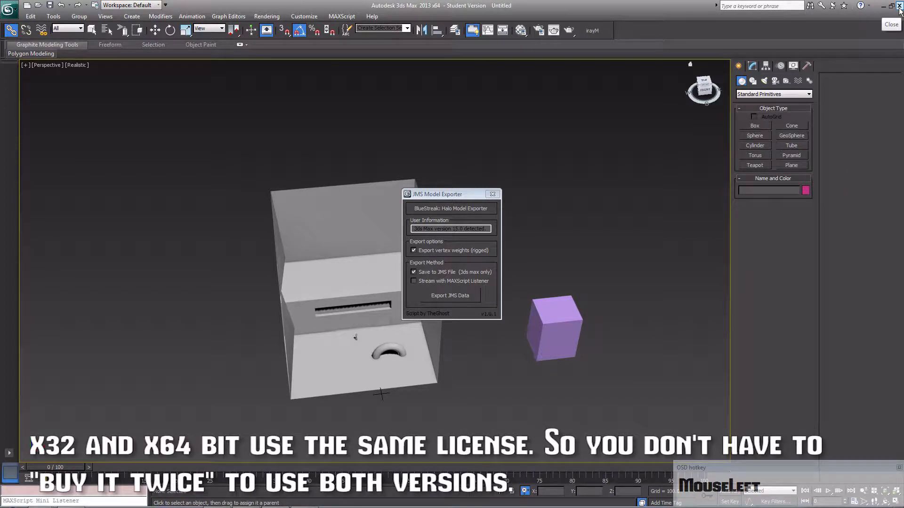
- Close the 64-bit 3ds Max session, saving the modified scene as Gln
{"action": "left_click", "coordinate": [899, 7]}
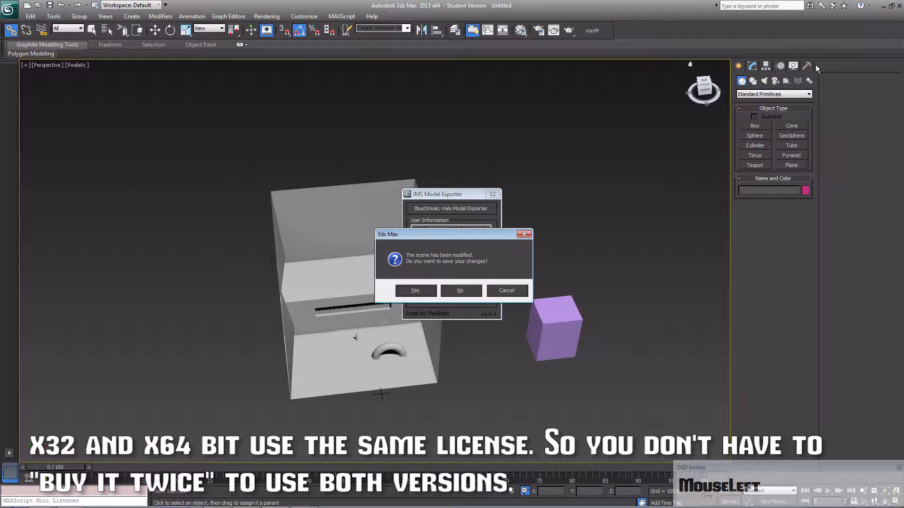
{"action": "left_click", "coordinate": [415, 290]}
{"action": "type", "text": "GUM"}
{"action": "key", "text": "Return"}
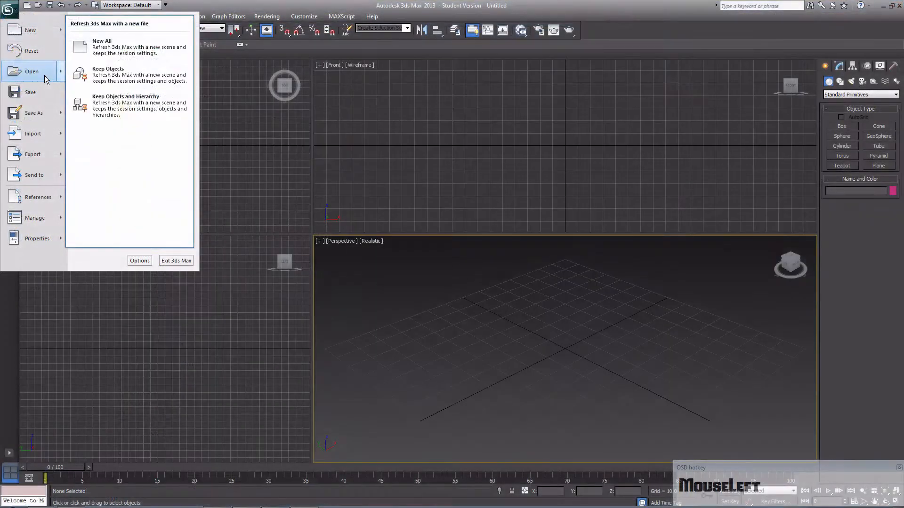
- Open the Gln.max scene in the newly started 3ds Max session and dismiss the MassFX warning
{"action": "mouse_move", "coordinate": [45, 75]}
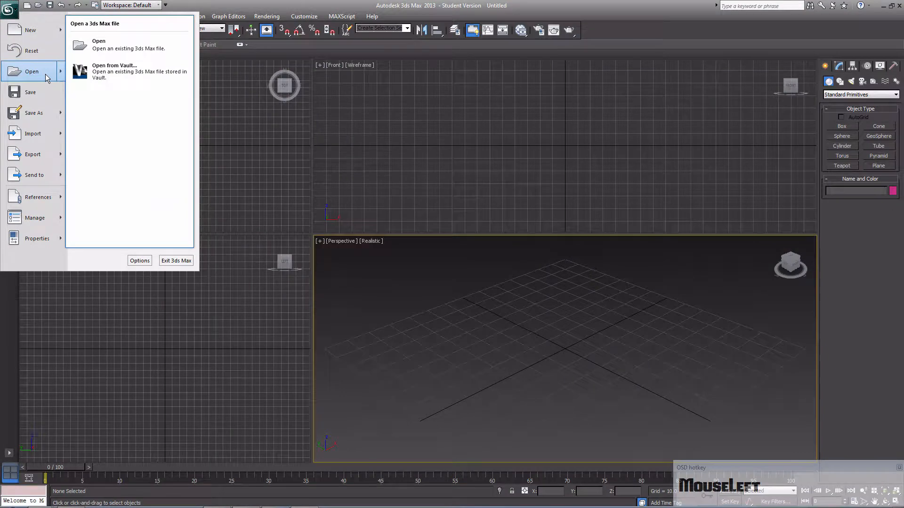
{"action": "left_click", "coordinate": [90, 50]}
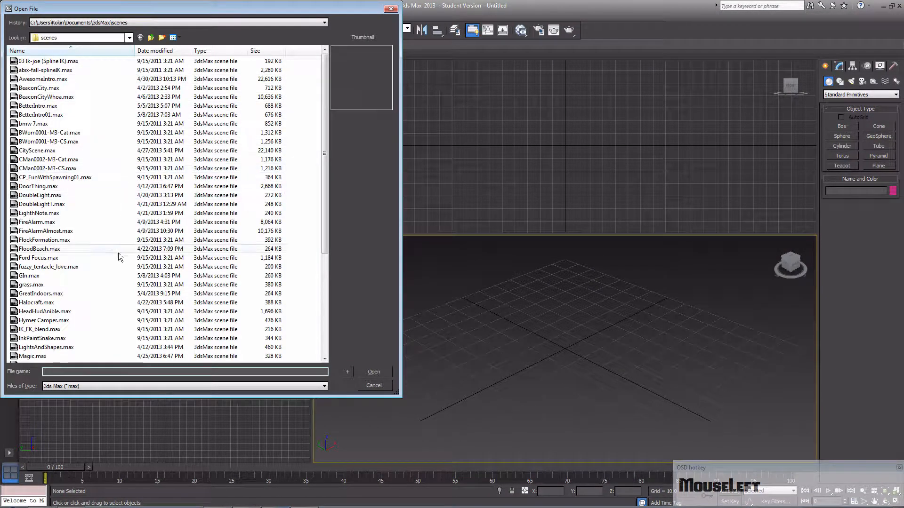
{"action": "double_click", "coordinate": [106, 277]}
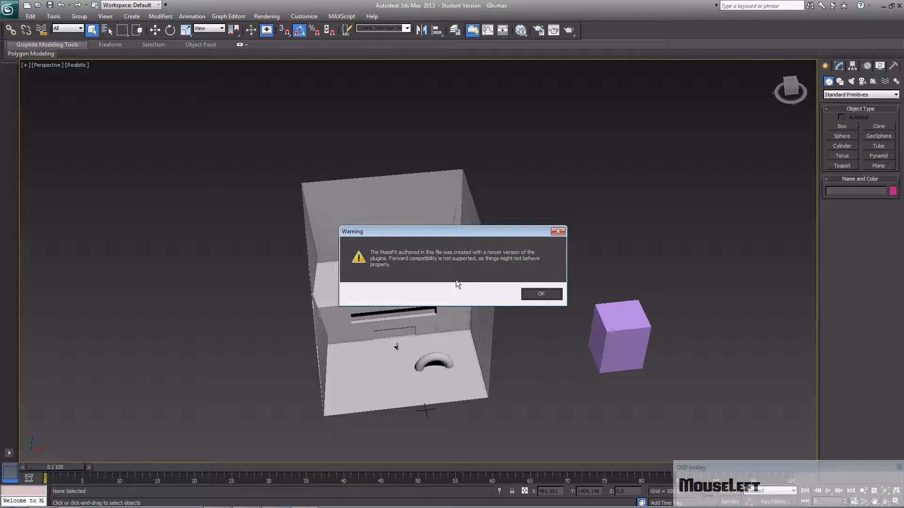
{"action": "left_click", "coordinate": [540, 294]}
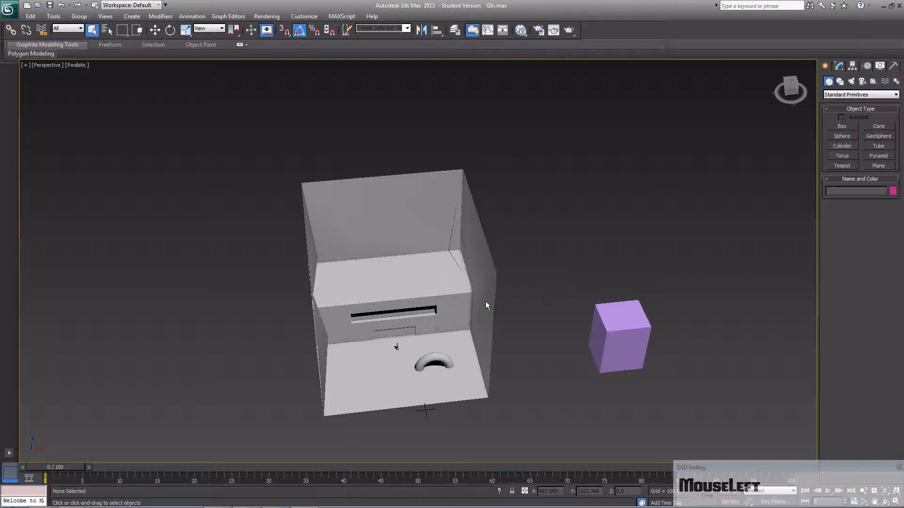
- Select the room mesh and show its Editable Mesh settings for modification
{"action": "scroll", "coordinate": [416, 302], "scroll_direction": "up", "scroll_amount": 4}
{"action": "middle_click_drag", "start_coordinate": [419, 303], "coordinate": [474, 173]}
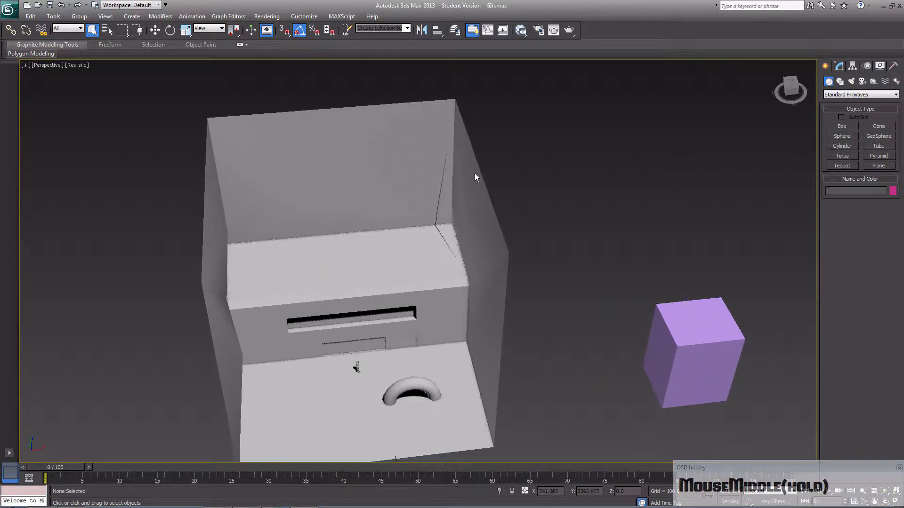
{"action": "left_click", "coordinate": [446, 261]}
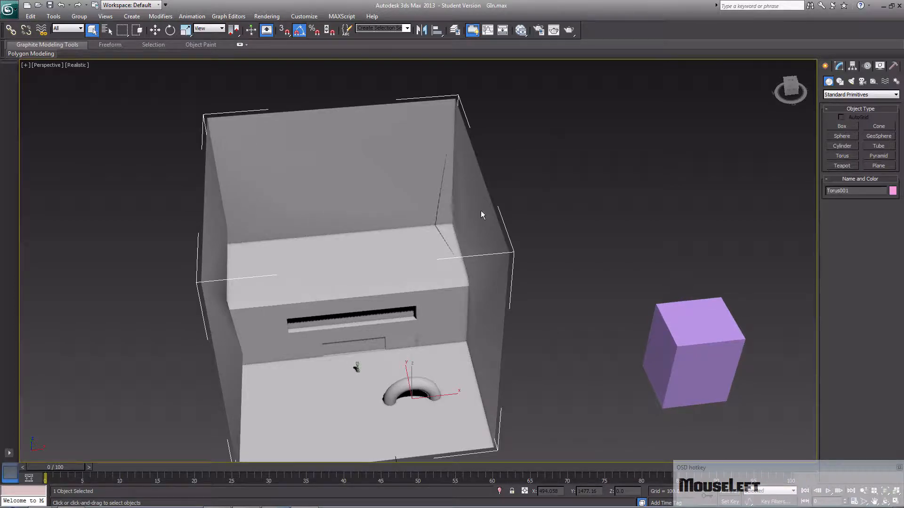
{"action": "scroll", "coordinate": [470, 276], "scroll_direction": "down", "scroll_amount": 5}
{"action": "scroll", "coordinate": [490, 181], "scroll_direction": "up", "scroll_amount": 3}
{"action": "middle_click_drag", "start_coordinate": [479, 239], "coordinate": [474, 275], "text": "alt"}
{"action": "scroll", "coordinate": [403, 233], "scroll_direction": "up", "scroll_amount": 5}
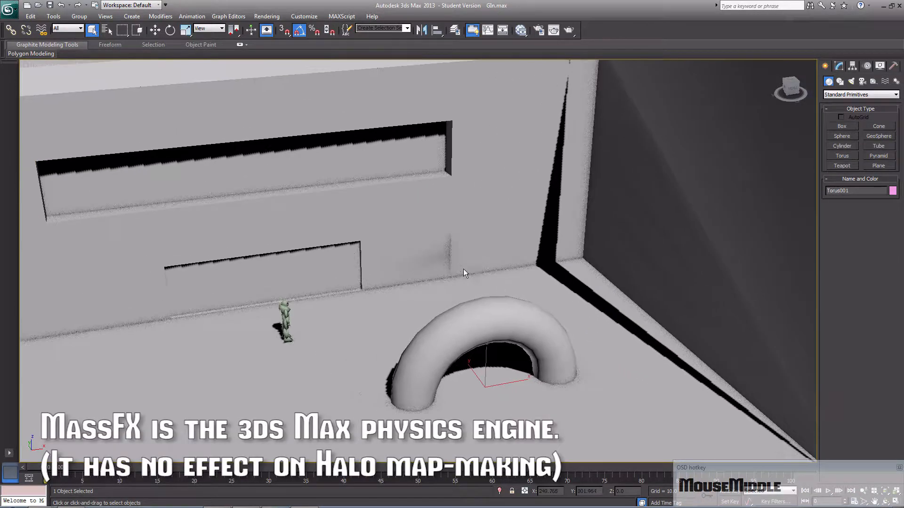
{"action": "left_click", "coordinate": [470, 273]}
{"action": "left_click", "coordinate": [839, 66]}
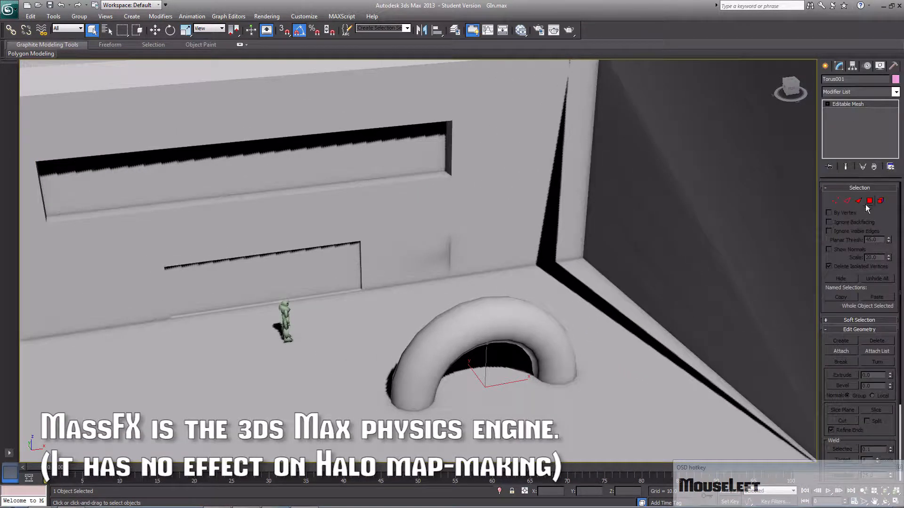
- Select the short vertical edge on the back wall between the doorway and the corner at edge level, using wireframe display
{"action": "left_click", "coordinate": [847, 200]}
{"action": "left_click", "coordinate": [450, 250]}
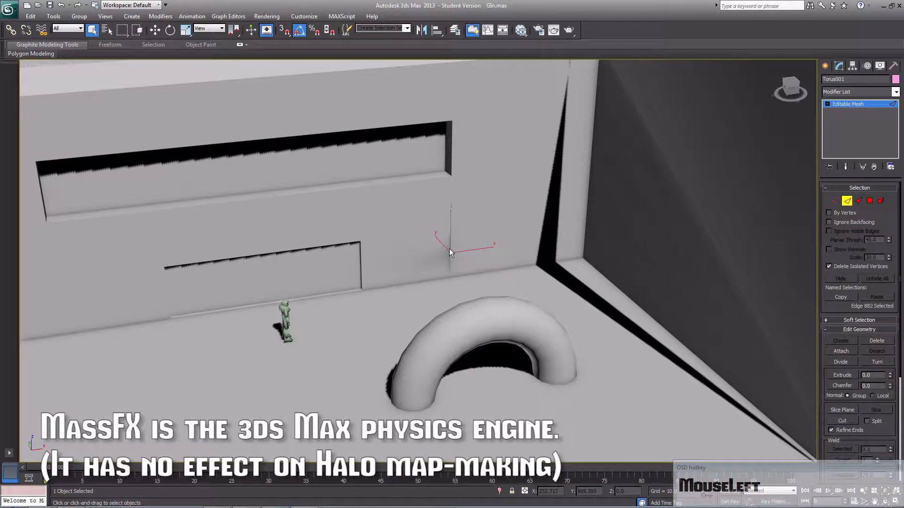
{"action": "key", "text": "F3"}
{"action": "mouse_move", "coordinate": [477, 272]}
{"action": "middle_mouse_down", "text": "alt"}
{"action": "mouse_move", "coordinate": [486, 278]}
{"action": "mouse_move", "coordinate": [463, 248]}
{"action": "middle_mouse_up", "text": "alt"}
{"action": "left_click", "coordinate": [460, 246]}
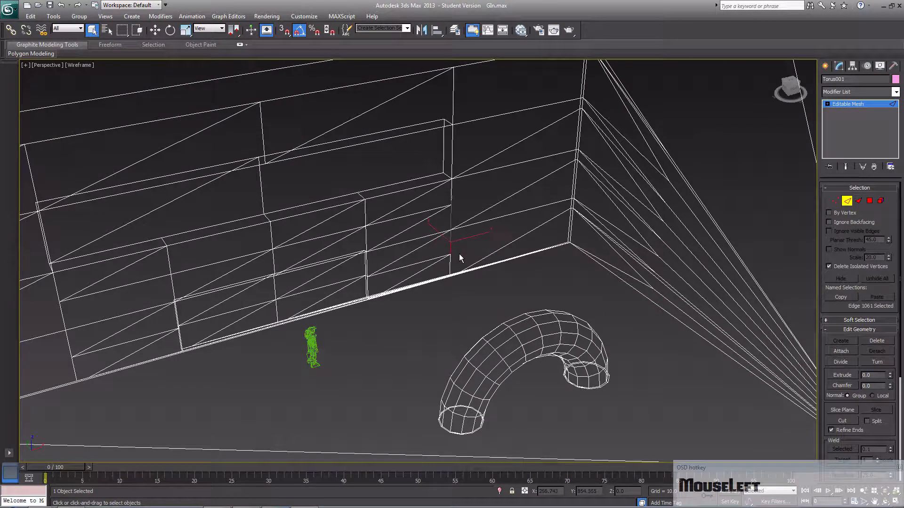
- Restore shaded display, try to move the selected wall edge slightly along the Y axis, and undo the move
{"action": "key", "text": "w"}
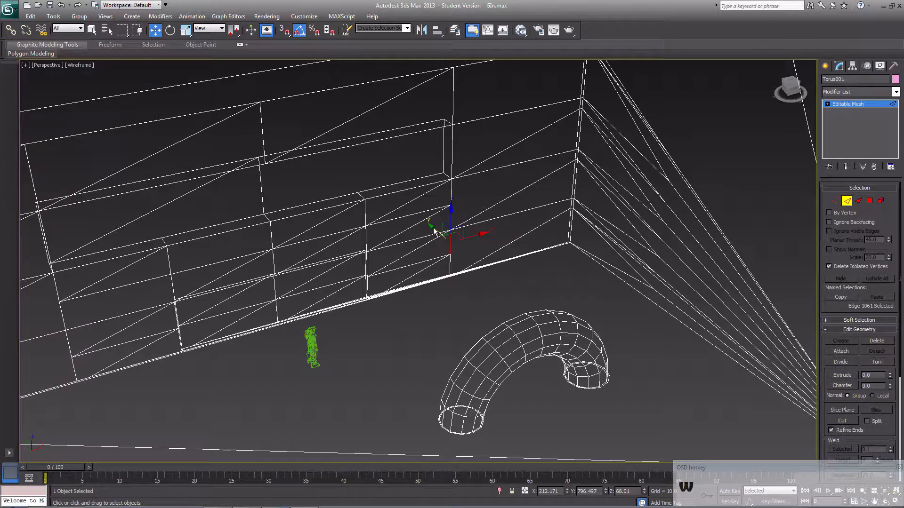
{"action": "key", "text": "F3"}
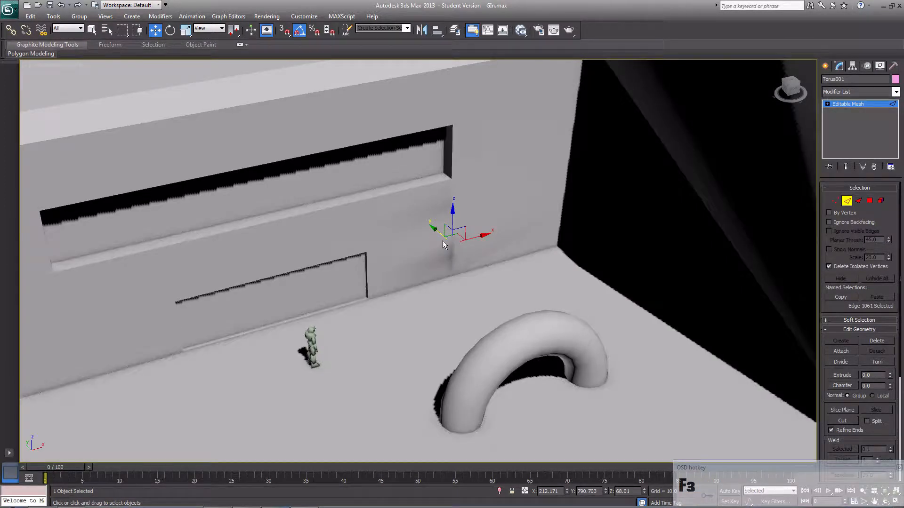
{"action": "left_click_drag", "start_coordinate": [436, 234], "coordinate": [437, 235]}
{"action": "middle_click_drag", "start_coordinate": [437, 235], "coordinate": [393, 225], "text": "alt"}
{"action": "key", "text": "ctrl+z"}
- Clear the edge selection and examine the back wall's surface and floor seam beside the doorway for shading irregularities
{"action": "left_click", "coordinate": [495, 308]}
{"action": "middle_click_drag", "start_coordinate": [495, 308], "coordinate": [429, 289], "text": "alt"}
{"action": "scroll", "coordinate": [429, 289], "scroll_direction": "up", "scroll_amount": 5}
{"action": "scroll", "coordinate": [430, 289], "scroll_direction": "down", "scroll_amount": 3}
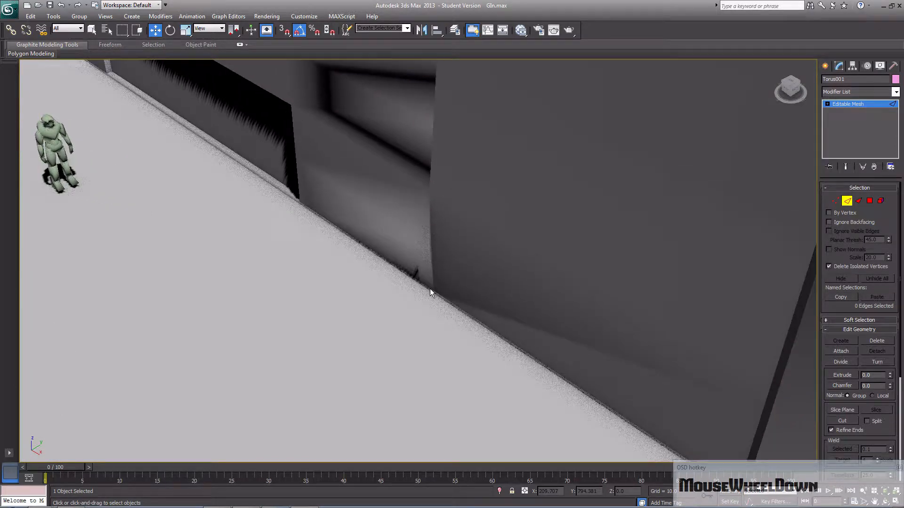
{"action": "scroll", "coordinate": [430, 289], "scroll_direction": "down", "scroll_amount": 4}
{"action": "middle_click_drag", "start_coordinate": [430, 290], "coordinate": [597, 284]}
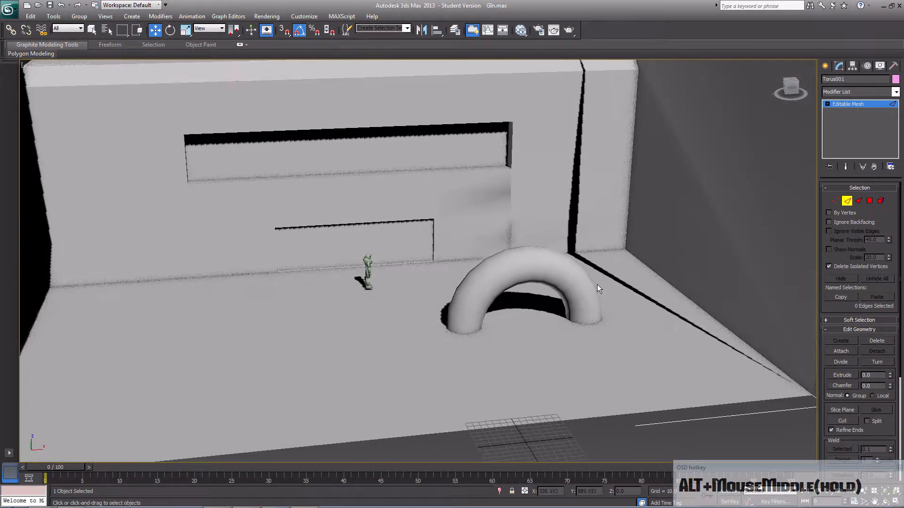
{"action": "middle_click_drag", "start_coordinate": [511, 247], "coordinate": [515, 304]}
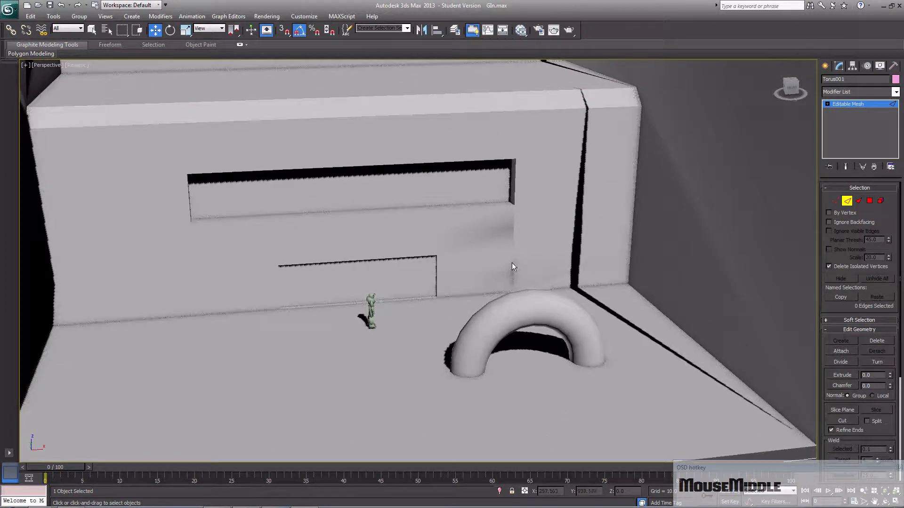
{"action": "middle_click_drag", "start_coordinate": [491, 271], "coordinate": [473, 316]}
{"action": "left_click", "coordinate": [525, 265]}
{"action": "scroll", "coordinate": [508, 278], "scroll_direction": "down", "scroll_amount": 3}
{"action": "scroll", "coordinate": [442, 282], "scroll_direction": "down", "scroll_amount": 5}
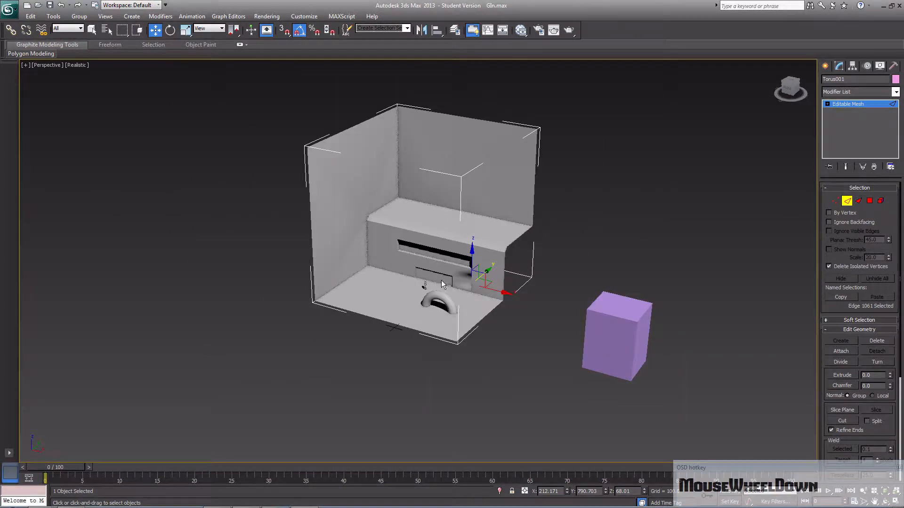
{"action": "middle_click_drag", "start_coordinate": [441, 281], "coordinate": [433, 321]}
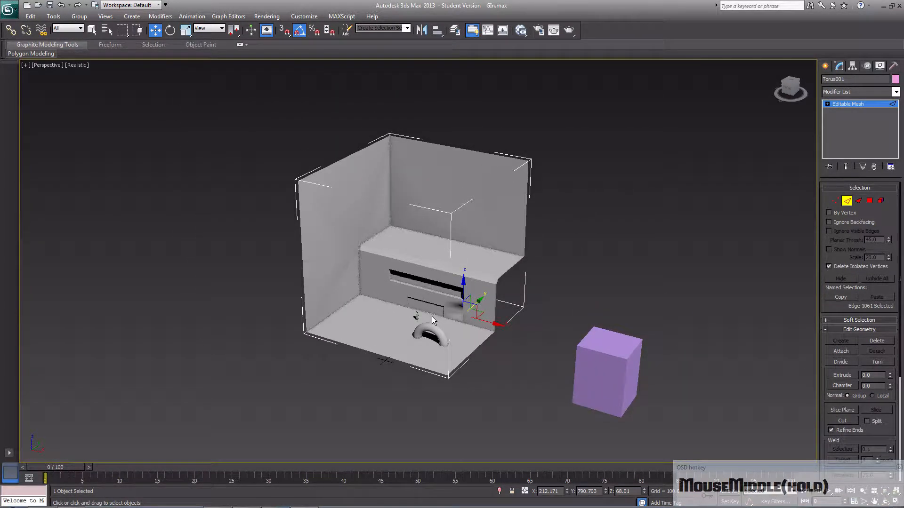
{"action": "left_click", "coordinate": [11, 18]}
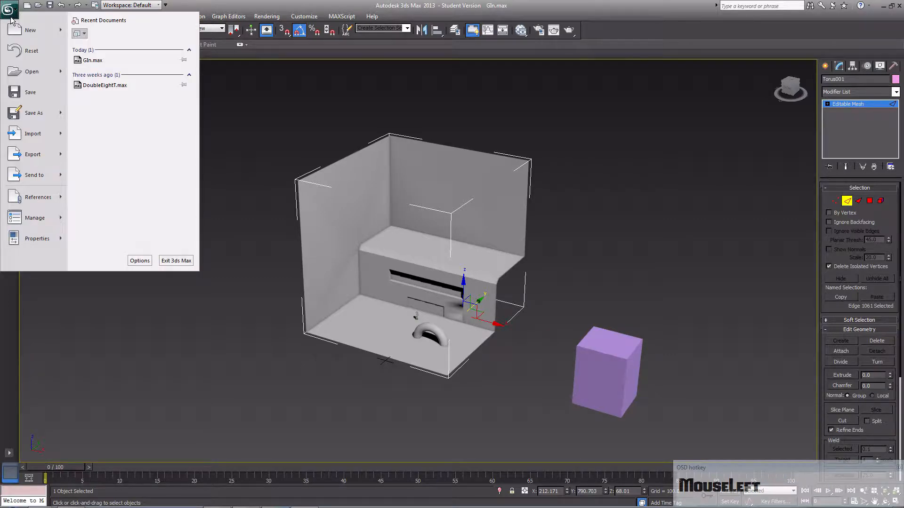
{"action": "left_click", "coordinate": [11, 19]}
- Switch the Slate Material Editor to the Compact Material Editor and close the editor
{"action": "key", "text": "m"}
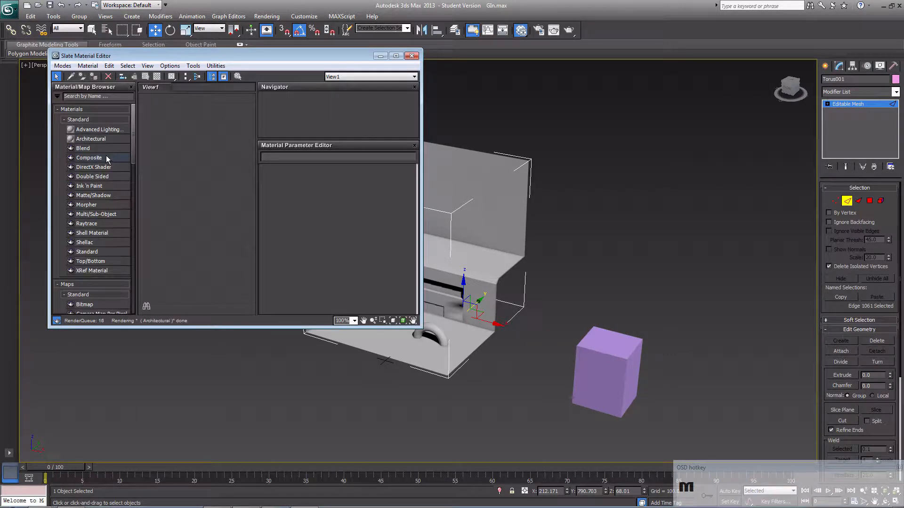
{"action": "left_click", "coordinate": [62, 66]}
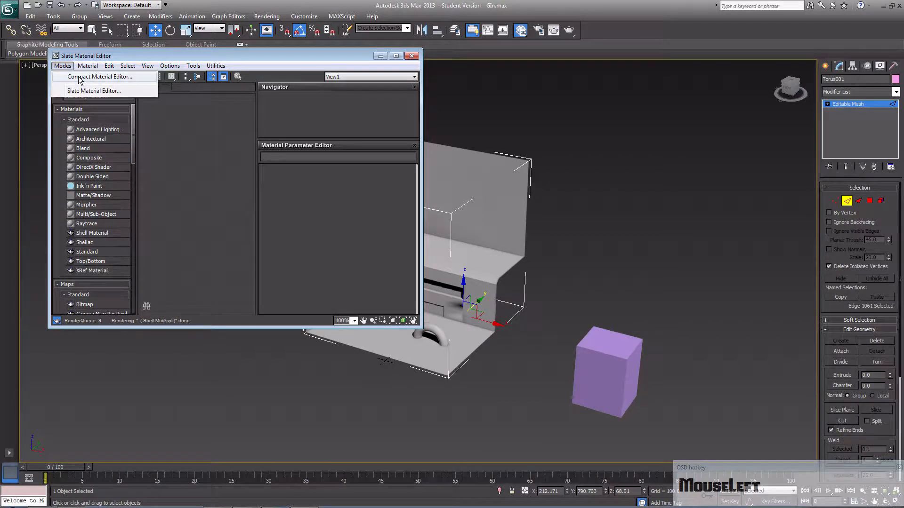
{"action": "left_click", "coordinate": [79, 77]}
{"action": "left_click", "coordinate": [283, 50]}
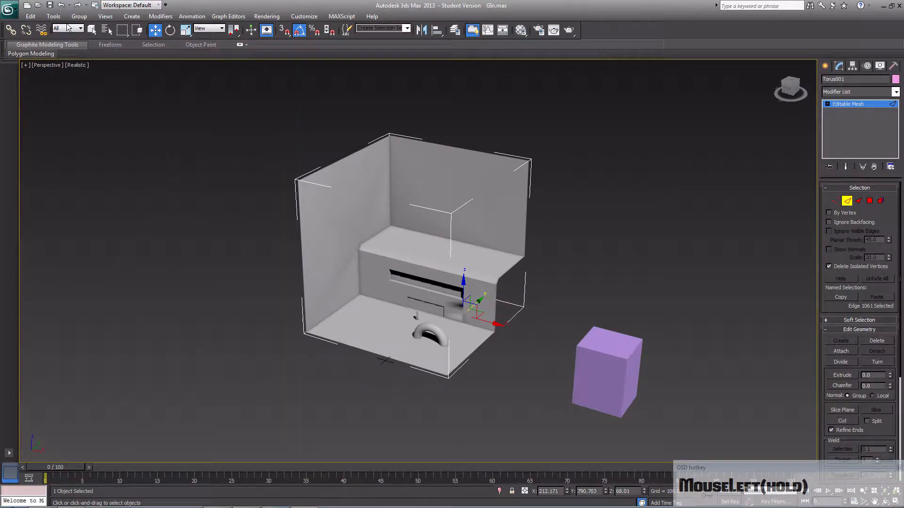
- Import GIn.wrl from the Halo Custom Edition folder into the current scene as VRML
{"action": "left_click", "coordinate": [8, 14]}
{"action": "left_click", "coordinate": [49, 132]}
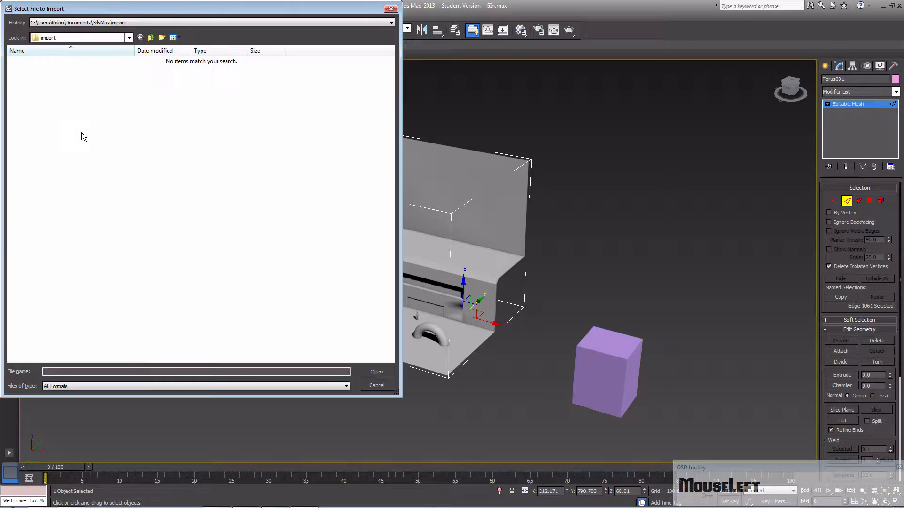
{"action": "left_click", "coordinate": [125, 25]}
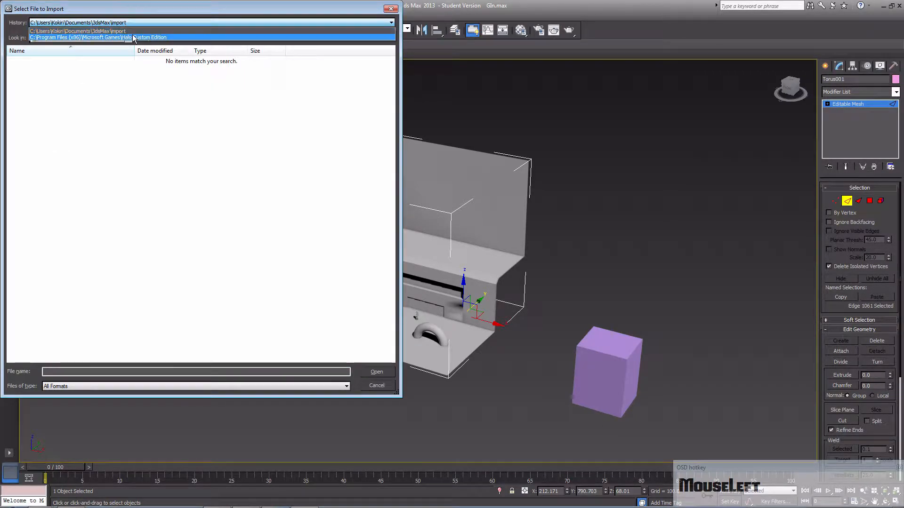
{"action": "left_click", "coordinate": [133, 38]}
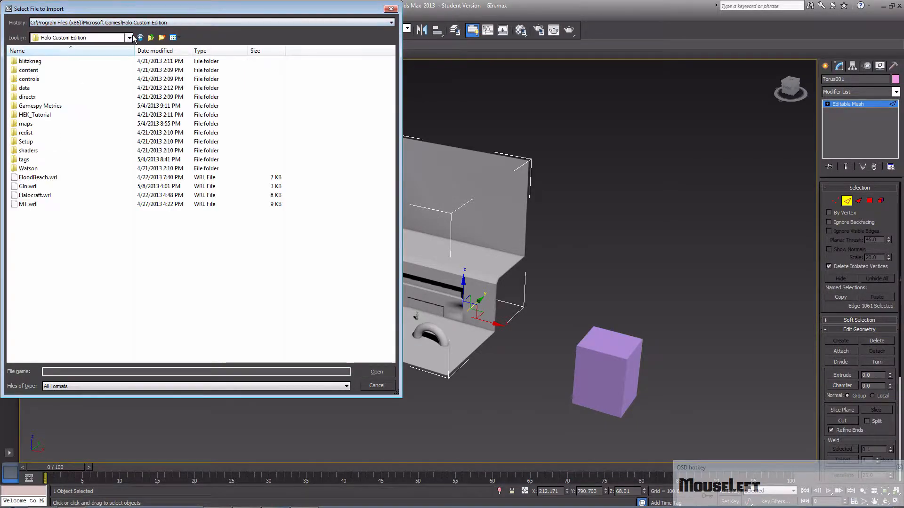
{"action": "double_click", "coordinate": [67, 183]}
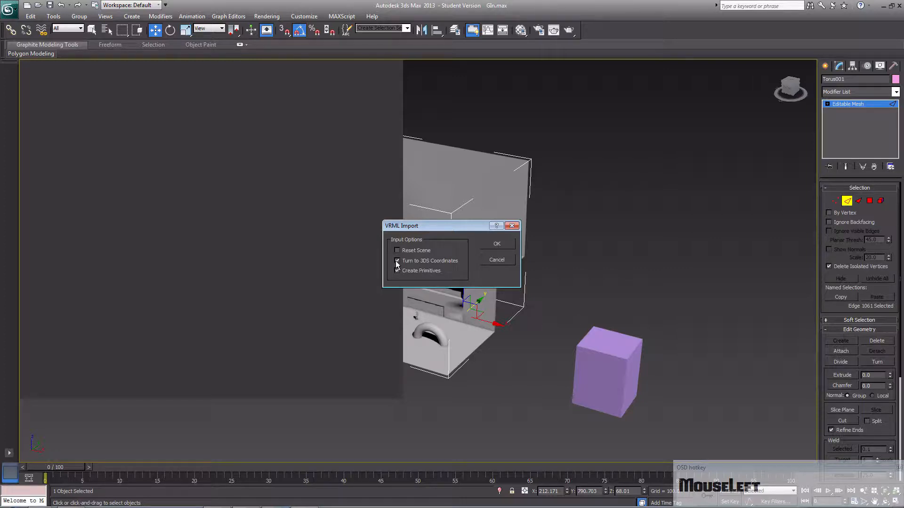
{"action": "left_click", "coordinate": [482, 247]}
- Examine the scene's object list, comparing the imported VIFS, VILS and VSep entries with frame, Master Chief and Torus001
{"action": "middle_click_drag", "start_coordinate": [441, 235], "coordinate": [500, 262]}
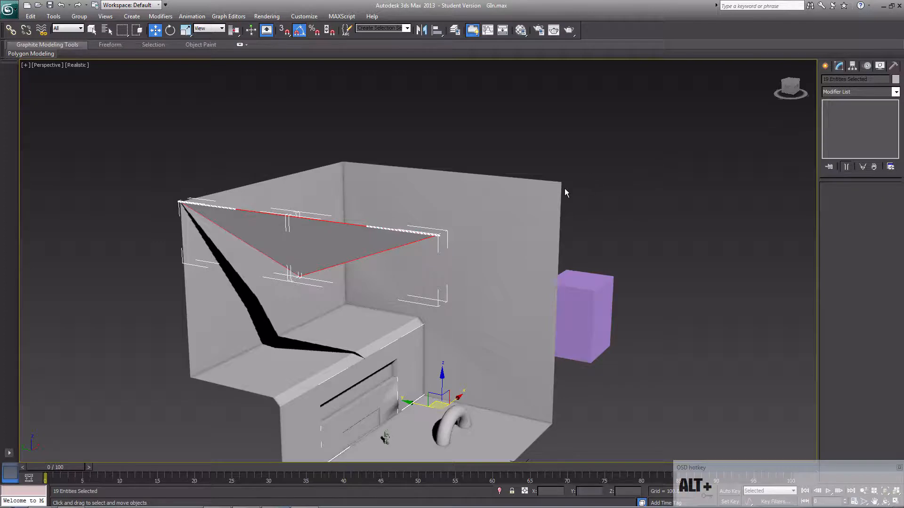
{"action": "key", "text": "h"}
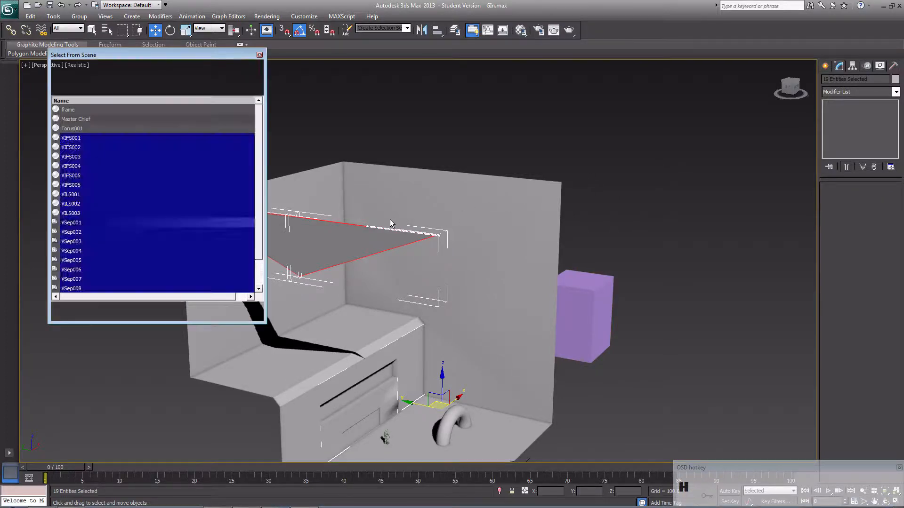
{"action": "left_click_drag", "start_coordinate": [259, 119], "coordinate": [113, 278]}
{"action": "left_click", "coordinate": [78, 280]}
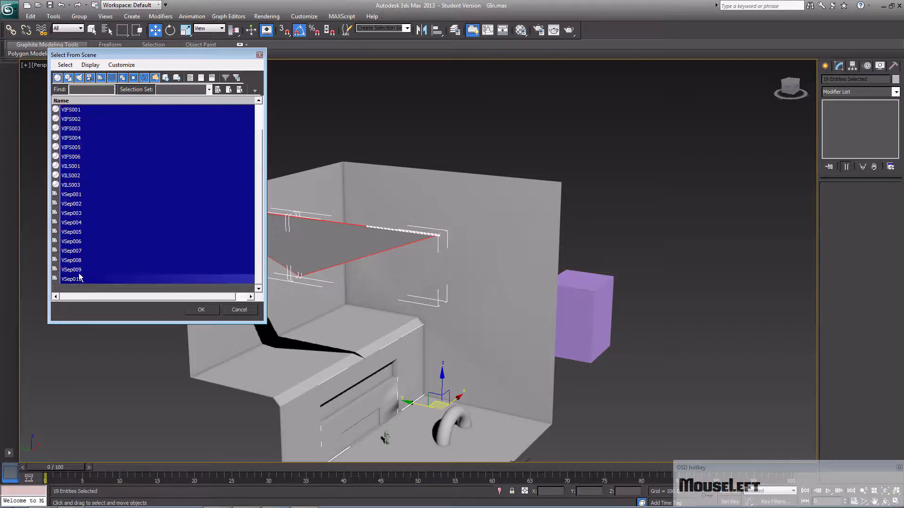
{"action": "scroll", "coordinate": [122, 221], "scroll_direction": "up", "scroll_amount": 1}
{"action": "left_click", "coordinate": [109, 185]}
{"action": "left_click", "coordinate": [108, 157]}
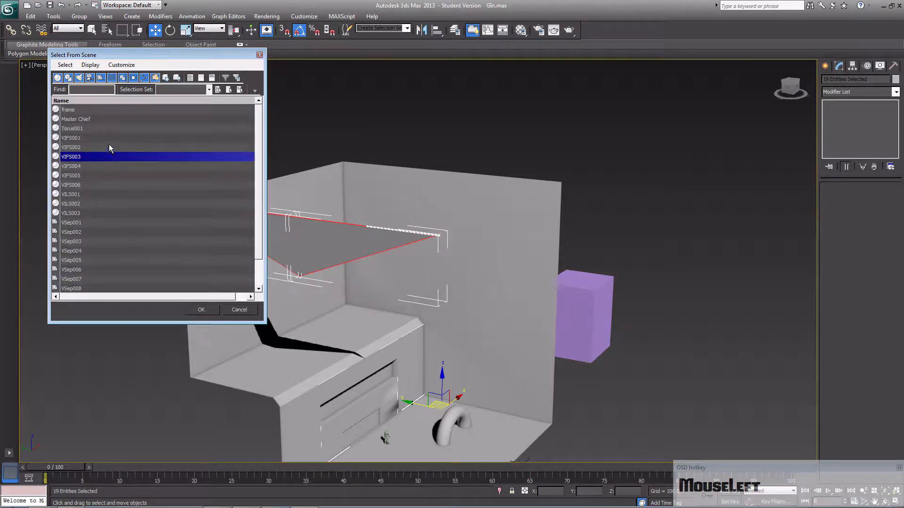
{"action": "left_click", "coordinate": [109, 145]}
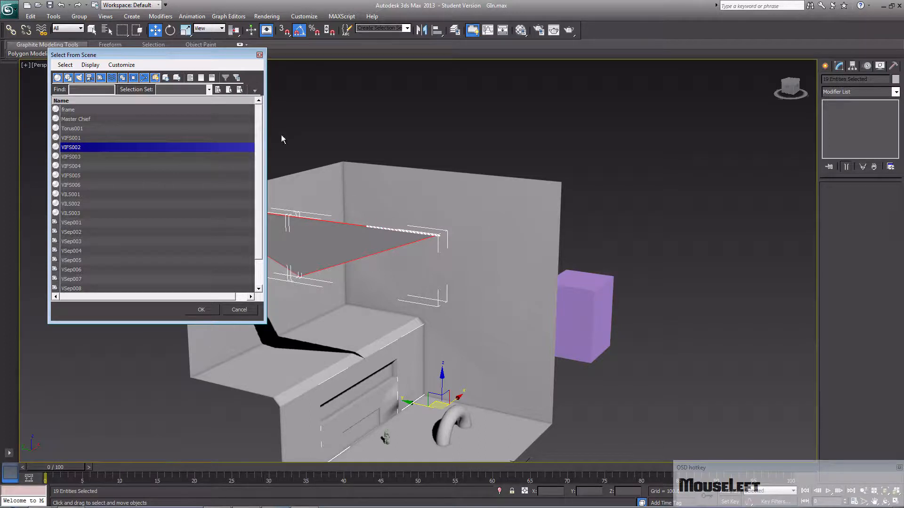
{"action": "left_click", "coordinate": [132, 128]}
{"action": "mouse_move", "coordinate": [132, 125]}
{"action": "left_mouse_down"}
{"action": "mouse_move", "coordinate": [132, 109]}
{"action": "mouse_move", "coordinate": [135, 124]}
{"action": "left_mouse_up"}
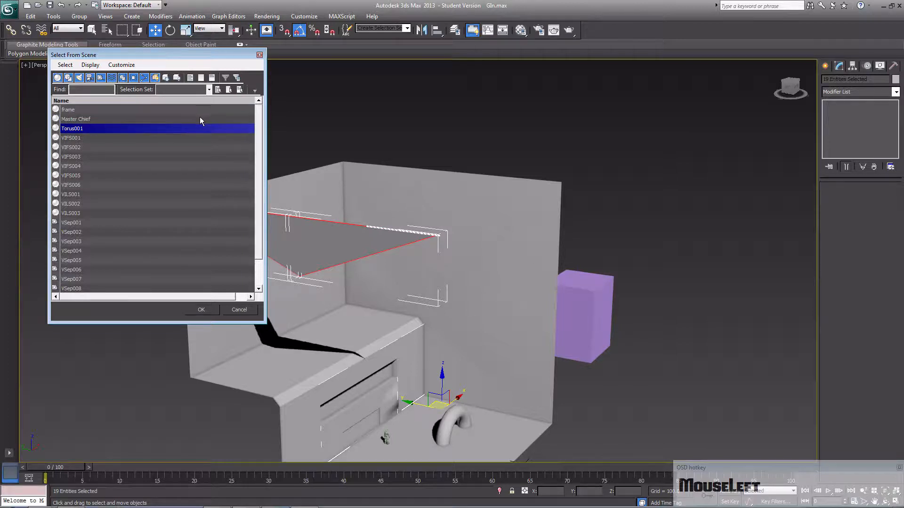
{"action": "left_click_drag", "start_coordinate": [76, 124], "coordinate": [74, 113]}
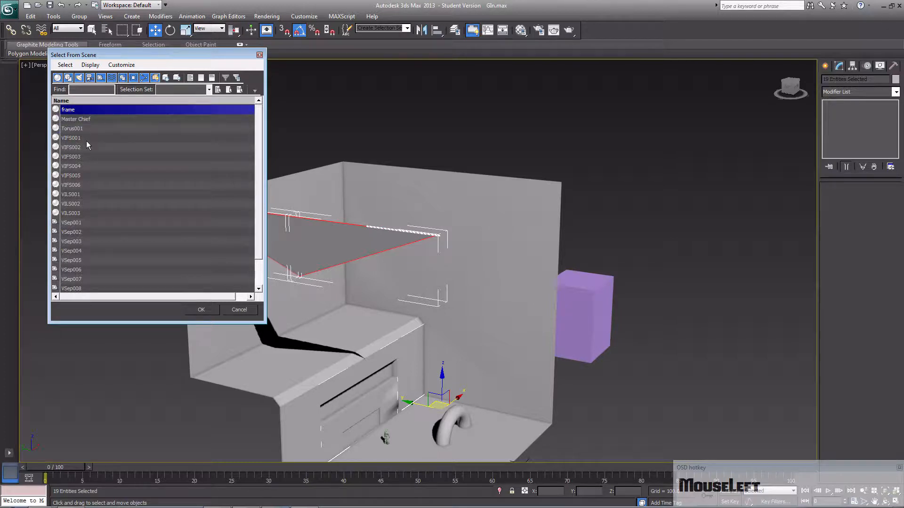
- Select the imported objects VIFS001 through VSep010 by name, and clear the selection
{"action": "left_click", "coordinate": [86, 129]}
{"action": "left_click", "coordinate": [91, 138]}
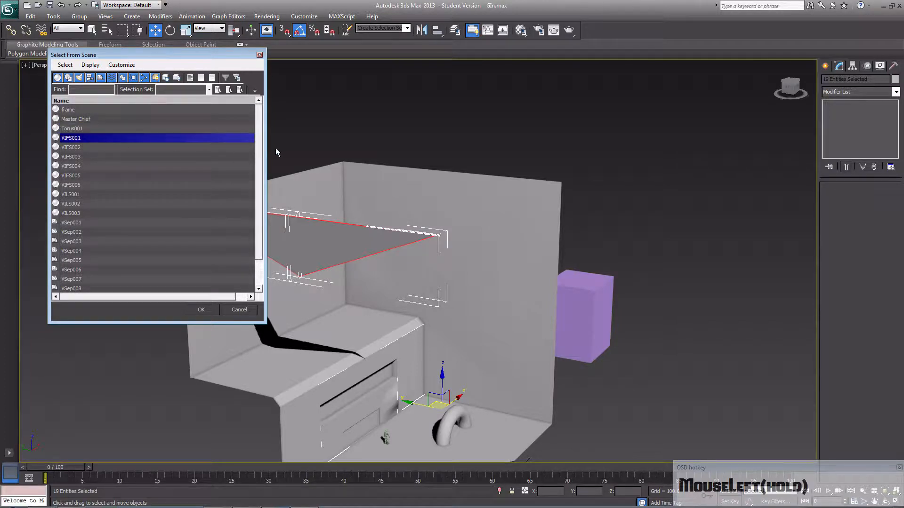
{"action": "scroll", "coordinate": [258, 193], "scroll_direction": "down", "scroll_amount": 1}
{"action": "left_click", "coordinate": [165, 279], "text": "shift"}
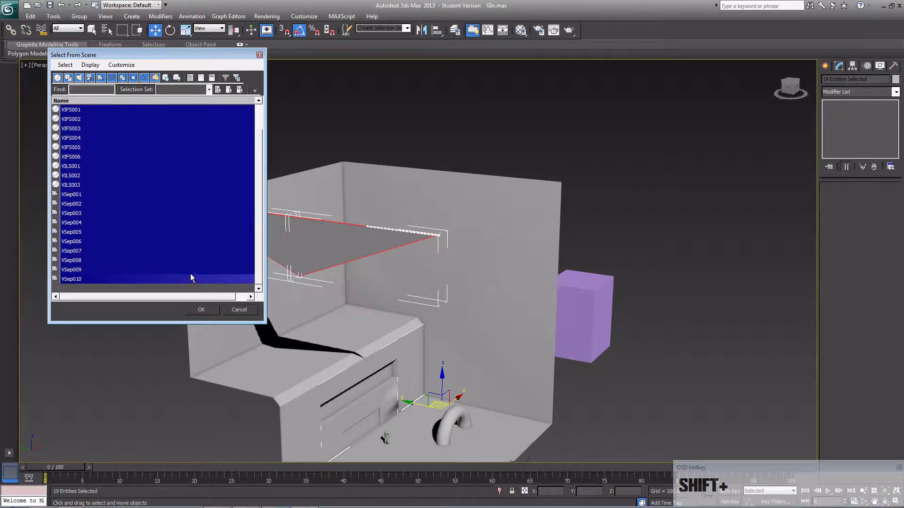
{"action": "left_click", "coordinate": [207, 309]}
{"action": "middle_click_drag", "start_coordinate": [281, 284], "coordinate": [317, 290]}
{"action": "left_click", "coordinate": [665, 215]}
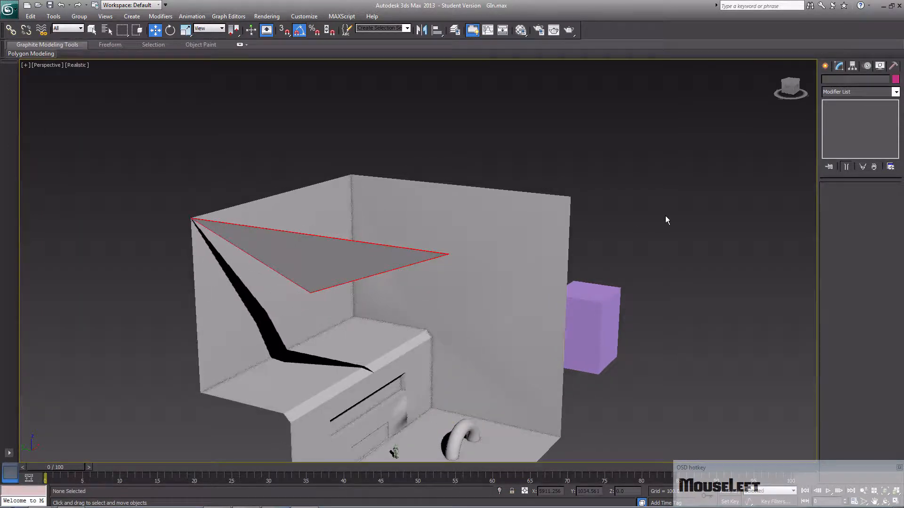
- Select the room mesh Torus001 and set its object color to red
{"action": "middle_click_drag", "start_coordinate": [552, 226], "coordinate": [371, 236]}
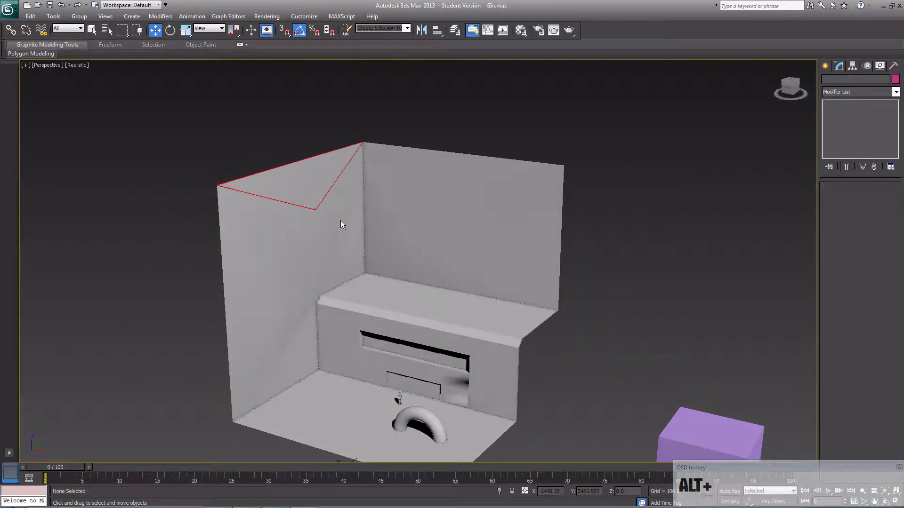
{"action": "scroll", "coordinate": [341, 219], "scroll_direction": "down", "scroll_amount": 5}
{"action": "scroll", "coordinate": [381, 227], "scroll_direction": "up", "scroll_amount": 3}
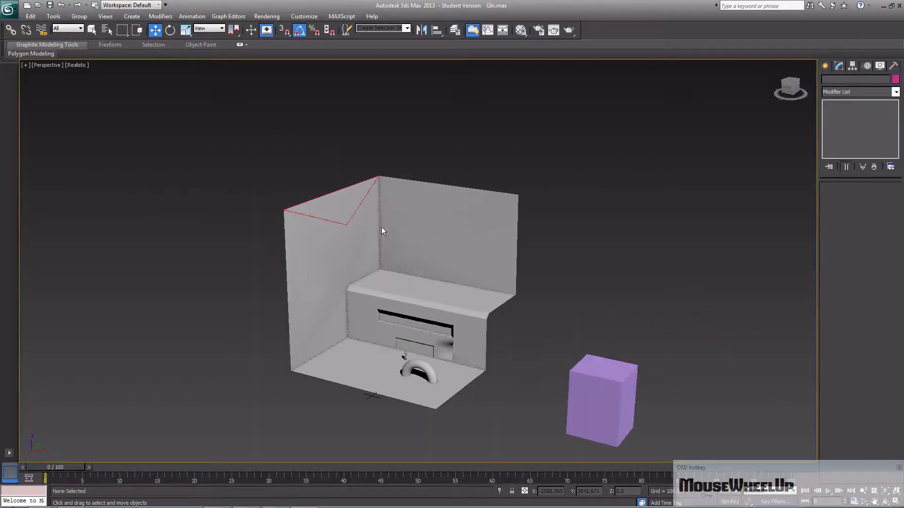
{"action": "left_click", "coordinate": [382, 229]}
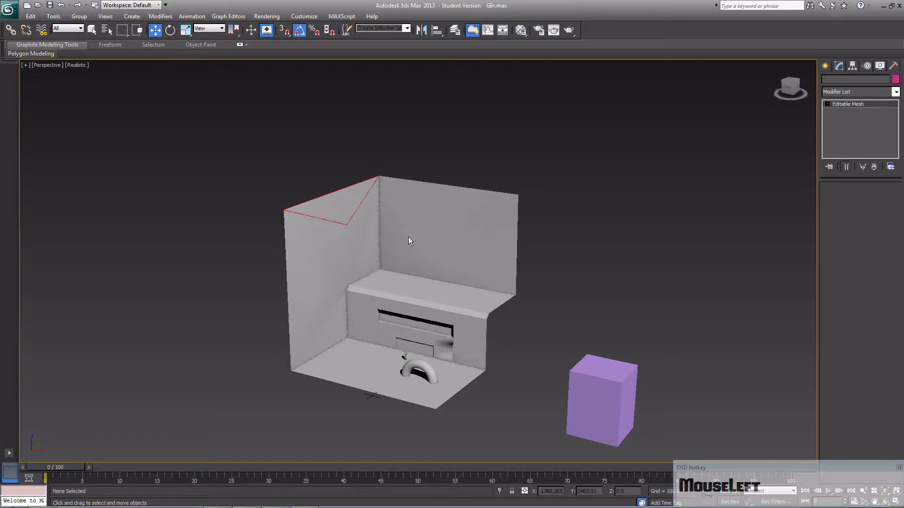
{"action": "left_click", "coordinate": [895, 79]}
{"action": "left_click", "coordinate": [377, 254]}
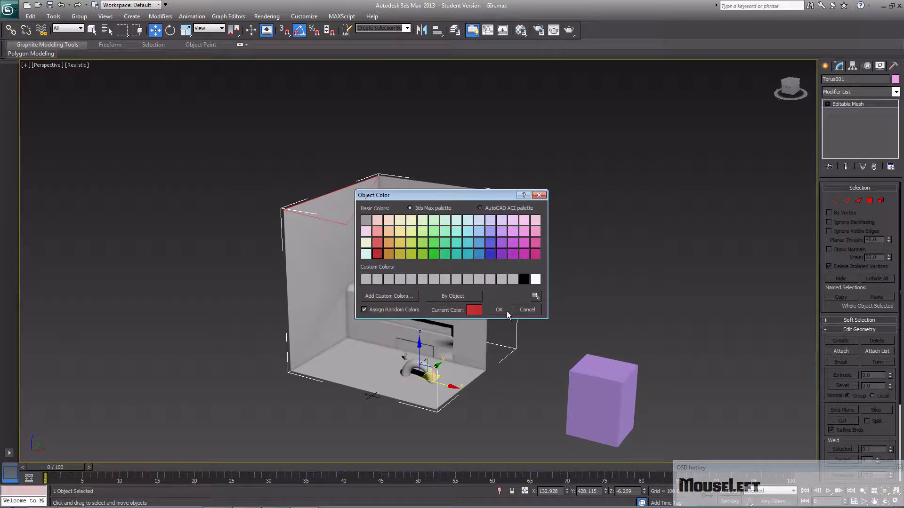
{"action": "left_click", "coordinate": [502, 310]}
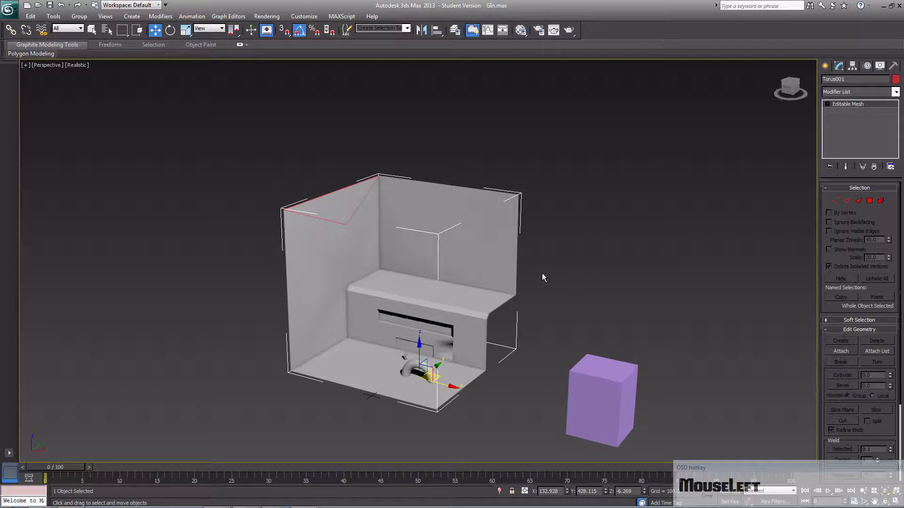
- Assign a Standard material to sub-material ID 1 of the first Multi/Sub-Object material
{"action": "key", "text": "m"}
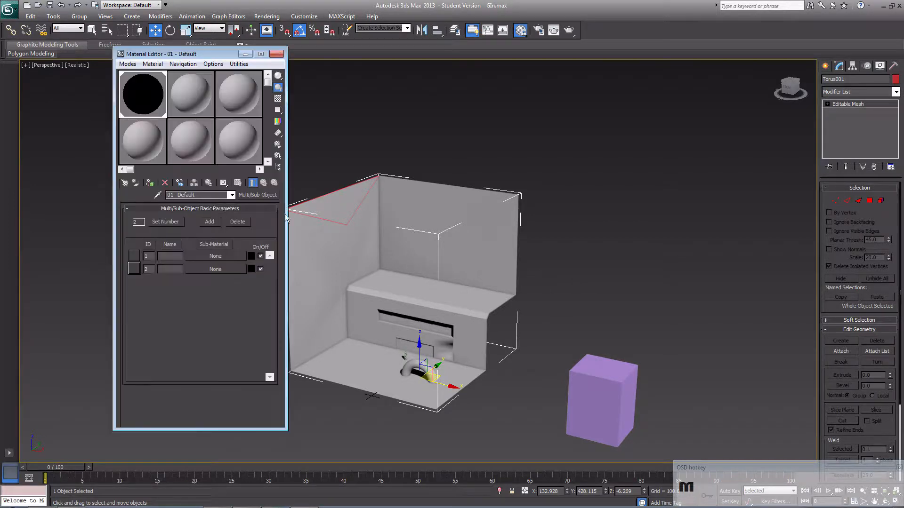
{"action": "left_click", "coordinate": [212, 253]}
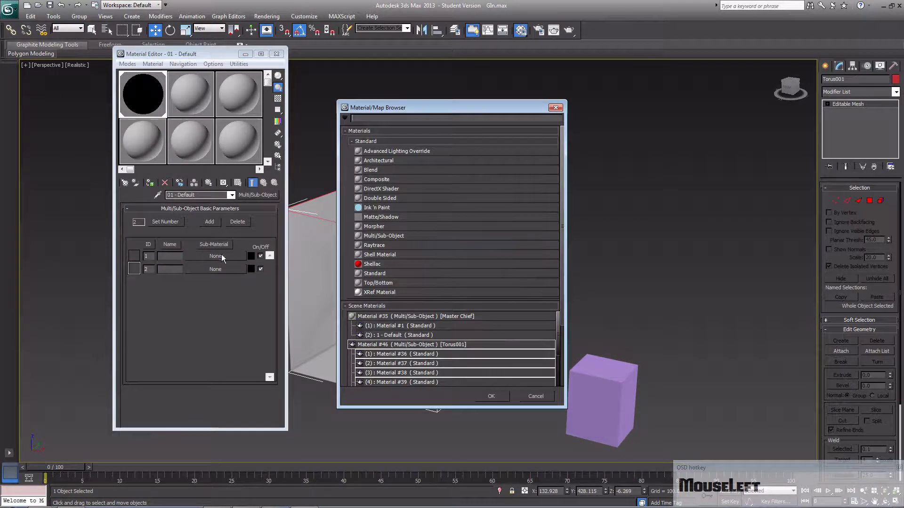
{"action": "double_click", "coordinate": [386, 275]}
{"action": "left_click", "coordinate": [187, 256]}
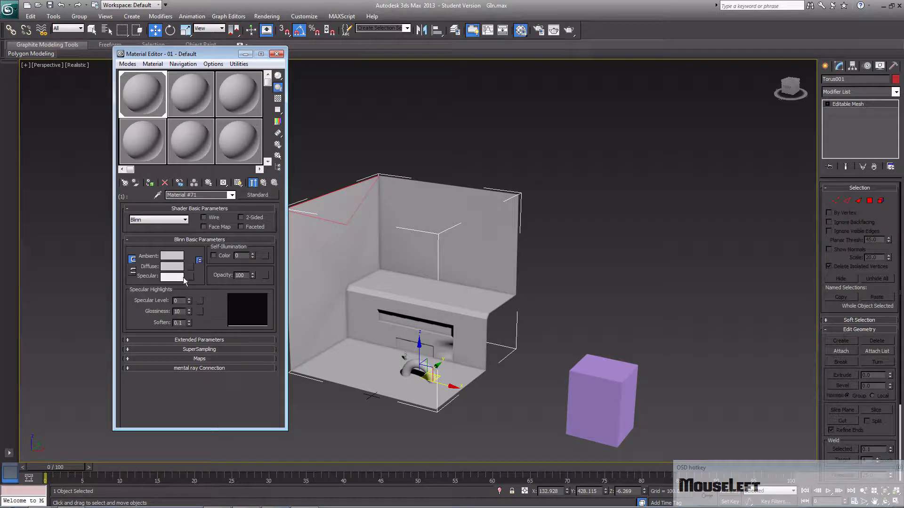
- Set the new sub-material's diffuse color to pure bright red
{"action": "left_click", "coordinate": [175, 266]}
{"action": "left_click", "coordinate": [259, 61]}
{"action": "left_click_drag", "start_coordinate": [275, 113], "coordinate": [276, 58]}
{"action": "left_click", "coordinate": [346, 138]}
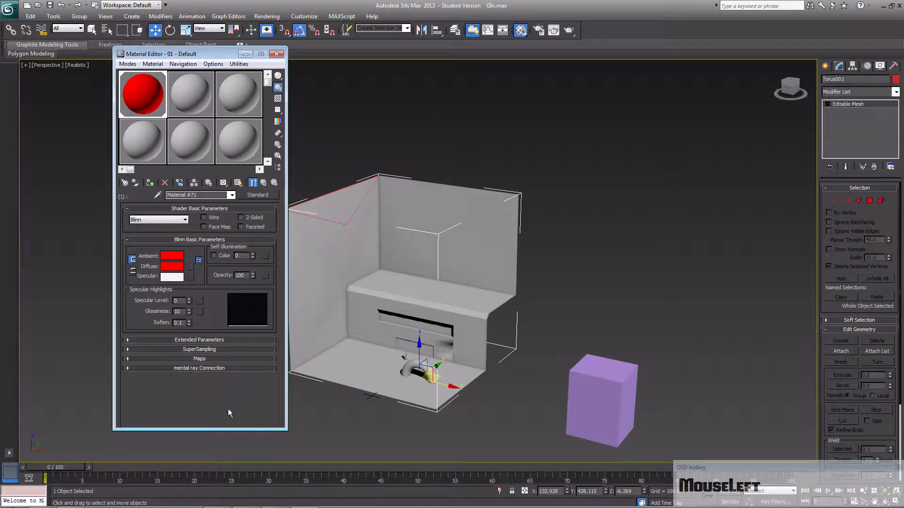
- Apply the red material to the room mesh, close the Material Editor and deselect the mesh
{"action": "left_click_drag", "start_coordinate": [160, 100], "coordinate": [422, 256]}
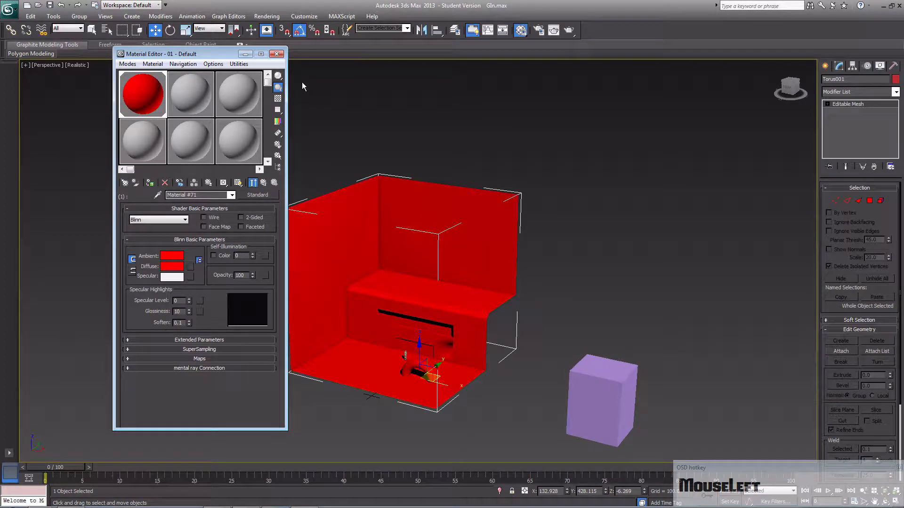
{"action": "left_click", "coordinate": [277, 54]}
{"action": "left_click", "coordinate": [651, 290]}
- Select the imported objects VIFS001 through VSep010 by name and inspect their locations on the red room mesh
{"action": "middle_click_drag", "start_coordinate": [500, 269], "coordinate": [481, 311]}
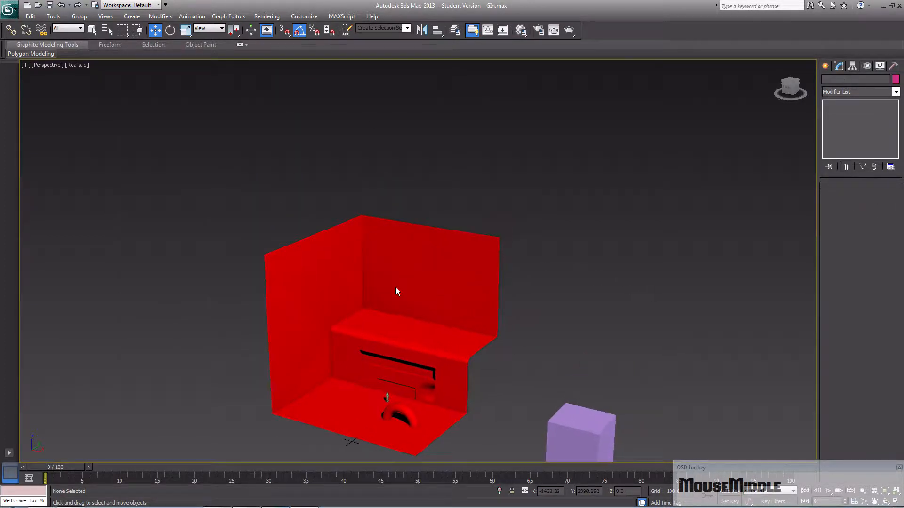
{"action": "middle_click_drag", "start_coordinate": [395, 287], "coordinate": [391, 240], "text": "alt"}
{"action": "key", "text": "alt+h"}
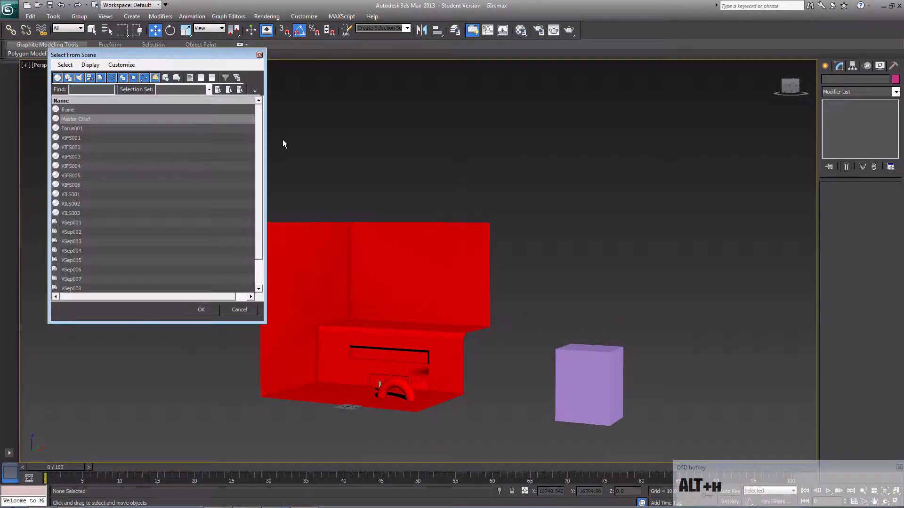
{"action": "left_click", "coordinate": [163, 138]}
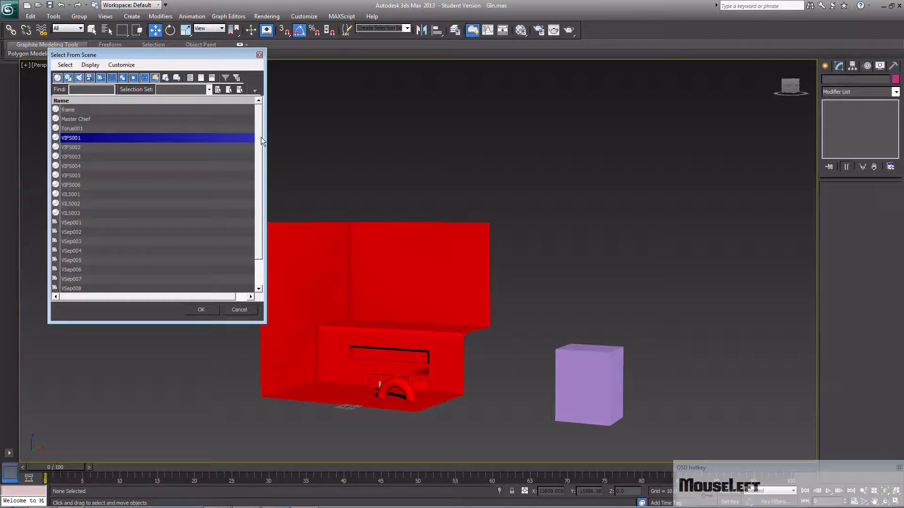
{"action": "left_click_drag", "start_coordinate": [260, 137], "coordinate": [216, 269]}
{"action": "left_click", "coordinate": [191, 278], "text": "shift"}
{"action": "left_click", "coordinate": [206, 311]}
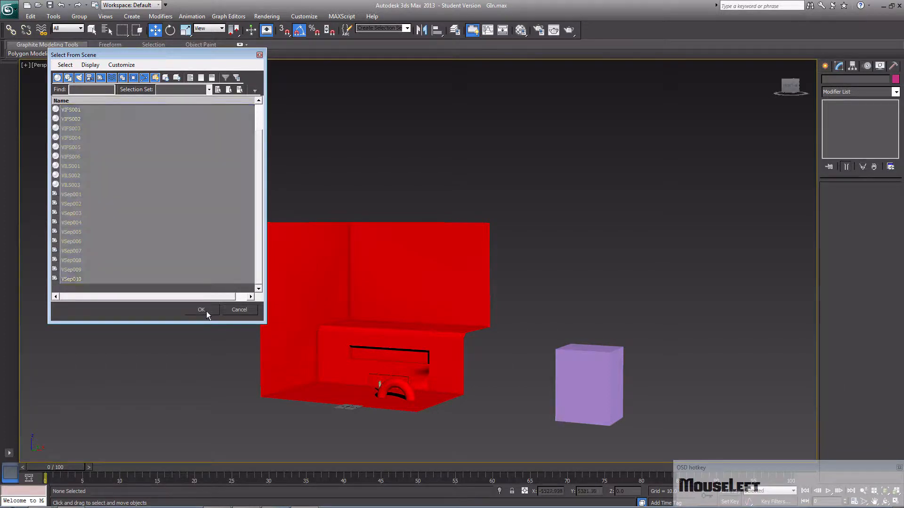
{"action": "middle_click_drag", "start_coordinate": [395, 325], "coordinate": [419, 296], "text": "alt"}
{"action": "scroll", "coordinate": [382, 320], "scroll_direction": "up", "scroll_amount": 5}
{"action": "middle_click_drag", "start_coordinate": [382, 320], "coordinate": [479, 300], "text": "alt"}
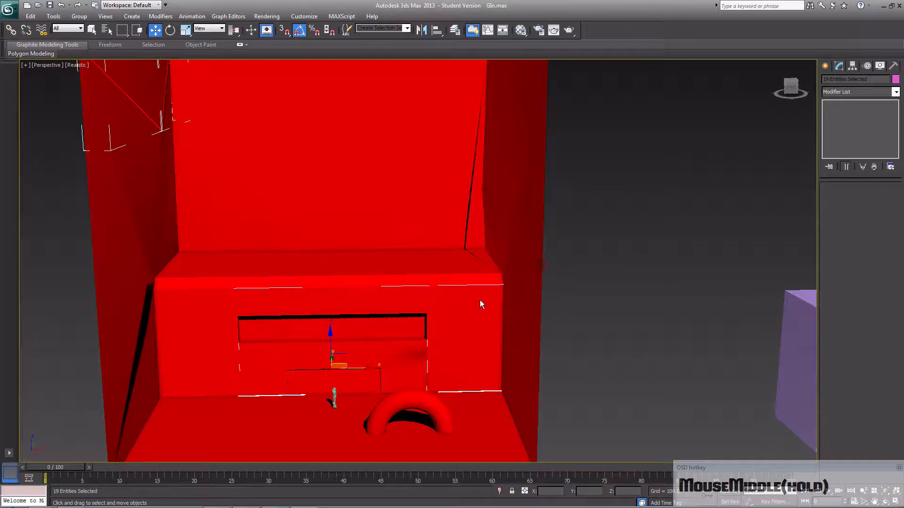
- Reselect the imported marker objects VIFS001 through VSep010 by name
{"action": "key", "text": "h"}
{"action": "left_click_drag", "start_coordinate": [256, 155], "coordinate": [255, 214]}
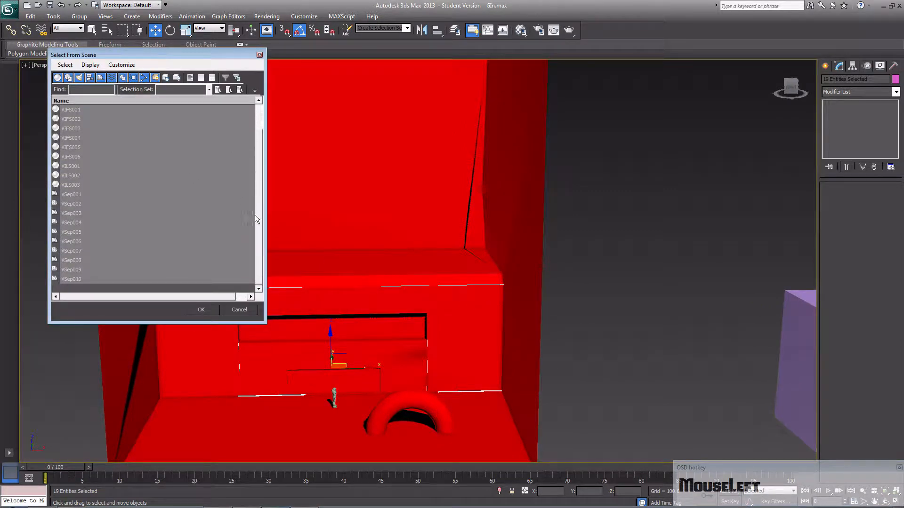
{"action": "left_click", "coordinate": [214, 310]}
{"action": "middle_click_drag", "start_coordinate": [270, 316], "coordinate": [236, 265]}
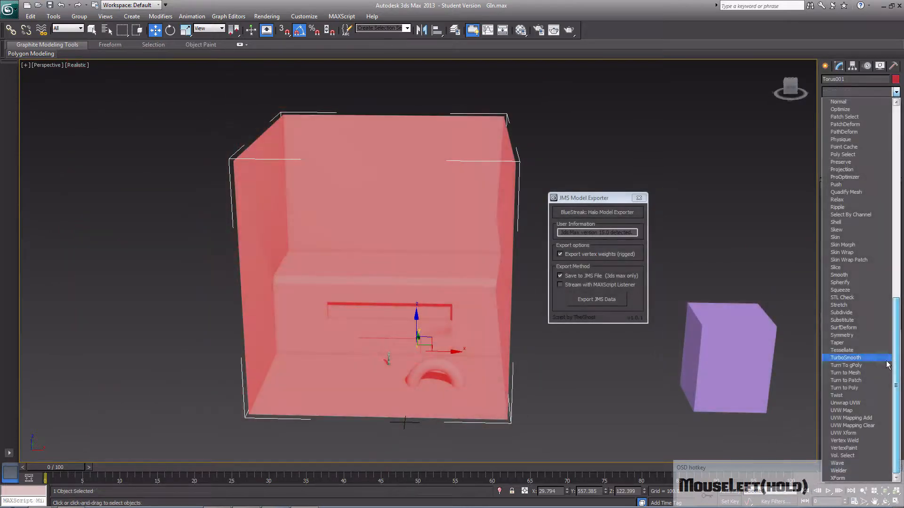
- Add an STL Check modifier to the room mesh and run the check for every error type
{"action": "left_click", "coordinate": [869, 297]}
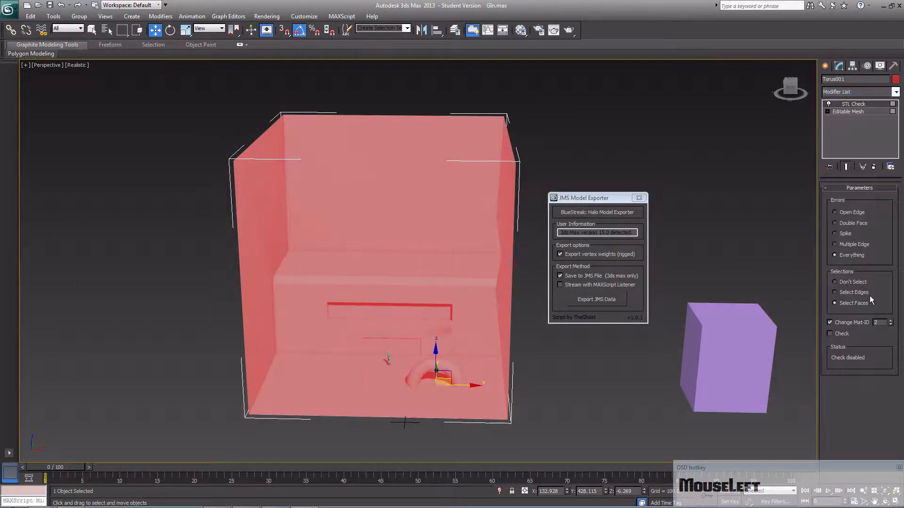
{"action": "left_click", "coordinate": [830, 334]}
{"action": "middle_click_drag", "start_coordinate": [652, 291], "coordinate": [634, 301]}
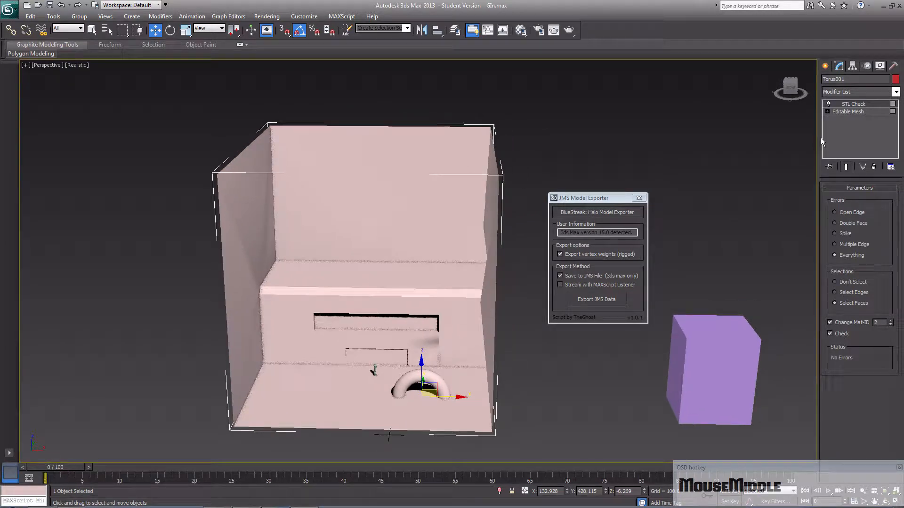
- Delete the STL Check modifier from the room mesh and convert the object to Editable Mesh
{"action": "right_click", "coordinate": [869, 104]}
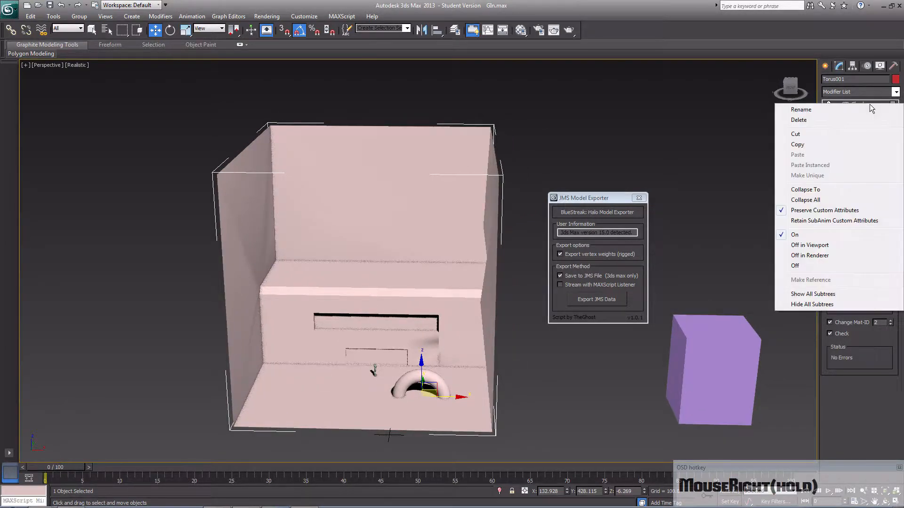
{"action": "left_click", "coordinate": [827, 119]}
{"action": "left_click", "coordinate": [676, 234]}
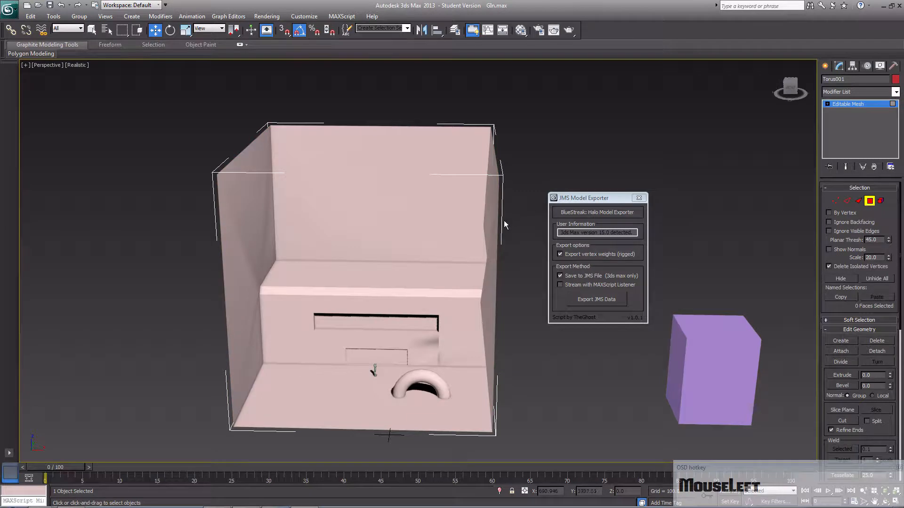
{"action": "right_click", "coordinate": [436, 224]}
{"action": "mouse_move", "coordinate": [470, 309]}
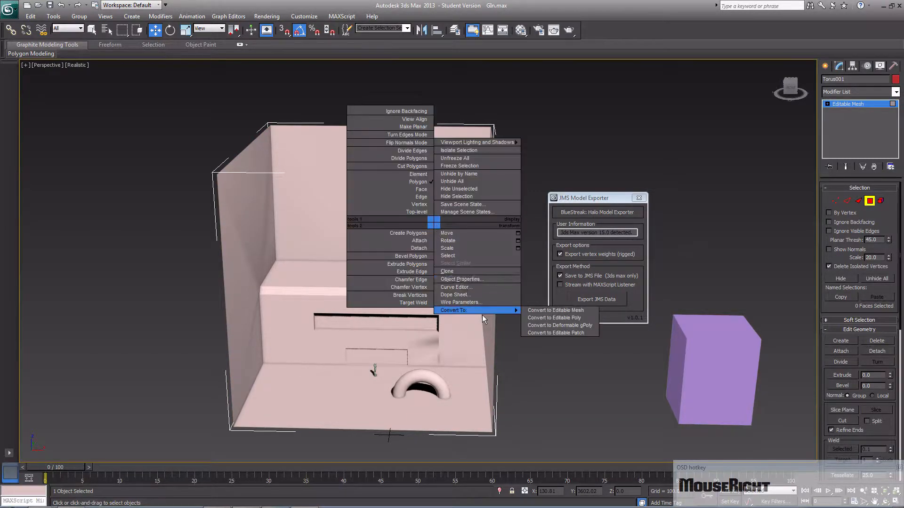
{"action": "left_click", "coordinate": [533, 309]}
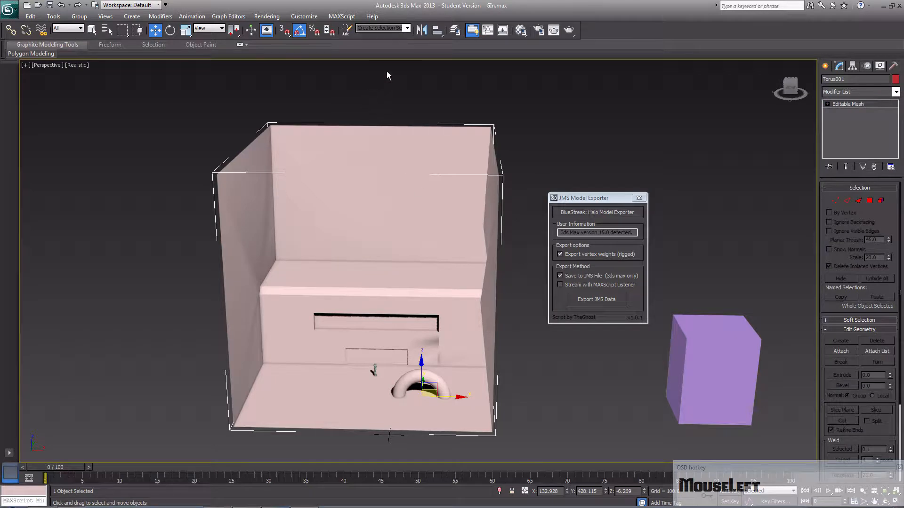
- Export the scene's JMS data over the existing GIn.jms file in the models folder
{"action": "left_click", "coordinate": [589, 299]}
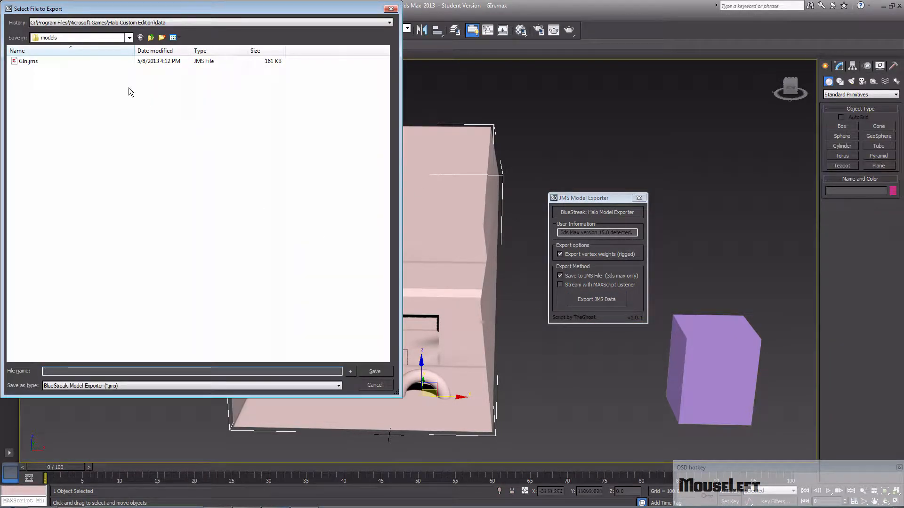
{"action": "double_click", "coordinate": [93, 61]}
{"action": "left_click", "coordinate": [464, 294]}
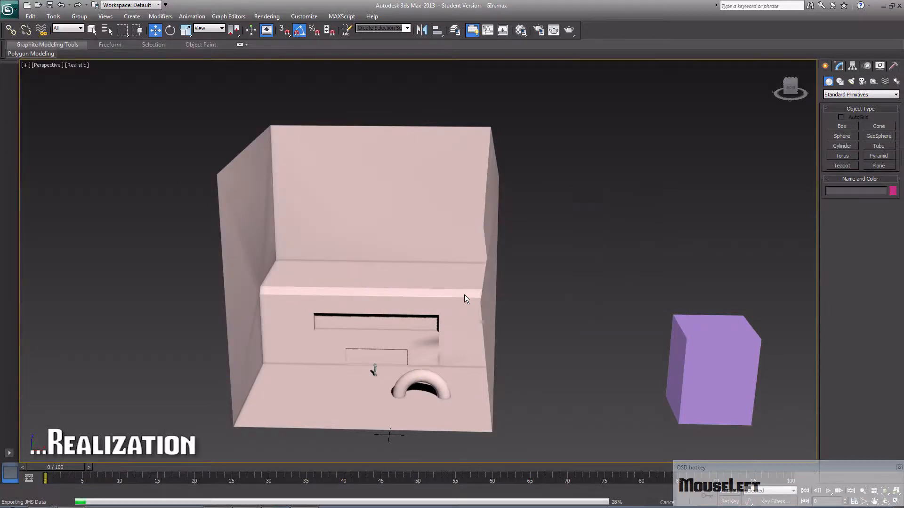
- Switch to the command prompt and rerun the tool structure levels\GIn GIn command
{"action": "mouse_move", "coordinate": [372, 498]}
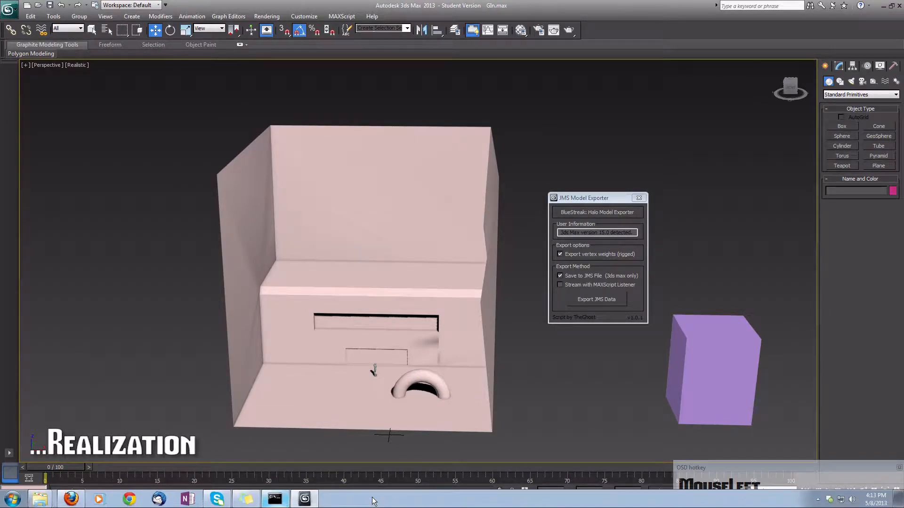
{"action": "left_click", "coordinate": [275, 498]}
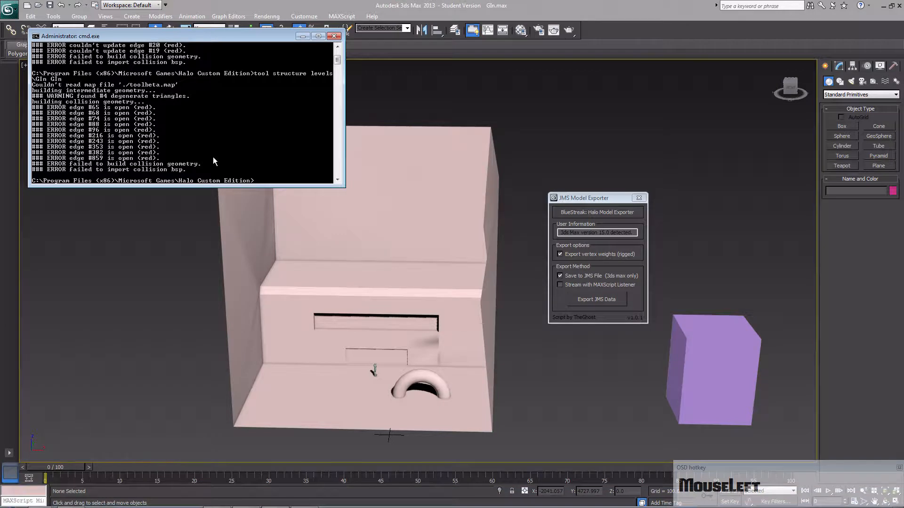
{"action": "key", "text": "Up"}
{"action": "key", "text": "Return"}
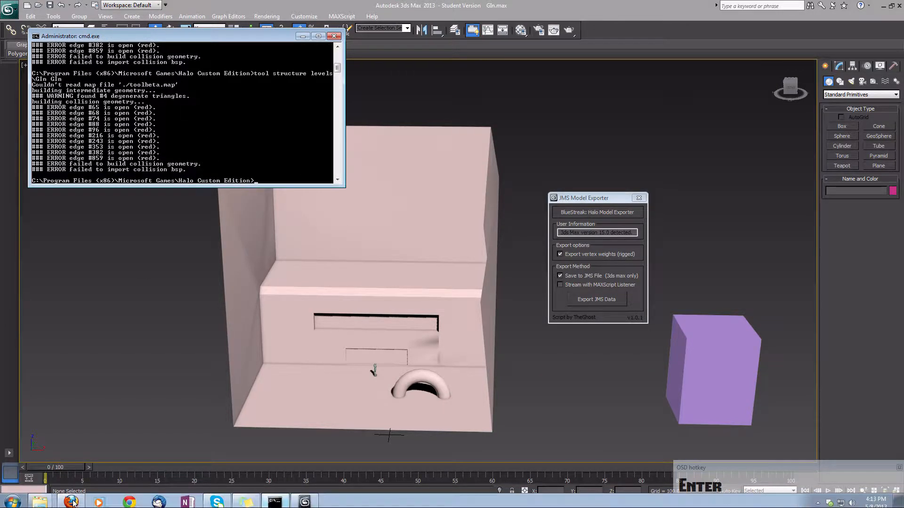
- Return to 3ds Max and import the GIn.wrl file into the scene with Create Primitives enabled
{"action": "left_click_drag", "start_coordinate": [40, 499], "coordinate": [87, 461]}
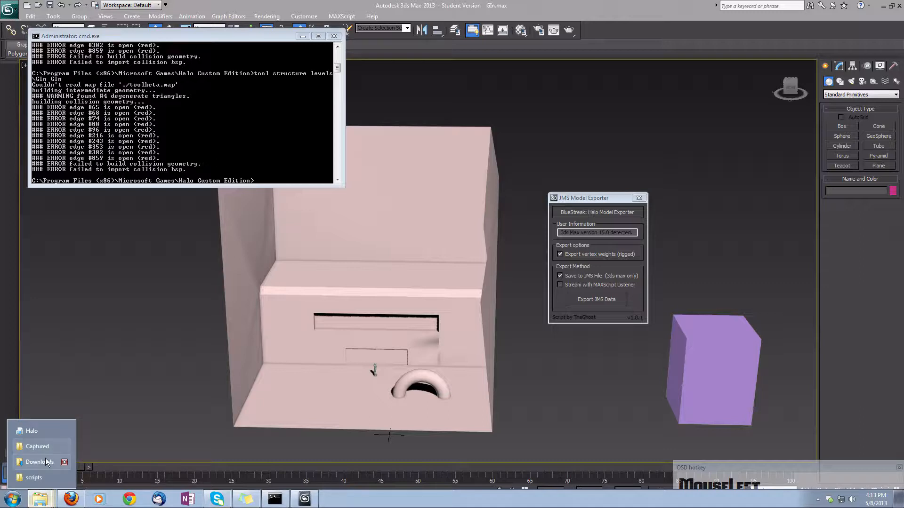
{"action": "left_click", "coordinate": [83, 262]}
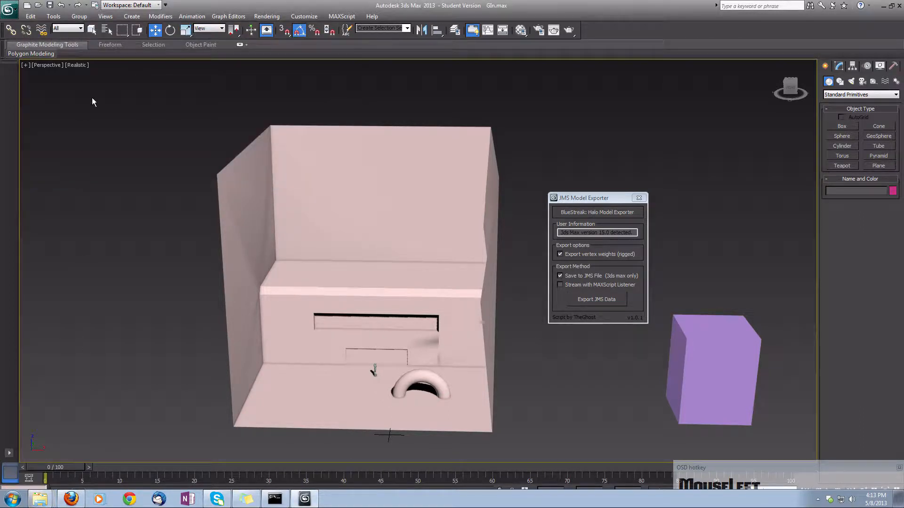
{"action": "left_click", "coordinate": [13, 15]}
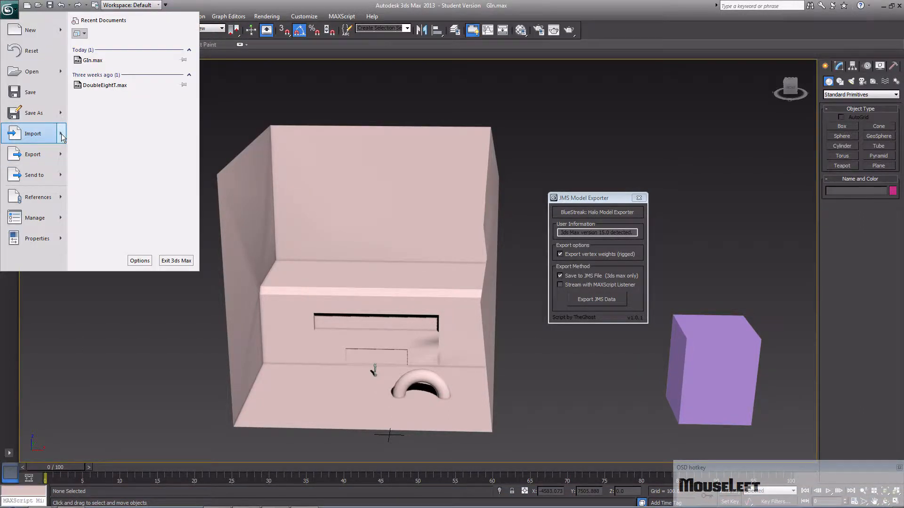
{"action": "mouse_move", "coordinate": [61, 133]}
{"action": "left_click", "coordinate": [122, 54]}
{"action": "left_click", "coordinate": [91, 183]}
{"action": "double_click", "coordinate": [91, 184]}
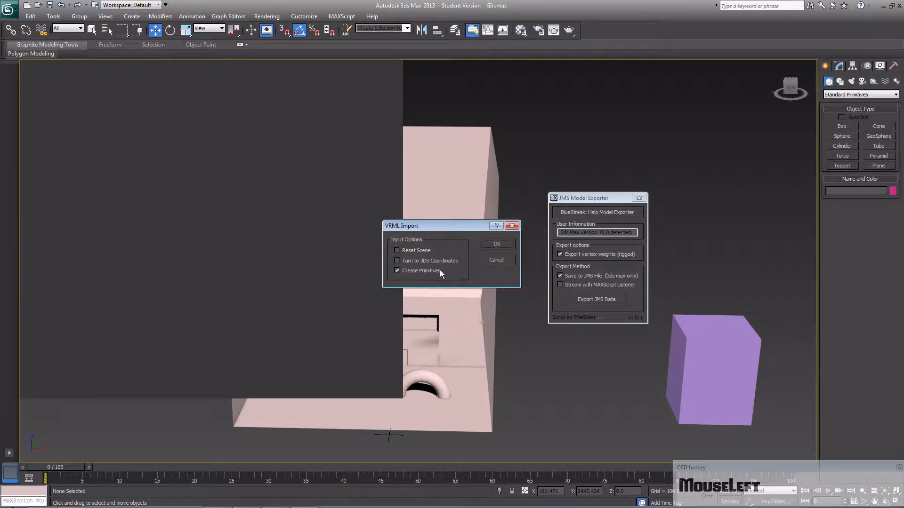
{"action": "left_click", "coordinate": [499, 244]}
- Examine the imported error markers along the base of the room's wall, toggling the wireframe display
{"action": "middle_click_drag", "start_coordinate": [469, 252], "coordinate": [346, 291]}
{"action": "scroll", "coordinate": [354, 281], "scroll_direction": "up", "scroll_amount": 8}
{"action": "scroll", "coordinate": [332, 282], "scroll_direction": "down", "scroll_amount": 3}
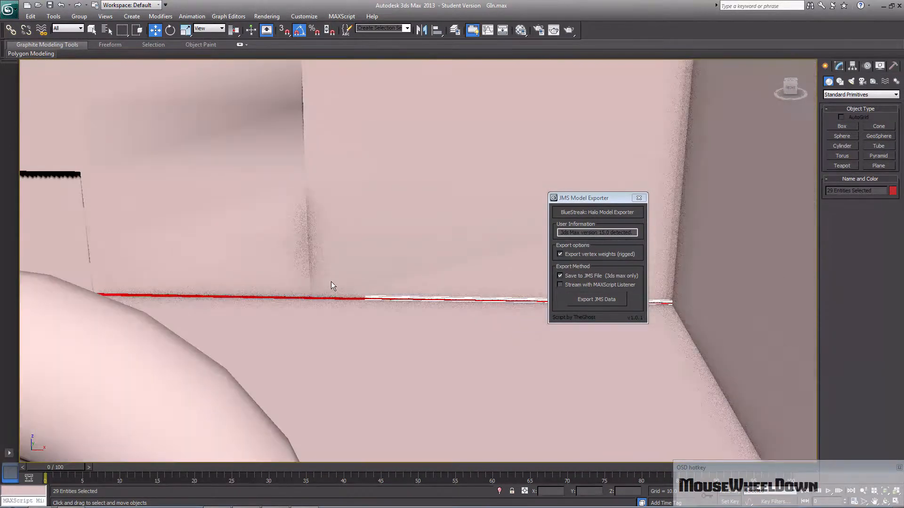
{"action": "key", "text": "F3"}
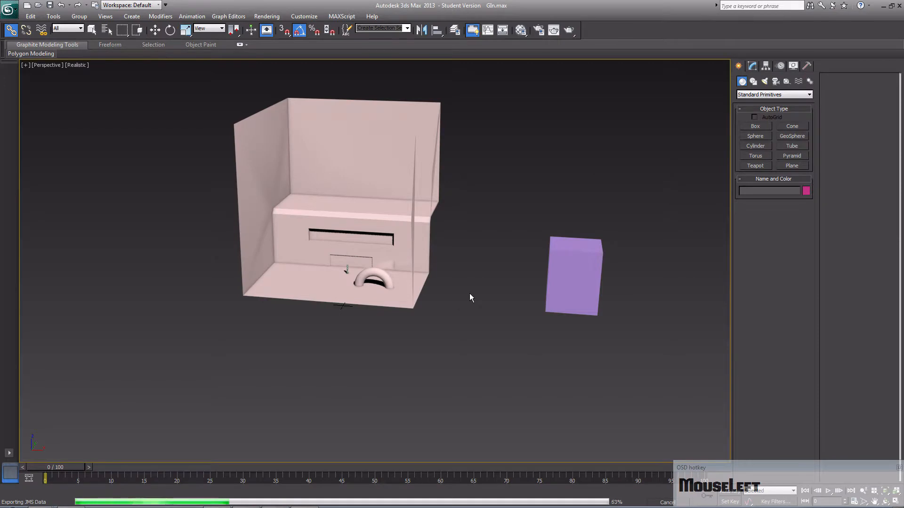
- Rebuild the GIn level structure from the command prompt by repeating the last tool command
{"action": "key", "text": "ctrl+e"}
{"action": "left_click", "coordinate": [279, 500]}
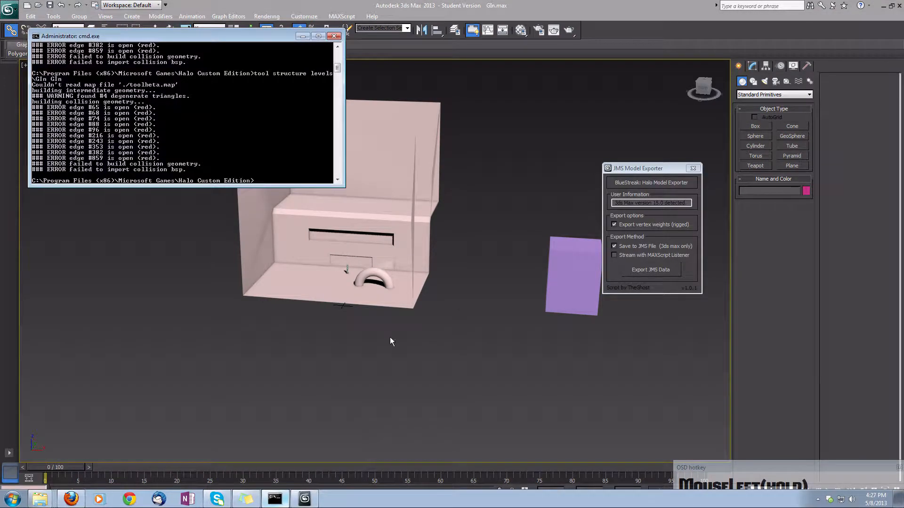
{"action": "key", "text": "Return"}
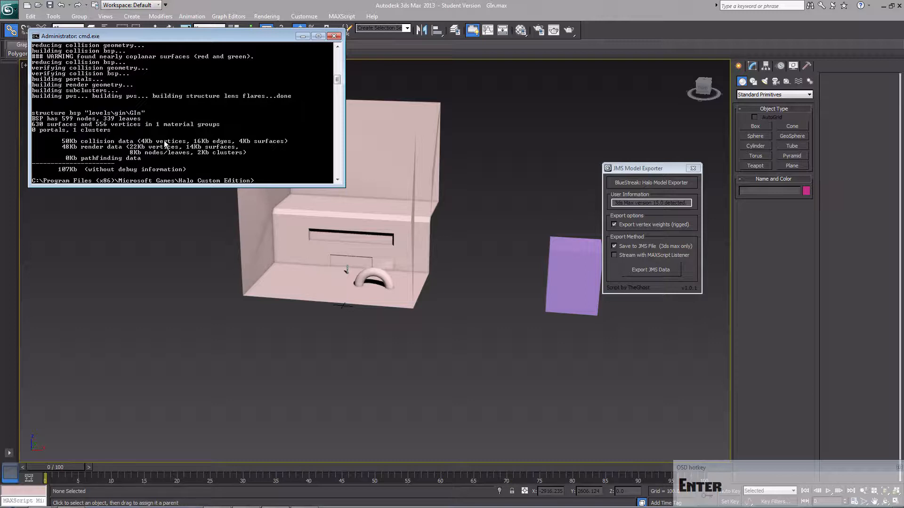
- Select the room mesh for polygon editing around the lower doorway recess near the character
{"action": "middle_click_drag", "start_coordinate": [408, 282], "coordinate": [431, 326]}
{"action": "scroll", "coordinate": [391, 295], "scroll_direction": "up", "scroll_amount": 6}
{"action": "mouse_move", "coordinate": [392, 295]}
{"action": "middle_mouse_down"}
{"action": "mouse_move", "coordinate": [348, 306]}
{"action": "mouse_move", "coordinate": [401, 288]}
{"action": "middle_mouse_up"}
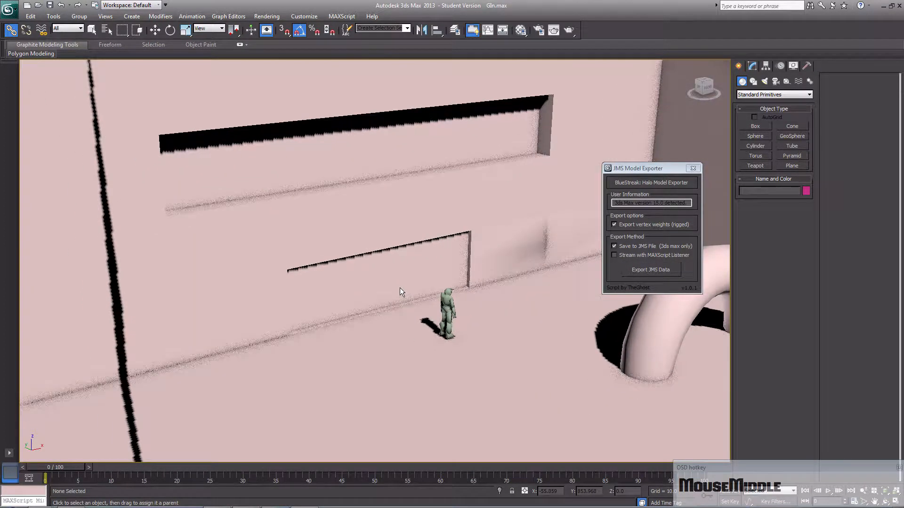
{"action": "left_click", "coordinate": [752, 66]}
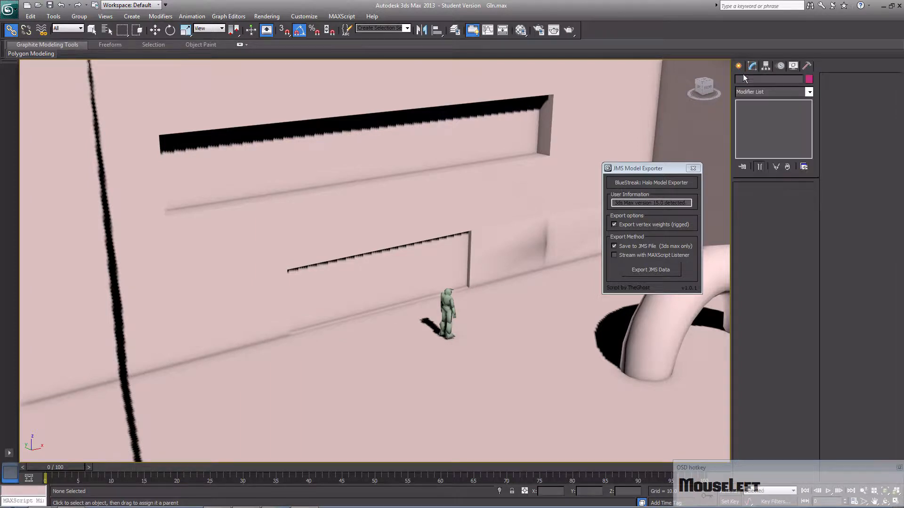
{"action": "left_click", "coordinate": [449, 270]}
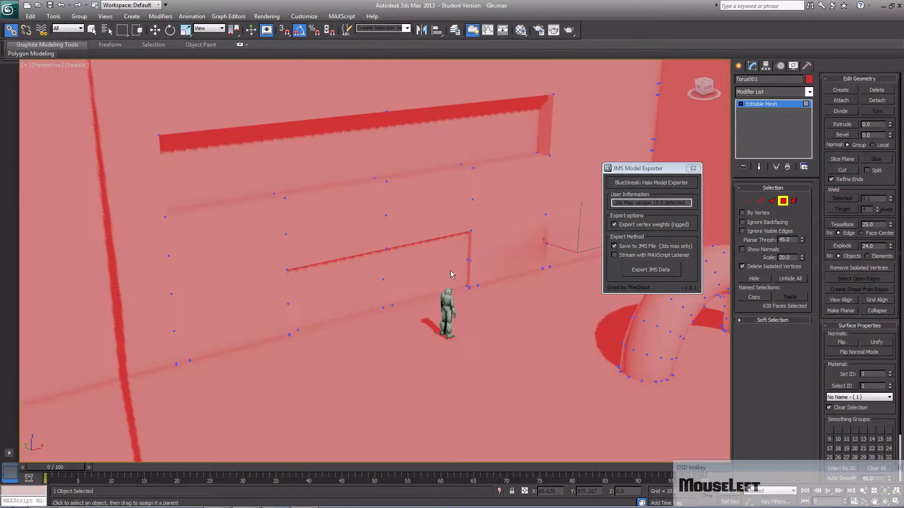
{"action": "right_click", "coordinate": [547, 332]}
- Try to select the wall faces inside the lower doorway outline with the Select Object tool
{"action": "left_click", "coordinate": [92, 31]}
{"action": "left_click", "coordinate": [339, 286]}
{"action": "left_click", "coordinate": [87, 31]}
{"action": "left_click", "coordinate": [364, 293]}
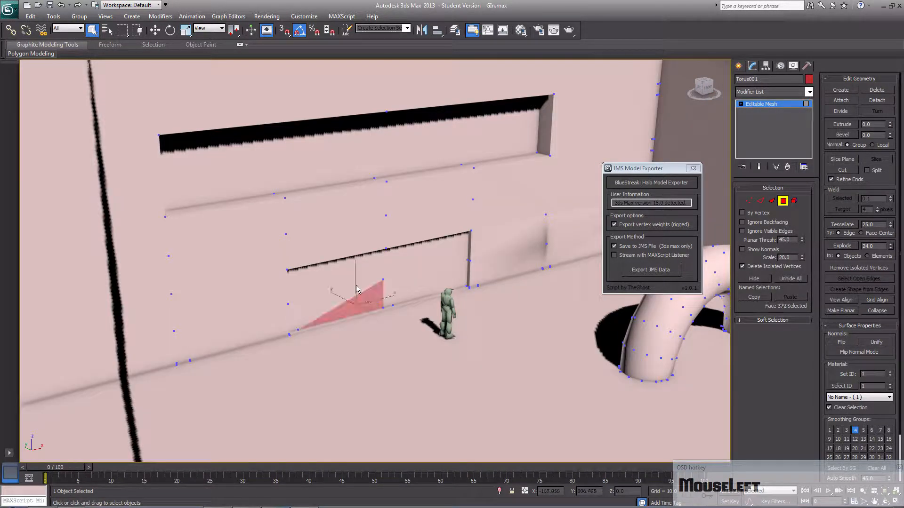
{"action": "left_click", "coordinate": [357, 288], "text": "ctrl"}
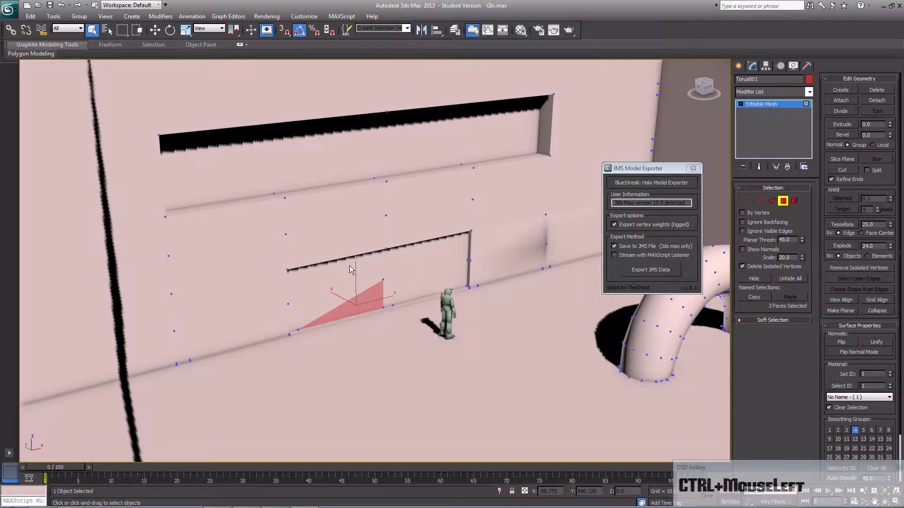
{"action": "left_click", "coordinate": [373, 289], "text": "ctrl"}
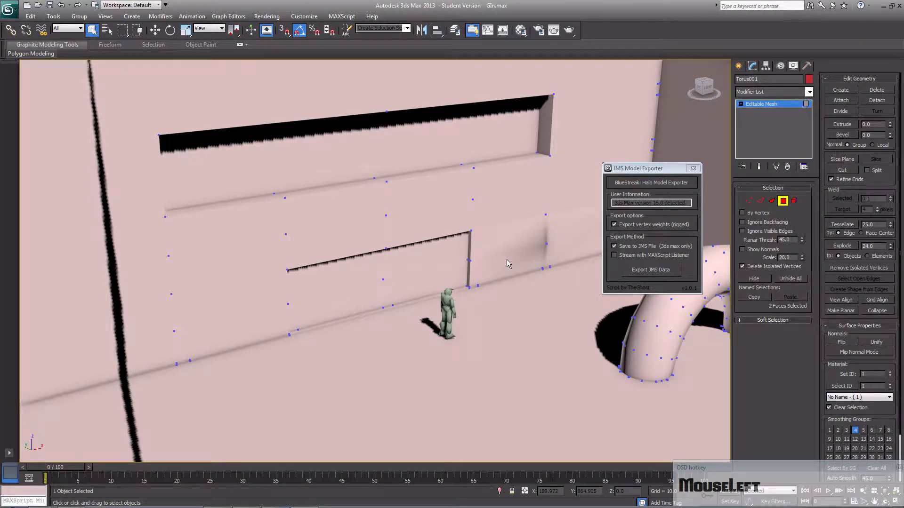
- Enable Ignore Backfacing and select the ten faces that fill the lower doorway recess
{"action": "left_click", "coordinate": [742, 222]}
{"action": "left_click", "coordinate": [462, 355]}
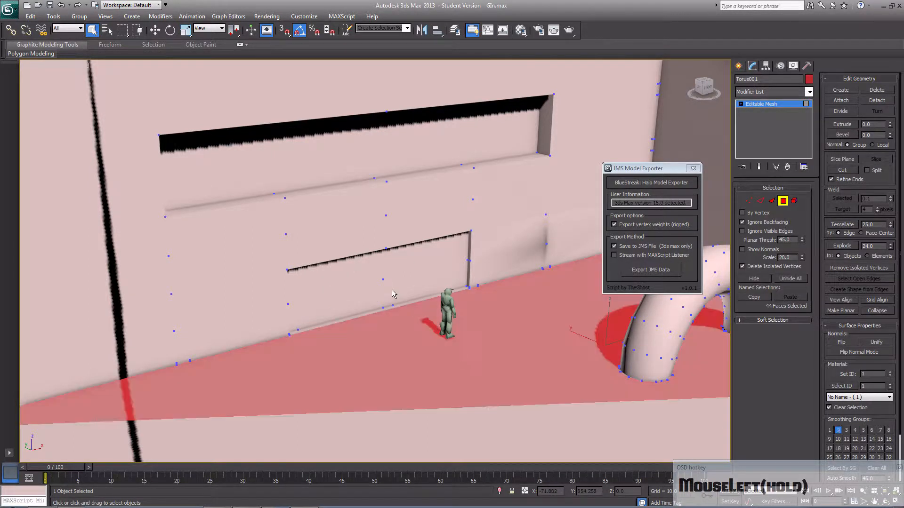
{"action": "left_click", "coordinate": [391, 290]}
{"action": "left_click", "coordinate": [353, 292], "text": "ctrl"}
{"action": "left_click", "coordinate": [338, 281], "text": "ctrl"}
{"action": "left_click", "coordinate": [351, 300], "text": "ctrl"}
{"action": "left_click", "coordinate": [349, 267], "text": "ctrl"}
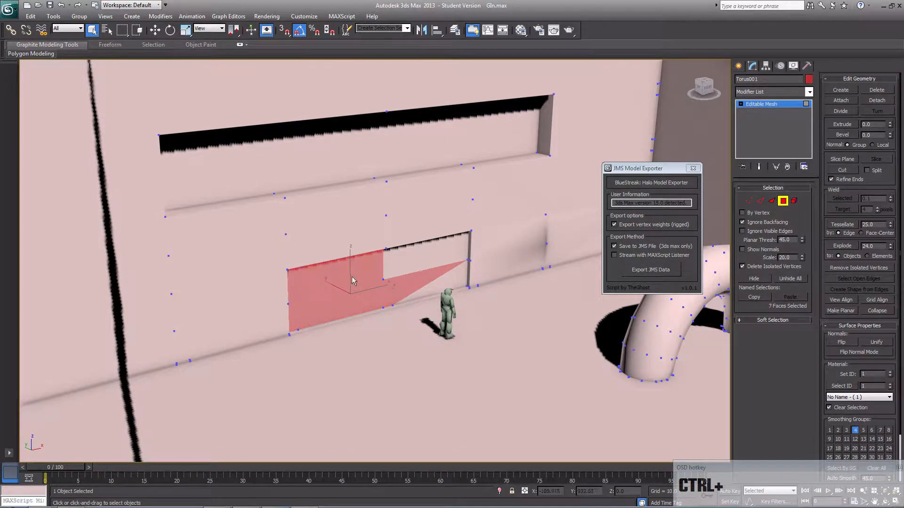
{"action": "left_click", "coordinate": [426, 264], "text": "ctrl"}
{"action": "left_click", "coordinate": [437, 285], "text": "ctrl"}
{"action": "left_click", "coordinate": [402, 266], "text": "ctrl"}
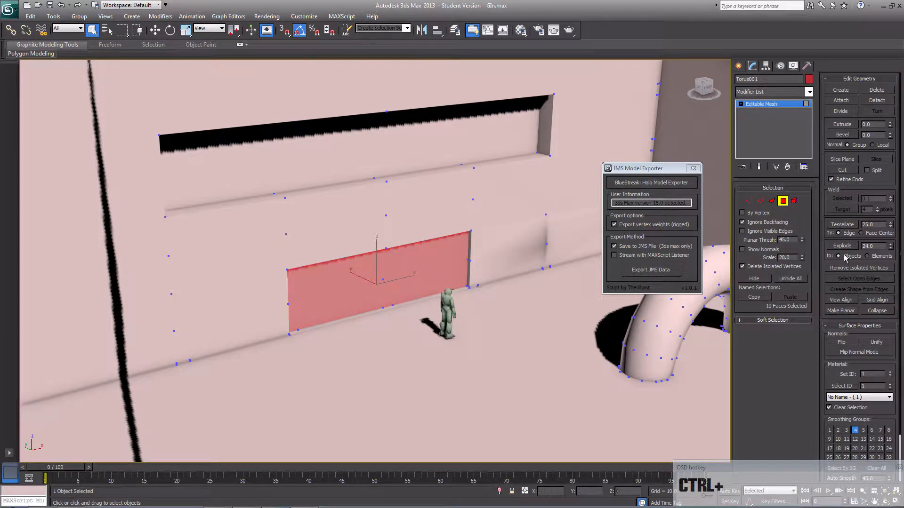
- Extrude the selected doorway faces inward with a negative amount, away from the room
{"action": "left_click_drag", "start_coordinate": [889, 126], "coordinate": [890, 158]}
{"action": "middle_click_drag", "start_coordinate": [368, 227], "coordinate": [376, 299], "text": "alt"}
{"action": "scroll", "coordinate": [377, 299], "scroll_direction": "down", "scroll_amount": 3}
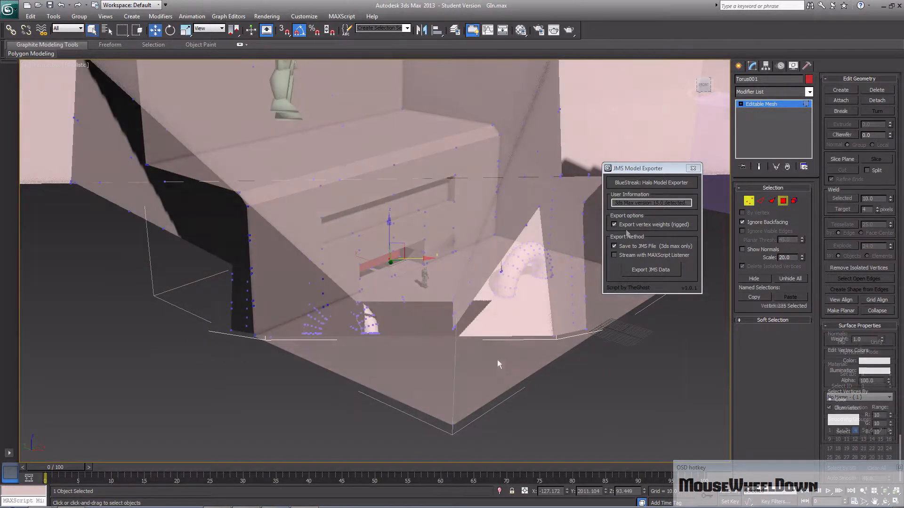
- Inspect the room mesh's extended geometry from several sides, deselecting its vertices and switching to wireframe
{"action": "scroll", "coordinate": [503, 360], "scroll_direction": "down", "scroll_amount": 3}
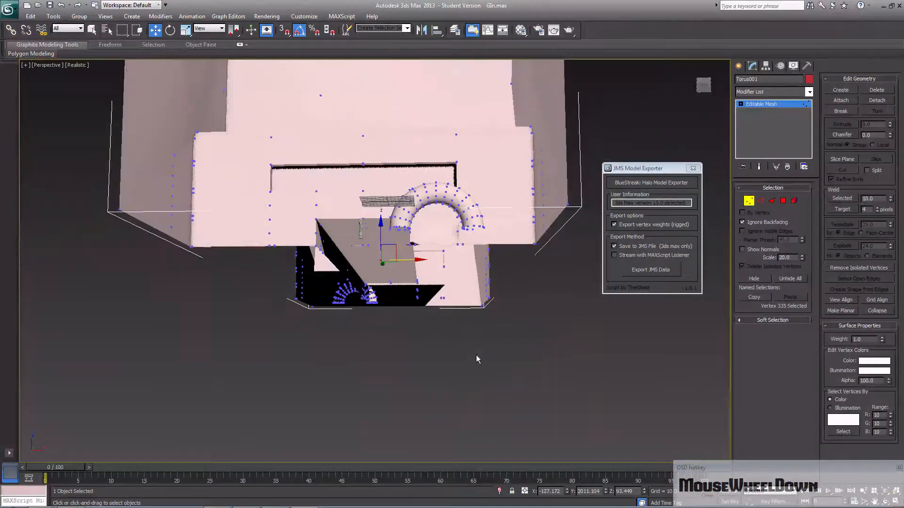
{"action": "middle_click_drag", "start_coordinate": [475, 354], "coordinate": [399, 332], "text": "alt"}
{"action": "scroll", "coordinate": [397, 328], "scroll_direction": "up", "scroll_amount": 6}
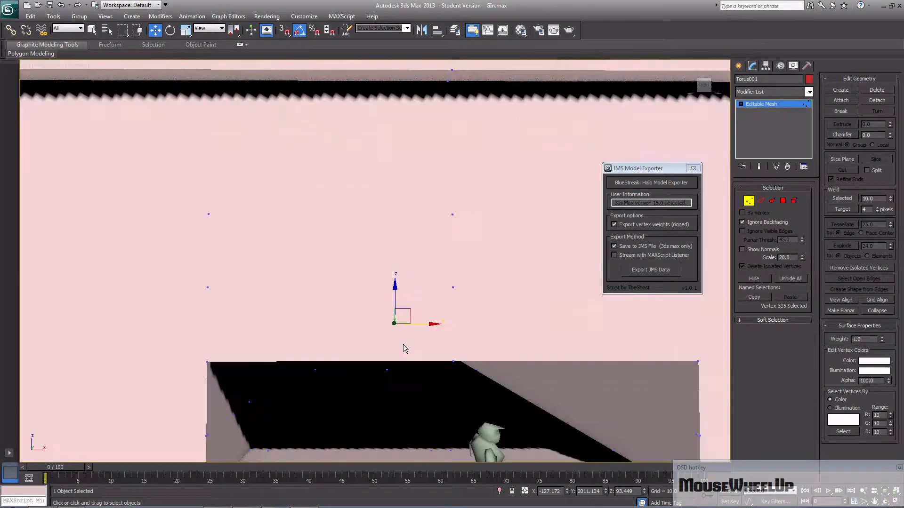
{"action": "middle_click_drag", "start_coordinate": [401, 359], "coordinate": [263, 318], "text": "alt"}
{"action": "scroll", "coordinate": [369, 363], "scroll_direction": "down", "scroll_amount": 6}
{"action": "left_click", "coordinate": [228, 289]}
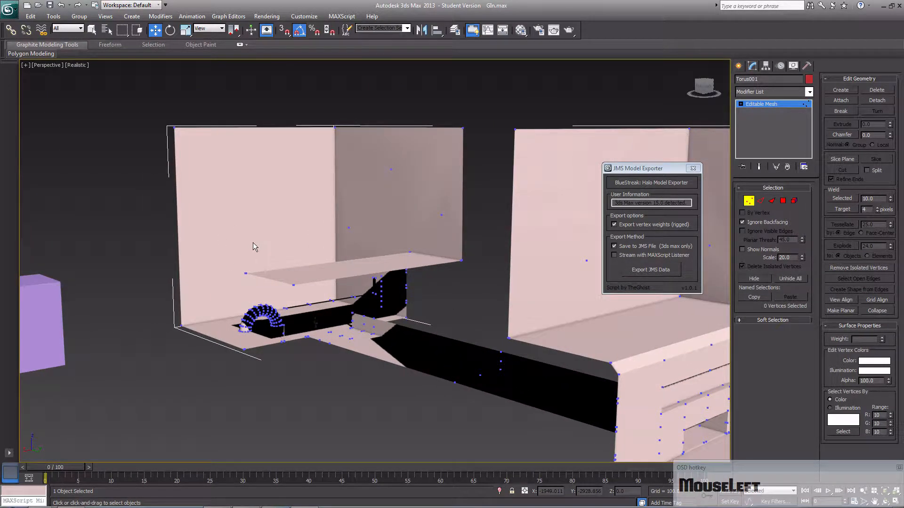
{"action": "key", "text": "F3"}
{"action": "mouse_move", "coordinate": [253, 242]}
{"action": "middle_mouse_down"}
{"action": "mouse_move", "coordinate": [256, 284]}
{"action": "mouse_move", "coordinate": [230, 241]}
{"action": "middle_mouse_up"}
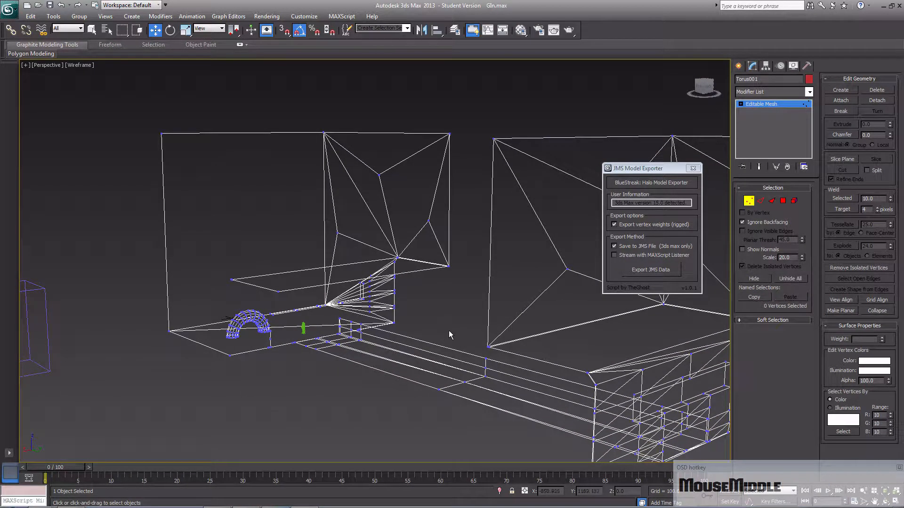
- Convert the room mesh to an Editable Poly
{"action": "mouse_move", "coordinate": [450, 329]}
{"action": "middle_mouse_down", "text": "alt"}
{"action": "mouse_move", "coordinate": [486, 325]}
{"action": "mouse_move", "coordinate": [473, 302]}
{"action": "middle_mouse_up", "text": "alt"}
{"action": "key", "text": "F3"}
{"action": "scroll", "coordinate": [518, 351], "scroll_direction": "up", "scroll_amount": 5}
{"action": "middle_click_drag", "start_coordinate": [518, 351], "coordinate": [402, 223]}
{"action": "mouse_move", "coordinate": [457, 271]}
{"action": "middle_mouse_down"}
{"action": "mouse_move", "coordinate": [471, 318]}
{"action": "mouse_move", "coordinate": [401, 298]}
{"action": "mouse_move", "coordinate": [500, 320]}
{"action": "middle_mouse_up"}
{"action": "key", "text": "F3"}
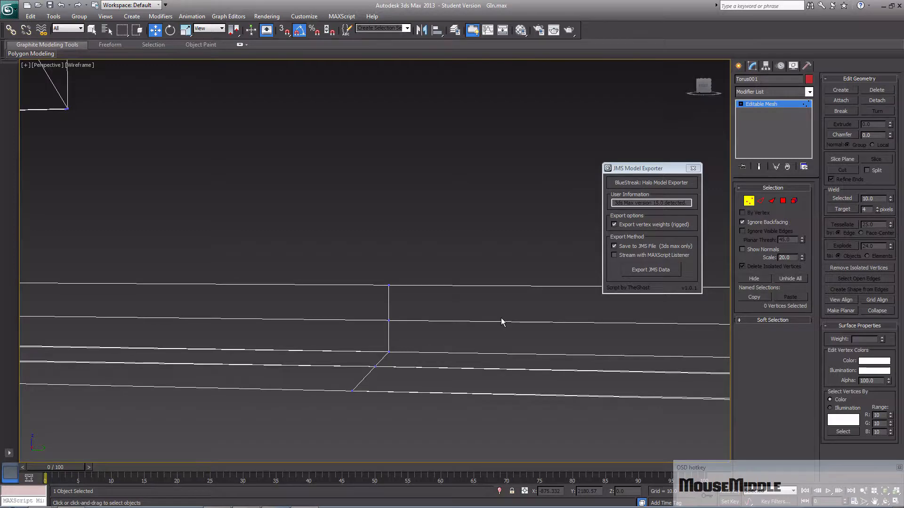
{"action": "scroll", "coordinate": [499, 310], "scroll_direction": "down", "scroll_amount": 5}
{"action": "right_click", "coordinate": [495, 282]}
{"action": "mouse_move", "coordinate": [499, 365]}
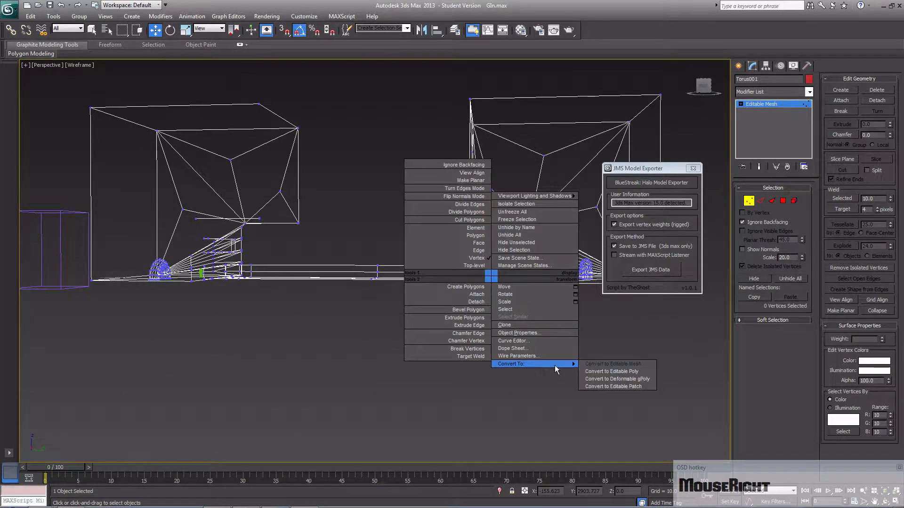
{"action": "left_click", "coordinate": [605, 375]}
- Enable Ignore Backfacing and select the upper and lower wall polygons of one section of the connecting corridor
{"action": "middle_click_drag", "start_coordinate": [505, 320], "coordinate": [419, 298]}
{"action": "scroll", "coordinate": [447, 349], "scroll_direction": "up", "scroll_amount": 8}
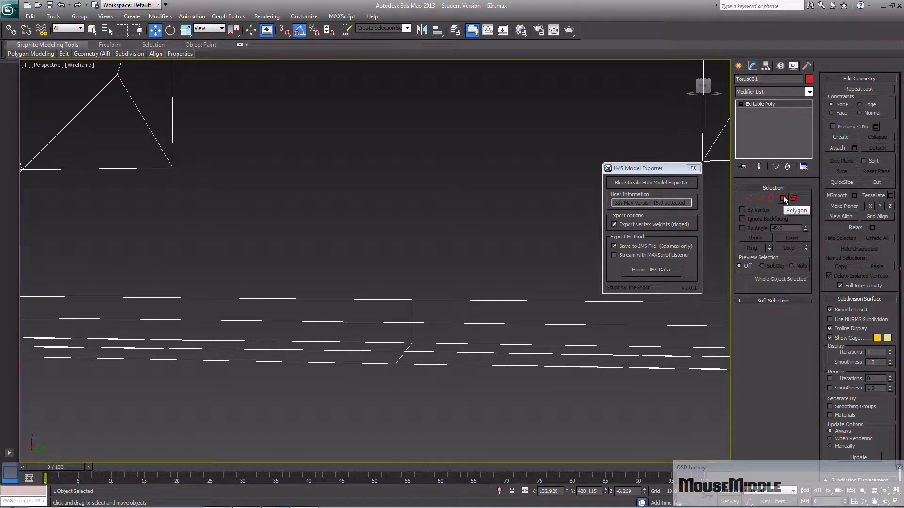
{"action": "left_click", "coordinate": [760, 198]}
{"action": "left_click", "coordinate": [478, 302]}
{"action": "middle_click_drag", "start_coordinate": [478, 303], "coordinate": [413, 324]}
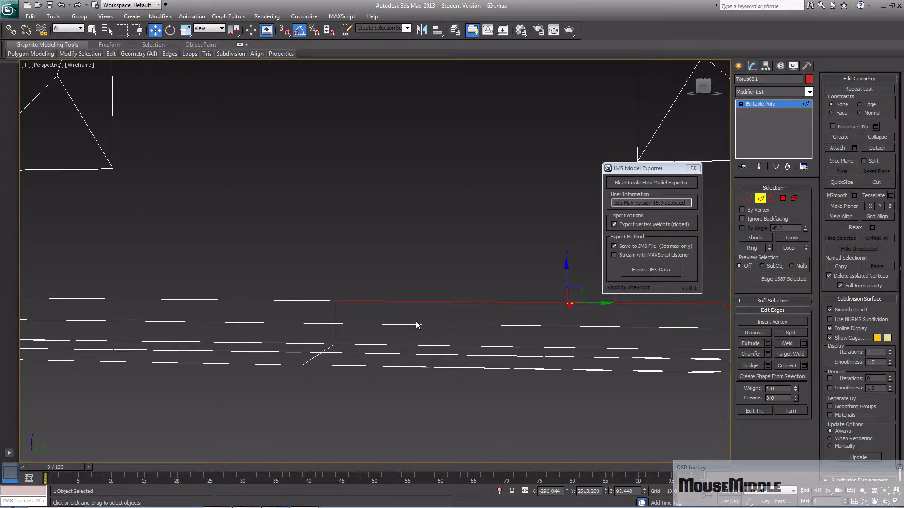
{"action": "left_click", "coordinate": [783, 199]}
{"action": "left_click", "coordinate": [357, 324]}
{"action": "middle_click_drag", "start_coordinate": [472, 348], "coordinate": [433, 353]}
{"action": "left_click", "coordinate": [749, 221]}
{"action": "left_click", "coordinate": [495, 342]}
{"action": "middle_click_drag", "start_coordinate": [493, 340], "coordinate": [447, 363]}
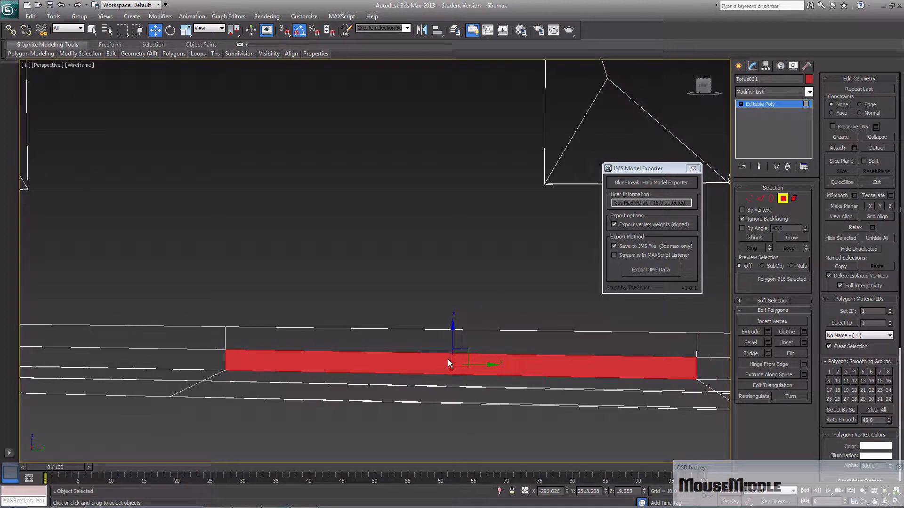
{"action": "middle_click_drag", "start_coordinate": [490, 359], "coordinate": [414, 359]}
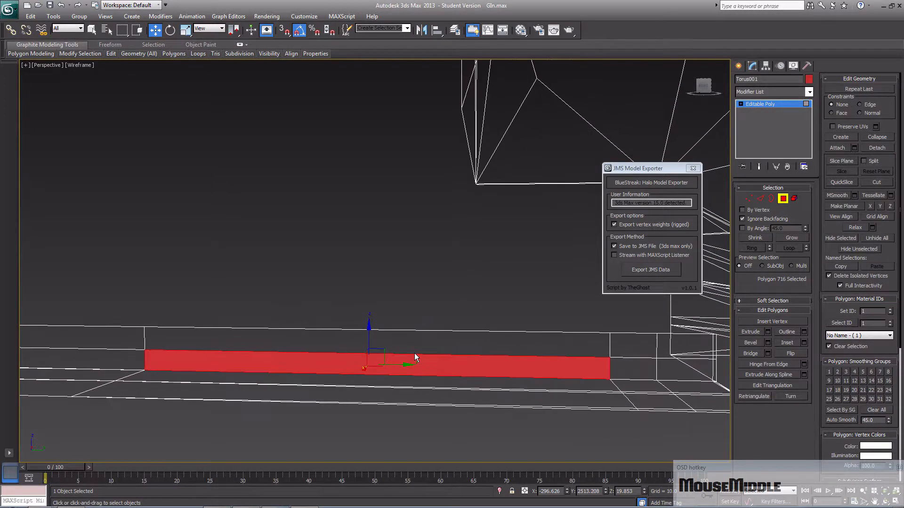
{"action": "left_click", "coordinate": [418, 348], "text": "ctrl"}
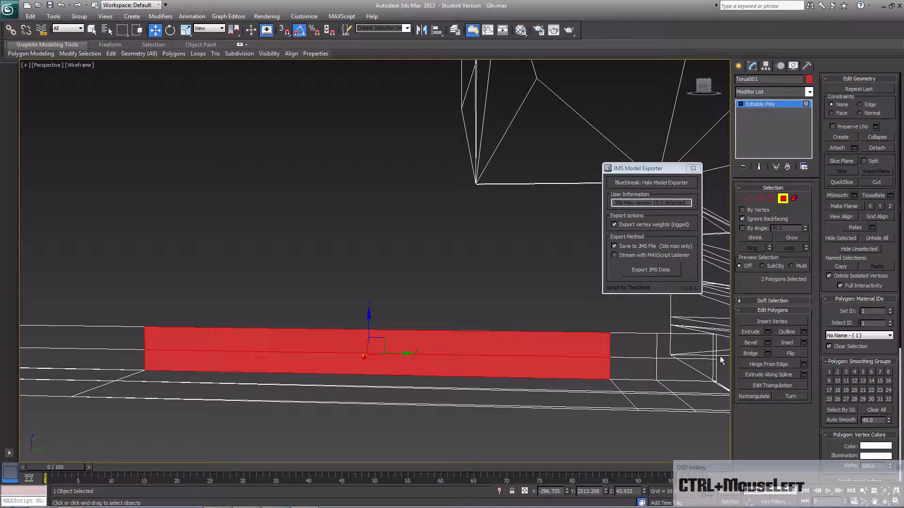
- Inset the two selected corridor wall polygons slightly by eye, without extruding them
{"action": "left_click", "coordinate": [793, 343]}
{"action": "left_click_drag", "start_coordinate": [487, 349], "coordinate": [529, 389]}
{"action": "middle_click_drag", "start_coordinate": [529, 389], "coordinate": [509, 388]}
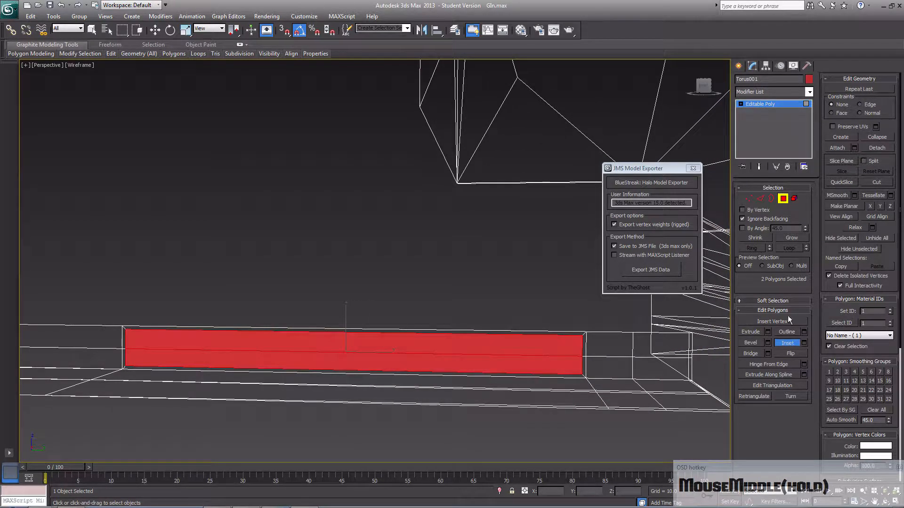
{"action": "left_click", "coordinate": [767, 332]}
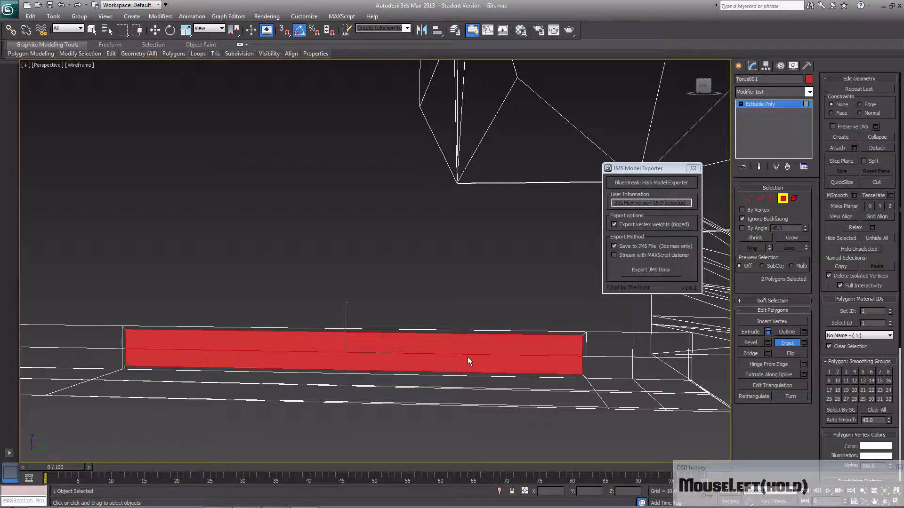
{"action": "left_click_drag", "start_coordinate": [470, 361], "coordinate": [472, 351]}
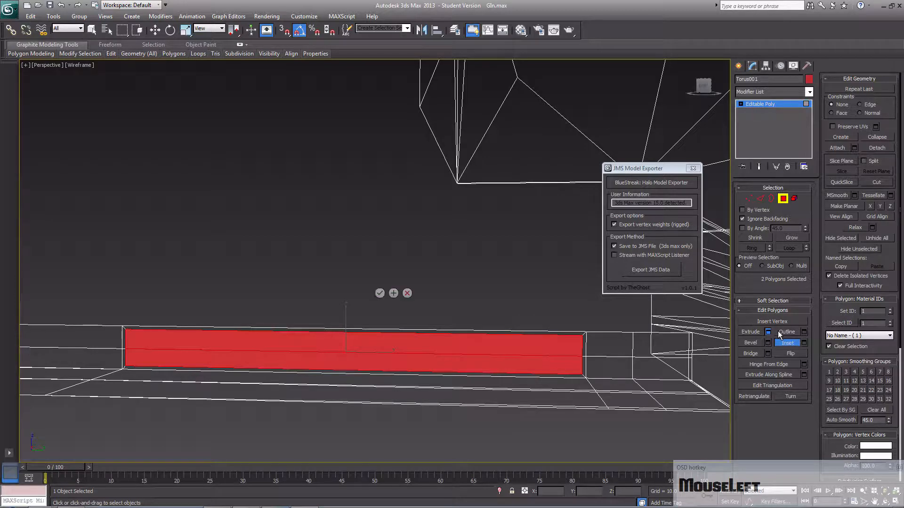
{"action": "left_click", "coordinate": [408, 294]}
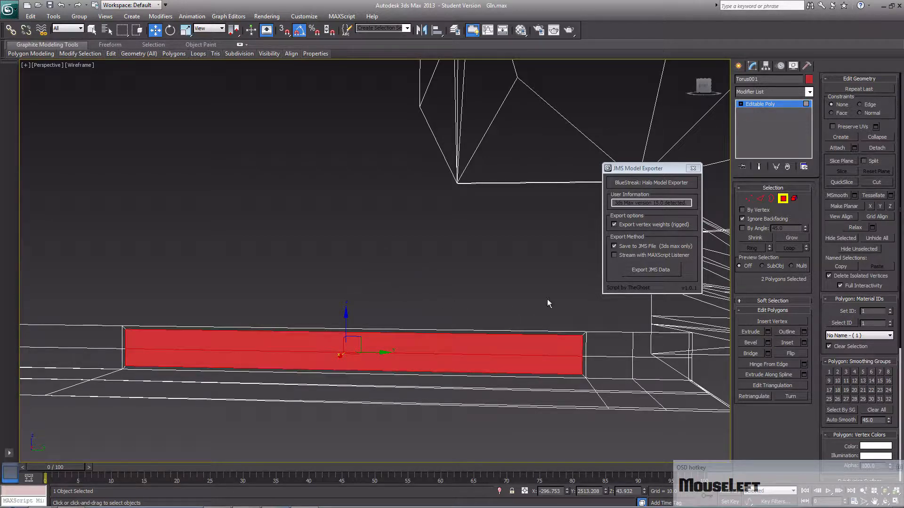
- Inset the same two corridor wall polygons by an amount of 5.0
{"action": "left_click", "coordinate": [804, 344]}
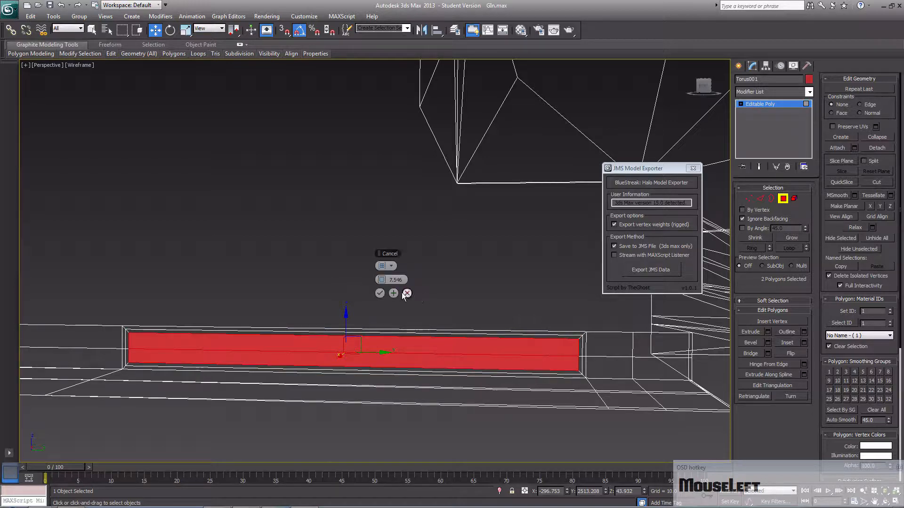
{"action": "mouse_move", "coordinate": [385, 281]}
{"action": "left_mouse_down"}
{"action": "mouse_move", "coordinate": [409, 281]}
{"action": "mouse_move", "coordinate": [377, 285]}
{"action": "left_mouse_up"}
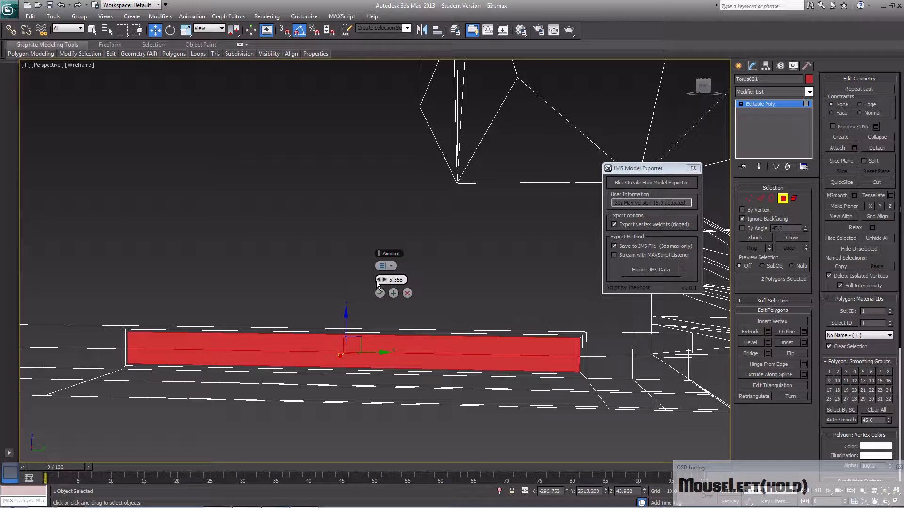
{"action": "left_click", "coordinate": [397, 280]}
{"action": "key", "text": "BackSpace"}
{"action": "key", "text": "BackSpace"}
{"action": "key", "text": "BackSpace"}
{"action": "key", "text": "Return"}
{"action": "left_click", "coordinate": [382, 294]}
{"action": "middle_click_drag", "start_coordinate": [391, 300], "coordinate": [555, 298]}
{"action": "middle_click_drag", "start_coordinate": [324, 327], "coordinate": [400, 329]}
- Select the two wall polygons of the adjoining corridor section and inset them by 5.0
{"action": "left_click", "coordinate": [374, 317]}
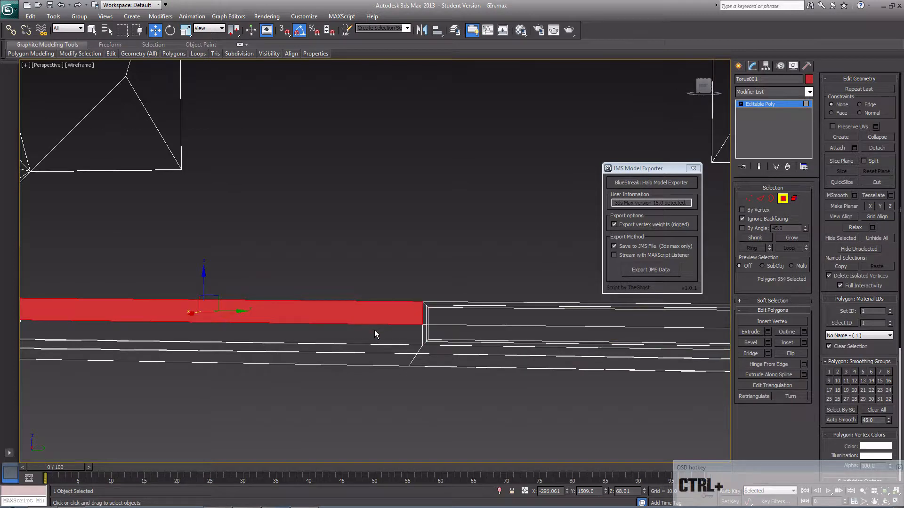
{"action": "left_click", "coordinate": [374, 331], "text": "ctrl"}
{"action": "left_click", "coordinate": [804, 342]}
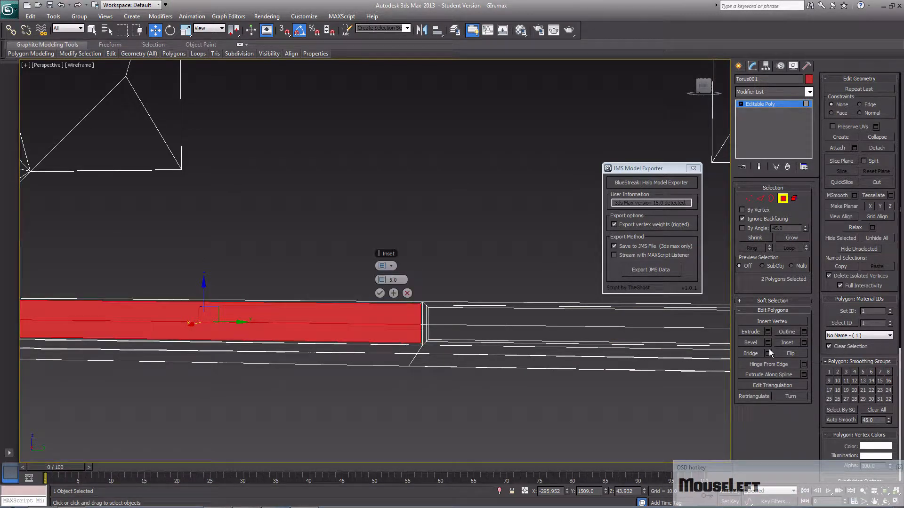
{"action": "left_click", "coordinate": [380, 295]}
{"action": "middle_click_drag", "start_coordinate": [463, 281], "coordinate": [410, 287]}
{"action": "left_click", "coordinate": [409, 287]}
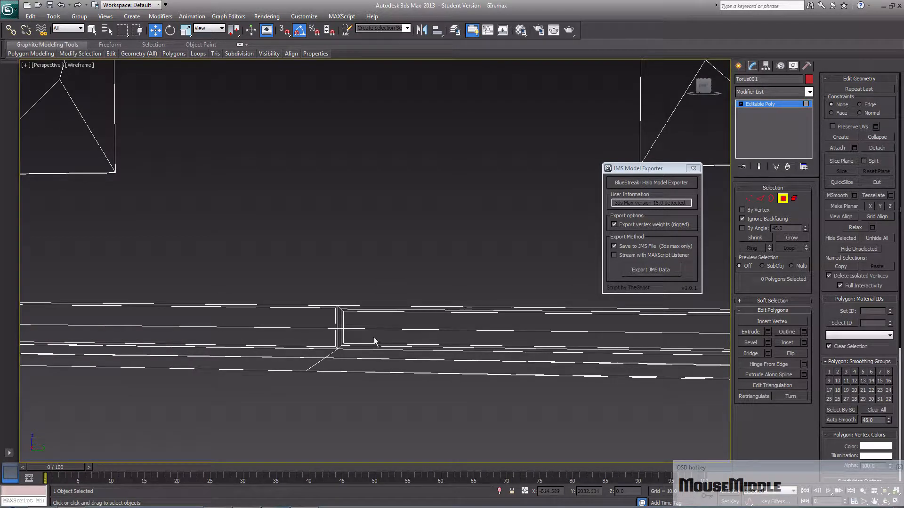
{"action": "left_click", "coordinate": [325, 333]}
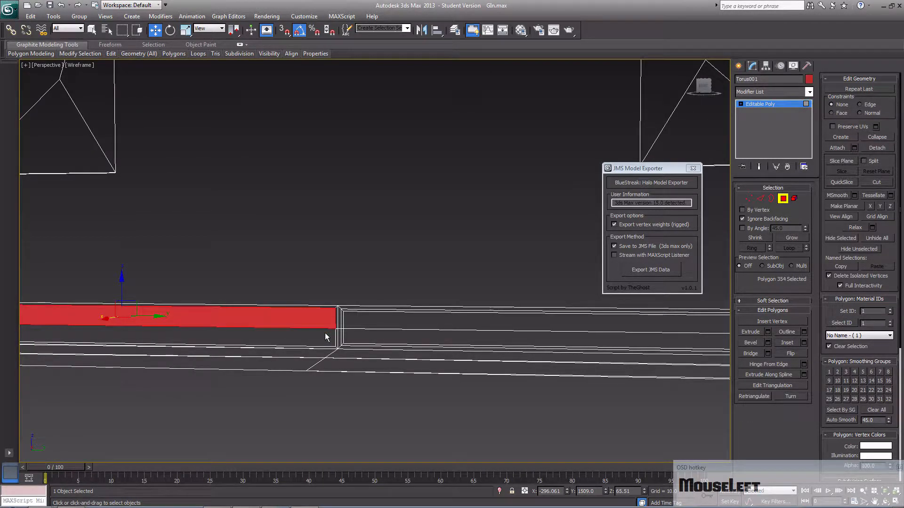
- Undo all the insets on both corridor wall sections, back to the original two-polygon selection
{"action": "key", "text": "ctrl+z"}
{"action": "key", "text": "ctrl+z"}
{"action": "key", "text": "ctrl+z"}
{"action": "left_click", "coordinate": [371, 336]}
{"action": "key", "text": "ctrl+z"}
{"action": "key", "text": "ctrl+z"}
{"action": "key", "text": "ctrl+z"}
{"action": "key", "text": "ctrl+z"}
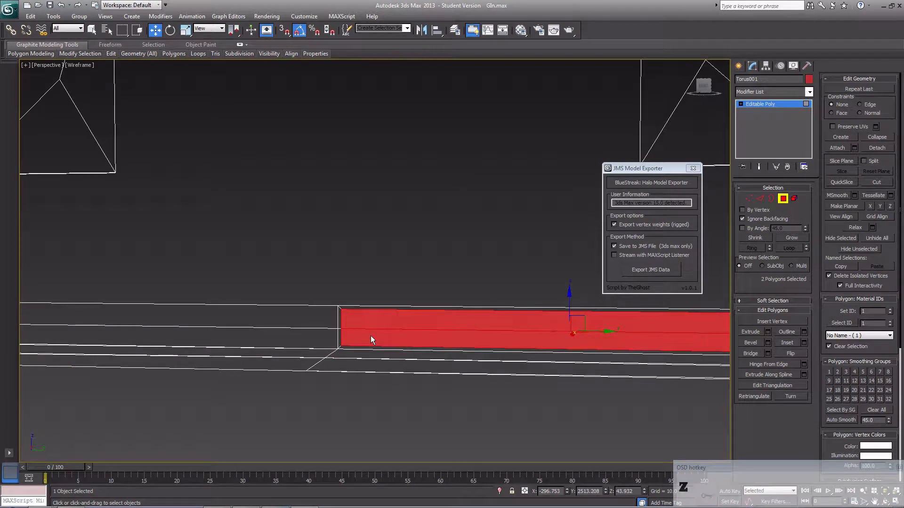
{"action": "key", "text": "ctrl+z"}
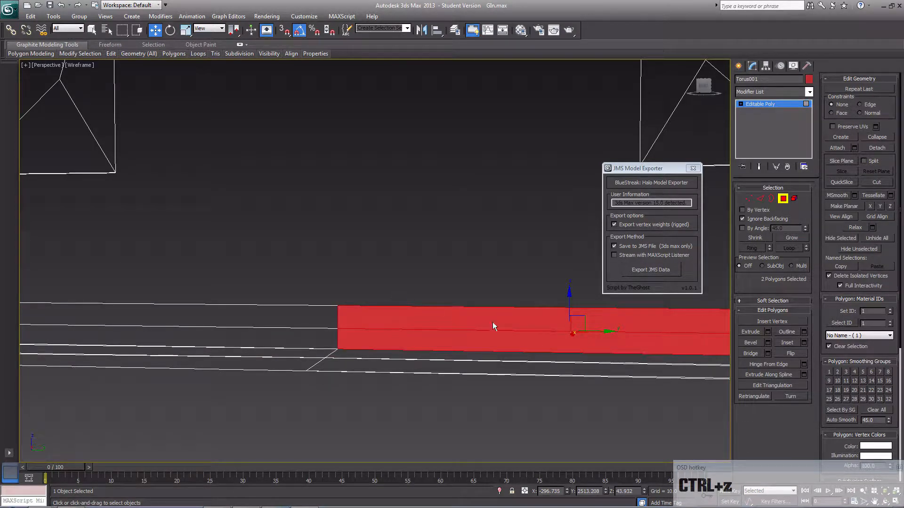
- Inset the two selected wall polygons of the first corridor section by 5.0 in a single pass
{"action": "left_click", "coordinate": [805, 342]}
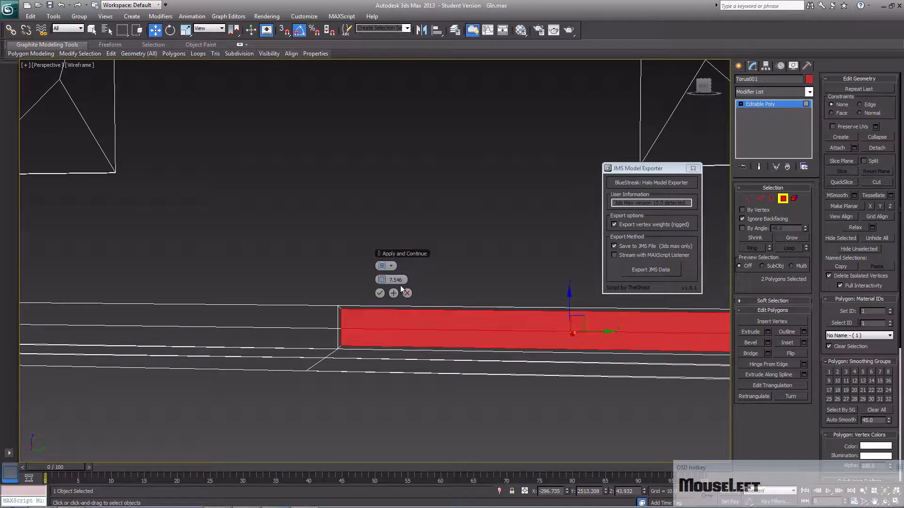
{"action": "key", "text": "Return"}
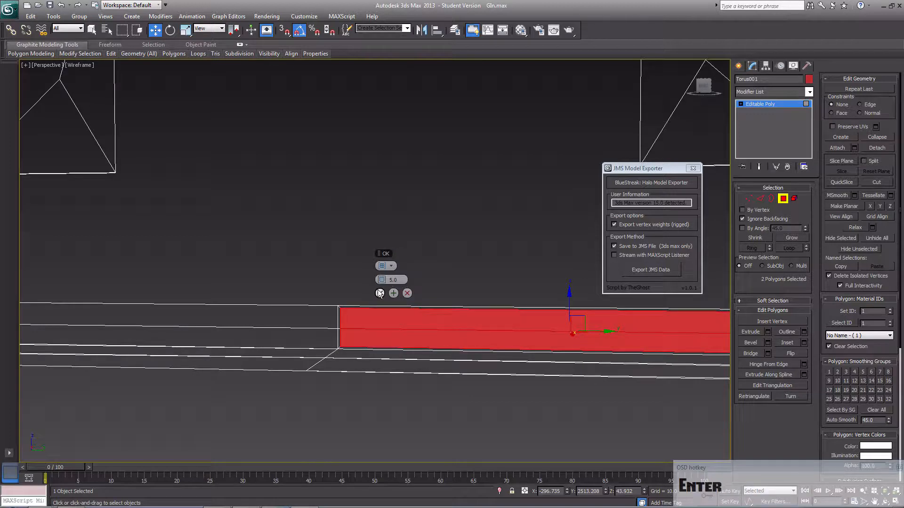
{"action": "left_click", "coordinate": [379, 293]}
- Inset the adjoining corridor section's two wall polygons by the same 5.0 amount and check the result
{"action": "left_click", "coordinate": [310, 323]}
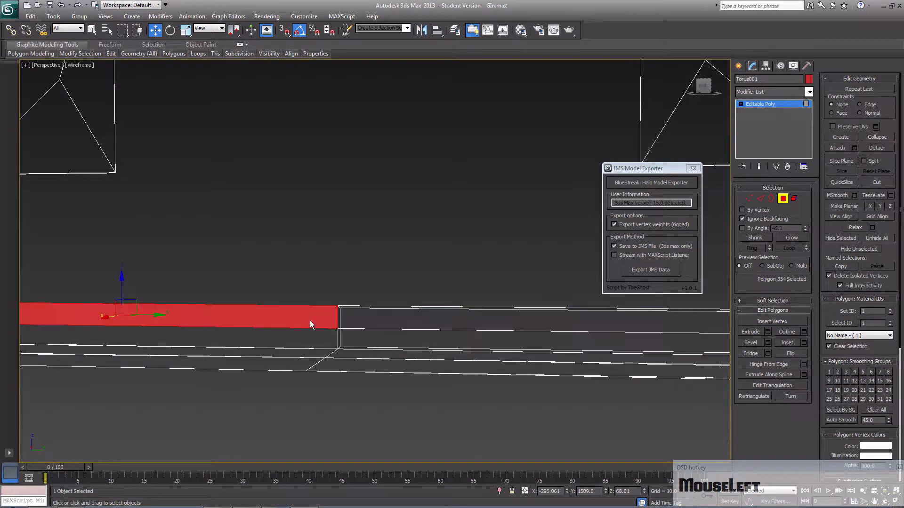
{"action": "left_click", "coordinate": [308, 334], "text": "ctrl"}
{"action": "left_click", "coordinate": [804, 343]}
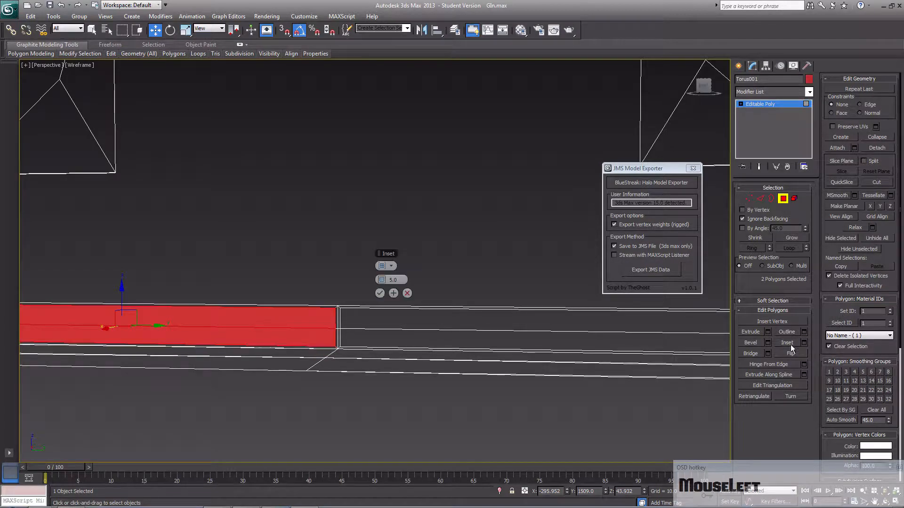
{"action": "left_click", "coordinate": [396, 291]}
{"action": "mouse_move", "coordinate": [396, 292]}
{"action": "middle_mouse_down"}
{"action": "mouse_move", "coordinate": [501, 349]}
{"action": "mouse_move", "coordinate": [526, 341]}
{"action": "mouse_move", "coordinate": [480, 363]}
{"action": "middle_mouse_up"}
{"action": "key", "text": "F3"}
{"action": "key", "text": "F3"}
- Bevel the four inset corridor wall polygons with a height of about -8.7 and an outline of about -7.9
{"action": "left_click", "coordinate": [480, 363]}
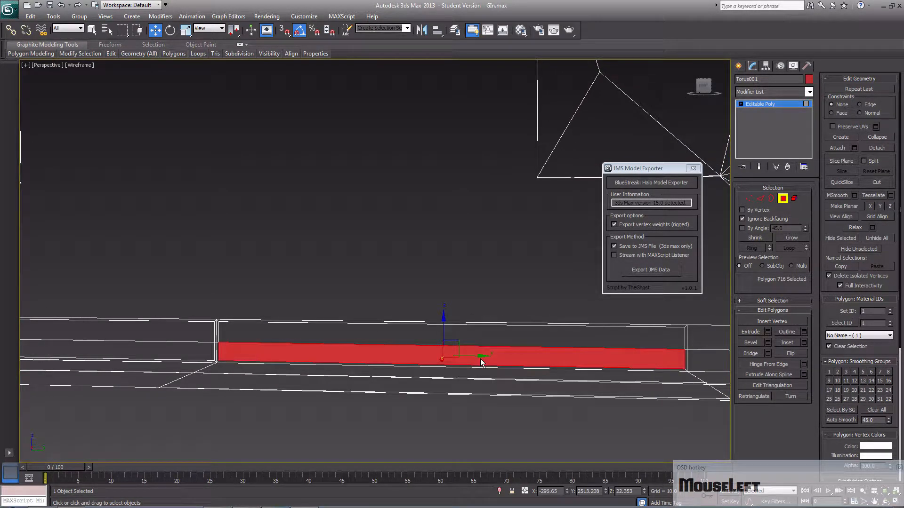
{"action": "left_click", "coordinate": [260, 336], "text": "ctrl"}
{"action": "left_click", "coordinate": [176, 336], "text": "ctrl"}
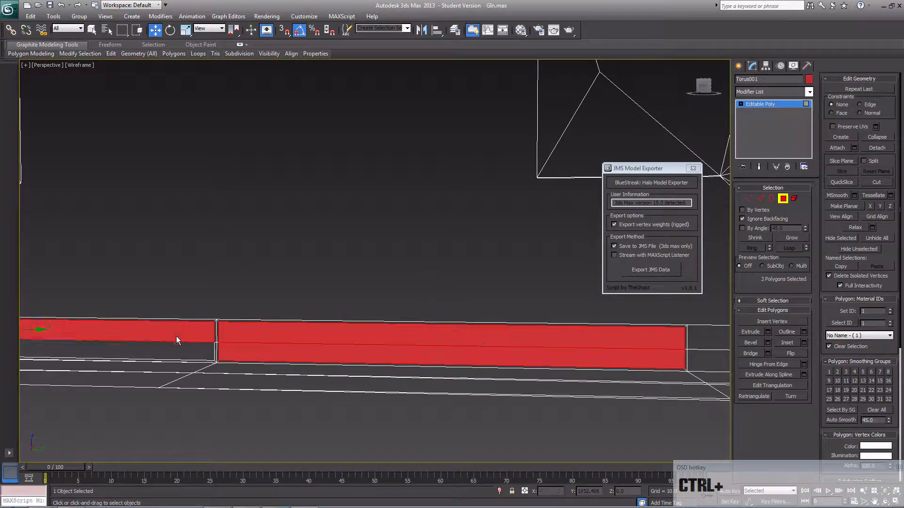
{"action": "left_click", "coordinate": [179, 350], "text": "ctrl"}
{"action": "middle_click_drag", "start_coordinate": [252, 324], "coordinate": [379, 339]}
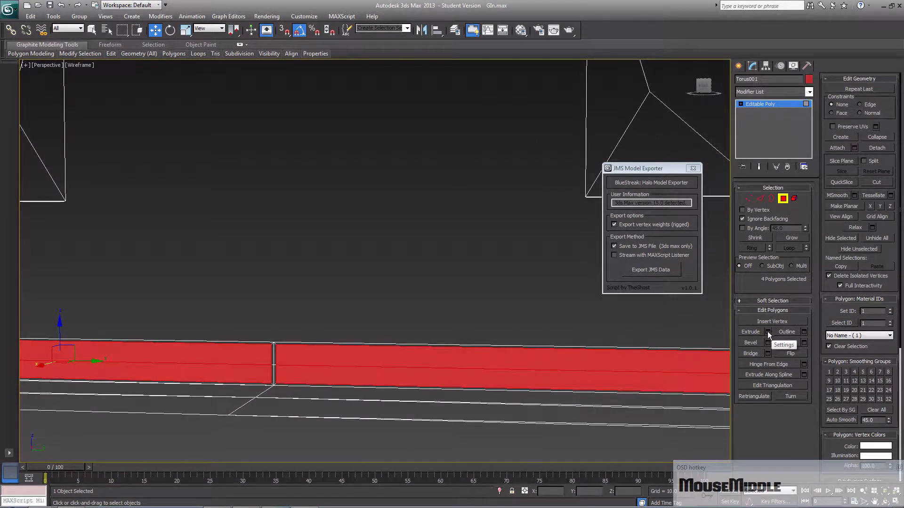
{"action": "left_click", "coordinate": [768, 344]}
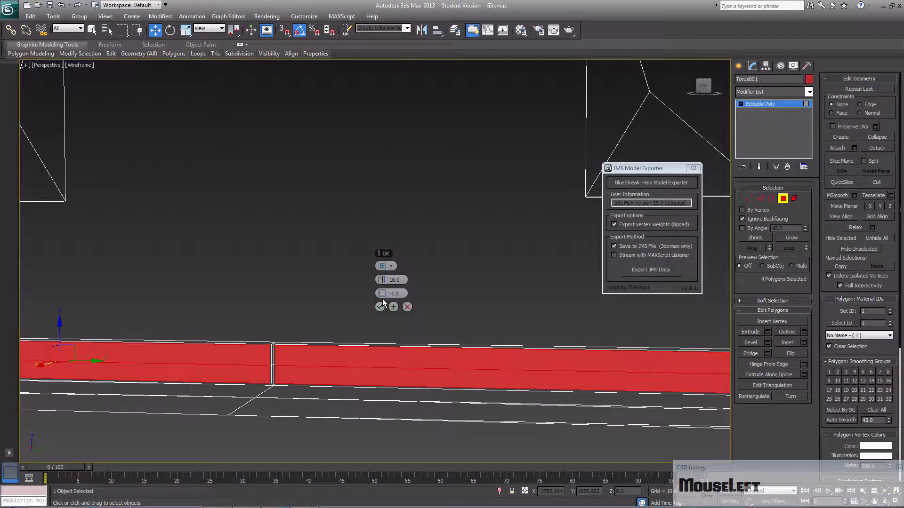
{"action": "left_click_drag", "start_coordinate": [380, 292], "coordinate": [300, 284]}
{"action": "key", "text": "F3"}
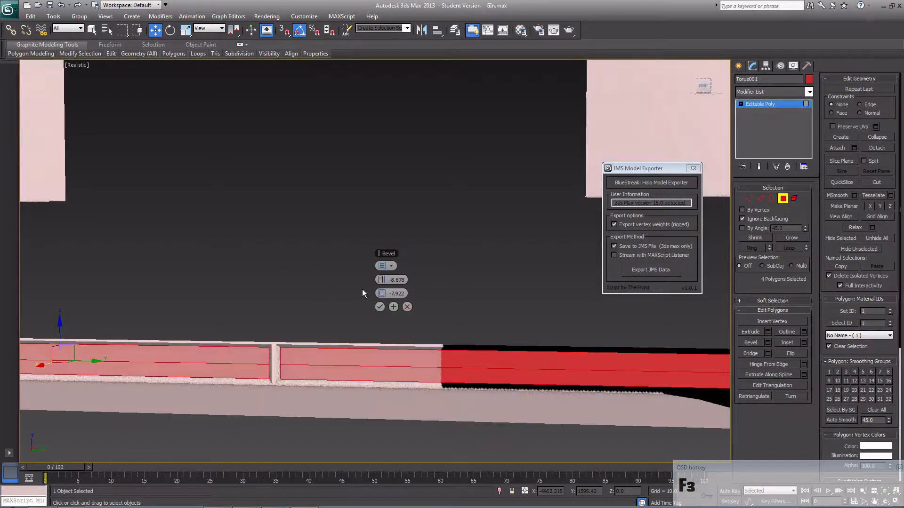
{"action": "middle_click_drag", "start_coordinate": [443, 333], "coordinate": [383, 309], "text": "alt"}
{"action": "left_click", "coordinate": [464, 322]}
{"action": "key", "text": "ctrl+z"}
{"action": "left_click", "coordinate": [380, 307]}
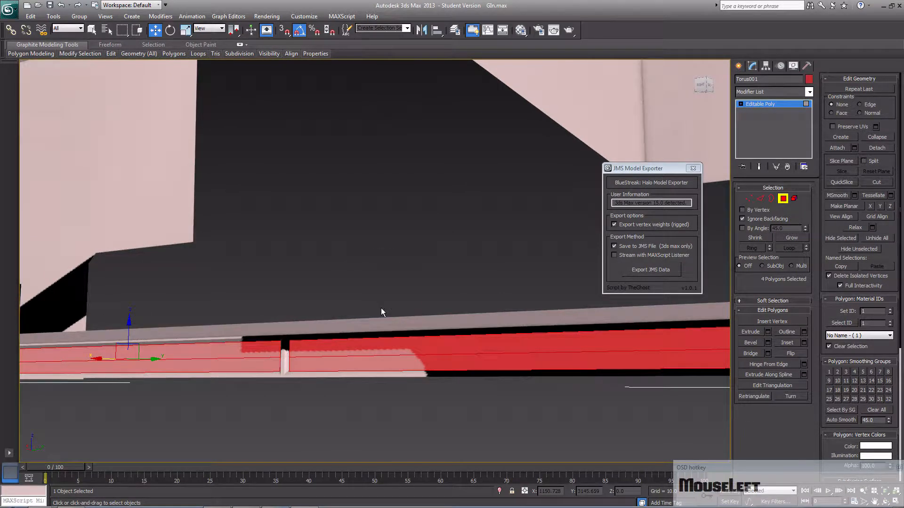
- Select the four polygons that make up both sections of the opposite corridor wall
{"action": "left_click", "coordinate": [379, 352]}
{"action": "middle_click_drag", "start_coordinate": [380, 351], "coordinate": [468, 356], "text": "alt"}
{"action": "left_click", "coordinate": [448, 355]}
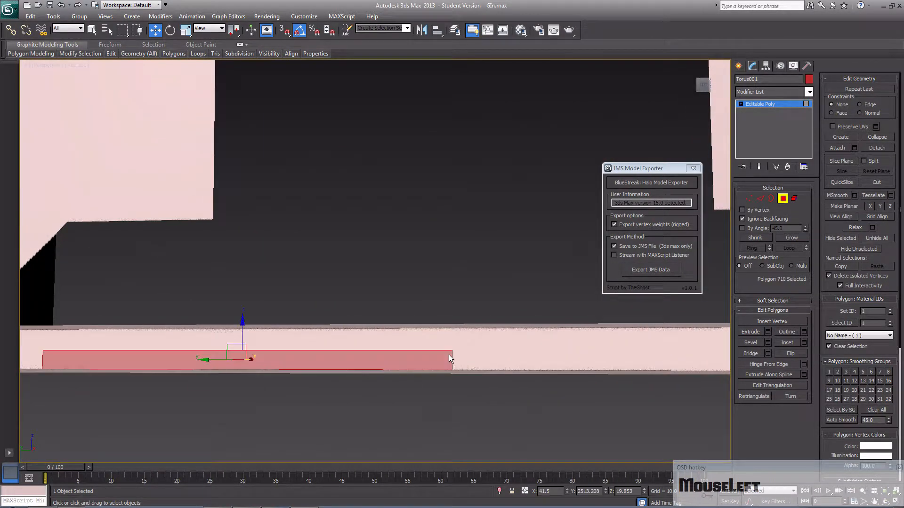
{"action": "left_click", "coordinate": [410, 342], "text": "ctrl"}
{"action": "left_click", "coordinate": [486, 340], "text": "ctrl"}
{"action": "left_click", "coordinate": [487, 361], "text": "ctrl"}
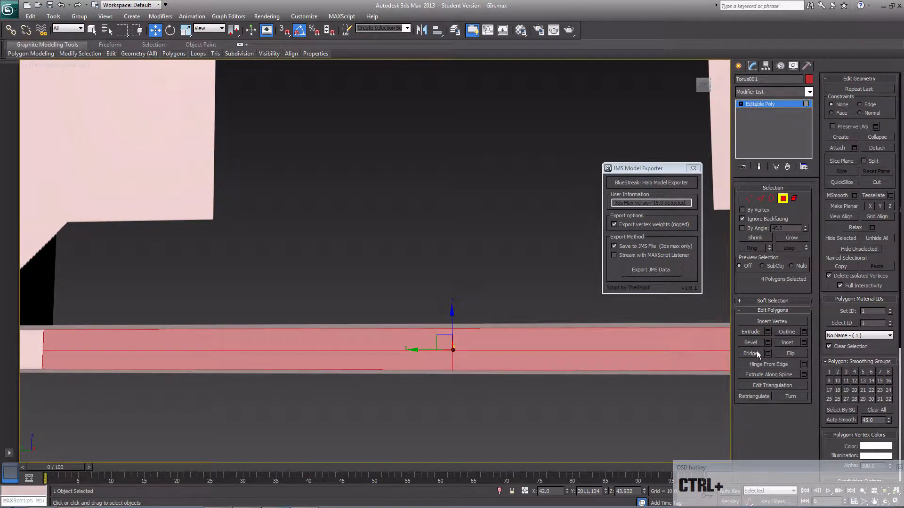
- Outline the four selected corridor wall polygons by 35.0
{"action": "left_click", "coordinate": [803, 331]}
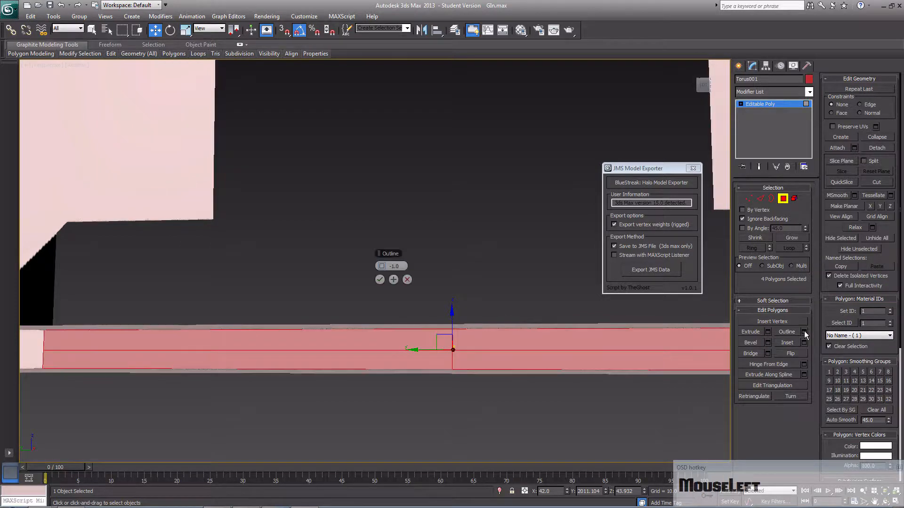
{"action": "left_click_drag", "start_coordinate": [385, 266], "coordinate": [521, 278]}
{"action": "middle_click_drag", "start_coordinate": [521, 283], "coordinate": [424, 341]}
{"action": "scroll", "coordinate": [412, 290], "scroll_direction": "down", "scroll_amount": 4}
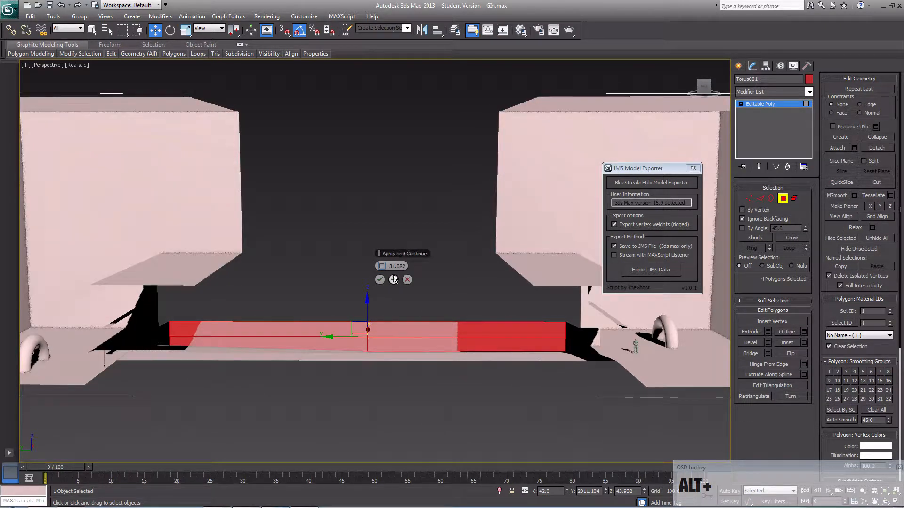
{"action": "mouse_move", "coordinate": [386, 266]}
{"action": "left_mouse_down"}
{"action": "mouse_move", "coordinate": [425, 270]}
{"action": "mouse_move", "coordinate": [400, 272]}
{"action": "left_mouse_up"}
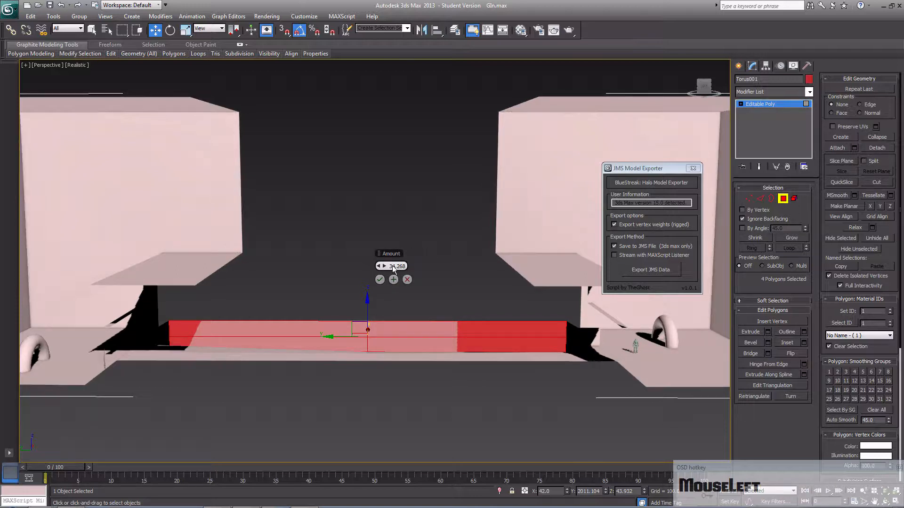
{"action": "type", "text": "35"}
{"action": "key", "text": "Return"}
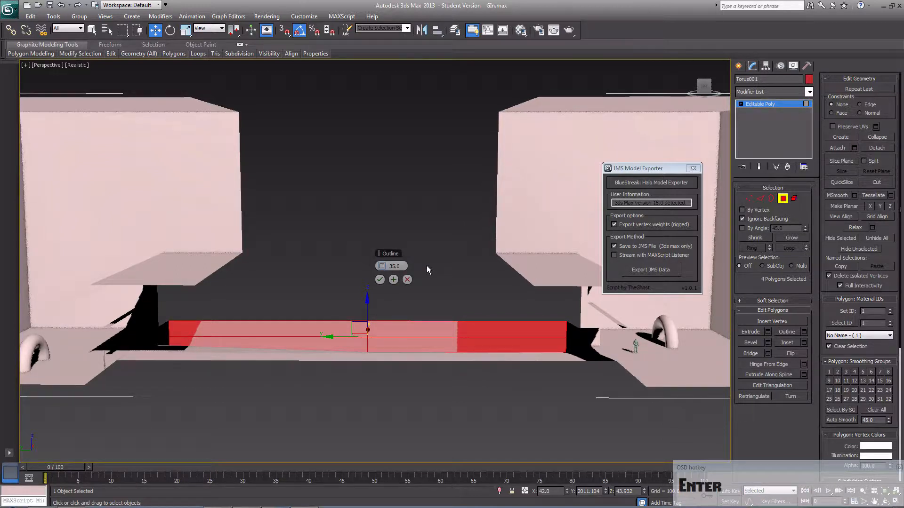
{"action": "left_click", "coordinate": [379, 280]}
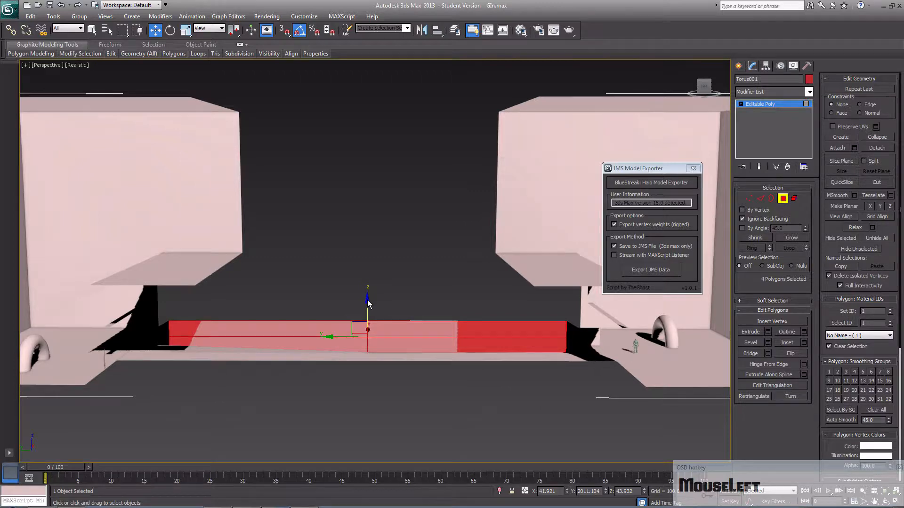
- Raise the four outlined polygons by about 33 units and extrude them with a negative height
{"action": "left_click_drag", "start_coordinate": [368, 302], "coordinate": [366, 294]}
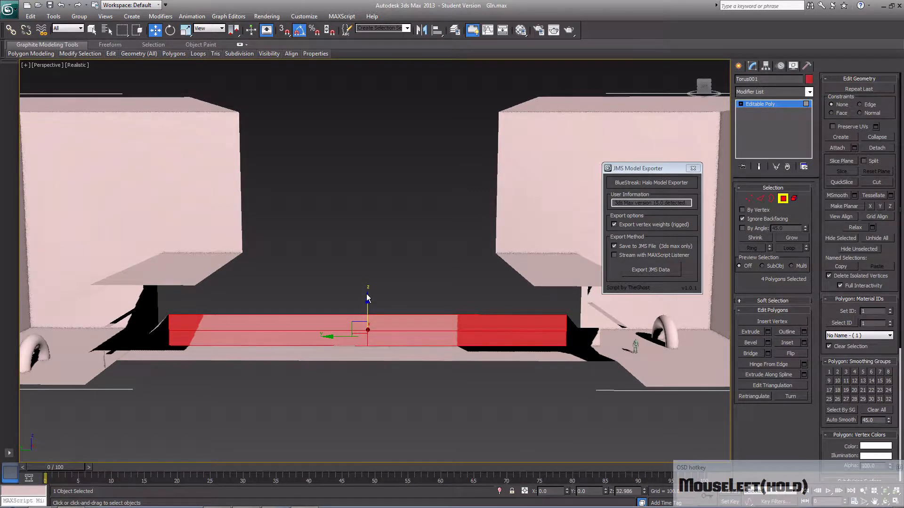
{"action": "mouse_move", "coordinate": [380, 289]}
{"action": "middle_mouse_down", "text": "alt"}
{"action": "mouse_move", "coordinate": [379, 267]}
{"action": "mouse_move", "coordinate": [361, 261]}
{"action": "mouse_move", "coordinate": [364, 244]}
{"action": "mouse_move", "coordinate": [417, 260]}
{"action": "mouse_move", "coordinate": [406, 278]}
{"action": "mouse_move", "coordinate": [397, 266]}
{"action": "mouse_move", "coordinate": [411, 247]}
{"action": "mouse_move", "coordinate": [391, 250]}
{"action": "mouse_move", "coordinate": [380, 294]}
{"action": "middle_mouse_up", "text": "alt"}
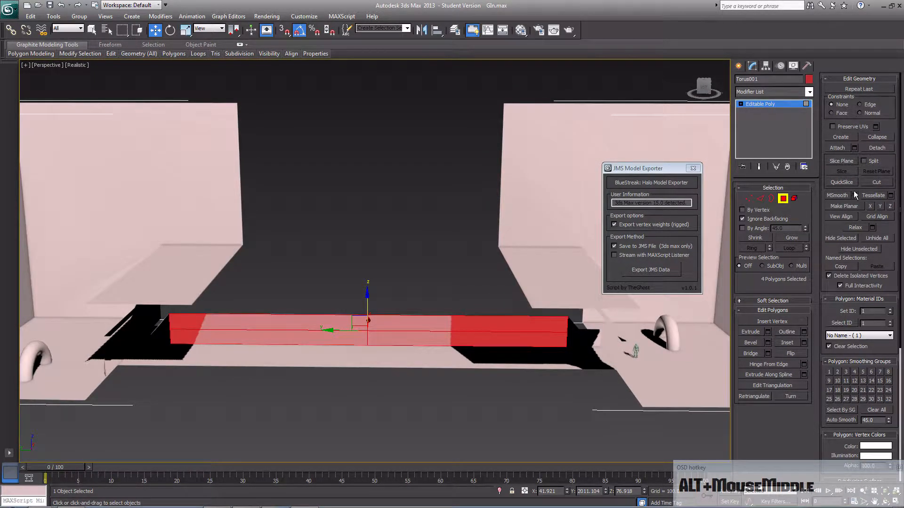
{"action": "left_click", "coordinate": [767, 333]}
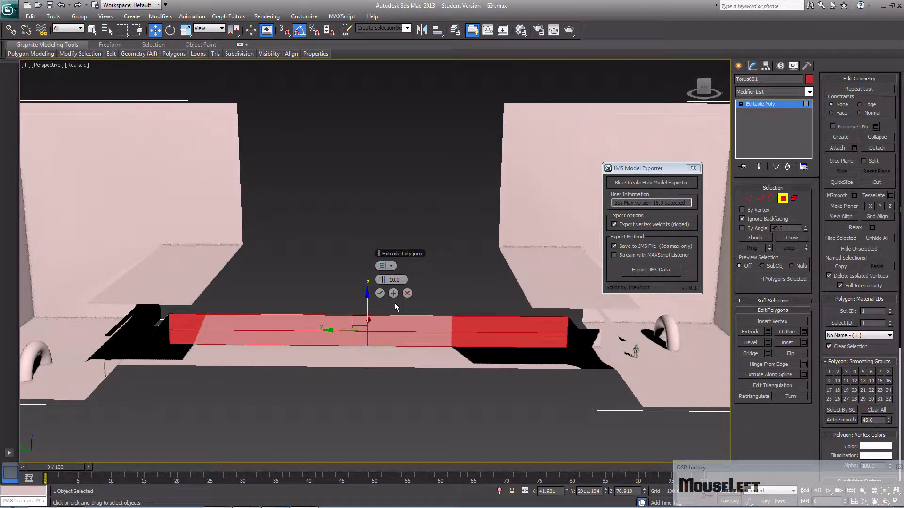
{"action": "left_click_drag", "start_coordinate": [380, 281], "coordinate": [259, 279]}
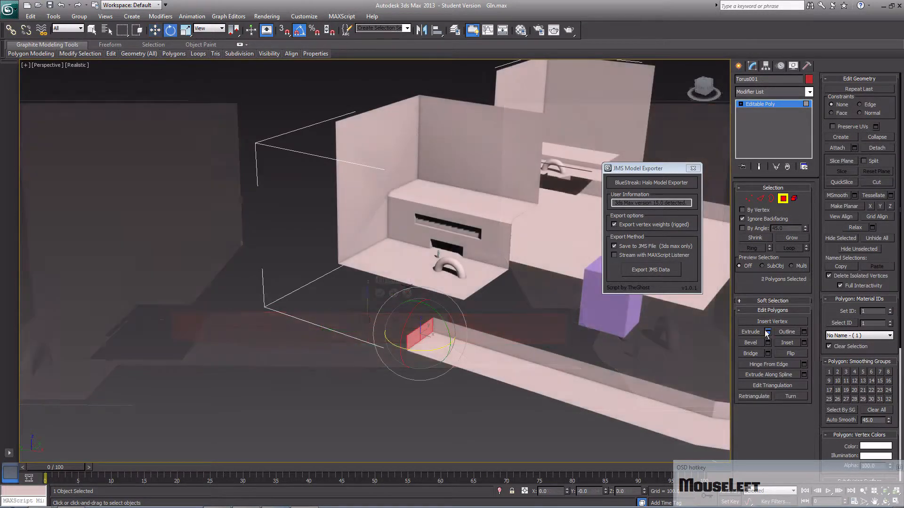
{"action": "left_click", "coordinate": [379, 293]}
{"action": "middle_click_drag", "start_coordinate": [382, 296], "coordinate": [382, 357], "text": "alt"}
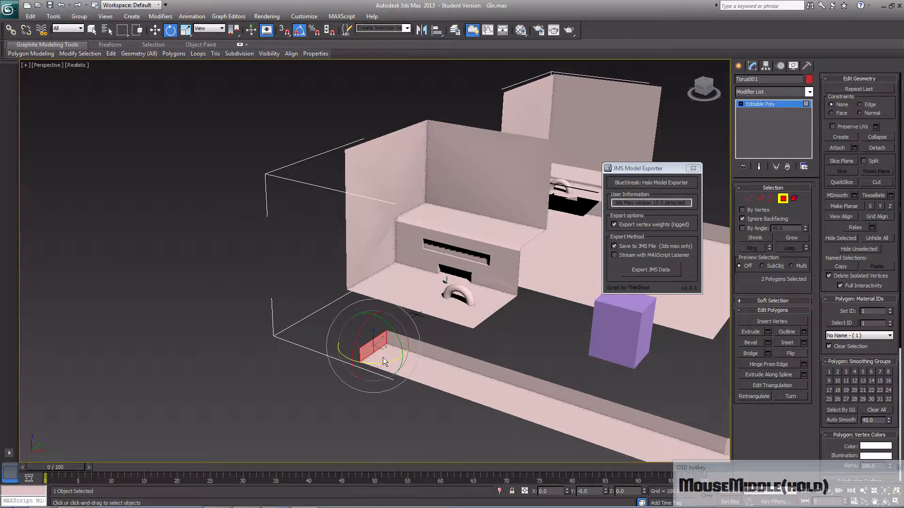
{"action": "left_click", "coordinate": [766, 331]}
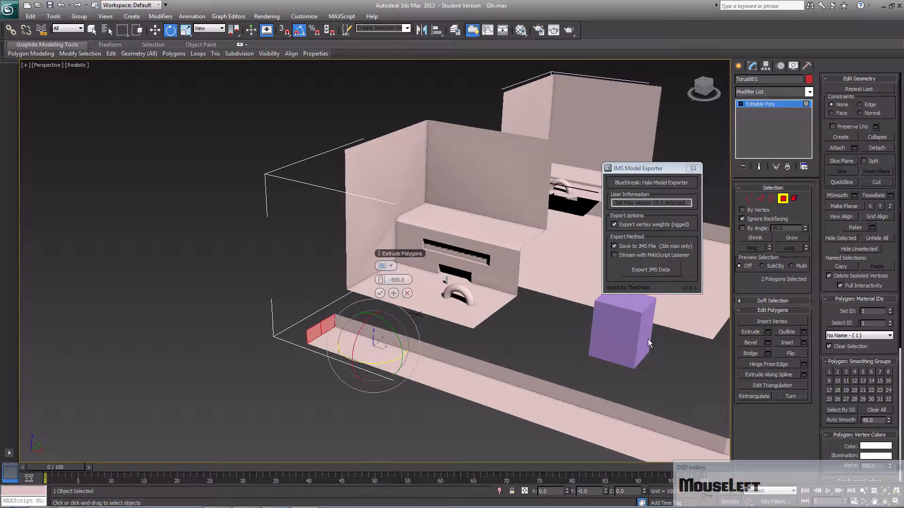
{"action": "left_click", "coordinate": [379, 293]}
{"action": "left_click_drag", "start_coordinate": [316, 346], "coordinate": [302, 347]}
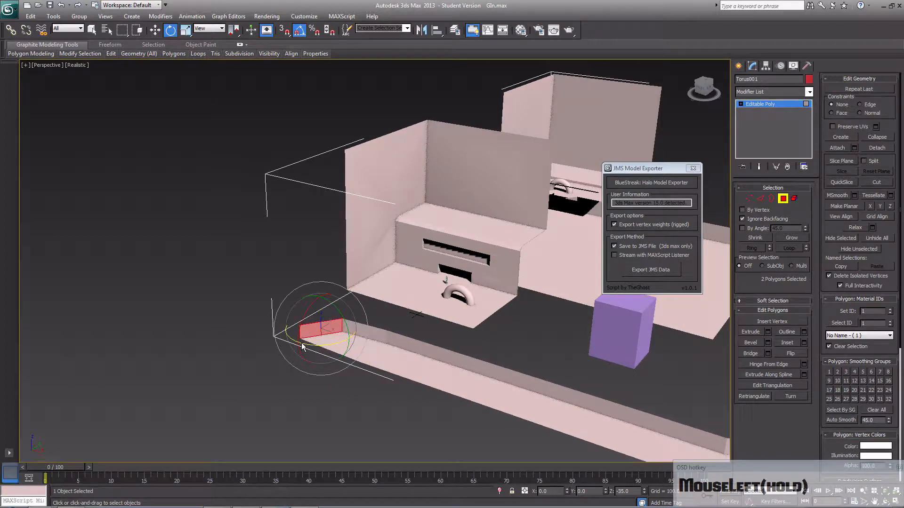
{"action": "key", "text": "ctrl+z"}
{"action": "key", "text": "ctrl+z"}
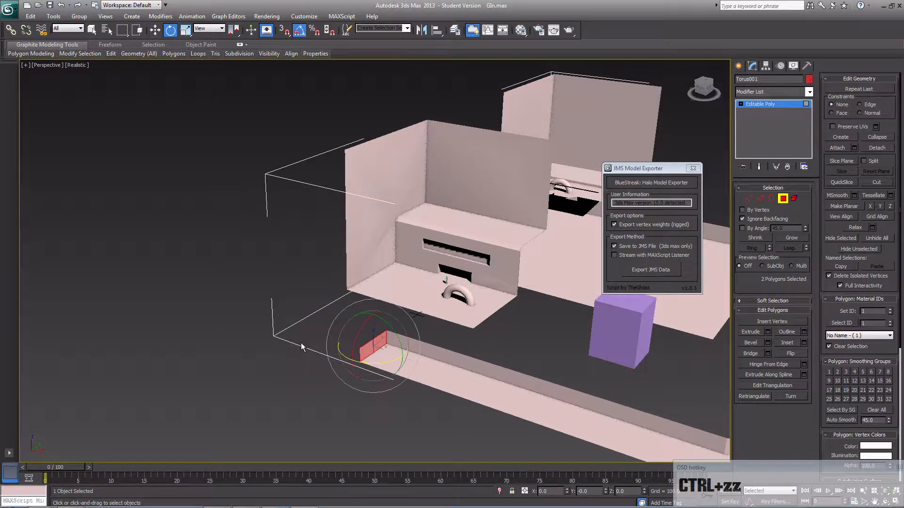
- Curve the corridor toward the room by rotating its two end polygons, extruding -500.0, rotating -45 degrees about Z and extruding once more
{"action": "left_click_drag", "start_coordinate": [397, 365], "coordinate": [366, 369]}
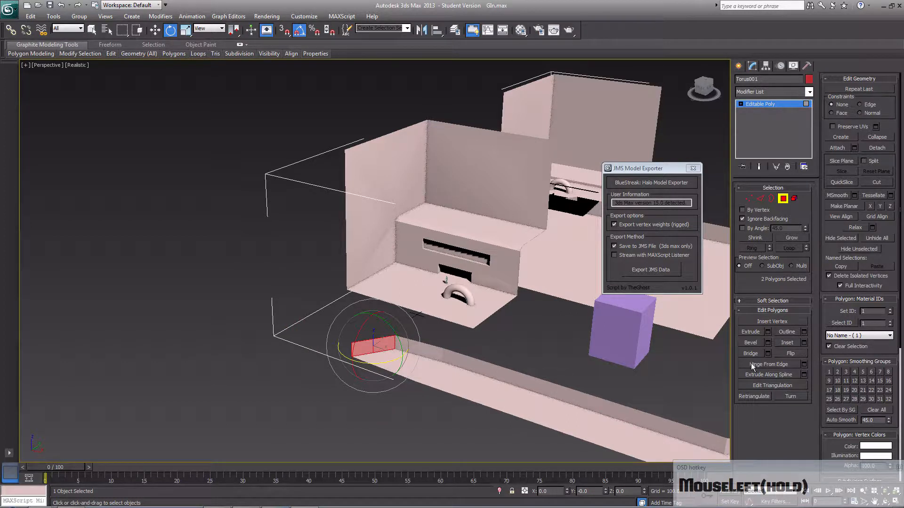
{"action": "left_click", "coordinate": [767, 331]}
{"action": "left_click", "coordinate": [382, 293]}
{"action": "left_click_drag", "start_coordinate": [357, 335], "coordinate": [336, 333]}
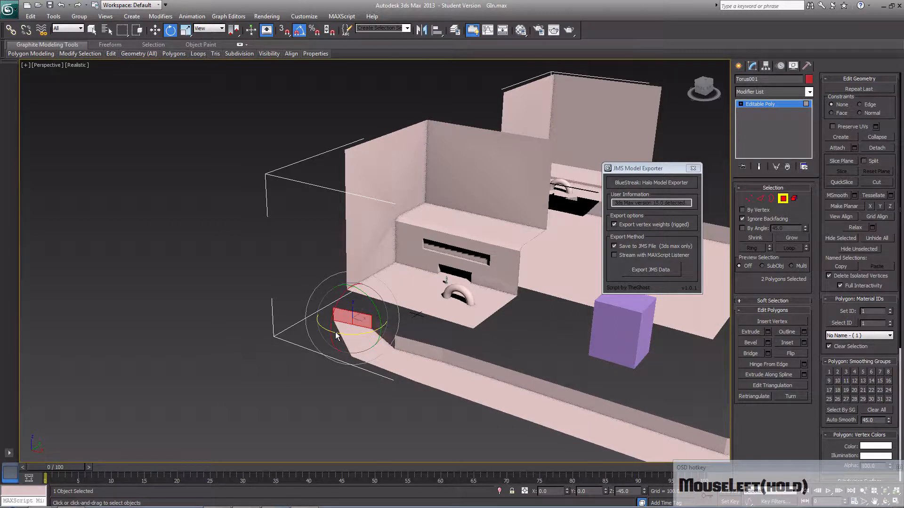
{"action": "left_click", "coordinate": [767, 331]}
{"action": "left_click", "coordinate": [380, 293]}
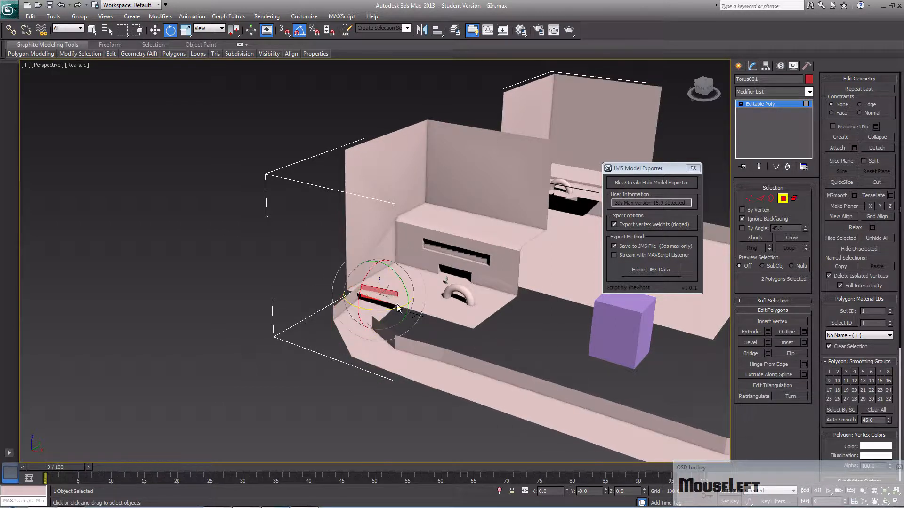
- Pull the corridor's two end polygons back out of the room along Y and rotate them about -10 degrees around Z
{"action": "middle_click_drag", "start_coordinate": [416, 322], "coordinate": [515, 324], "text": "alt"}
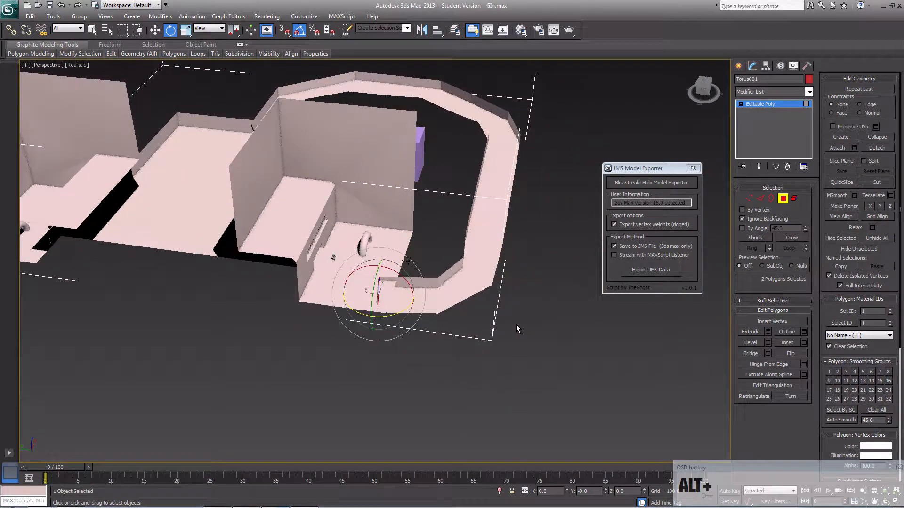
{"action": "key", "text": "w"}
{"action": "left_click_drag", "start_coordinate": [352, 293], "coordinate": [354, 295]}
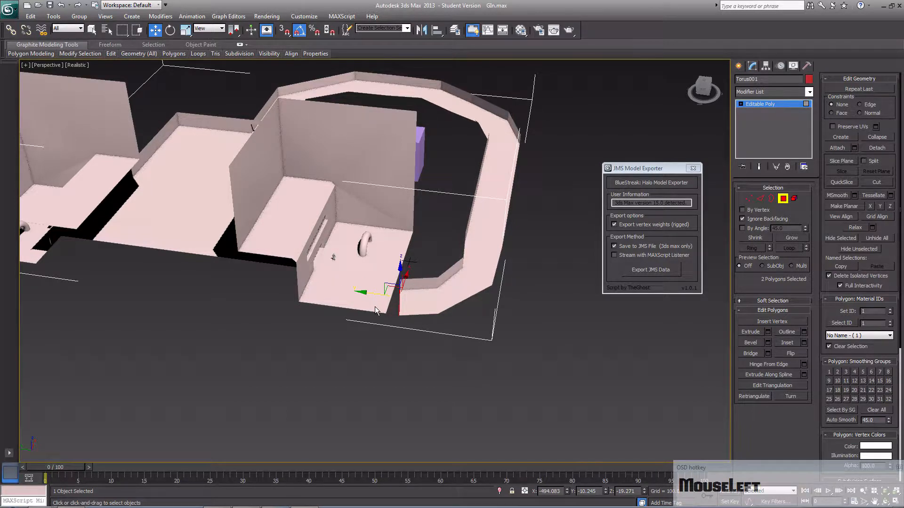
{"action": "key", "text": "e"}
{"action": "left_click_drag", "start_coordinate": [400, 325], "coordinate": [398, 326]}
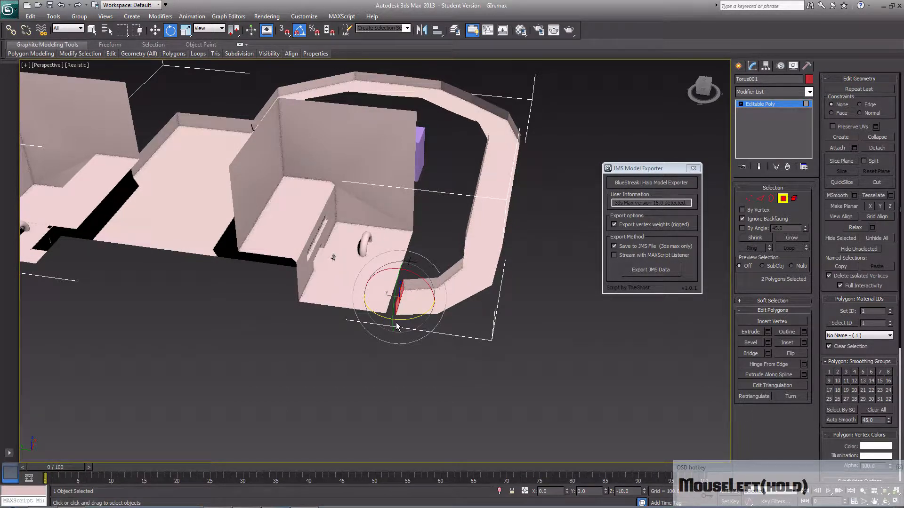
- Raise the corridor's end polygons above the room's floor level and shift them along Y toward the room
{"action": "middle_click_drag", "start_coordinate": [463, 339], "coordinate": [419, 292], "text": "alt"}
{"action": "key", "text": "alt+w"}
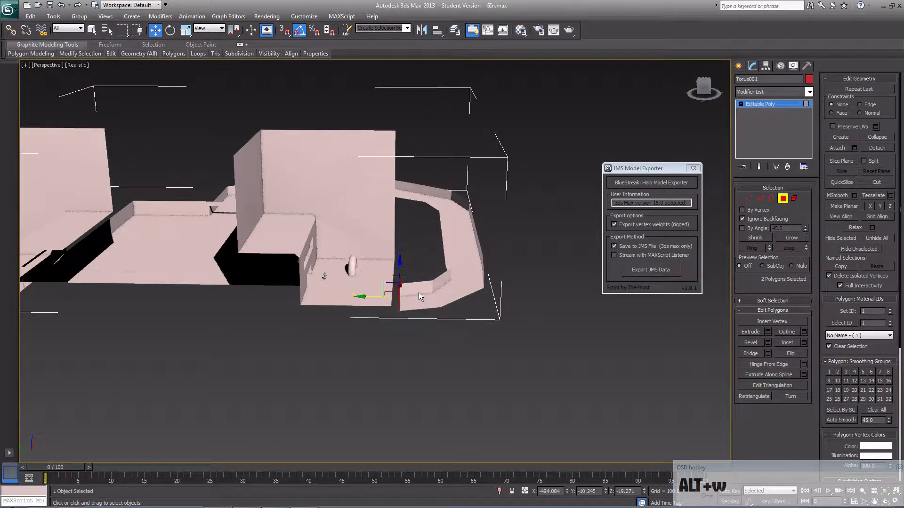
{"action": "left_click_drag", "start_coordinate": [401, 270], "coordinate": [367, 294]}
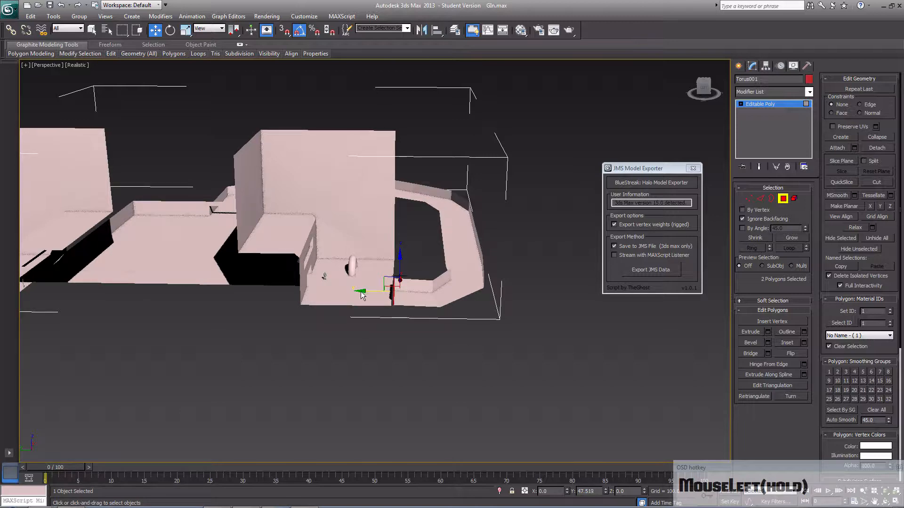
{"action": "middle_click_drag", "start_coordinate": [360, 295], "coordinate": [378, 285], "text": "alt"}
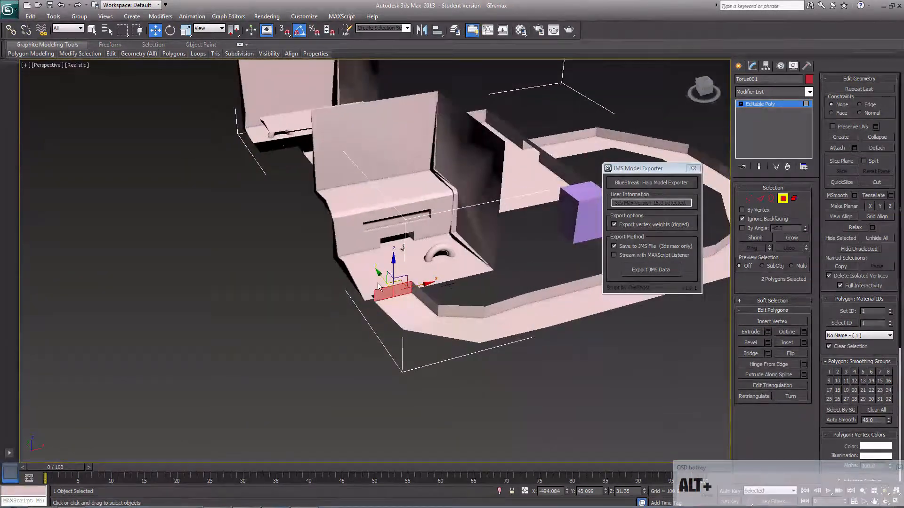
{"action": "left_click_drag", "start_coordinate": [393, 267], "coordinate": [392, 267]}
- Position the corridor's end polygons along Y just short of the room wall, checking the gap in wireframe and shaded display
{"action": "mouse_move", "coordinate": [393, 263]}
{"action": "middle_mouse_down", "text": "alt"}
{"action": "mouse_move", "coordinate": [437, 302]}
{"action": "mouse_move", "coordinate": [526, 283]}
{"action": "mouse_move", "coordinate": [511, 296]}
{"action": "mouse_move", "coordinate": [409, 310]}
{"action": "mouse_move", "coordinate": [327, 276]}
{"action": "mouse_move", "coordinate": [421, 304]}
{"action": "mouse_move", "coordinate": [483, 310]}
{"action": "mouse_move", "coordinate": [533, 295]}
{"action": "mouse_move", "coordinate": [472, 323]}
{"action": "mouse_move", "coordinate": [472, 334]}
{"action": "mouse_move", "coordinate": [492, 341]}
{"action": "mouse_move", "coordinate": [448, 361]}
{"action": "mouse_move", "coordinate": [410, 336]}
{"action": "middle_mouse_up", "text": "alt"}
{"action": "scroll", "coordinate": [411, 296], "scroll_direction": "up", "scroll_amount": 3}
{"action": "scroll", "coordinate": [411, 295], "scroll_direction": "up", "scroll_amount": 2}
{"action": "key", "text": "F3"}
{"action": "left_click_drag", "start_coordinate": [377, 316], "coordinate": [368, 320]}
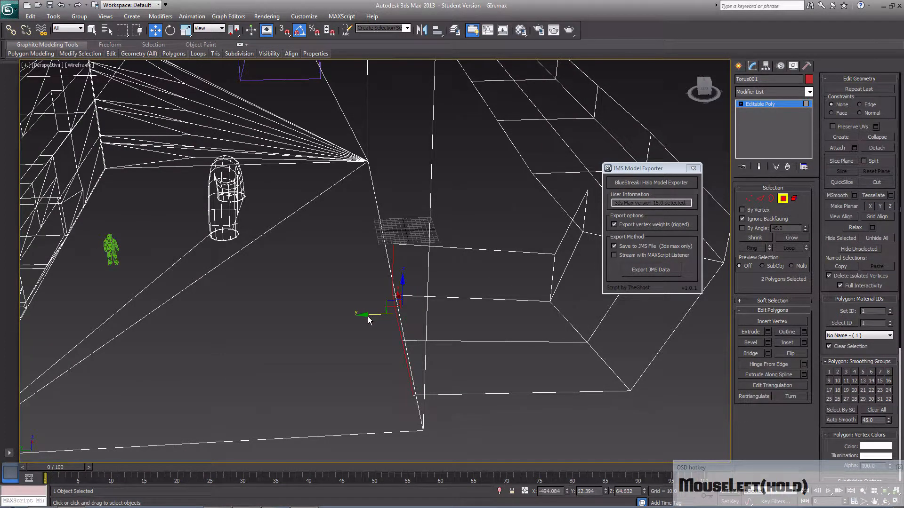
{"action": "key", "text": "F3"}
{"action": "mouse_move", "coordinate": [409, 330]}
{"action": "middle_mouse_down", "text": "alt"}
{"action": "mouse_move", "coordinate": [494, 315]}
{"action": "mouse_move", "coordinate": [482, 329]}
{"action": "mouse_move", "coordinate": [428, 332]}
{"action": "mouse_move", "coordinate": [417, 324]}
{"action": "mouse_move", "coordinate": [445, 332]}
{"action": "mouse_move", "coordinate": [433, 337]}
{"action": "mouse_move", "coordinate": [389, 331]}
{"action": "mouse_move", "coordinate": [388, 317]}
{"action": "mouse_move", "coordinate": [444, 315]}
{"action": "mouse_move", "coordinate": [457, 338]}
{"action": "middle_mouse_up", "text": "alt"}
{"action": "scroll", "coordinate": [540, 377], "scroll_direction": "down", "scroll_amount": 3}
{"action": "middle_click_drag", "start_coordinate": [540, 376], "coordinate": [491, 352], "text": "alt"}
- Connect the top and bottom edges of the room wall facing the corridor with 2 segments, pinch 9 and slide 72
{"action": "key", "text": "F3"}
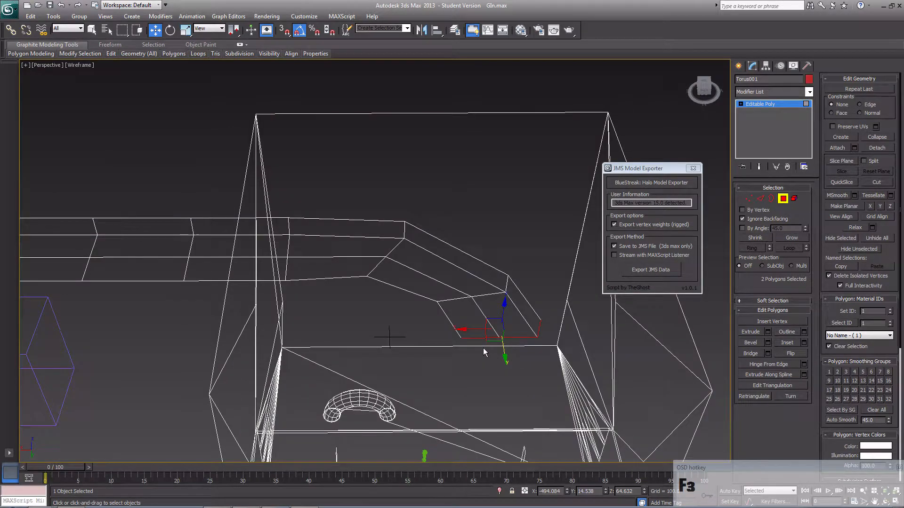
{"action": "left_click", "coordinate": [462, 349]}
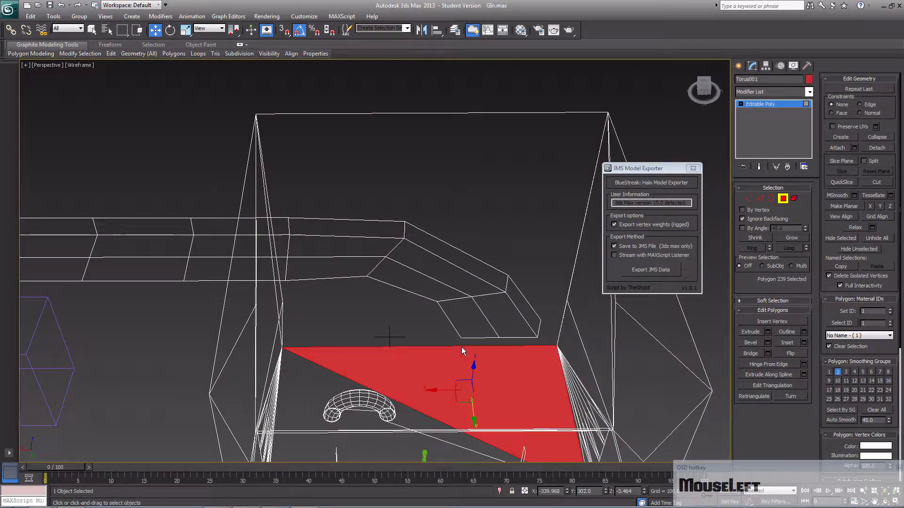
{"action": "left_click", "coordinate": [760, 199]}
{"action": "left_click", "coordinate": [521, 347]}
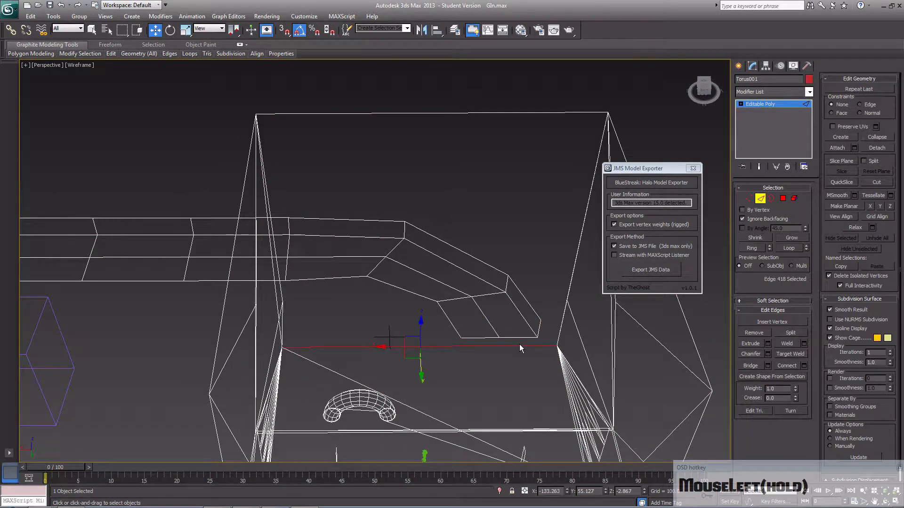
{"action": "left_click", "coordinate": [443, 113], "text": "ctrl"}
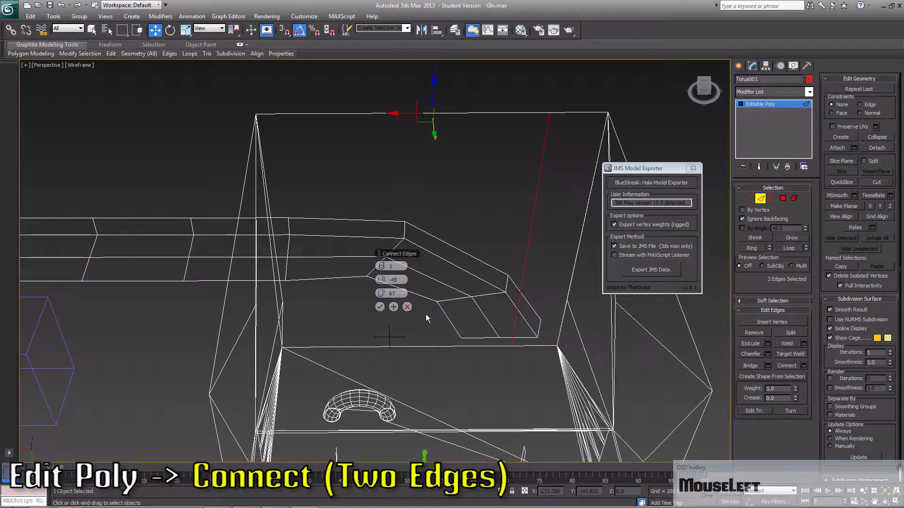
{"action": "left_click_drag", "start_coordinate": [385, 280], "coordinate": [484, 291]}
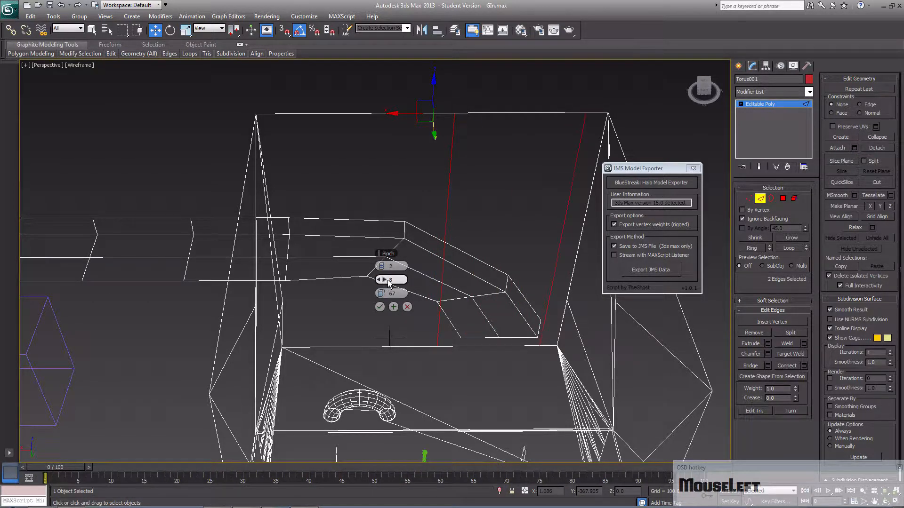
{"action": "left_click_drag", "start_coordinate": [385, 280], "coordinate": [393, 294]}
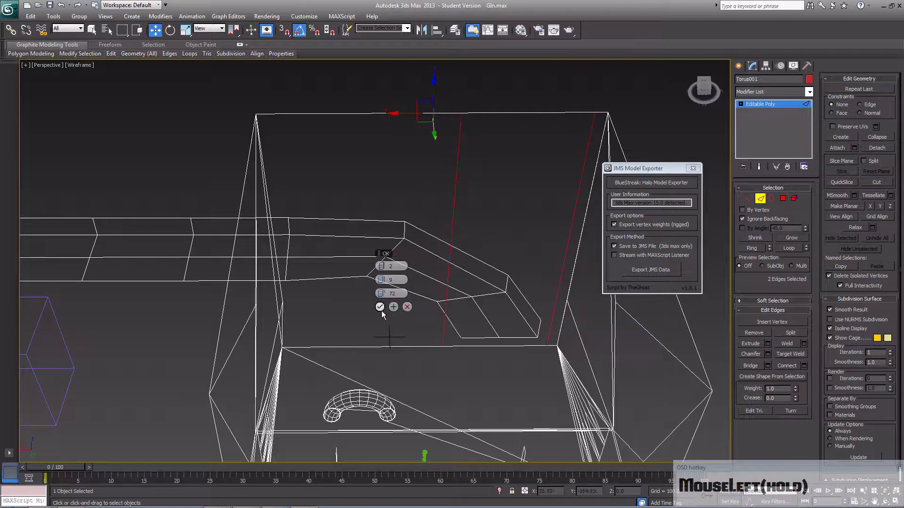
{"action": "left_click", "coordinate": [380, 307]}
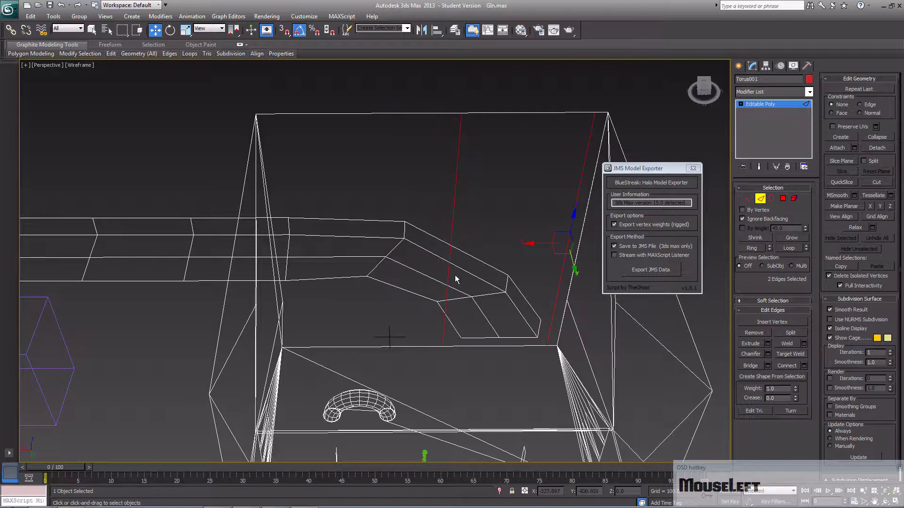
- Connect the two new vertical wall edges with 1 segment, sliding it down to form the top of a doorway-sized polygon
{"action": "left_click", "coordinate": [803, 367]}
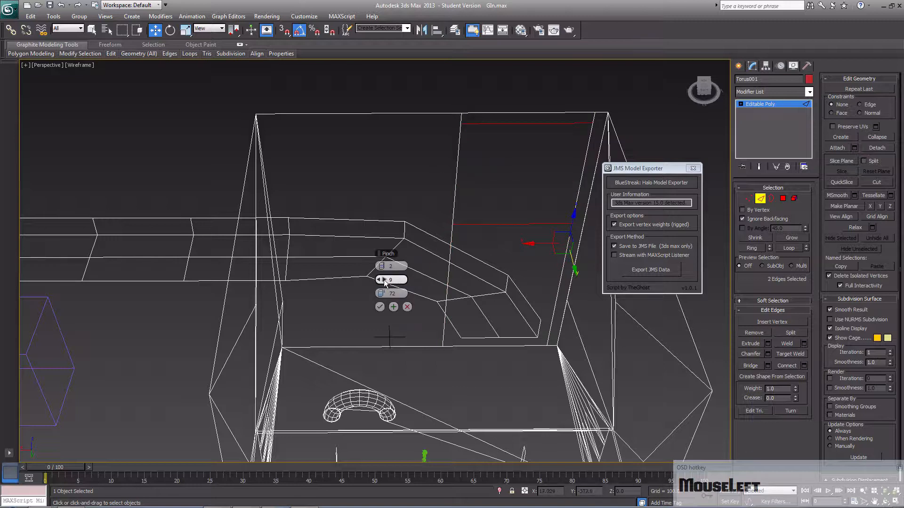
{"action": "left_click", "coordinate": [378, 267]}
{"action": "left_click_drag", "start_coordinate": [383, 281], "coordinate": [252, 317]}
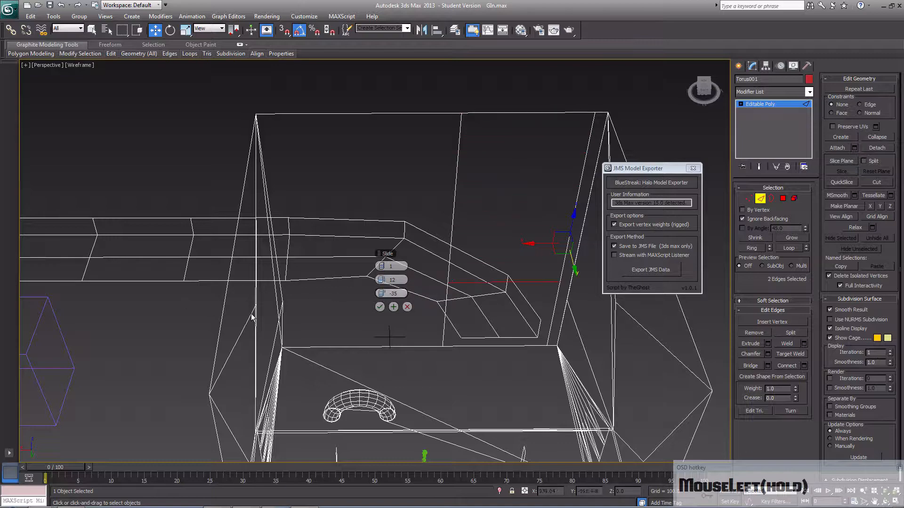
{"action": "middle_click_drag", "start_coordinate": [472, 317], "coordinate": [464, 280], "text": "alt"}
{"action": "left_click_drag", "start_coordinate": [382, 293], "coordinate": [315, 295]}
{"action": "left_click", "coordinate": [379, 307]}
- Select the corridor's two end polygons together with the doorway-sized polygon on the facing room wall
{"action": "middle_click_drag", "start_coordinate": [379, 307], "coordinate": [449, 347], "text": "alt"}
{"action": "mouse_move", "coordinate": [512, 344]}
{"action": "middle_mouse_down"}
{"action": "mouse_move", "coordinate": [430, 298]}
{"action": "mouse_move", "coordinate": [496, 325]}
{"action": "mouse_move", "coordinate": [385, 345]}
{"action": "mouse_move", "coordinate": [522, 332]}
{"action": "middle_mouse_up"}
{"action": "key", "text": "F3"}
{"action": "scroll", "coordinate": [494, 346], "scroll_direction": "up", "scroll_amount": 5, "text": "ctrl"}
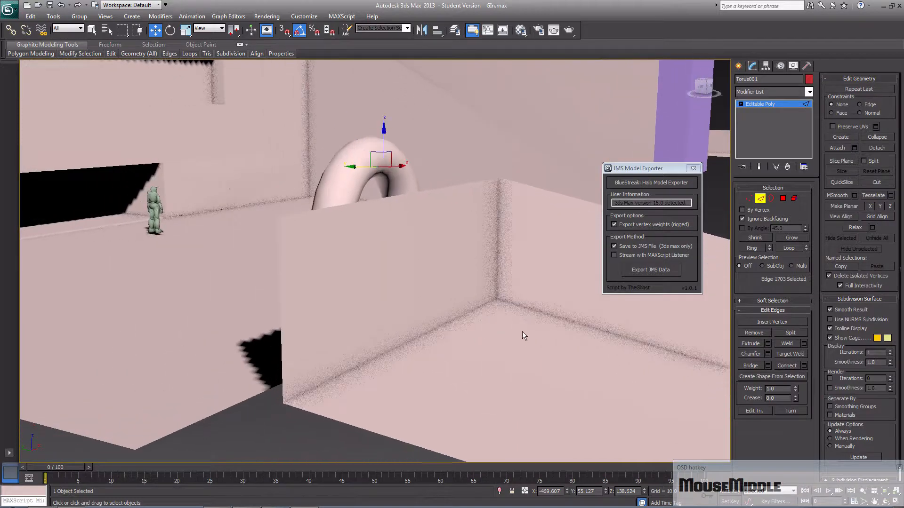
{"action": "left_click", "coordinate": [782, 198]}
{"action": "left_click", "coordinate": [425, 300]}
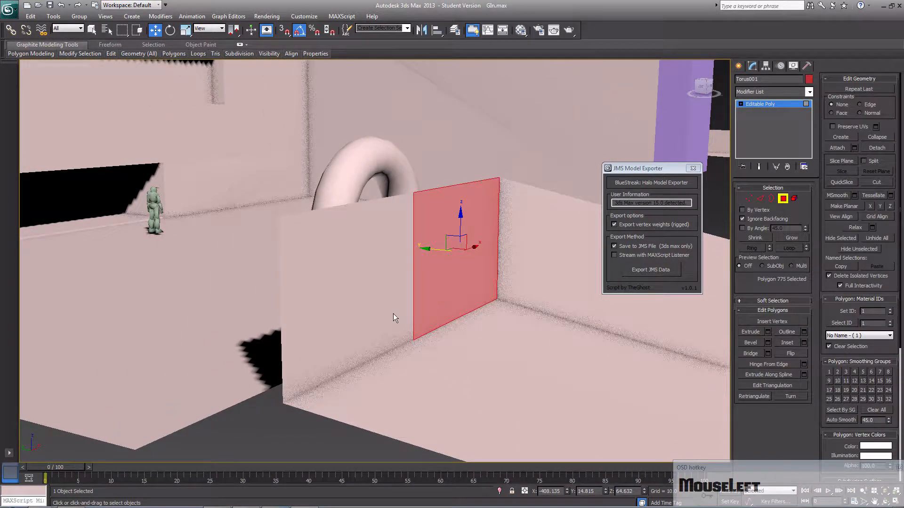
{"action": "left_click", "coordinate": [386, 314], "text": "ctrl"}
{"action": "middle_click_drag", "start_coordinate": [387, 314], "coordinate": [400, 315], "text": "alt"}
{"action": "scroll", "coordinate": [400, 316], "scroll_direction": "up", "scroll_amount": 5}
{"action": "middle_click_drag", "start_coordinate": [464, 320], "coordinate": [421, 316], "text": "alt"}
{"action": "left_click", "coordinate": [454, 321], "text": "ctrl"}
{"action": "scroll", "coordinate": [441, 333], "scroll_direction": "down", "scroll_amount": 4}
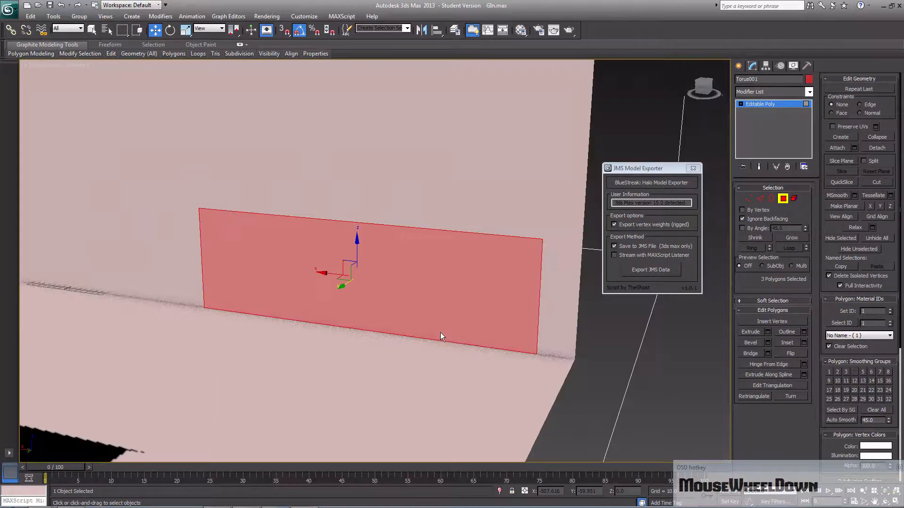
- Bridge the selected corridor end polygons to the doorway polygon and inspect the new passage's floor
{"action": "left_click", "coordinate": [758, 352]}
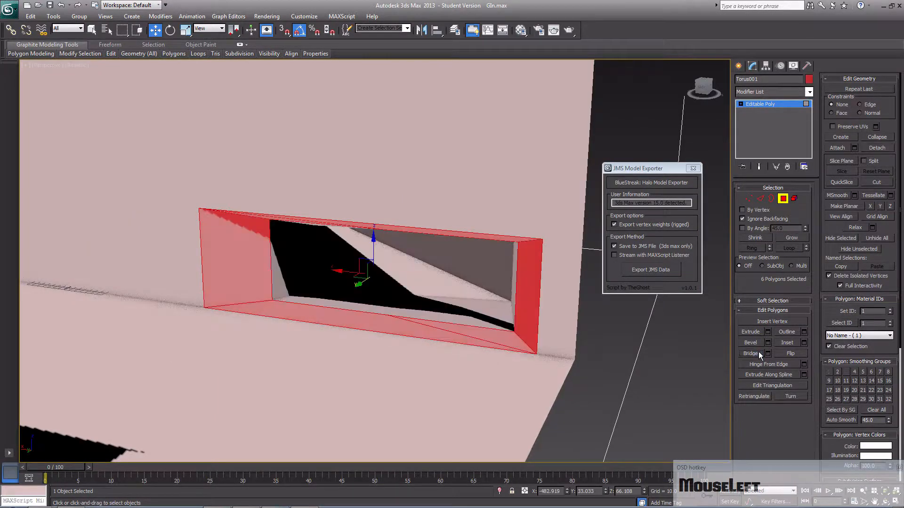
{"action": "left_click", "coordinate": [629, 368]}
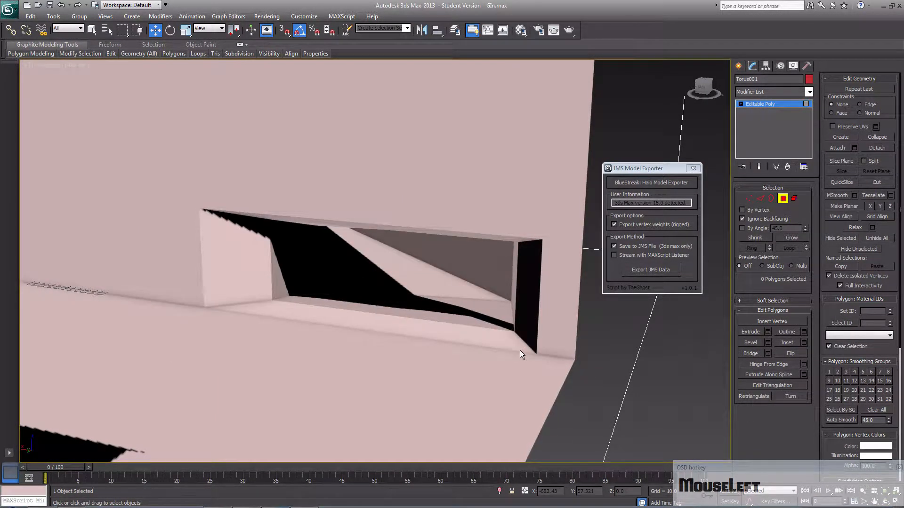
{"action": "middle_click_drag", "start_coordinate": [490, 337], "coordinate": [376, 311], "text": "alt"}
{"action": "scroll", "coordinate": [417, 310], "scroll_direction": "down", "scroll_amount": 5}
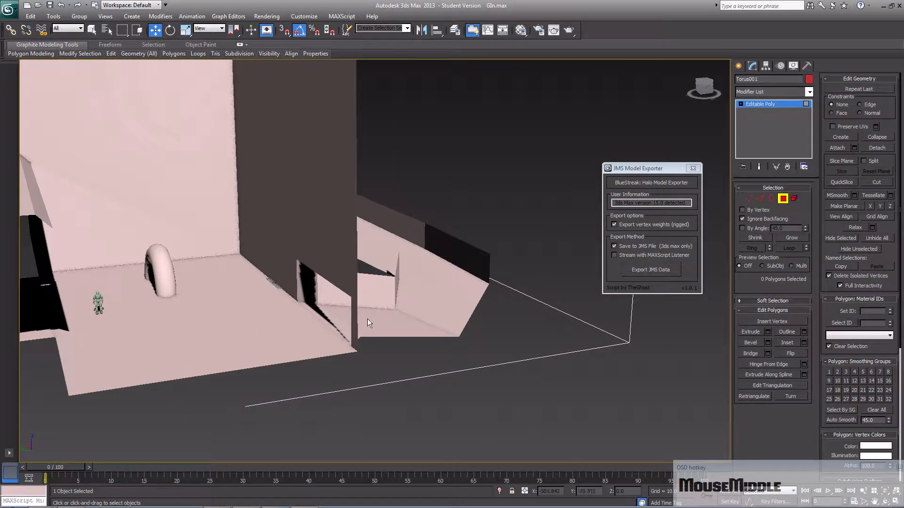
{"action": "left_click", "coordinate": [337, 323]}
{"action": "key", "text": "z"}
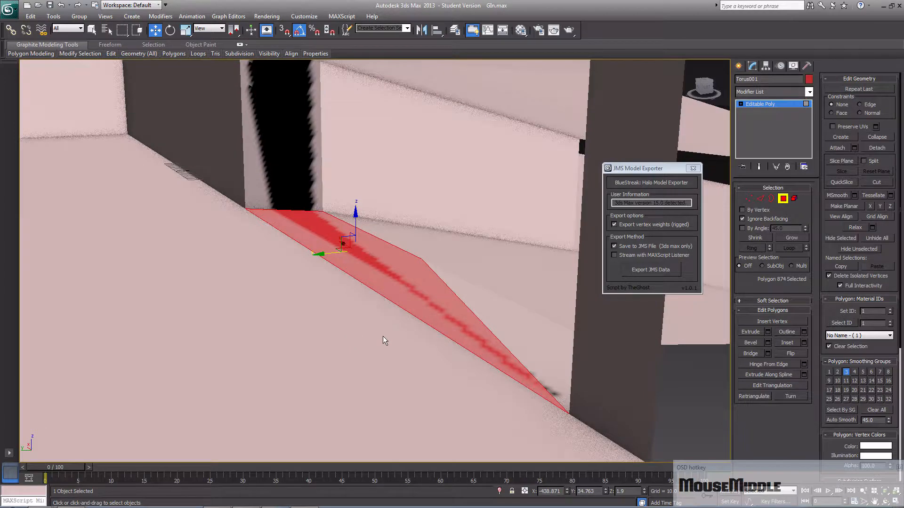
{"action": "middle_click_drag", "start_coordinate": [373, 329], "coordinate": [420, 270], "text": "alt"}
{"action": "scroll", "coordinate": [413, 326], "scroll_direction": "down", "scroll_amount": 3}
{"action": "middle_click_drag", "start_coordinate": [413, 326], "coordinate": [390, 328]}
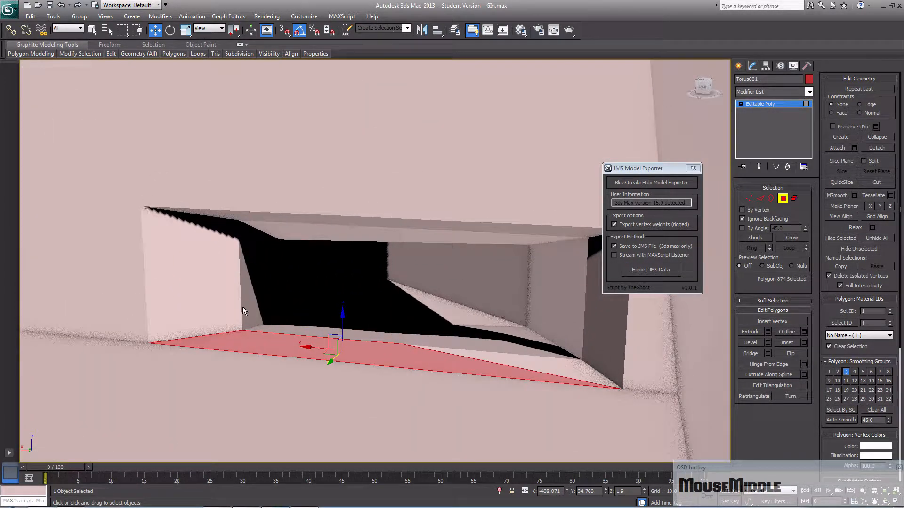
- Move the two vertical side edges of the doorway inward along X to narrow the opening
{"action": "left_click", "coordinate": [760, 198]}
{"action": "left_click", "coordinate": [145, 282]}
{"action": "left_click_drag", "start_coordinate": [130, 280], "coordinate": [173, 299]}
{"action": "middle_click_drag", "start_coordinate": [473, 313], "coordinate": [561, 343]}
{"action": "left_click", "coordinate": [566, 336]}
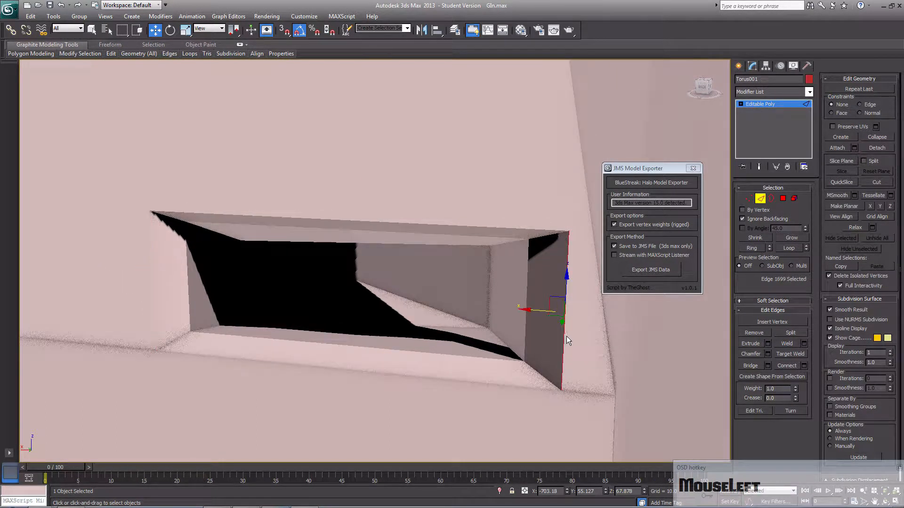
{"action": "left_click_drag", "start_coordinate": [533, 313], "coordinate": [497, 306]}
- Examine the whole level from several angles, including both rooms, the central floor and the looping corridors
{"action": "middle_click_drag", "start_coordinate": [454, 299], "coordinate": [447, 273]}
{"action": "scroll", "coordinate": [349, 320], "scroll_direction": "down", "scroll_amount": 4}
{"action": "scroll", "coordinate": [399, 312], "scroll_direction": "down", "scroll_amount": 4}
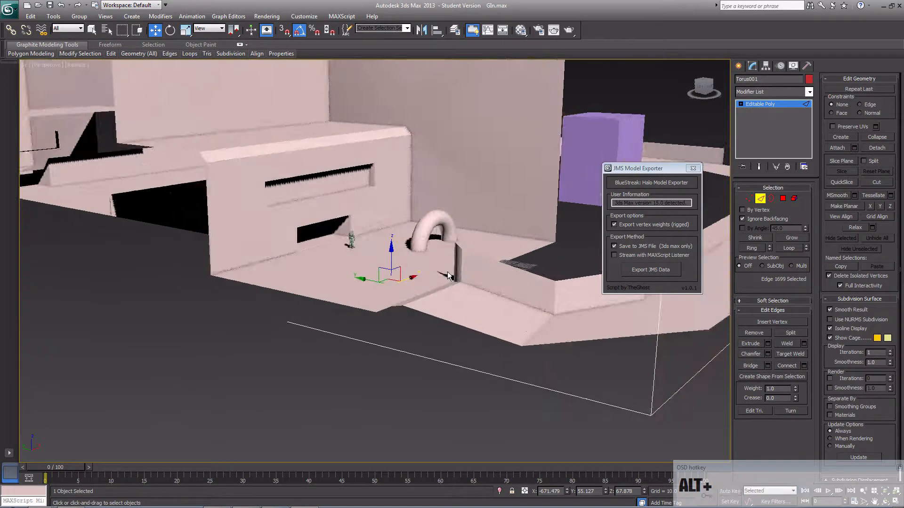
{"action": "scroll", "coordinate": [464, 259], "scroll_direction": "down", "scroll_amount": 5}
{"action": "middle_click_drag", "start_coordinate": [484, 239], "coordinate": [337, 350]}
{"action": "middle_click_drag", "start_coordinate": [460, 272], "coordinate": [332, 328]}
{"action": "middle_click_drag", "start_coordinate": [416, 319], "coordinate": [360, 320], "text": "alt"}
{"action": "middle_click_drag", "start_coordinate": [395, 306], "coordinate": [406, 228]}
{"action": "middle_click_drag", "start_coordinate": [456, 365], "coordinate": [465, 254], "text": "alt"}
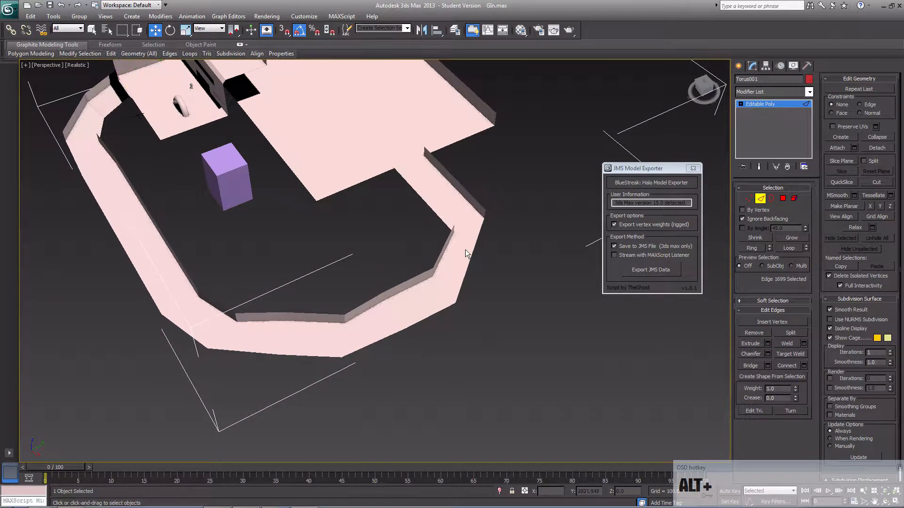
{"action": "left_click", "coordinate": [480, 214]}
{"action": "key", "text": "z"}
{"action": "middle_click_drag", "start_coordinate": [474, 271], "coordinate": [486, 291], "text": "alt"}
{"action": "middle_click_drag", "start_coordinate": [485, 290], "coordinate": [523, 273], "text": "alt"}
{"action": "scroll", "coordinate": [522, 273], "scroll_direction": "down", "scroll_amount": 5}
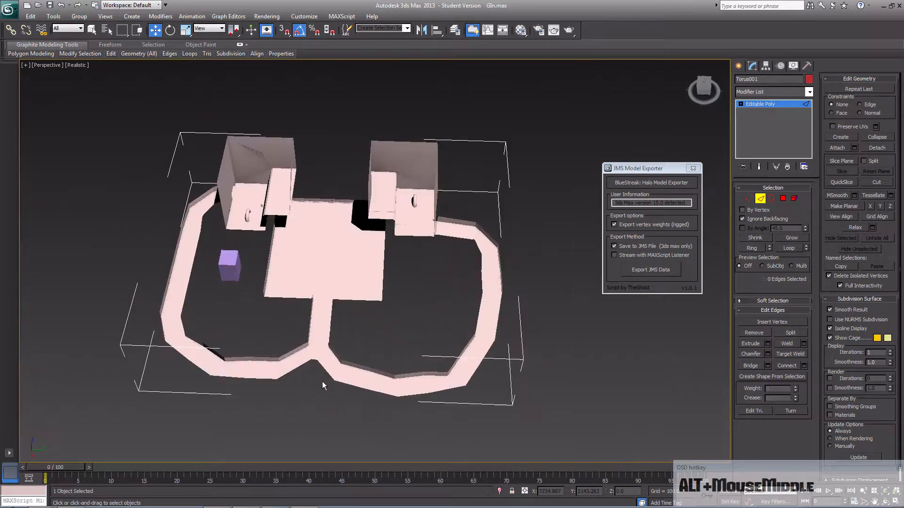
{"action": "mouse_move", "coordinate": [322, 381]}
{"action": "middle_mouse_down", "text": "alt"}
{"action": "mouse_move", "coordinate": [357, 383]}
{"action": "mouse_move", "coordinate": [331, 388]}
{"action": "middle_mouse_up", "text": "alt"}
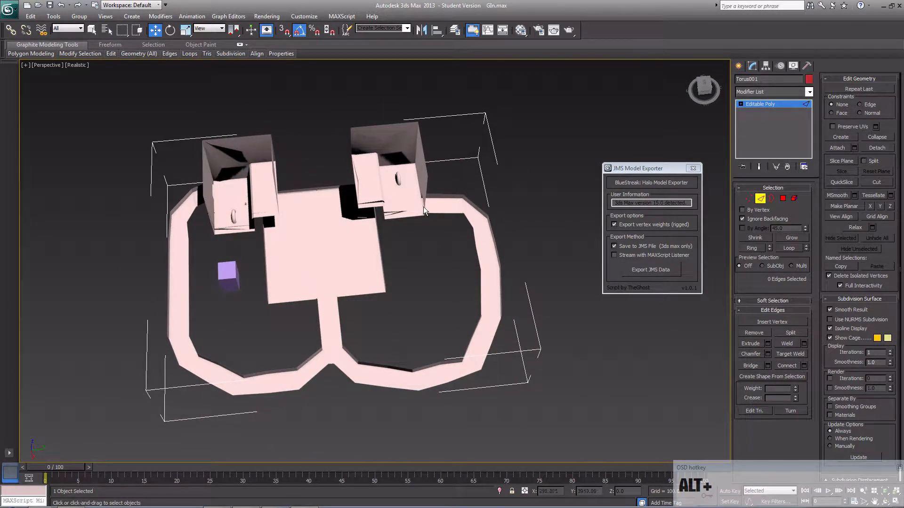
{"action": "middle_click_drag", "start_coordinate": [310, 311], "coordinate": [328, 330]}
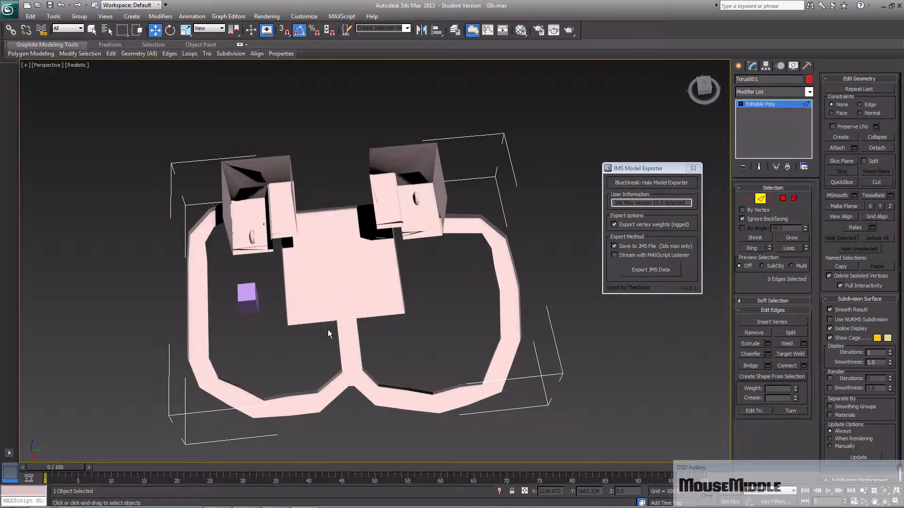
{"action": "middle_click_drag", "start_coordinate": [328, 329], "coordinate": [566, 267]}
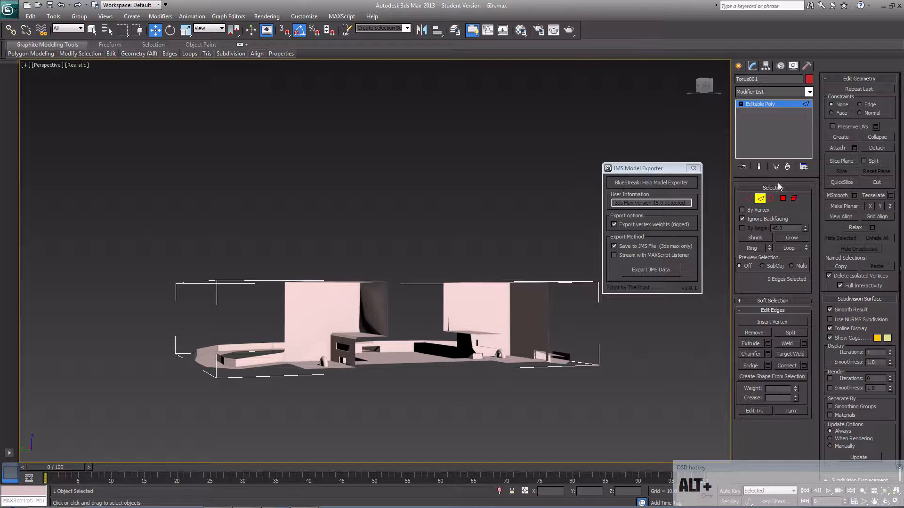
- Check the level mesh for open borders by selecting all of its border edges
{"action": "left_click", "coordinate": [771, 199]}
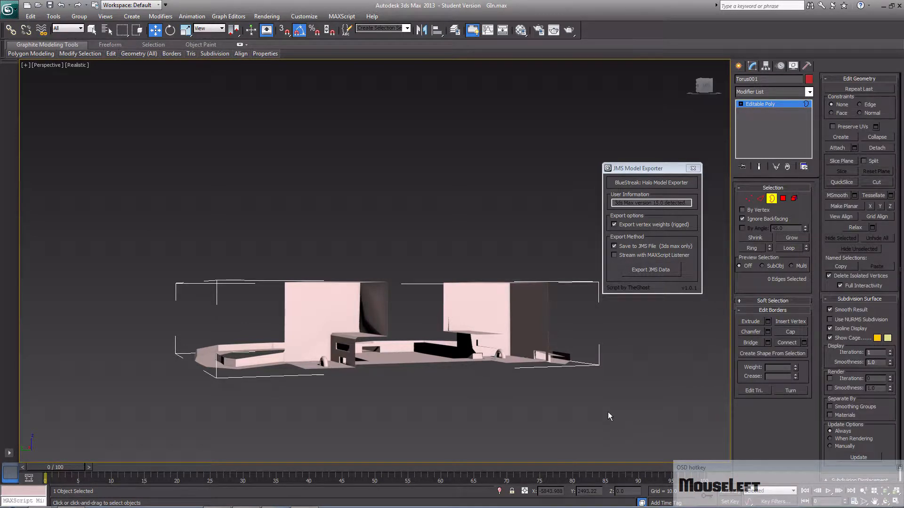
{"action": "key", "text": "ctrl+a"}
{"action": "left_click", "coordinate": [440, 347]}
{"action": "key", "text": "ctrl+a"}
{"action": "key", "text": "ctrl+a"}
{"action": "key", "text": "ctrl+a"}
{"action": "key", "text": "ctrl+a"}
{"action": "left_click", "coordinate": [783, 198]}
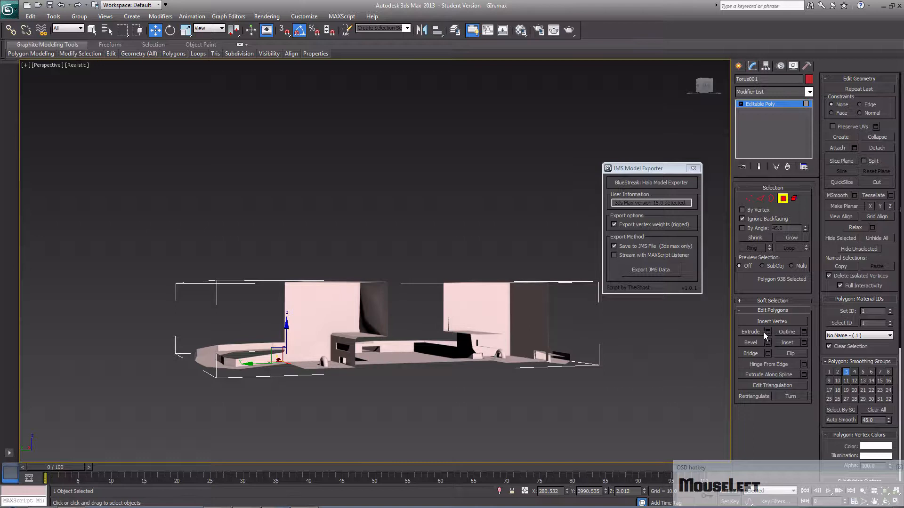
{"action": "left_click", "coordinate": [793, 199]}
{"action": "left_click", "coordinate": [749, 199]}
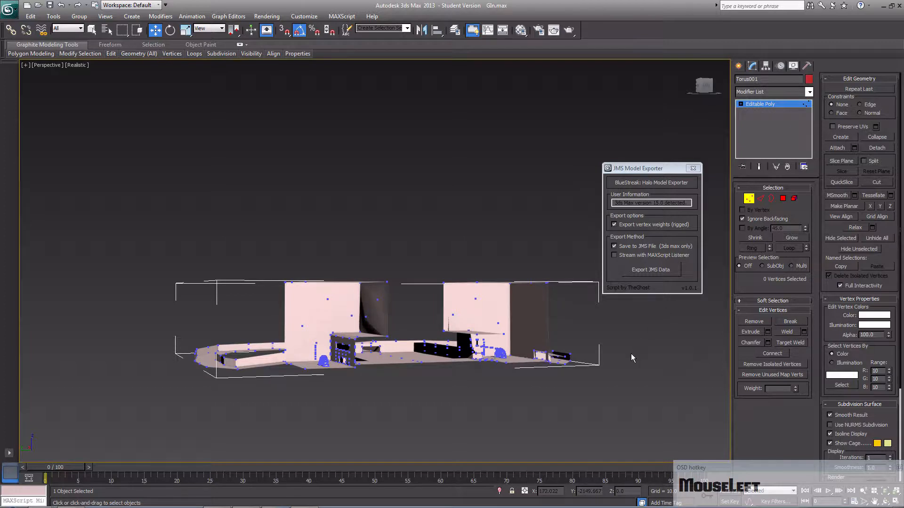
- Convert the level object to Editable Mesh and select all its faces
{"action": "middle_click_drag", "start_coordinate": [523, 344], "coordinate": [543, 366]}
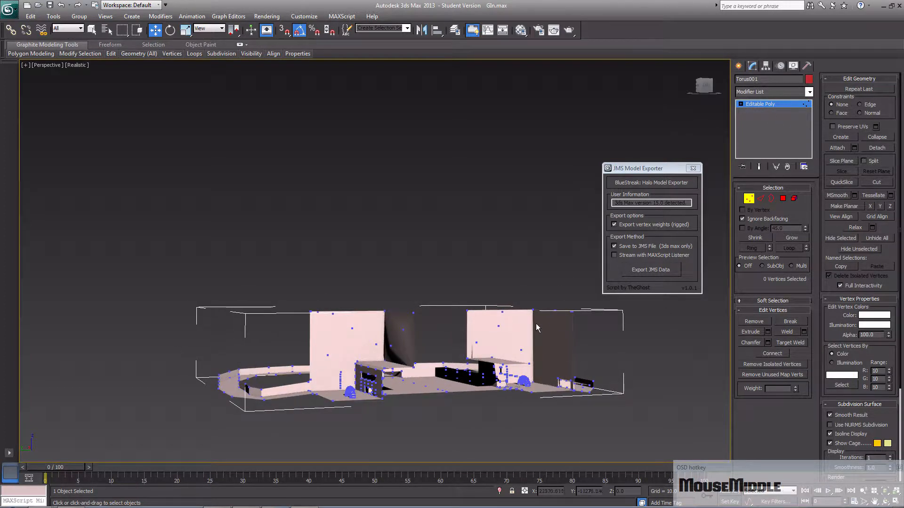
{"action": "right_click", "coordinate": [508, 325]}
{"action": "mouse_move", "coordinate": [551, 414]}
{"action": "left_click", "coordinate": [609, 413]}
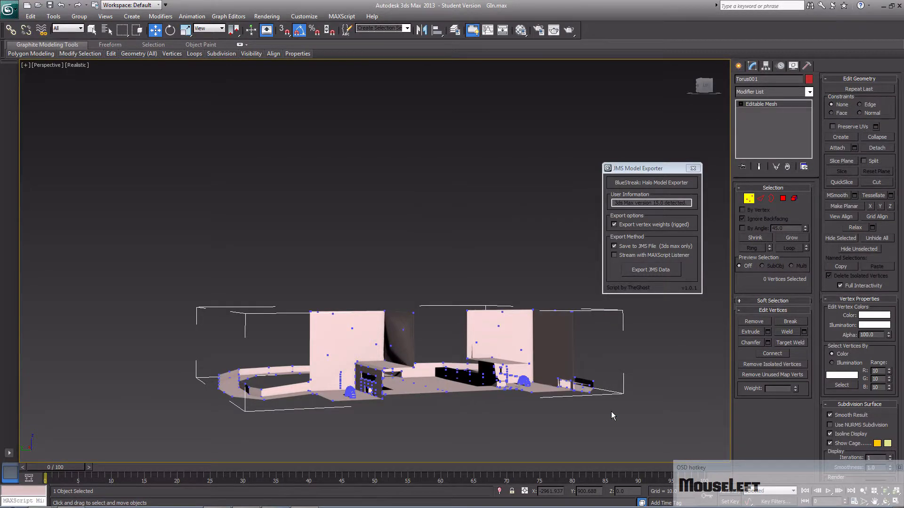
{"action": "left_click", "coordinate": [783, 201]}
{"action": "key", "text": "ctrl+a"}
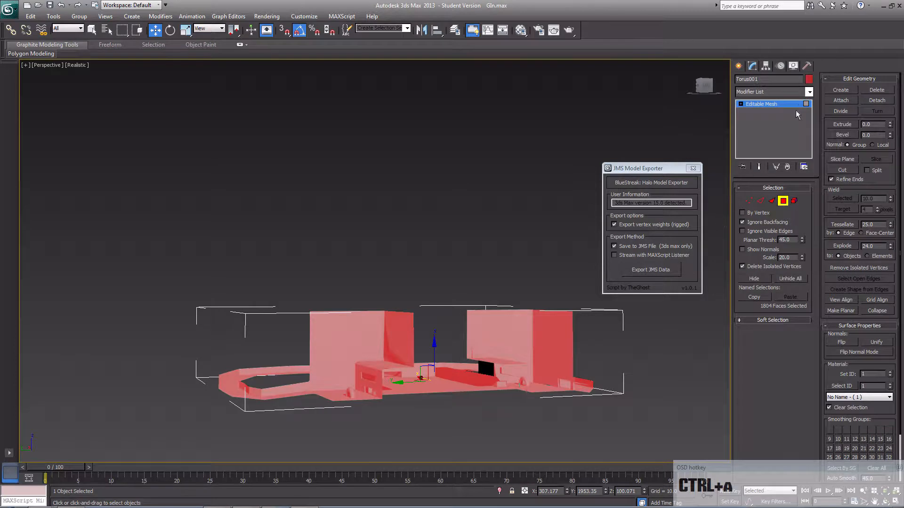
- Run an STL Check modifier for every error type on the mesh, and remove the modifier from the stack
{"action": "left_click", "coordinate": [808, 92]}
{"action": "left_click_drag", "start_coordinate": [809, 115], "coordinate": [809, 321]}
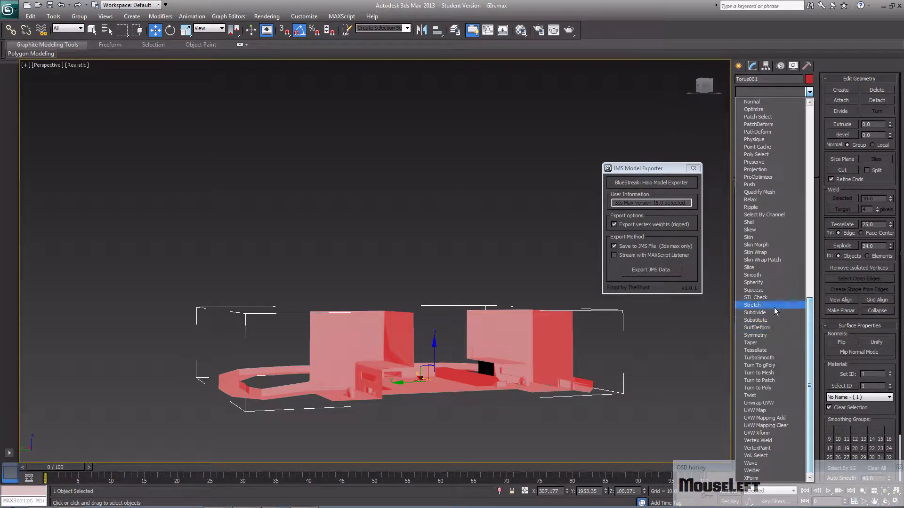
{"action": "left_click", "coordinate": [756, 298]}
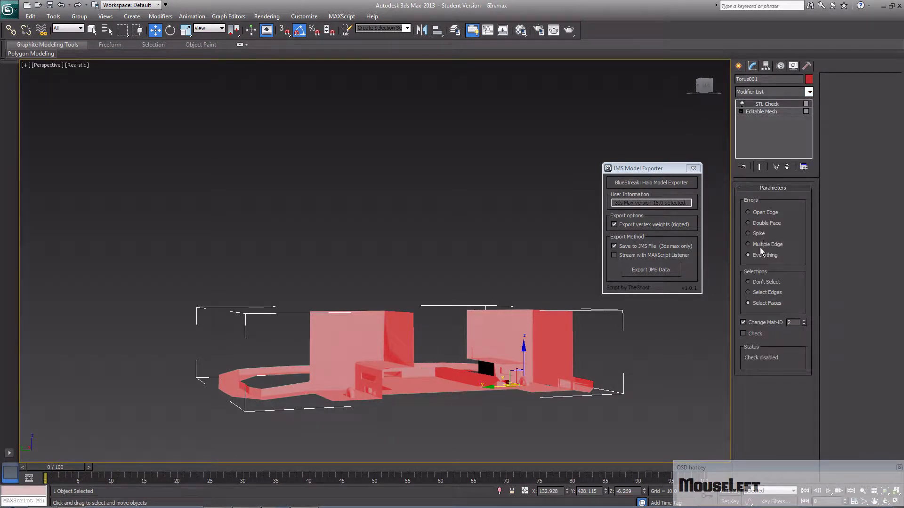
{"action": "left_click", "coordinate": [748, 334]}
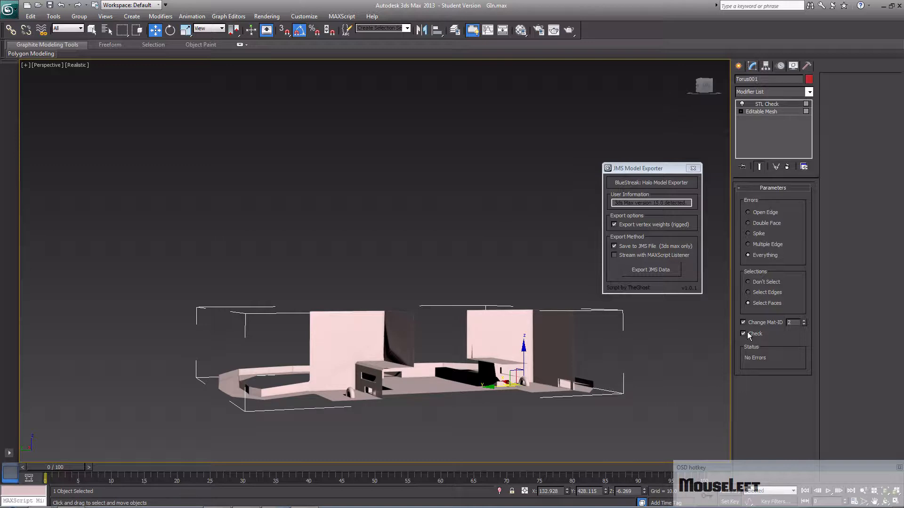
{"action": "right_click", "coordinate": [784, 104]}
{"action": "left_click", "coordinate": [810, 118]}
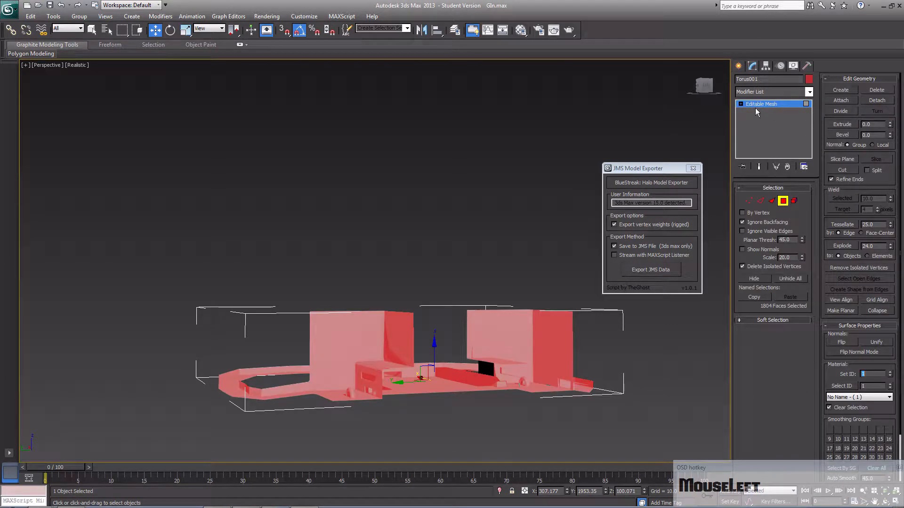
- Select all faces of the level mesh and set their material ID to 1
{"action": "left_click", "coordinate": [633, 380]}
{"action": "middle_click_drag", "start_coordinate": [632, 374], "coordinate": [532, 411]}
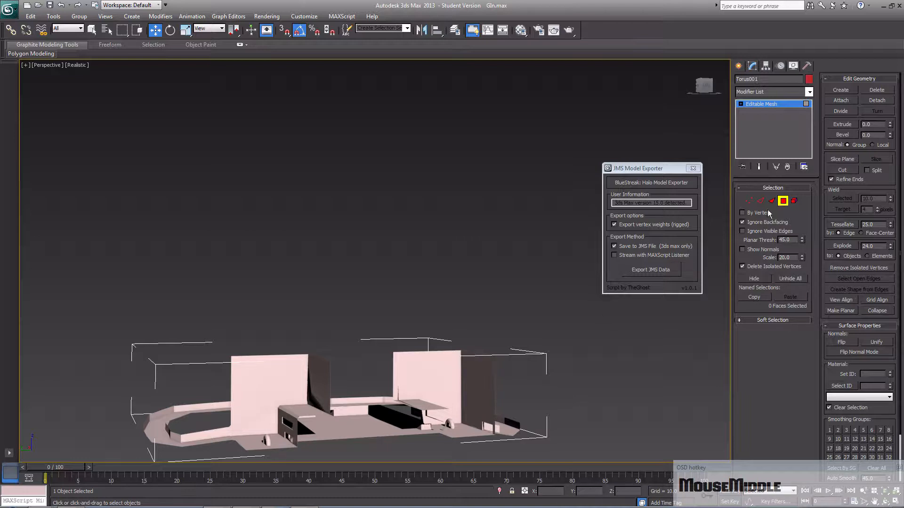
{"action": "key", "text": "ctrl+a"}
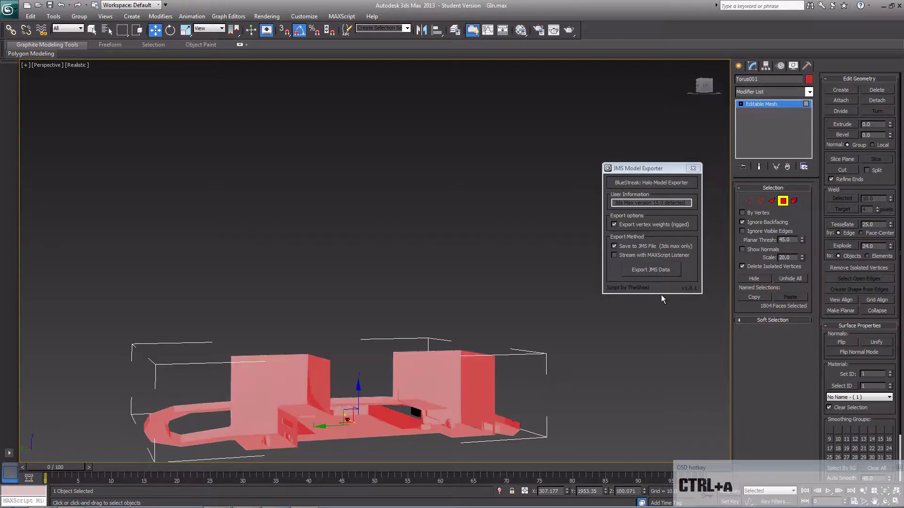
{"action": "left_click", "coordinate": [870, 374]}
{"action": "key", "text": "Return"}
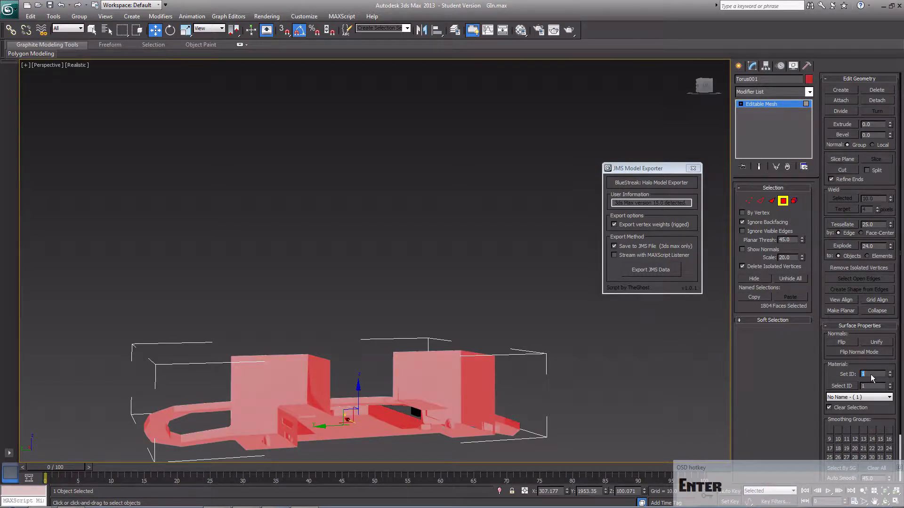
{"action": "left_click", "coordinate": [568, 396]}
- Review the level's pink material in the Material Editor
{"action": "middle_click_drag", "start_coordinate": [569, 396], "coordinate": [587, 368]}
{"action": "scroll", "coordinate": [586, 368], "scroll_direction": "down", "scroll_amount": 2}
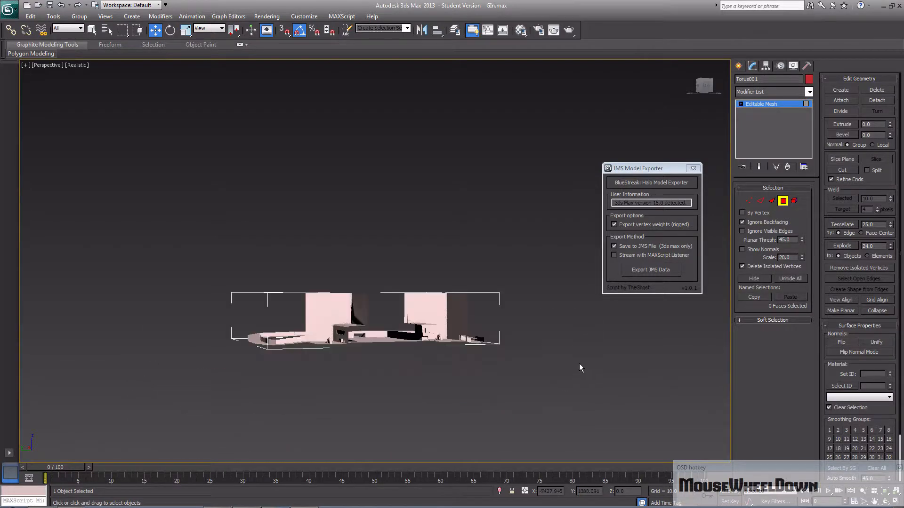
{"action": "middle_click_drag", "start_coordinate": [524, 343], "coordinate": [436, 372], "text": "alt"}
{"action": "key", "text": "m"}
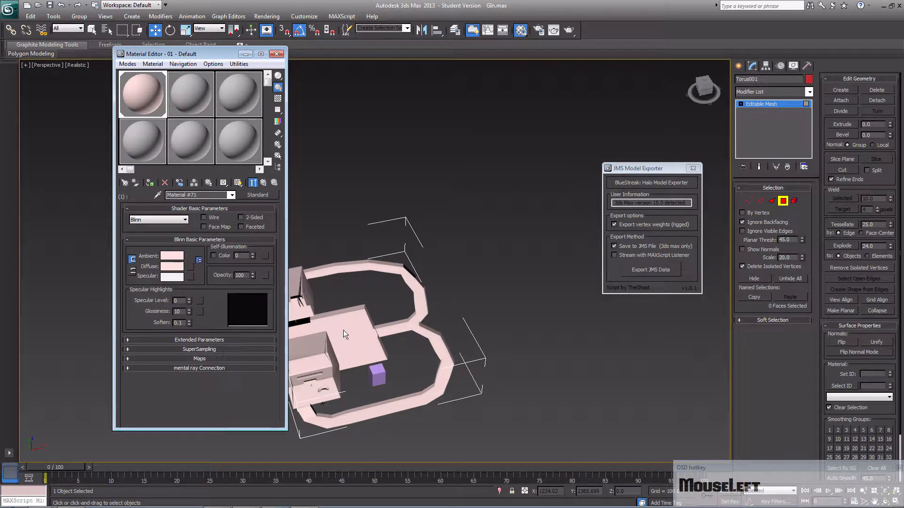
{"action": "left_click", "coordinate": [277, 54]}
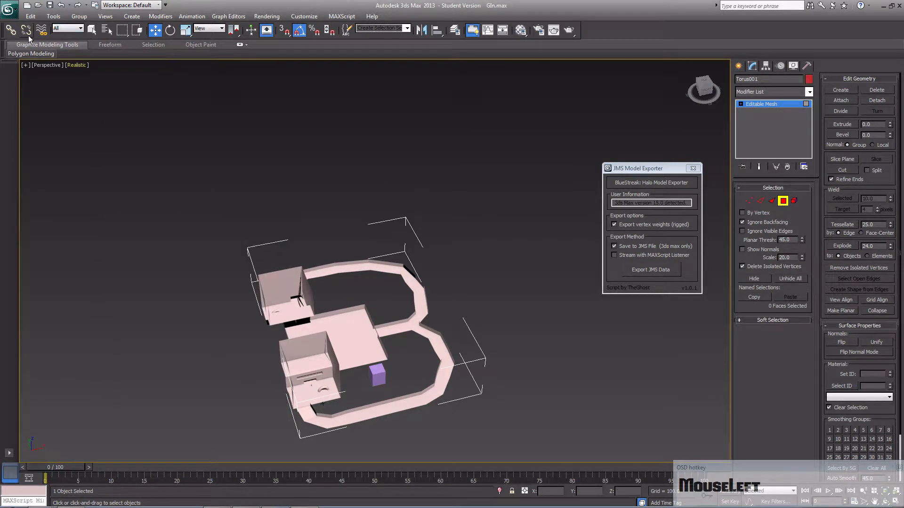
- Link the level mesh to the purple frame box and export the JMS data over GIn.jms in the models folder
{"action": "left_click", "coordinate": [10, 29]}
{"action": "left_click_drag", "start_coordinate": [358, 354], "coordinate": [379, 377]}
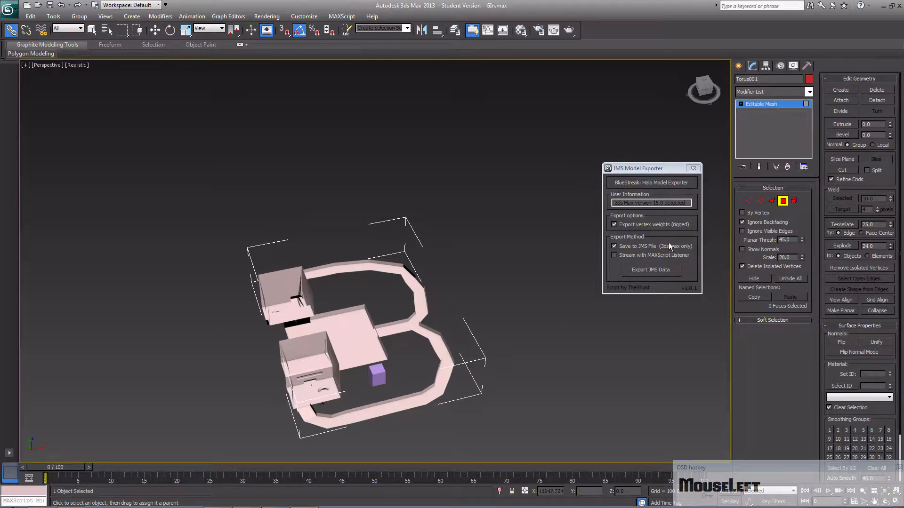
{"action": "left_click", "coordinate": [656, 270]}
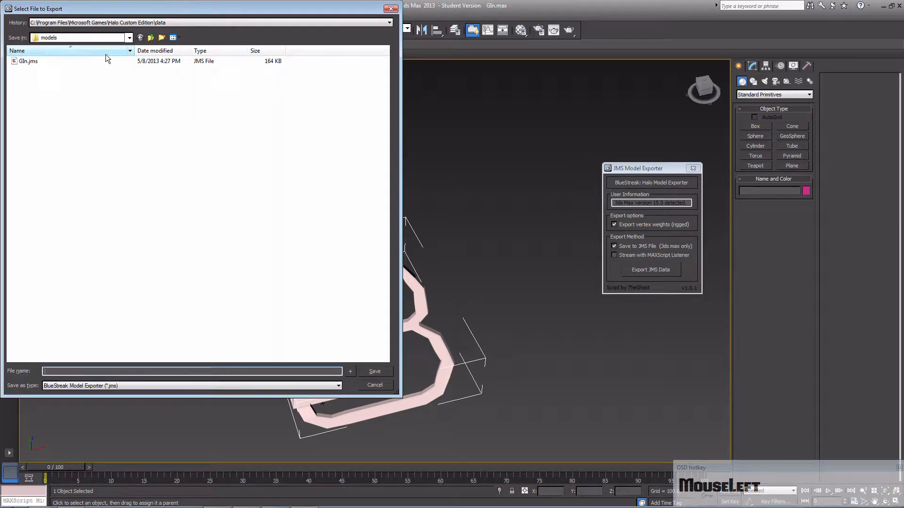
{"action": "double_click", "coordinate": [102, 59]}
{"action": "left_click", "coordinate": [476, 294]}
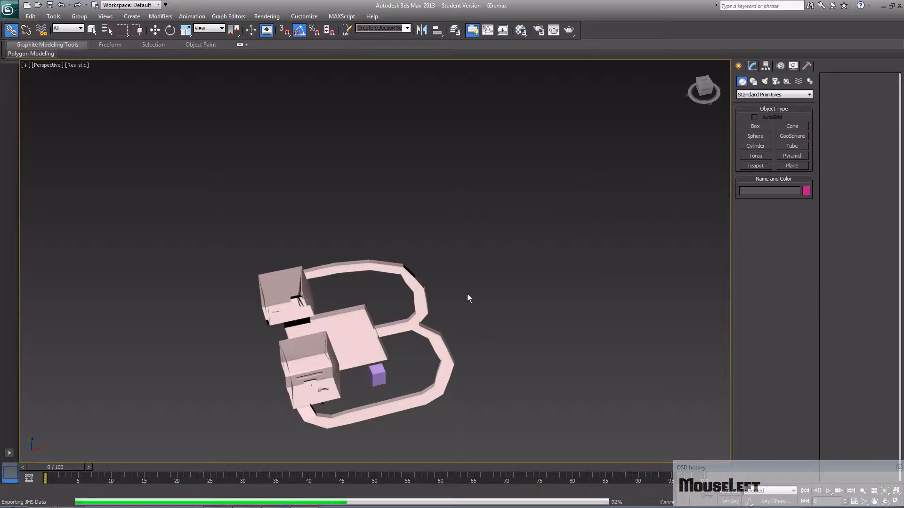
- Switch to the command prompt and rerun "tool structure levels\GIn GIn" to compile the level's structure
{"action": "mouse_move", "coordinate": [427, 505]}
{"action": "left_click", "coordinate": [276, 499]}
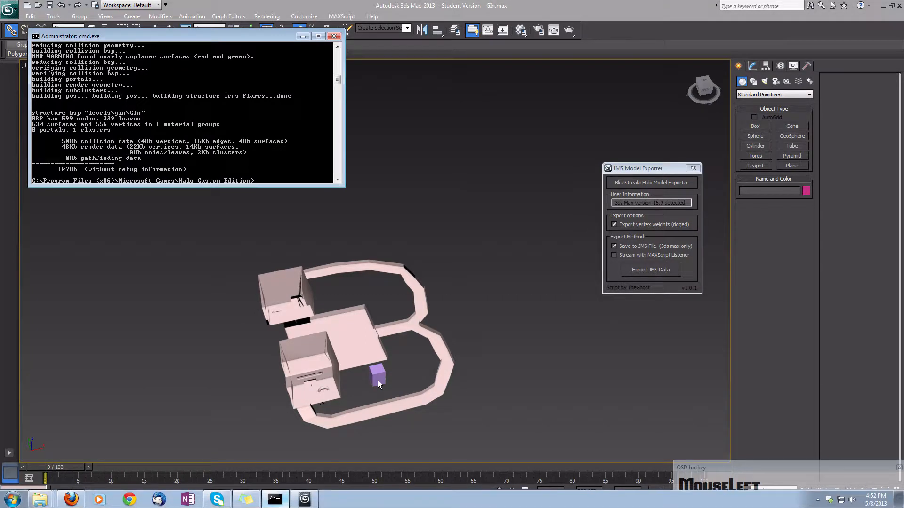
{"action": "key", "text": "Up"}
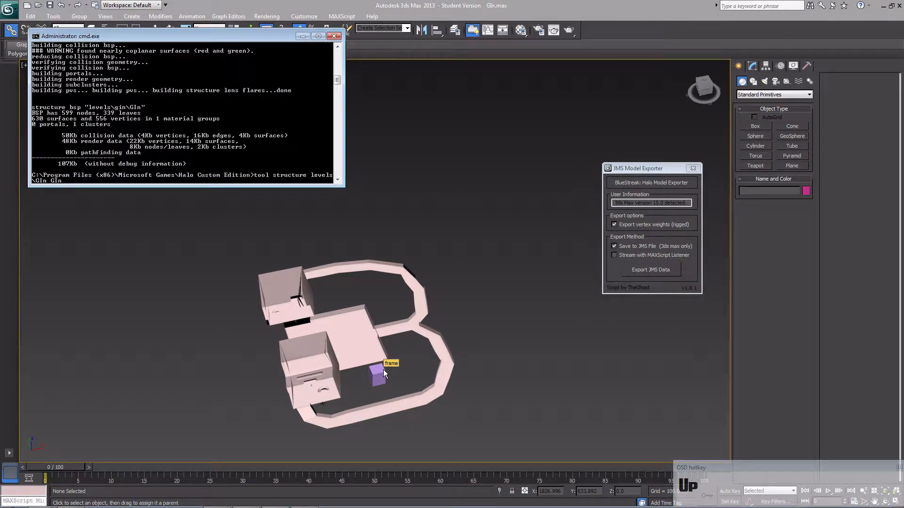
{"action": "key", "text": "Return"}
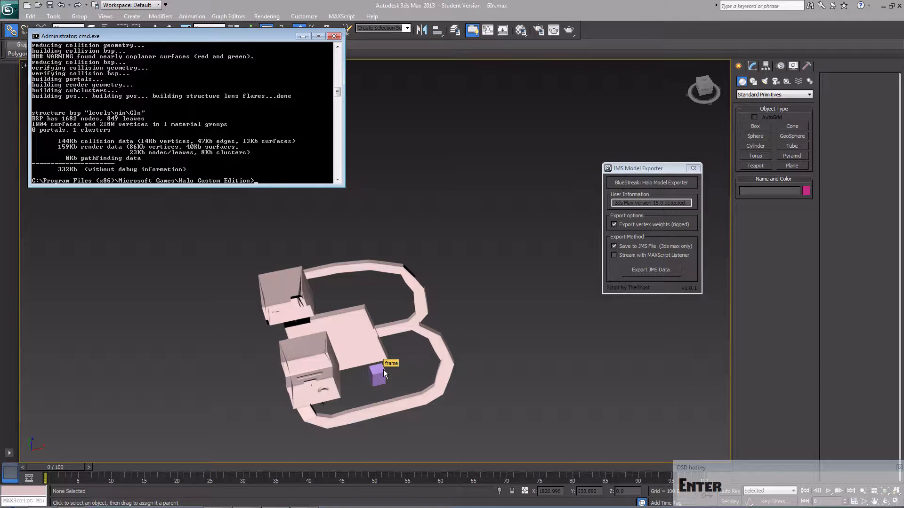
{"action": "middle_click_drag", "start_coordinate": [391, 352], "coordinate": [433, 359]}
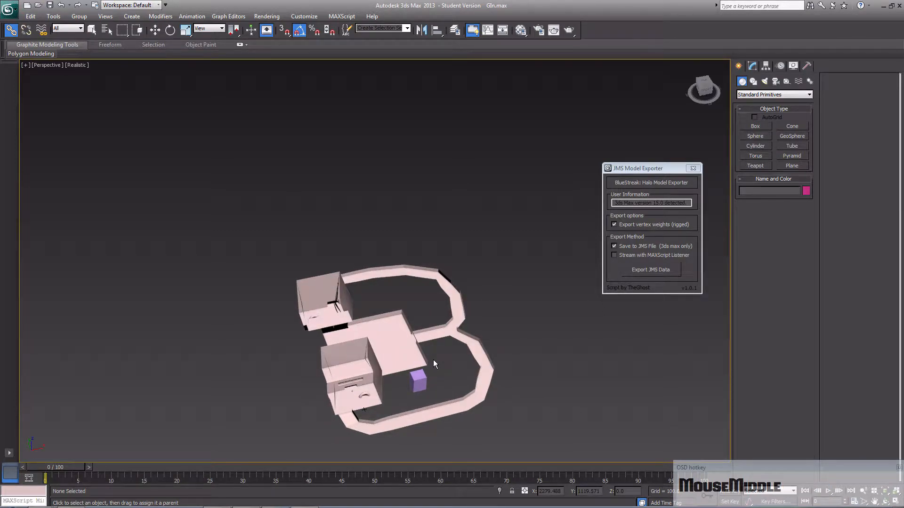
- Switch to Sapien and examine how the worklights illuminate the level's corridor and the room with the arch
{"action": "middle_click_drag", "start_coordinate": [433, 361], "coordinate": [413, 361]}
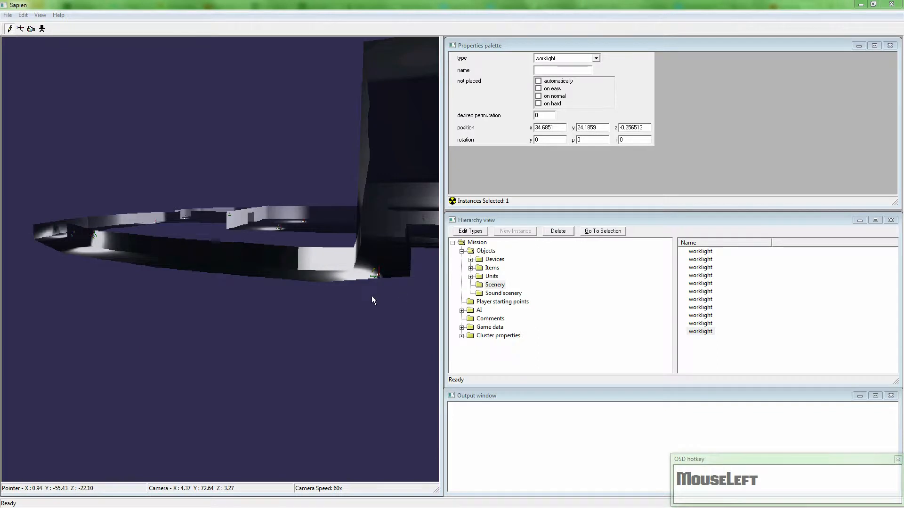
{"action": "middle_click_drag", "start_coordinate": [373, 300], "coordinate": [373, 300]}
{"action": "key", "text": "w"}
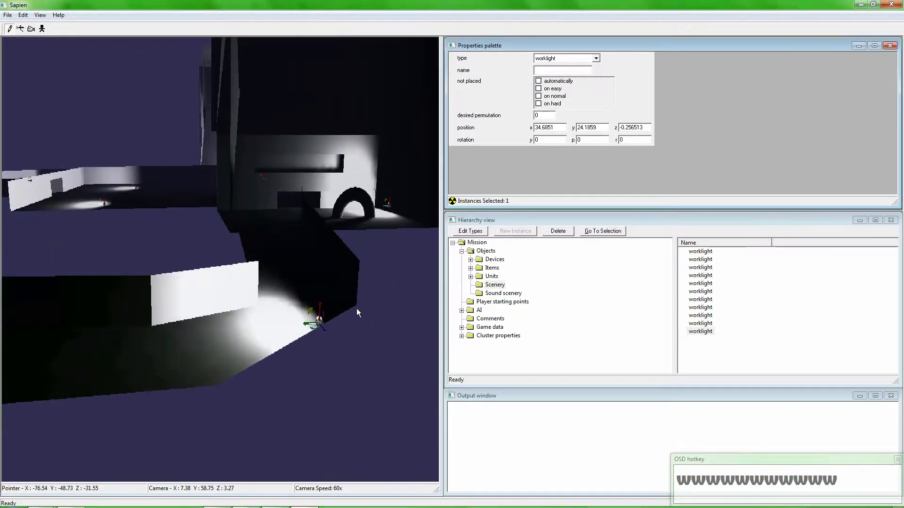
{"action": "left_click", "coordinate": [471, 259]}
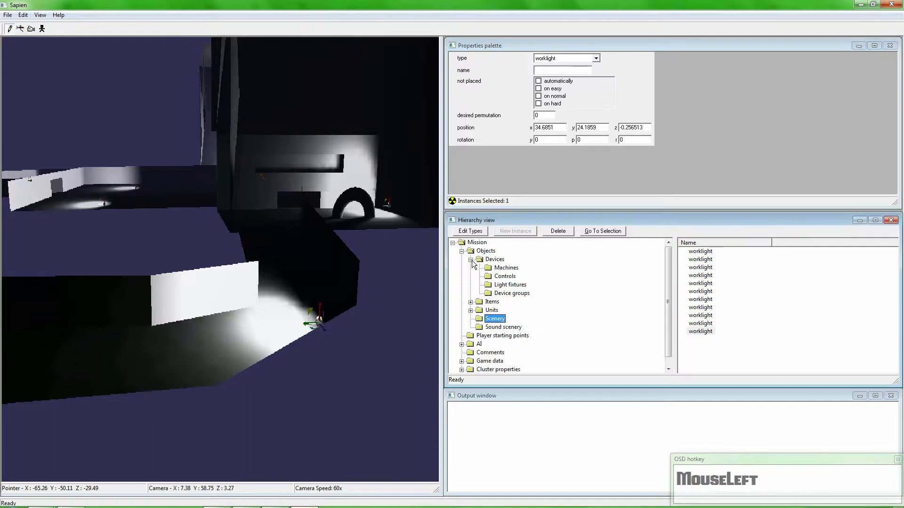
{"action": "left_click", "coordinate": [470, 260]}
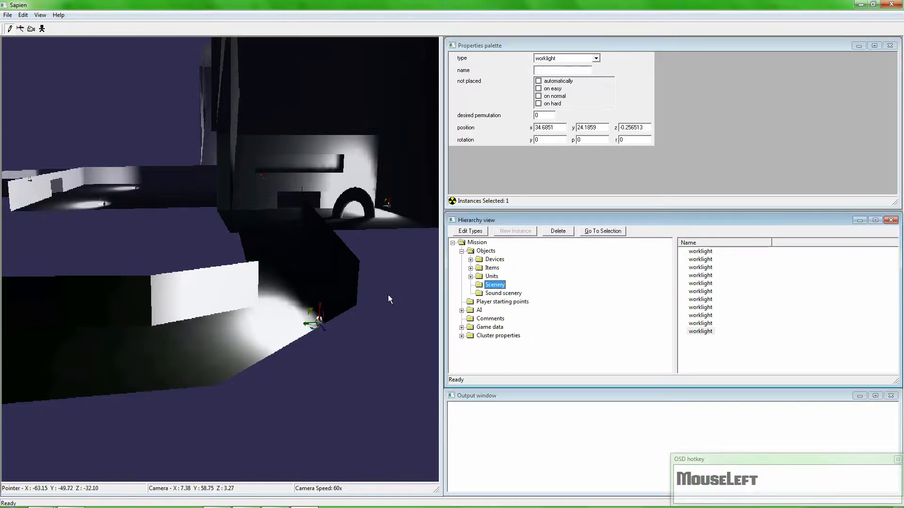
{"action": "left_click", "coordinate": [337, 302]}
{"action": "key", "text": "w"}
{"action": "key", "text": "d"}
{"action": "middle_click_drag", "start_coordinate": [337, 302], "coordinate": [337, 329]}
{"action": "key", "text": "f"}
{"action": "key", "text": "r"}
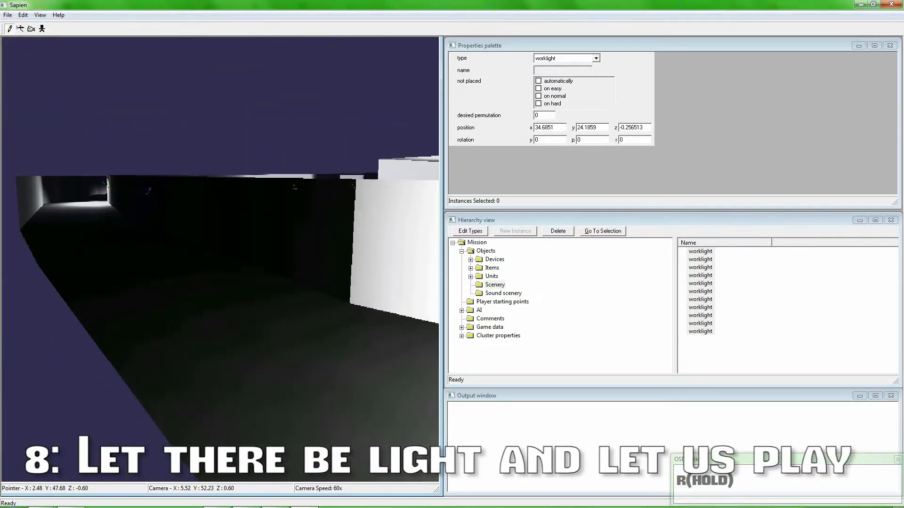
{"action": "key", "text": "s"}
{"action": "key", "text": "d"}
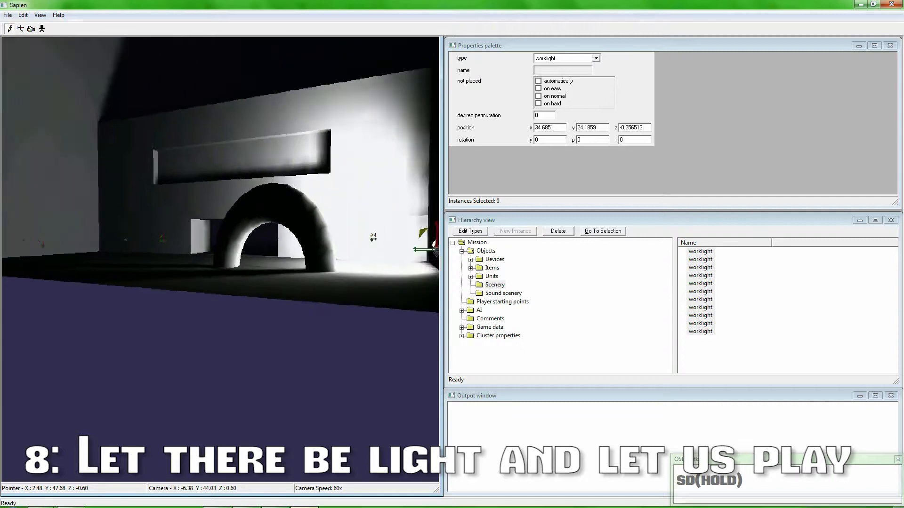
{"action": "key", "text": "r"}
{"action": "key", "text": "w"}
{"action": "key", "text": "w"}
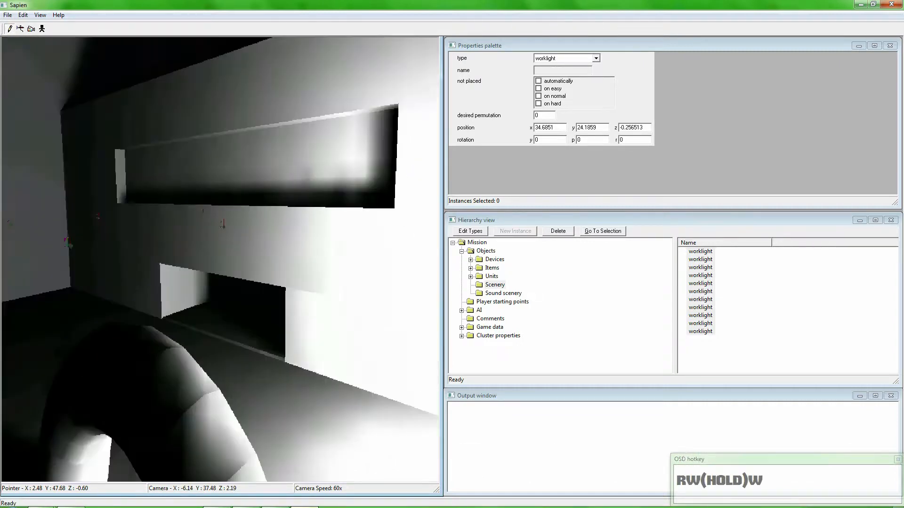
{"action": "middle_click_drag", "start_coordinate": [220, 259], "coordinate": [80, 226]}
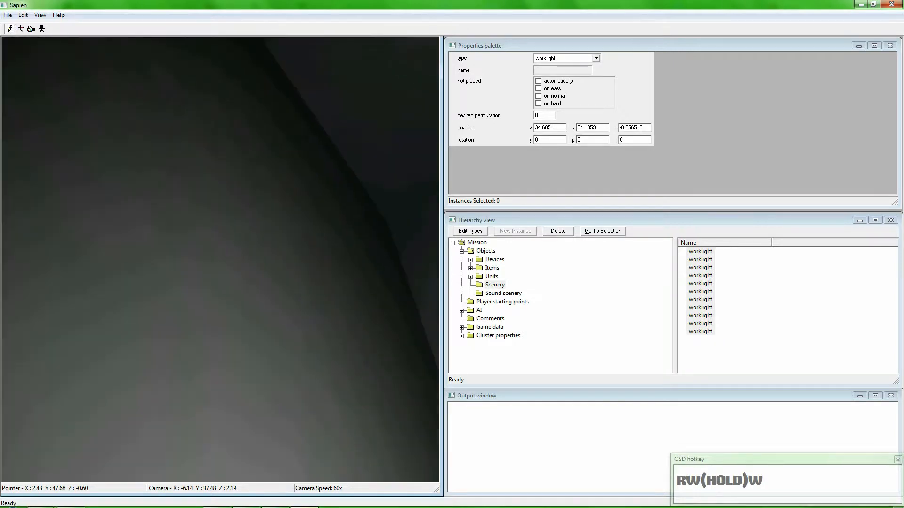
{"action": "key", "text": "d"}
{"action": "key", "text": "d"}
{"action": "key", "text": "d"}
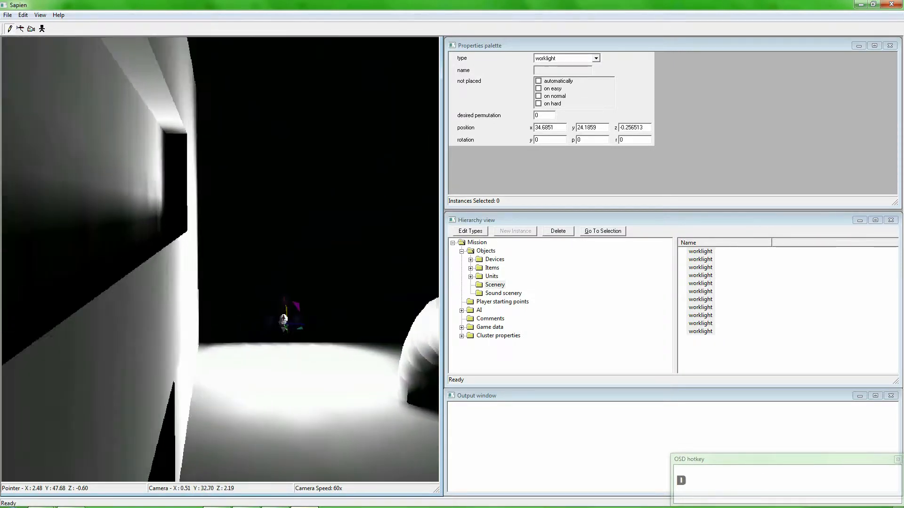
{"action": "key", "text": "s"}
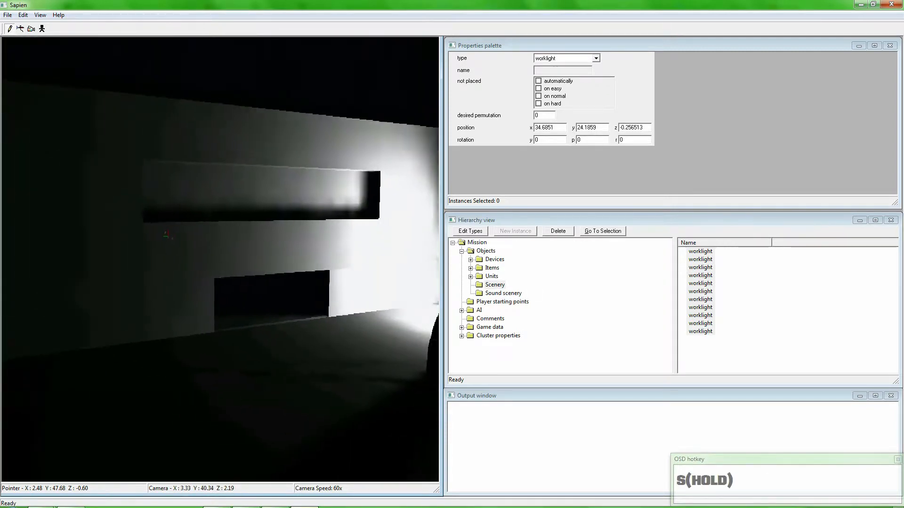
{"action": "key", "text": "w"}
{"action": "key", "text": "d"}
{"action": "key", "text": "s"}
{"action": "key", "text": "f"}
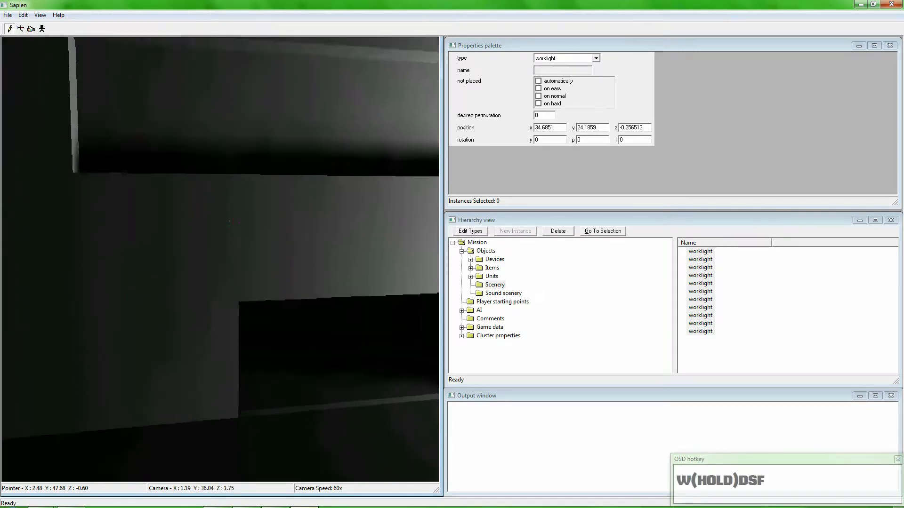
{"action": "key", "text": "d"}
{"action": "key", "text": "f"}
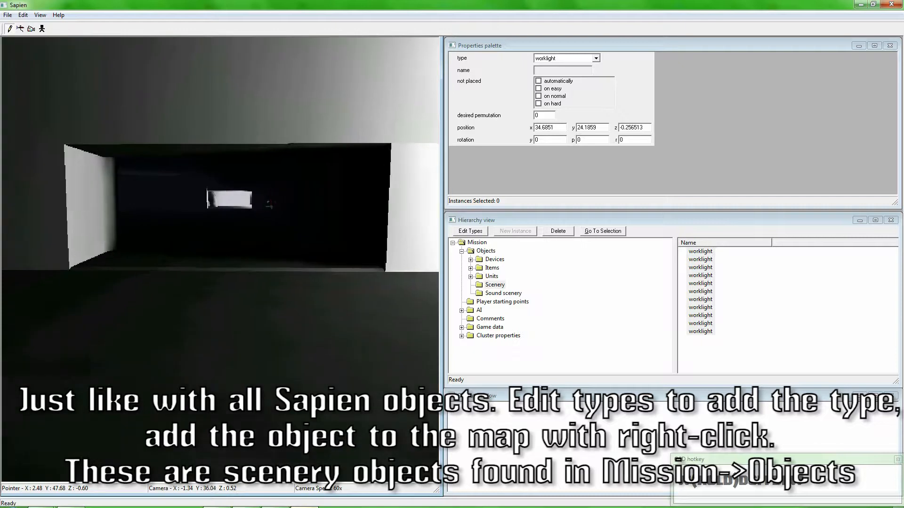
- Place another worklight on the floor beyond the doorway at about X -1.77, Y 27.60, and run the radiosity console command
{"action": "key", "text": "w"}
{"action": "right_click", "coordinate": [248, 232]}
{"action": "middle_click_drag", "start_coordinate": [278, 244], "coordinate": [320, 235]}
{"action": "key", "text": "w"}
{"action": "key", "text": "a"}
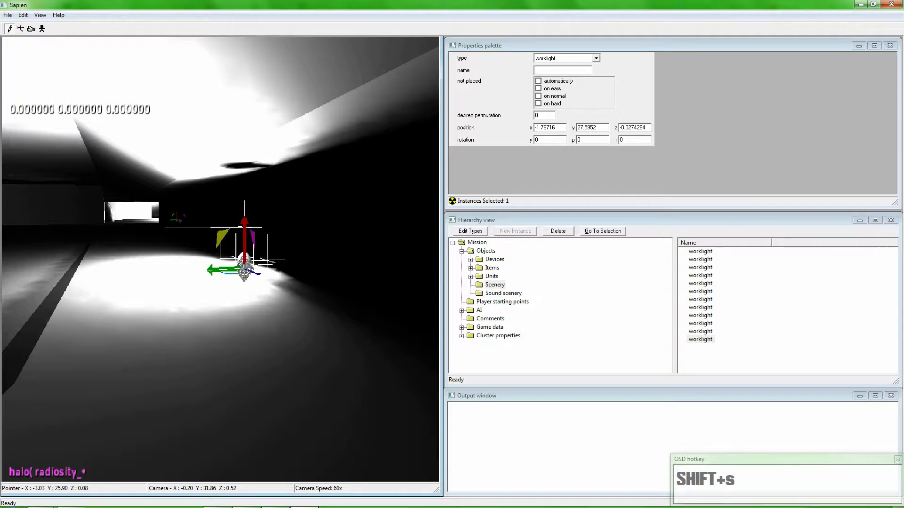
{"action": "key", "text": "Return"}
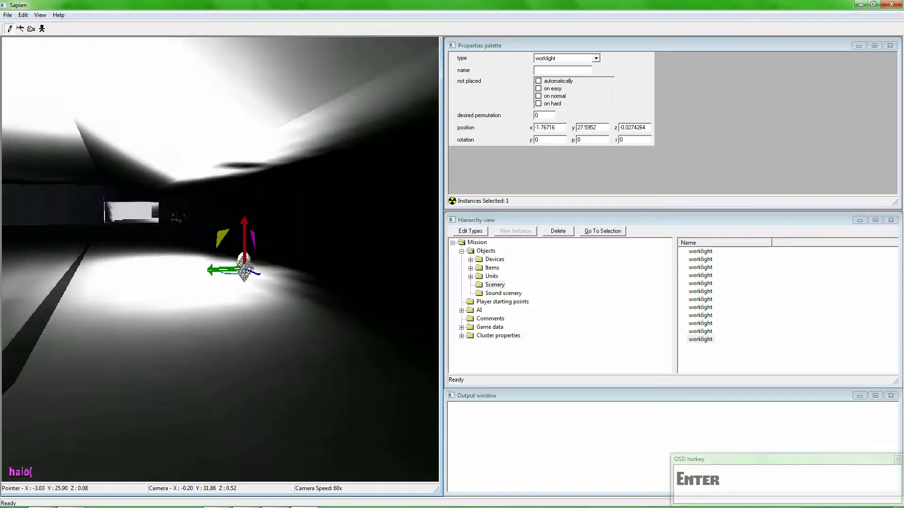
- Examine the recalculated lighting through the low central room, the connecting corridor and the tall room with the arch
{"action": "middle_click_drag", "start_coordinate": [220, 259], "coordinate": [220, 259]}
{"action": "key", "text": "d"}
{"action": "key", "text": "w"}
{"action": "key", "text": "w"}
{"action": "key", "text": "w"}
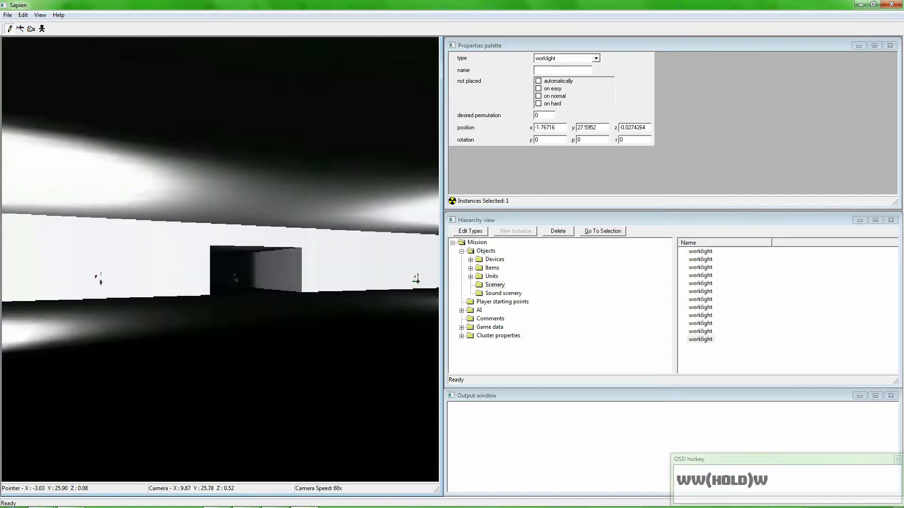
{"action": "middle_click_drag", "start_coordinate": [220, 259], "coordinate": [220, 258]}
{"action": "key", "text": "d"}
{"action": "key", "text": "w"}
{"action": "key", "text": "d"}
{"action": "key", "text": "w"}
{"action": "key", "text": "a"}
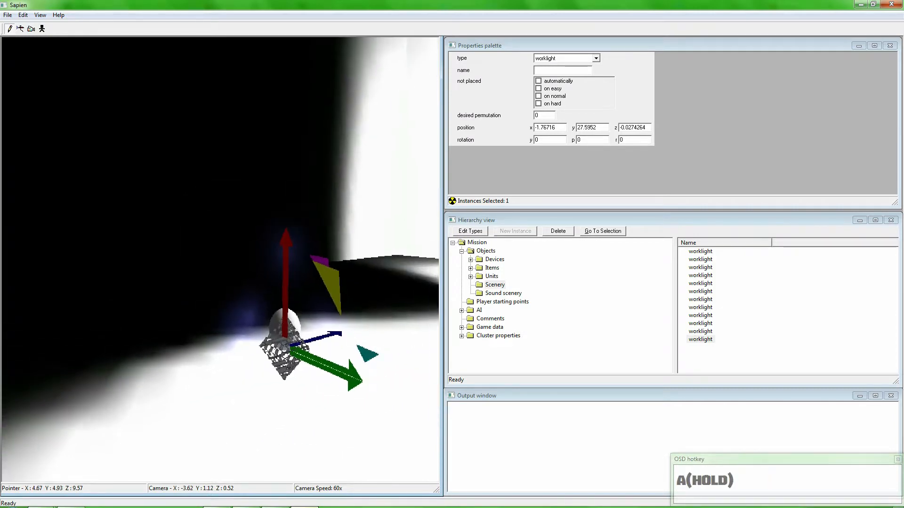
{"action": "key", "text": "w"}
{"action": "middle_click_drag", "start_coordinate": [220, 259], "coordinate": [338, 213]}
{"action": "key", "text": "r"}
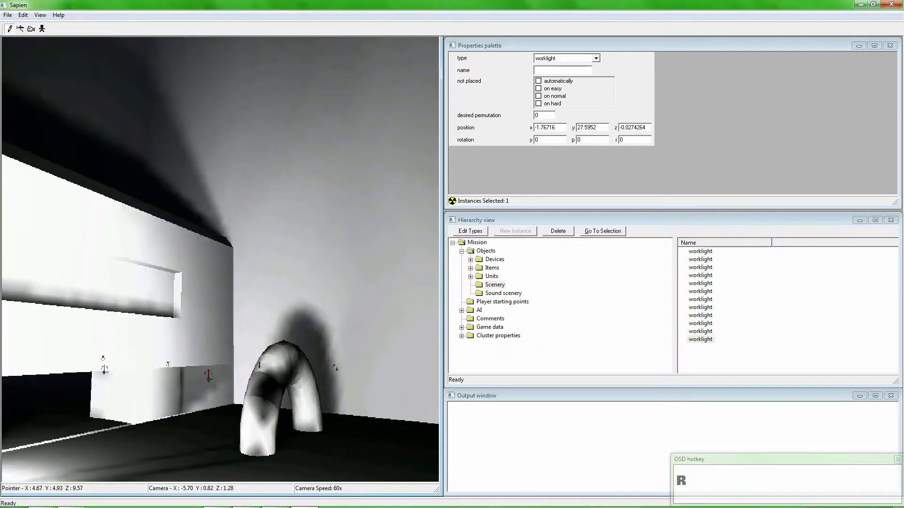
{"action": "key", "text": "r"}
{"action": "key", "text": "s"}
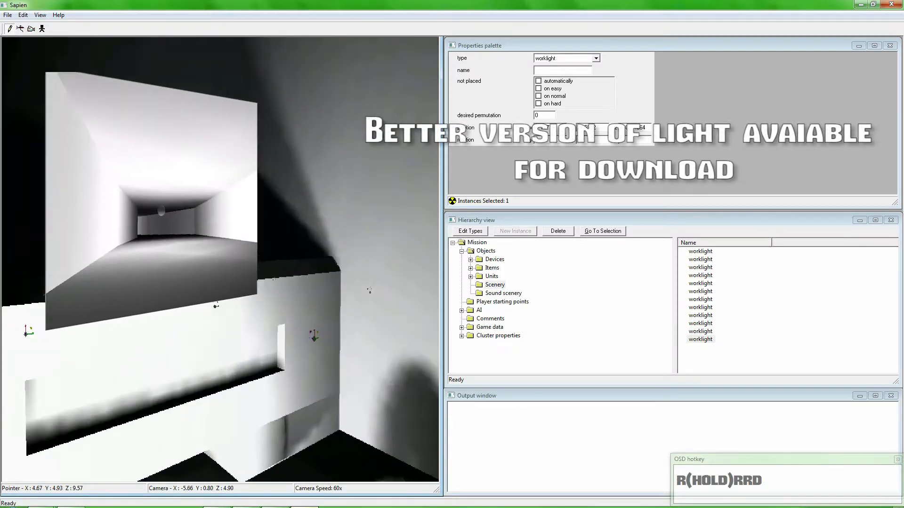
{"action": "key", "text": "s"}
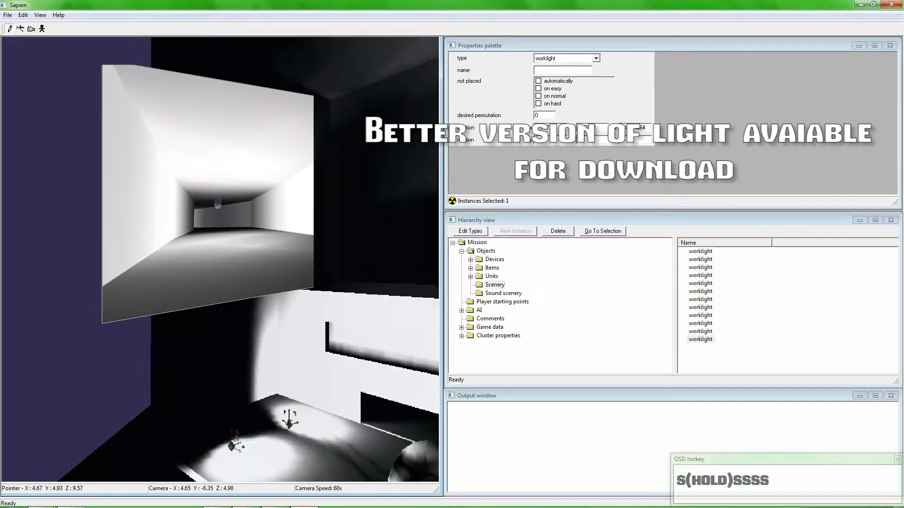
{"action": "key", "text": "w"}
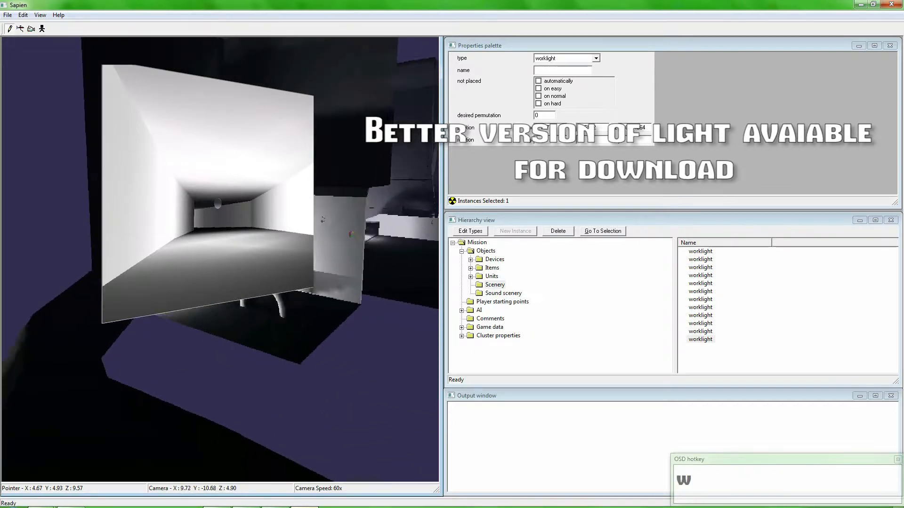
{"action": "key", "text": "w"}
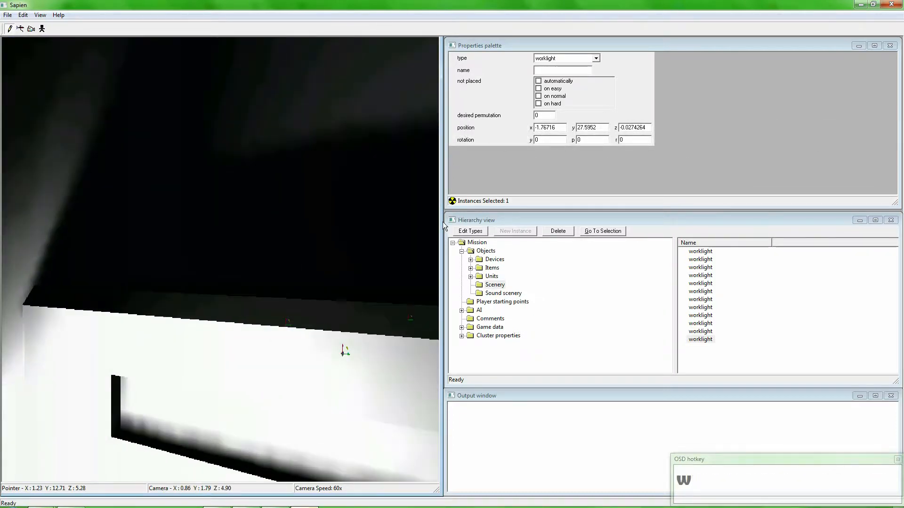
- Place an mp bright_light_ceiling light fixture on the wall above the long opening in the tall room
{"action": "left_click", "coordinate": [470, 259]}
{"action": "left_click", "coordinate": [503, 285]}
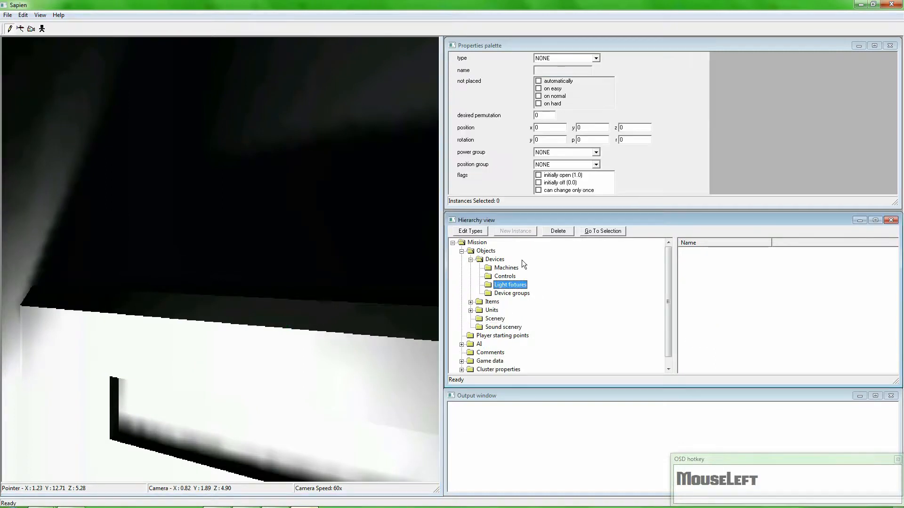
{"action": "left_click", "coordinate": [589, 58]}
{"action": "left_click", "coordinate": [582, 71]}
{"action": "middle_click_drag", "start_coordinate": [294, 341], "coordinate": [309, 293]}
{"action": "right_click", "coordinate": [294, 339]}
{"action": "key", "text": "w"}
{"action": "key", "text": "d"}
- Position and rotate the ceiling light fixtures above the long opening, one at about X -1.94, Y 7.96, Z 3.44 with yaw -95
{"action": "left_click_drag", "start_coordinate": [308, 290], "coordinate": [238, 315]}
{"action": "middle_click_drag", "start_coordinate": [238, 315], "coordinate": [239, 315]}
{"action": "key", "text": "a"}
{"action": "middle_click_drag", "start_coordinate": [321, 287], "coordinate": [325, 299]}
{"action": "left_click_drag", "start_coordinate": [330, 294], "coordinate": [335, 296]}
{"action": "middle_click_drag", "start_coordinate": [335, 296], "coordinate": [196, 275]}
{"action": "left_click_drag", "start_coordinate": [174, 253], "coordinate": [160, 270]}
- Examine the two ceiling light fixtures and the surrounding room from several viewpoints, with the camera speed cycled to 60x
{"action": "middle_click_drag", "start_coordinate": [178, 256], "coordinate": [183, 238]}
{"action": "key", "text": "w"}
{"action": "key", "text": "a"}
{"action": "key", "text": "s"}
{"action": "key", "text": "d"}
{"action": "middle_click_drag", "start_coordinate": [183, 237], "coordinate": [178, 207]}
{"action": "key", "text": "shift"}
{"action": "key", "text": "shift"}
{"action": "key", "text": "shift"}
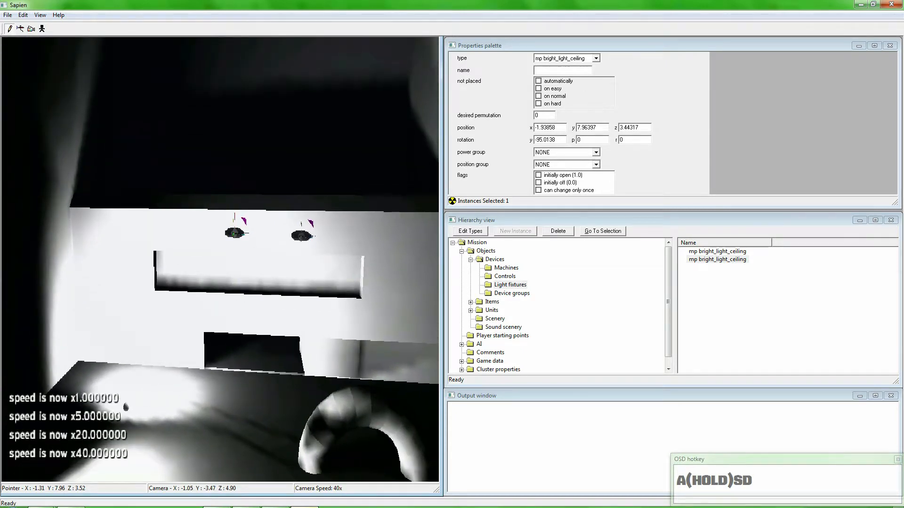
{"action": "key", "text": "shift"}
{"action": "key", "text": "f"}
{"action": "key", "text": "f"}
{"action": "middle_click_drag", "start_coordinate": [178, 207], "coordinate": [124, 217]}
{"action": "key", "text": "d"}
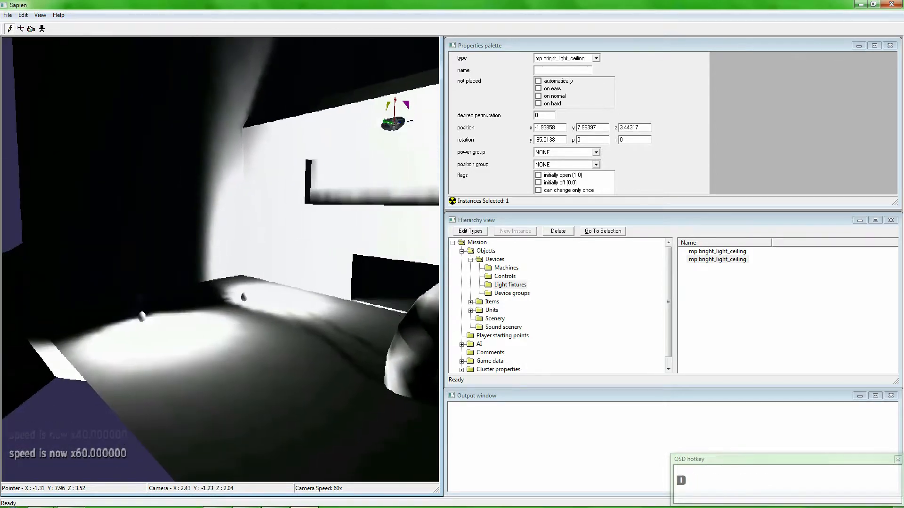
{"action": "key", "text": "d"}
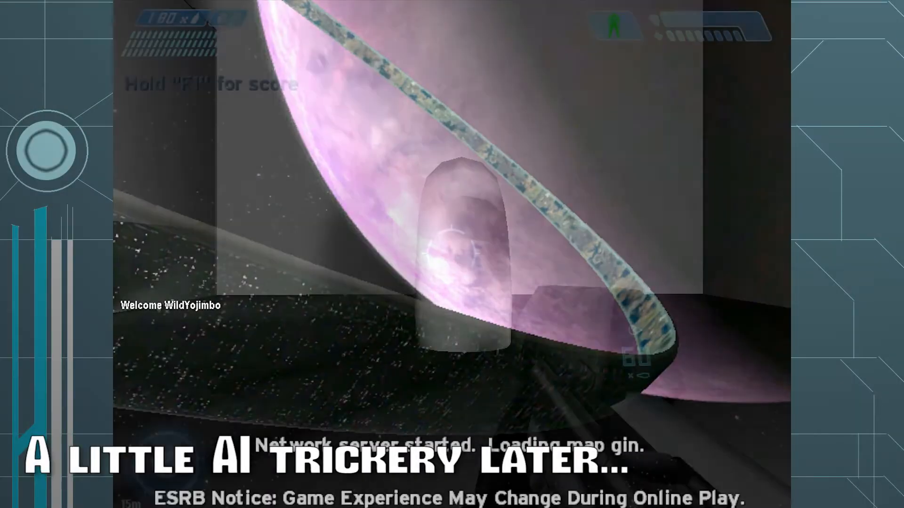
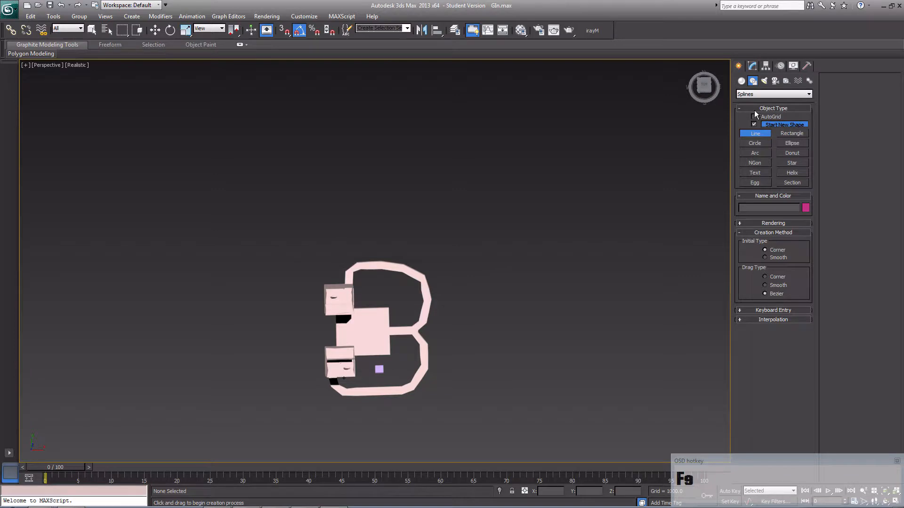
- Switch to 3ds Max, draw a straight two-point Line spline beside the level mesh and delete it
{"action": "left_click", "coordinate": [741, 81]}
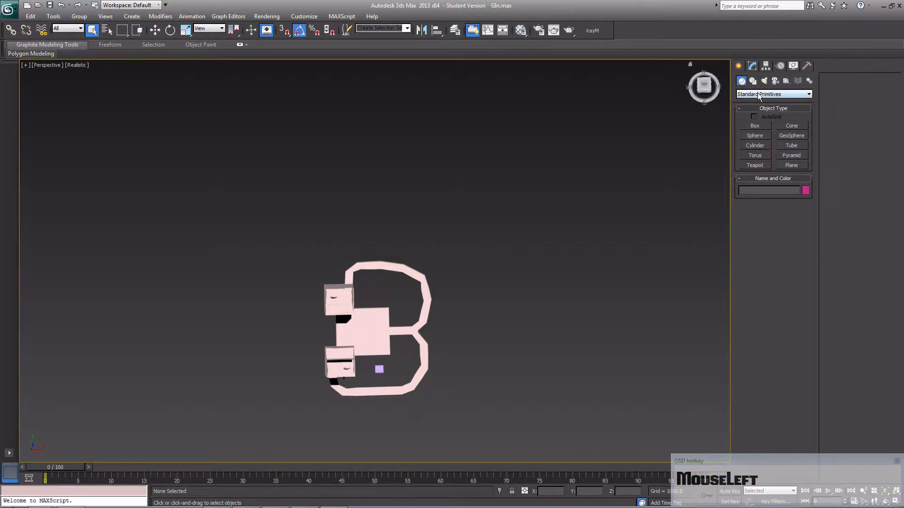
{"action": "left_click", "coordinate": [753, 81]}
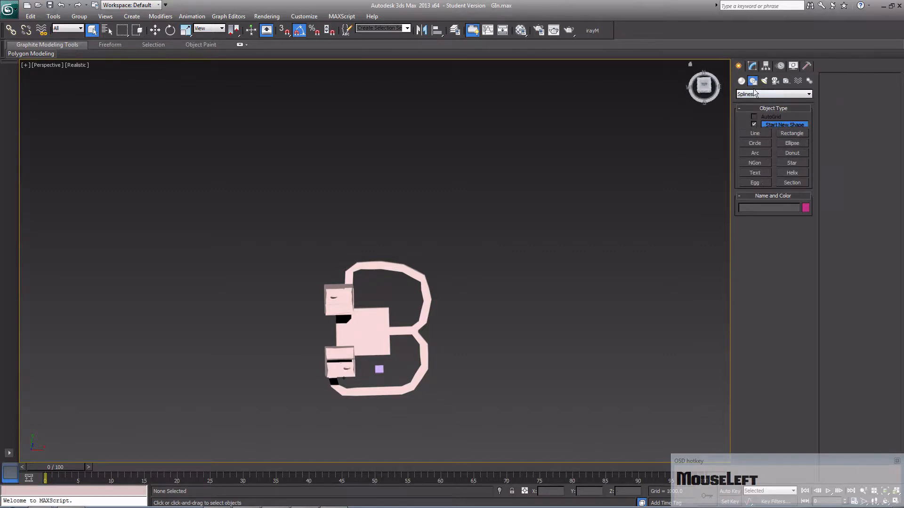
{"action": "left_click", "coordinate": [760, 131]}
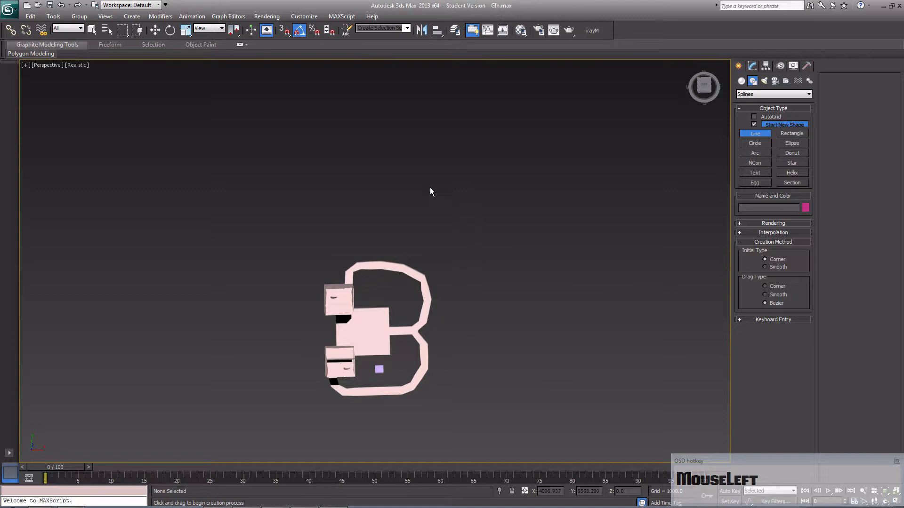
{"action": "left_click", "coordinate": [448, 210]}
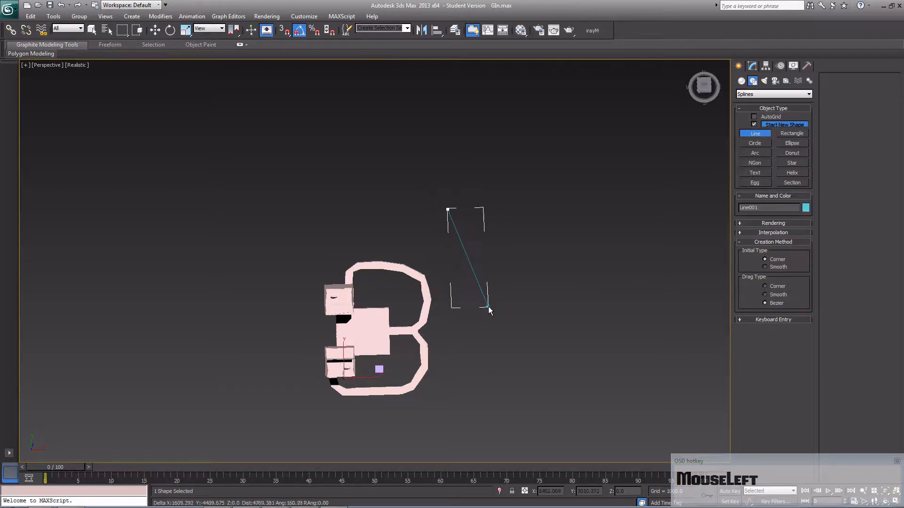
{"action": "left_click", "coordinate": [519, 349]}
{"action": "right_click", "coordinate": [519, 350]}
{"action": "key", "text": "Delete"}
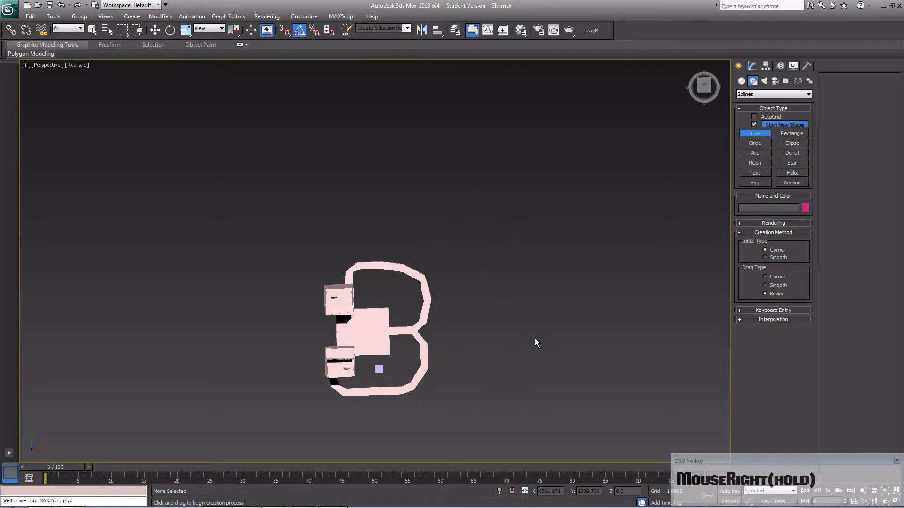
- Draw a closed freeform Line spline beside the level mesh, mixing straight corner points with curved Bezier points
{"action": "left_click", "coordinate": [454, 236]}
{"action": "left_click_drag", "start_coordinate": [521, 333], "coordinate": [555, 361]}
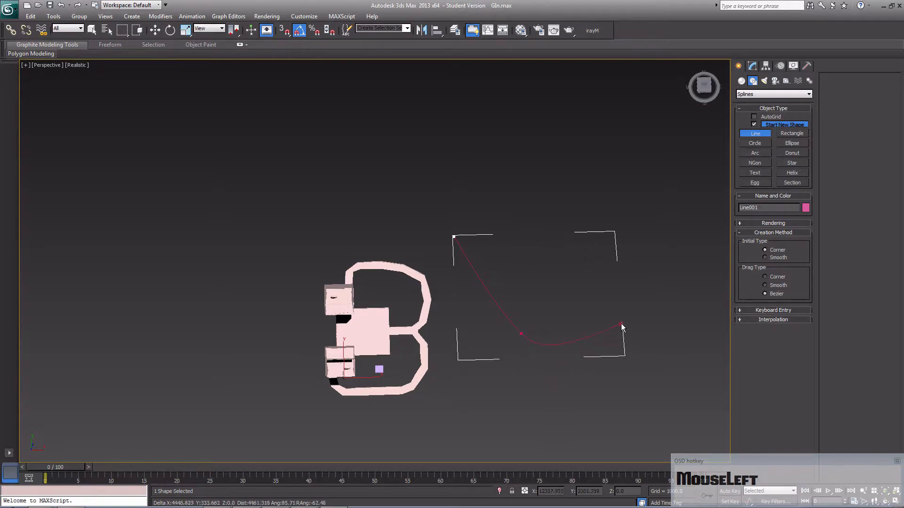
{"action": "left_click", "coordinate": [668, 222]}
{"action": "left_click", "coordinate": [610, 175]}
{"action": "left_click_drag", "start_coordinate": [595, 177], "coordinate": [582, 184]}
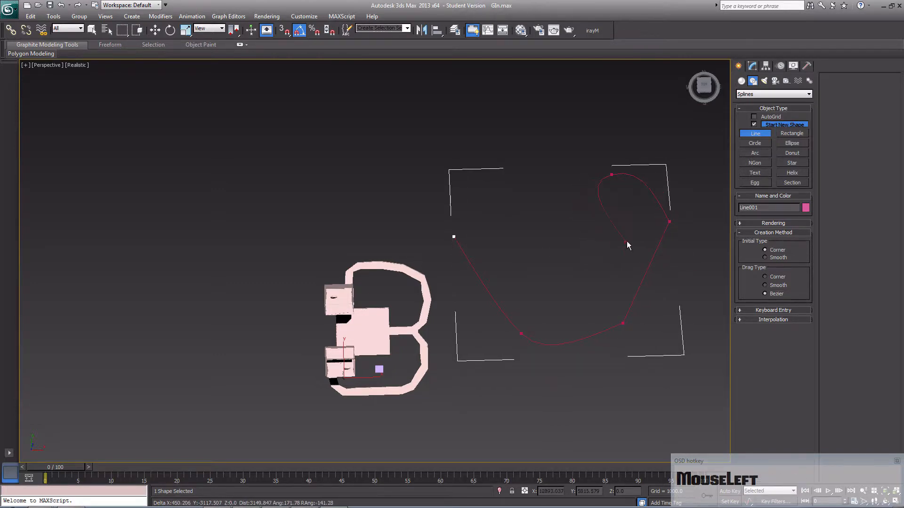
{"action": "left_click", "coordinate": [609, 188]}
{"action": "left_click", "coordinate": [651, 223]}
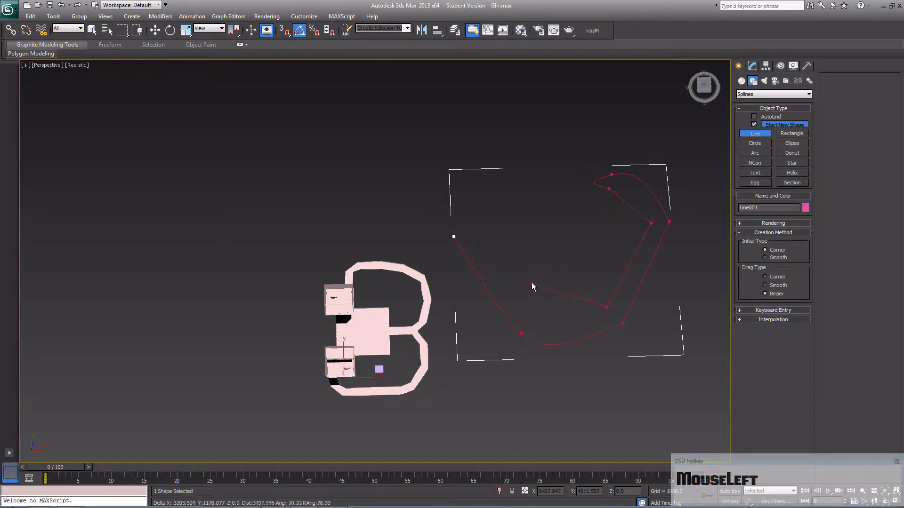
{"action": "left_click_drag", "start_coordinate": [545, 270], "coordinate": [530, 272]}
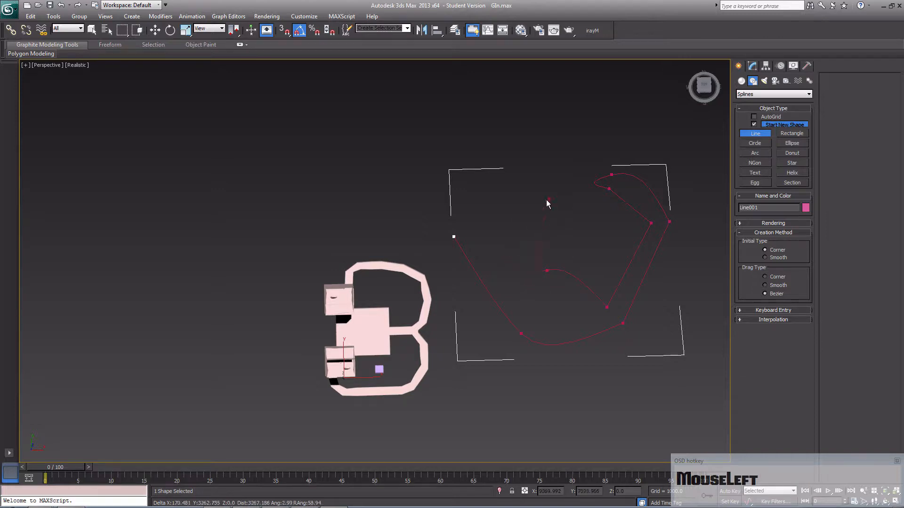
{"action": "mouse_move", "coordinate": [479, 246]}
{"action": "left_mouse_down"}
{"action": "mouse_move", "coordinate": [475, 234]}
{"action": "mouse_move", "coordinate": [485, 231]}
{"action": "left_mouse_up"}
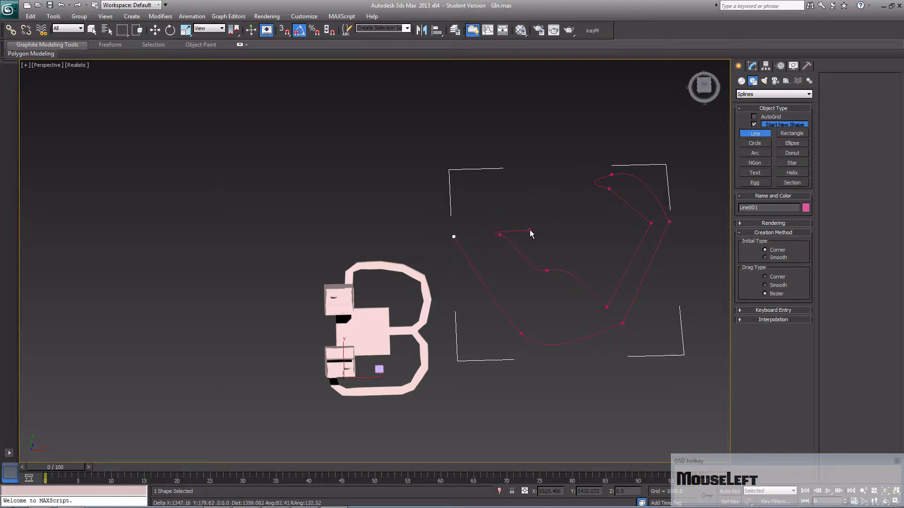
{"action": "left_click", "coordinate": [536, 233]}
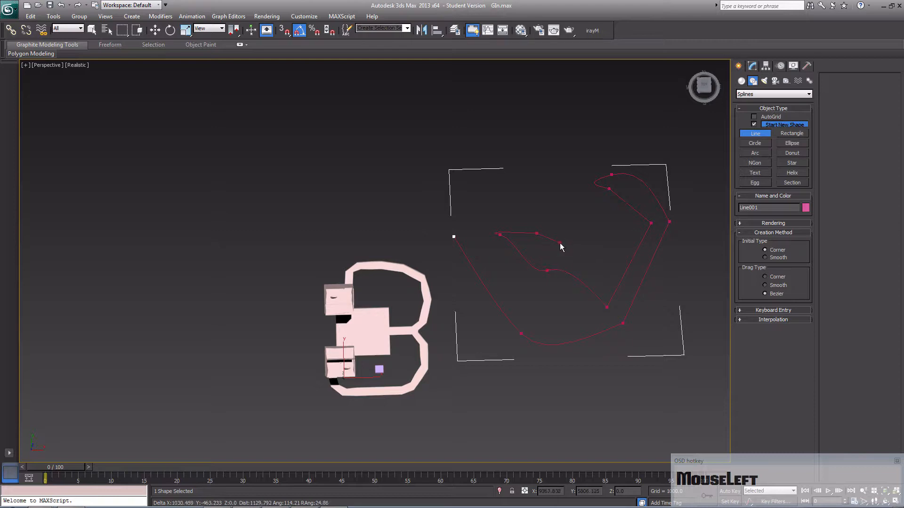
{"action": "left_click_drag", "start_coordinate": [571, 238], "coordinate": [573, 150]}
{"action": "left_click_drag", "start_coordinate": [523, 126], "coordinate": [505, 140]}
{"action": "left_click_drag", "start_coordinate": [502, 175], "coordinate": [502, 208]}
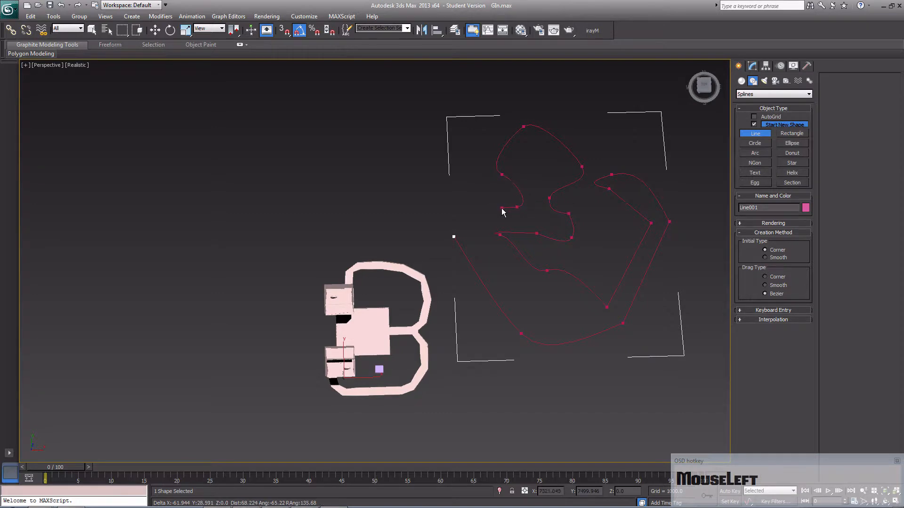
{"action": "left_click_drag", "start_coordinate": [462, 229], "coordinate": [456, 239]}
{"action": "left_click", "coordinate": [455, 238]}
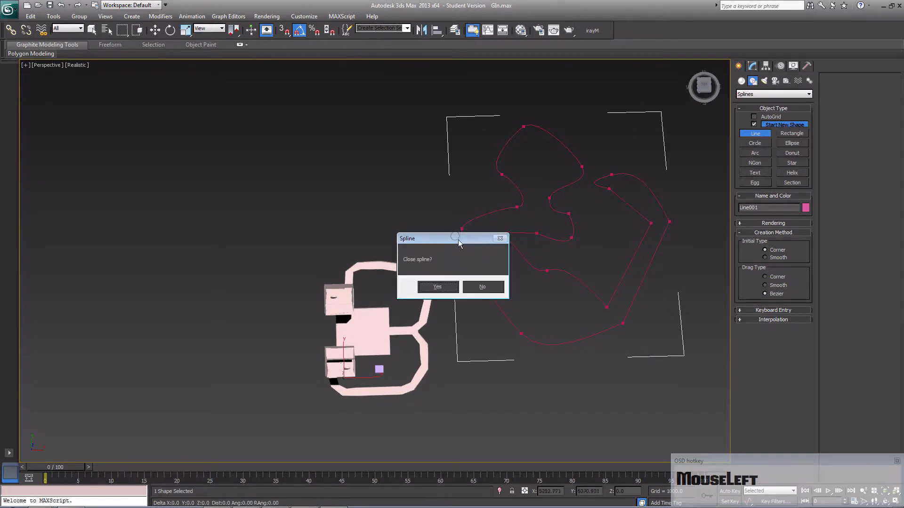
{"action": "left_click", "coordinate": [445, 291]}
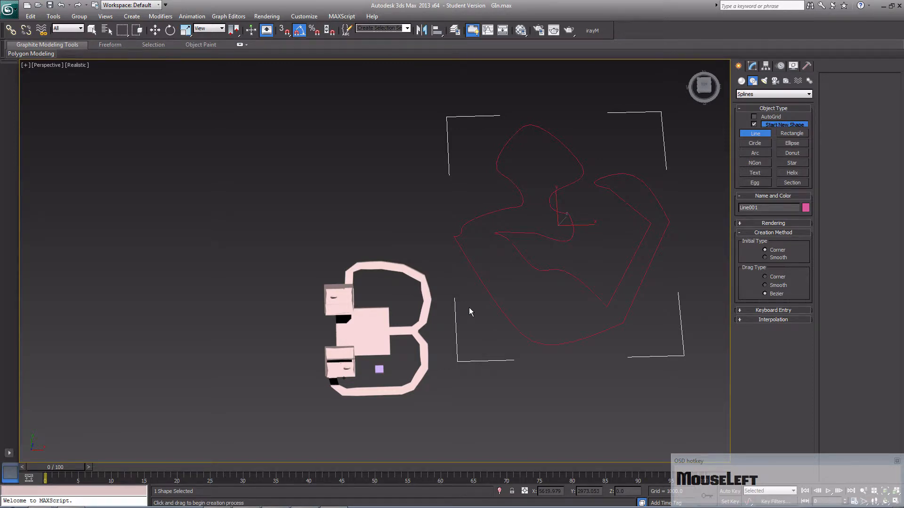
{"action": "right_click", "coordinate": [519, 254]}
- Convert the closed spline to an Editable Mesh
{"action": "middle_click_drag", "start_coordinate": [505, 310], "coordinate": [471, 337]}
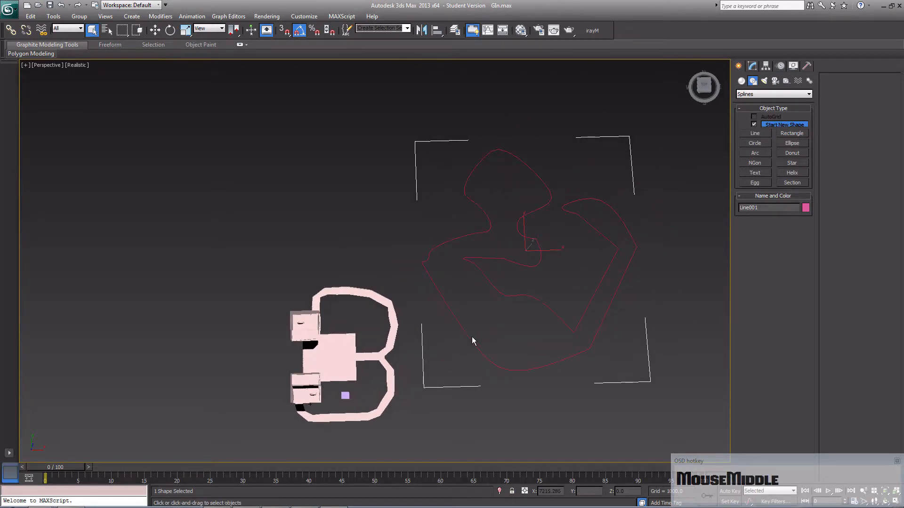
{"action": "right_click_drag", "start_coordinate": [468, 337], "coordinate": [587, 429]}
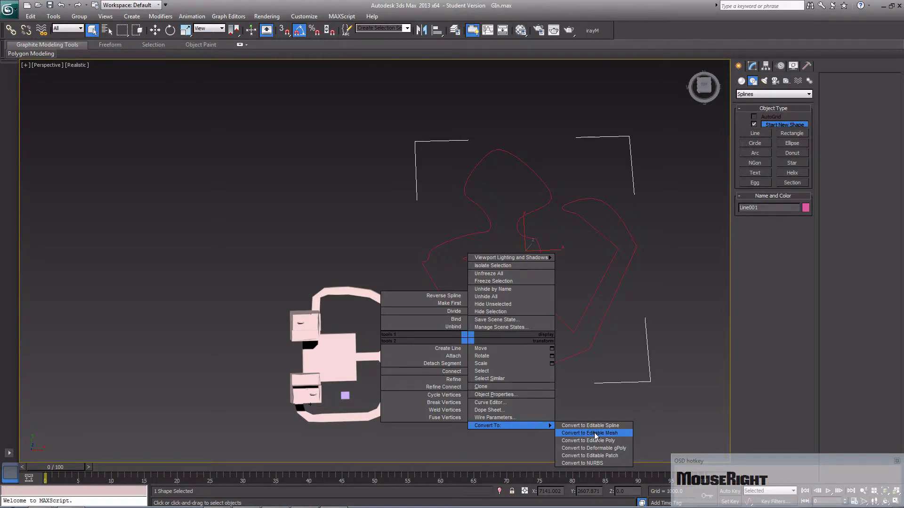
{"action": "left_click", "coordinate": [595, 434]}
{"action": "middle_click_drag", "start_coordinate": [555, 390], "coordinate": [512, 352], "text": "alt"}
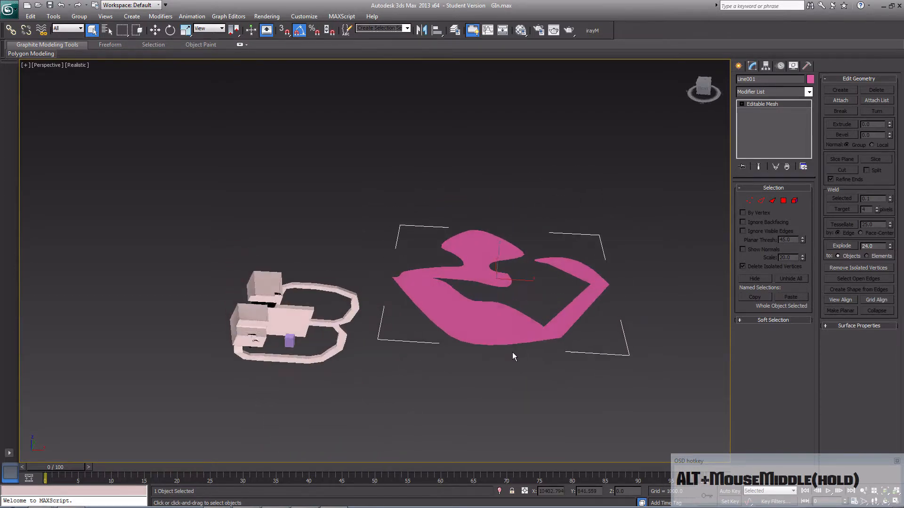
- Select all faces of the flat freeform mesh and extrude them by 100
{"action": "left_click", "coordinate": [783, 200]}
{"action": "left_click", "coordinate": [470, 315]}
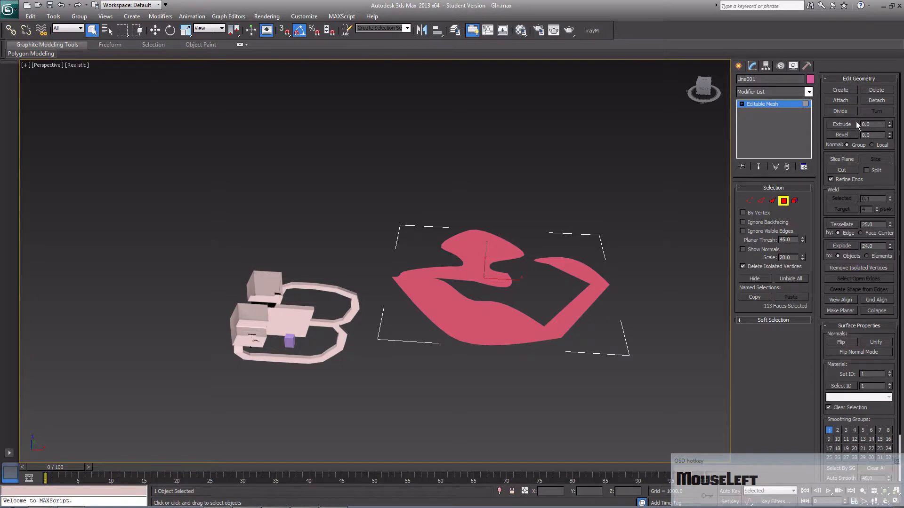
{"action": "left_click", "coordinate": [880, 125]}
{"action": "type", "text": "100"}
{"action": "key", "text": "Return"}
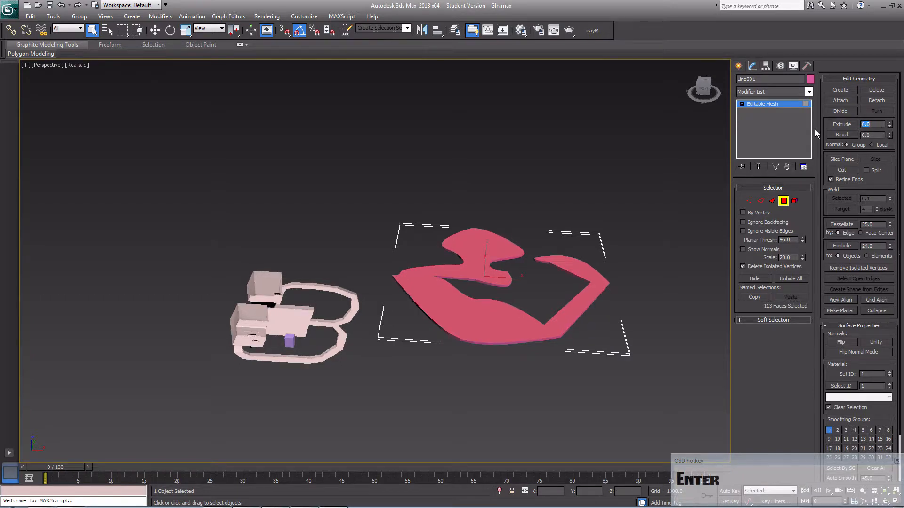
- Clone the selected top faces downward to the underside of the extruded shape as an element, at about Z -18.5
{"action": "middle_click_drag", "start_coordinate": [533, 280], "coordinate": [473, 339], "text": "alt"}
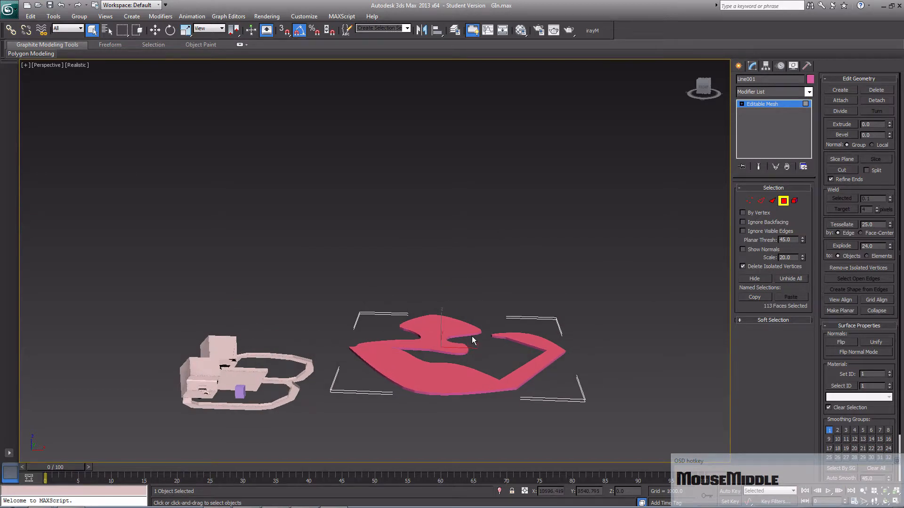
{"action": "key", "text": "w"}
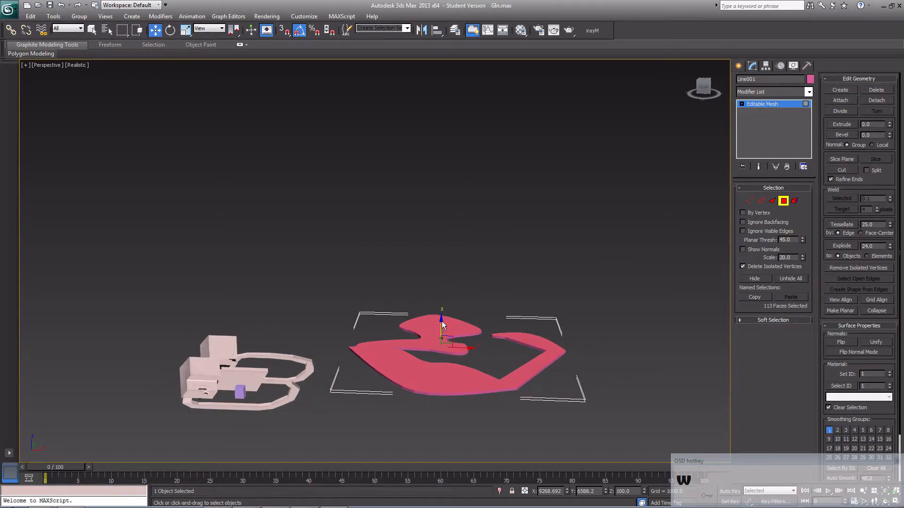
{"action": "middle_click_drag", "start_coordinate": [450, 325], "coordinate": [450, 315], "text": "alt"}
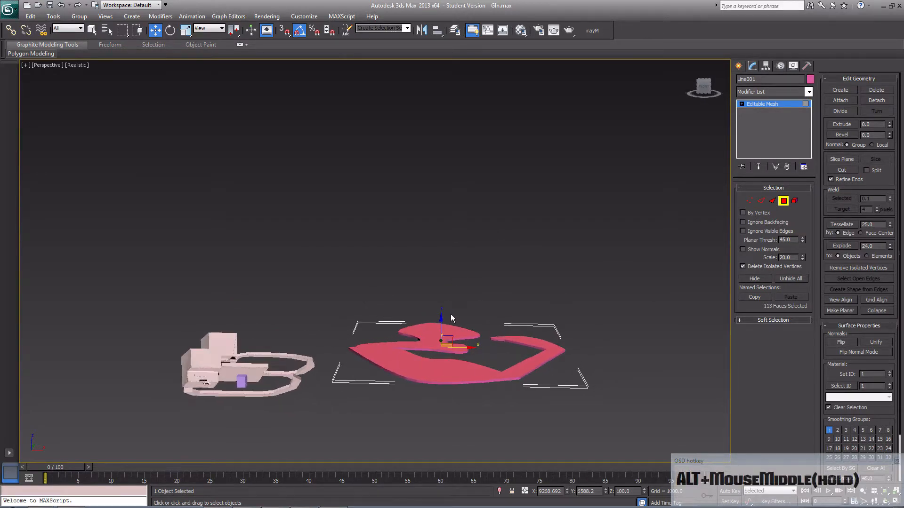
{"action": "mouse_move", "coordinate": [434, 347]}
{"action": "middle_mouse_down", "text": "alt"}
{"action": "mouse_move", "coordinate": [434, 383]}
{"action": "mouse_move", "coordinate": [439, 344]}
{"action": "middle_mouse_up", "text": "alt"}
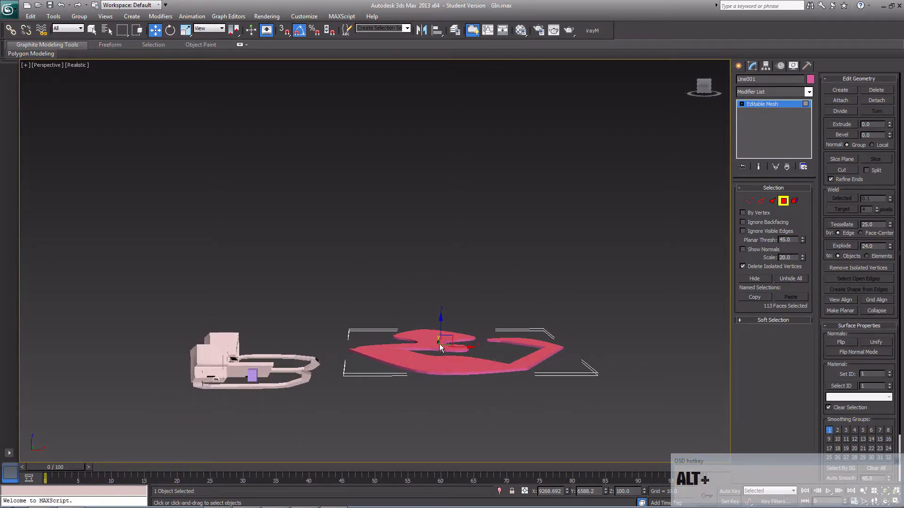
{"action": "mouse_move", "coordinate": [442, 318]}
{"action": "left_mouse_down", "text": "shift"}
{"action": "mouse_move", "coordinate": [451, 235]}
{"action": "mouse_move", "coordinate": [455, 350]}
{"action": "mouse_move", "coordinate": [457, 321]}
{"action": "left_mouse_up", "text": "shift"}
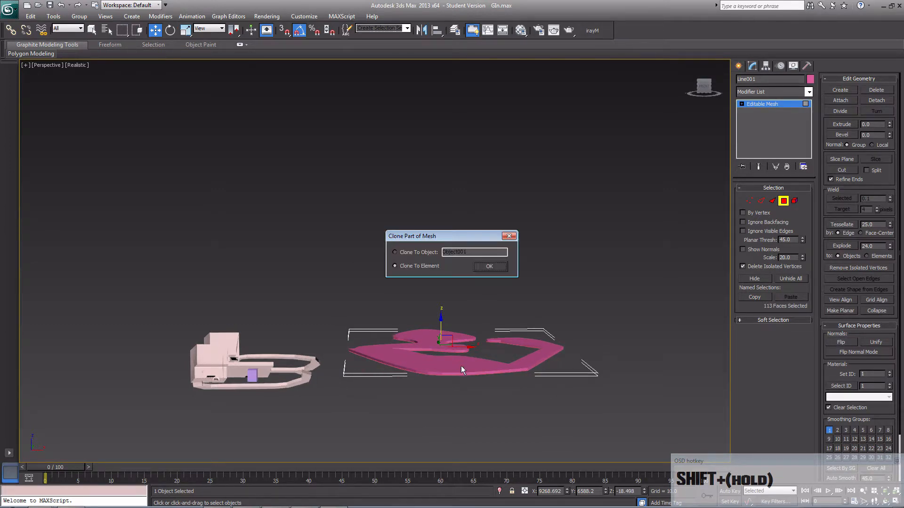
{"action": "left_click", "coordinate": [491, 270]}
- Move the cloned faces up to about Z -0.056 so they meet the bottom edge of the extruded walls
{"action": "middle_click_drag", "start_coordinate": [477, 383], "coordinate": [474, 378]}
{"action": "scroll", "coordinate": [473, 378], "scroll_direction": "up", "scroll_amount": 3}
{"action": "middle_click_drag", "start_coordinate": [487, 414], "coordinate": [410, 293]}
{"action": "scroll", "coordinate": [441, 222], "scroll_direction": "up", "scroll_amount": 2}
{"action": "left_click_drag", "start_coordinate": [431, 207], "coordinate": [429, 211]}
{"action": "key", "text": "F3"}
{"action": "key", "text": "F3"}
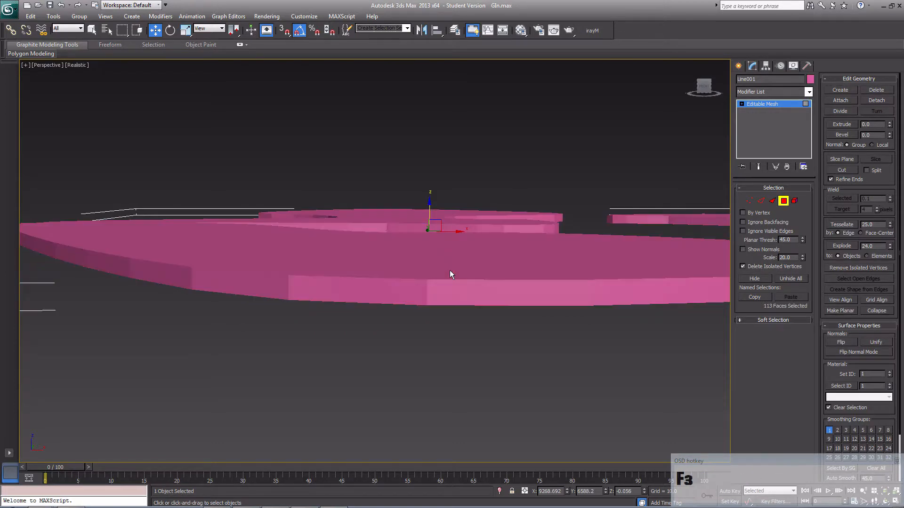
{"action": "middle_click_drag", "start_coordinate": [450, 271], "coordinate": [417, 357]}
{"action": "scroll", "coordinate": [404, 349], "scroll_direction": "down", "scroll_amount": 2}
{"action": "scroll", "coordinate": [411, 360], "scroll_direction": "down", "scroll_amount": 2}
{"action": "scroll", "coordinate": [417, 357], "scroll_direction": "down", "scroll_amount": 2}
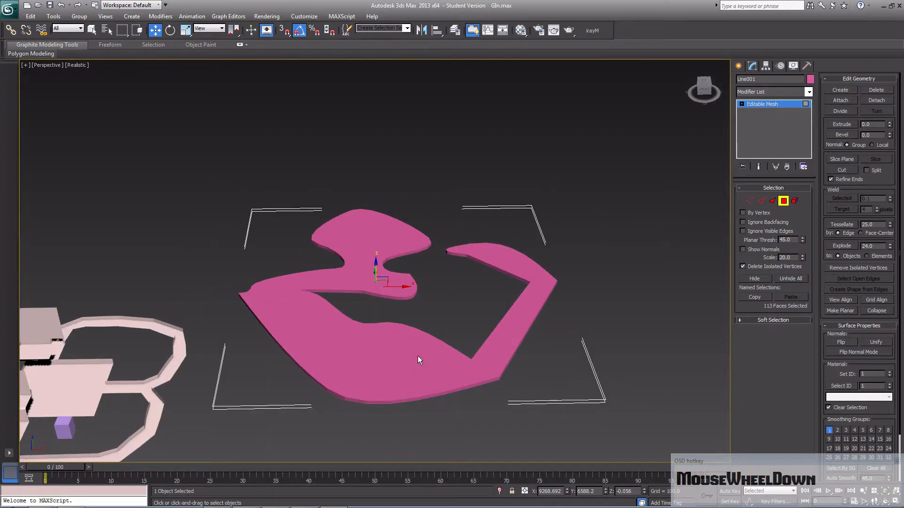
{"action": "middle_click_drag", "start_coordinate": [414, 328], "coordinate": [411, 329]}
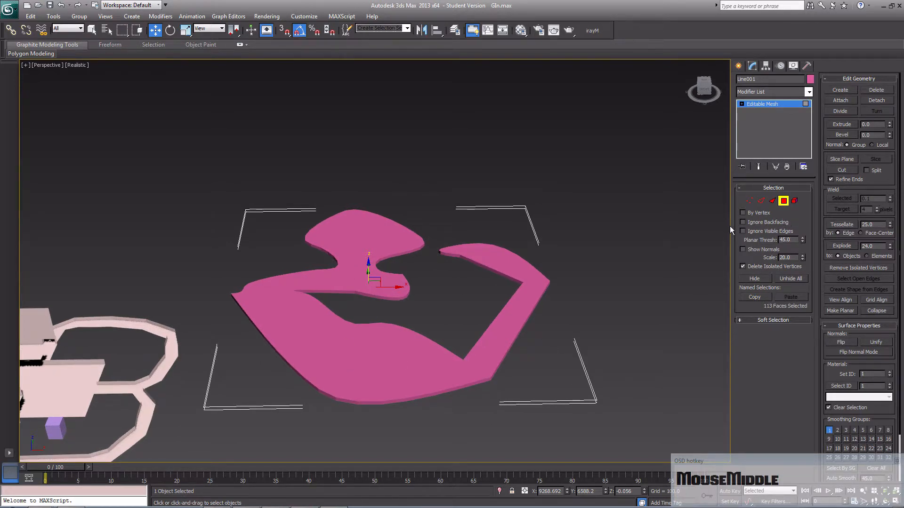
- Weld all vertices of the freeform mesh with a threshold of 10 and inspect the bottom edge up close
{"action": "left_click", "coordinate": [748, 201]}
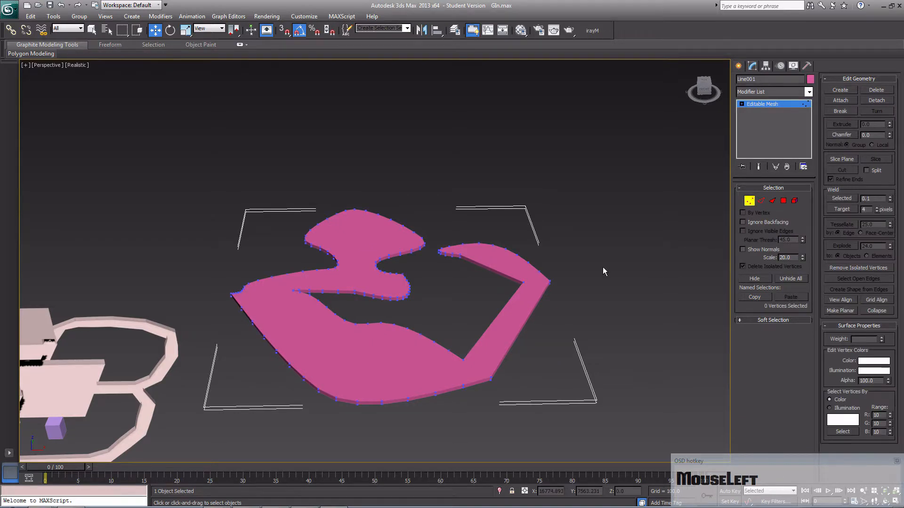
{"action": "key", "text": "ctrl+a"}
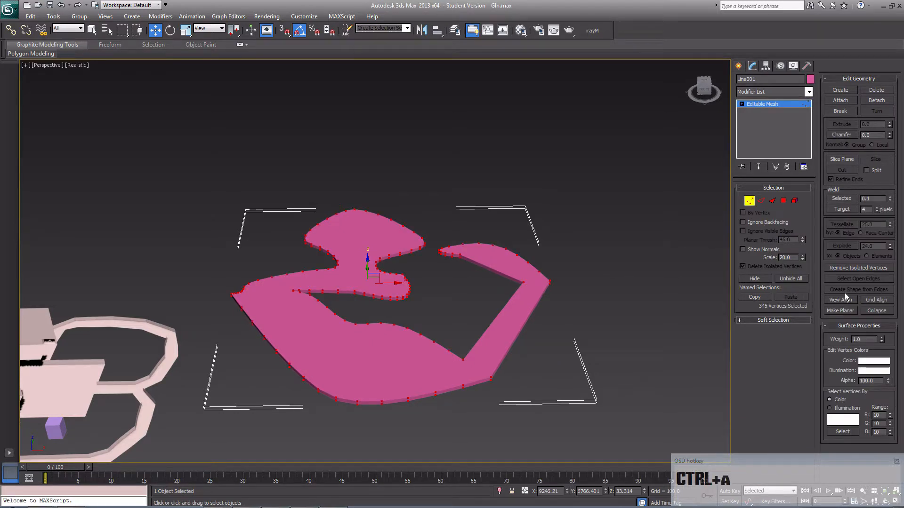
{"action": "left_click_drag", "start_coordinate": [873, 199], "coordinate": [852, 199]}
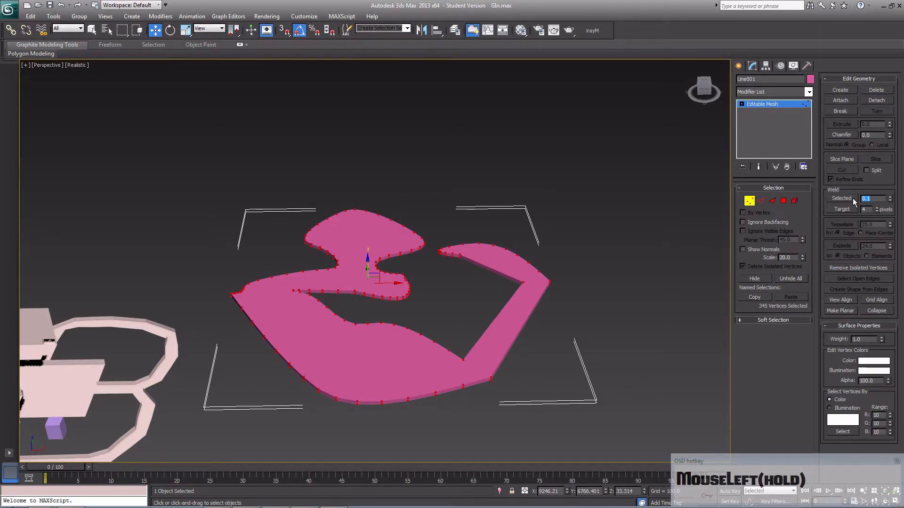
{"action": "type", "text": "10"}
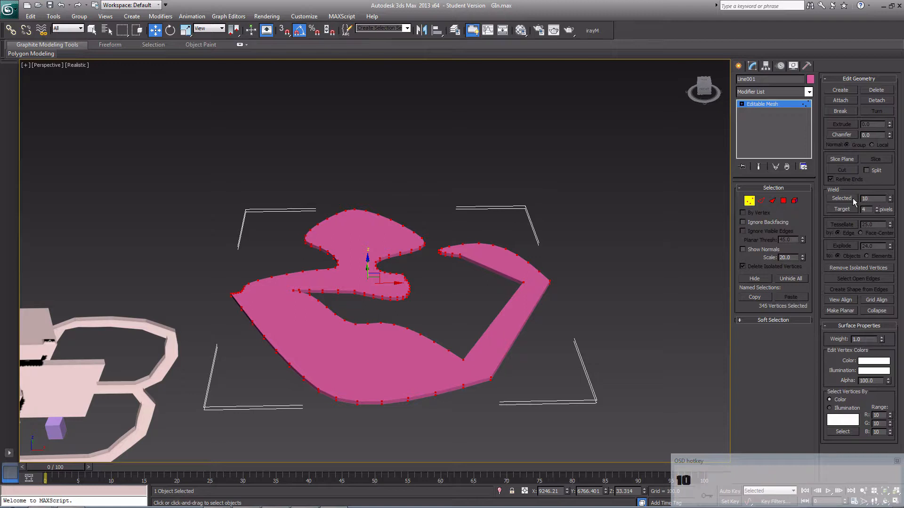
{"action": "left_click", "coordinate": [847, 201]}
{"action": "middle_click_drag", "start_coordinate": [533, 377], "coordinate": [462, 339]}
{"action": "scroll", "coordinate": [432, 337], "scroll_direction": "up", "scroll_amount": 8}
{"action": "middle_click_drag", "start_coordinate": [448, 262], "coordinate": [399, 346]}
{"action": "scroll", "coordinate": [413, 374], "scroll_direction": "up", "scroll_amount": 5}
{"action": "middle_click_drag", "start_coordinate": [406, 406], "coordinate": [424, 357]}
{"action": "scroll", "coordinate": [399, 278], "scroll_direction": "down", "scroll_amount": 5}
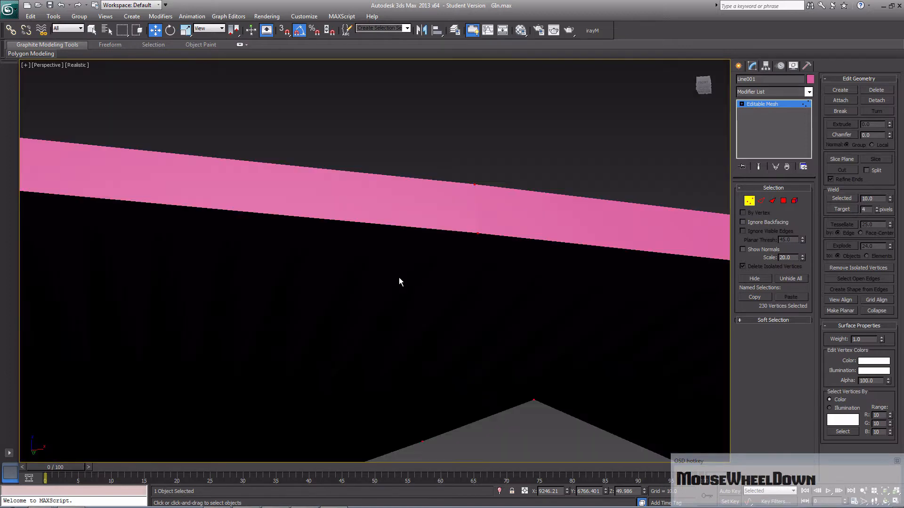
{"action": "middle_click_drag", "start_coordinate": [399, 277], "coordinate": [424, 286]}
- Undo the weld, the vertex selection and the last move of the cloned faces, with the mesh shown in wireframe
{"action": "key", "text": "ctrl+z"}
{"action": "key", "text": "F3"}
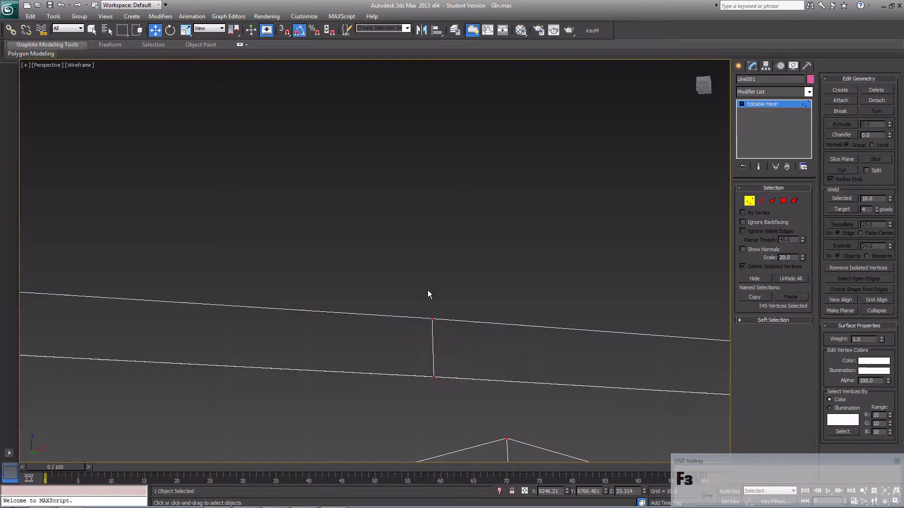
{"action": "middle_click_drag", "start_coordinate": [448, 322], "coordinate": [439, 295]}
{"action": "scroll", "coordinate": [441, 299], "scroll_direction": "down", "scroll_amount": 3}
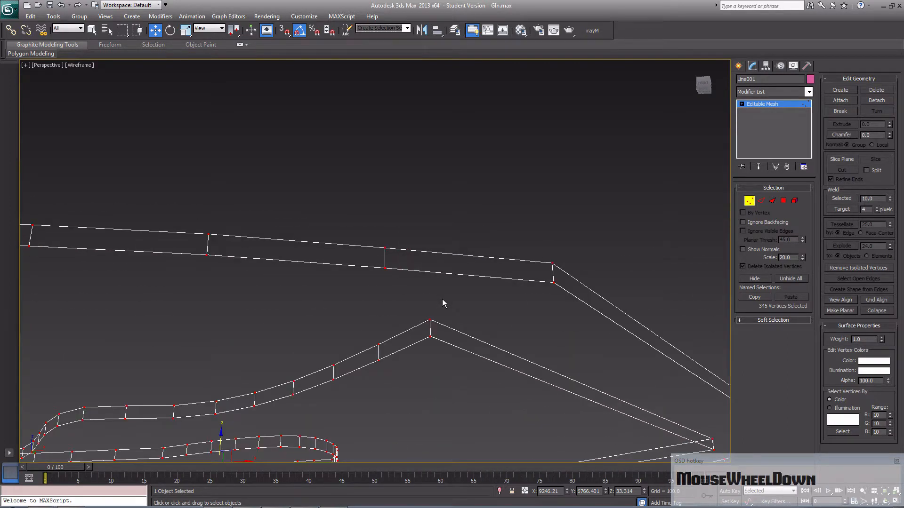
{"action": "key", "text": "ctrl+z"}
{"action": "key", "text": "ctrl+z"}
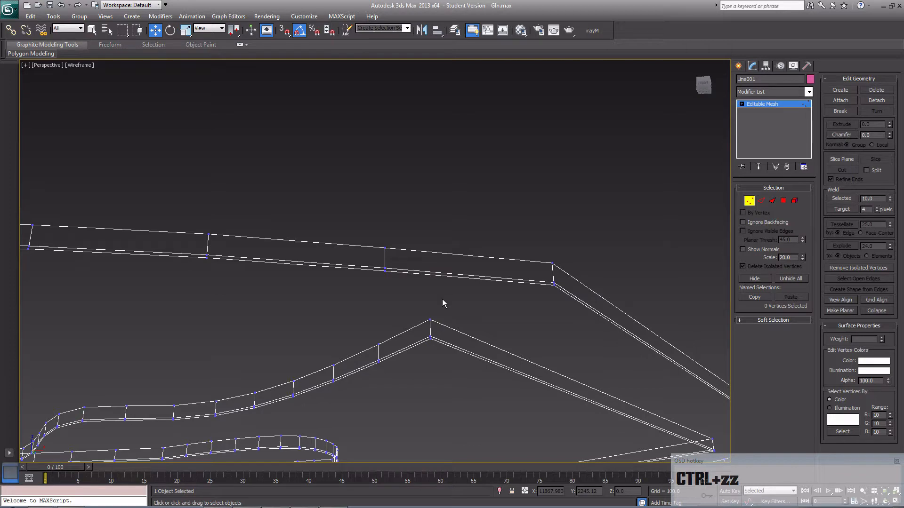
- Try to weld all vertices at the 10.0 threshold with the cloned faces offset from the wall bottoms
{"action": "key", "text": "ctrl+a"}
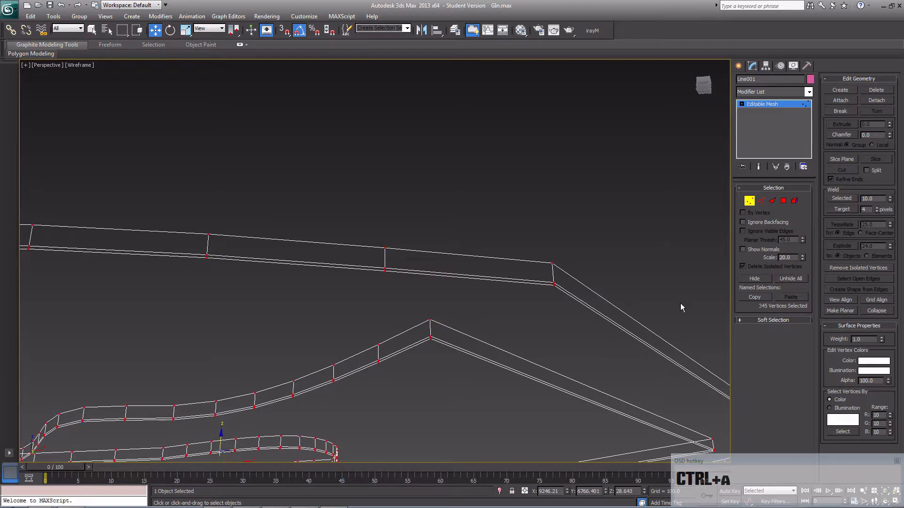
{"action": "left_click", "coordinate": [841, 198]}
{"action": "left_click", "coordinate": [470, 293]}
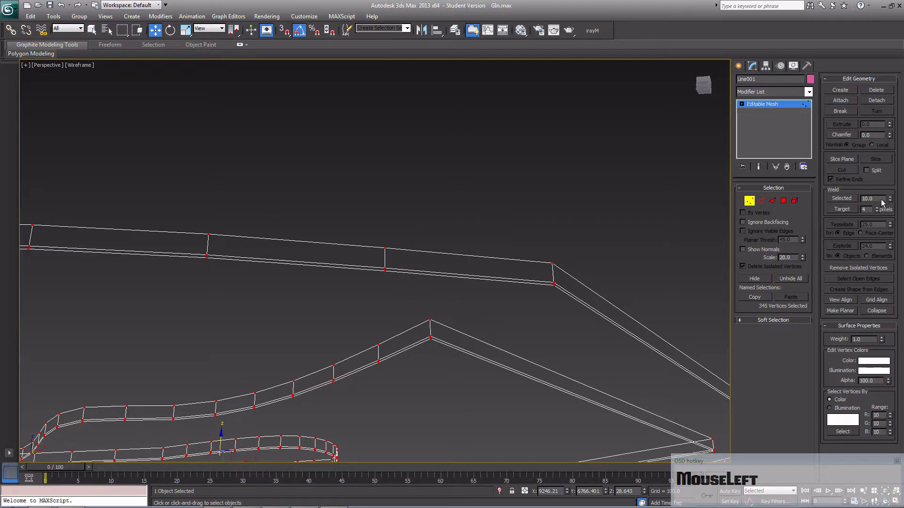
{"action": "left_click", "coordinate": [553, 299]}
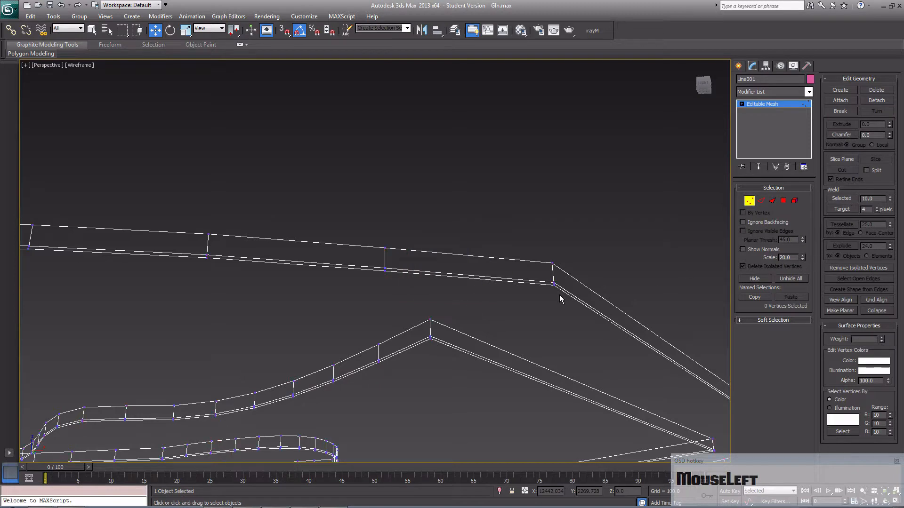
{"action": "key", "text": "ctrl+a"}
{"action": "left_click", "coordinate": [838, 199]}
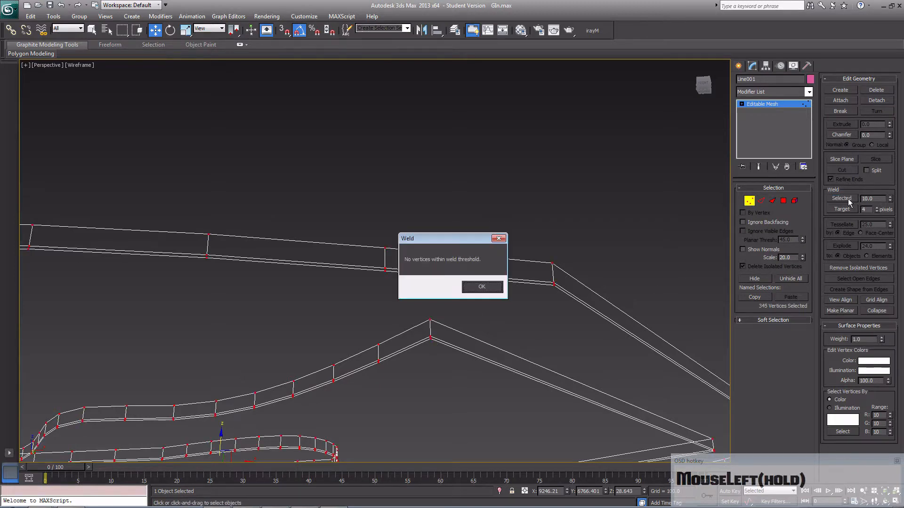
{"action": "left_click", "coordinate": [475, 286]}
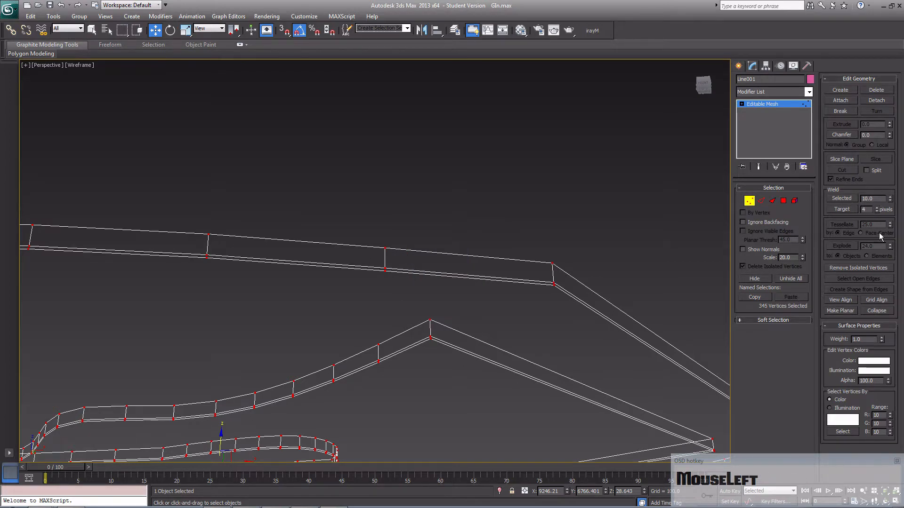
- Weld all selected vertices of the freeform mesh with a threshold of 30 and return the mesh to shaded display
{"action": "key", "text": "BackSpace"}
{"action": "type", "text": "3"}
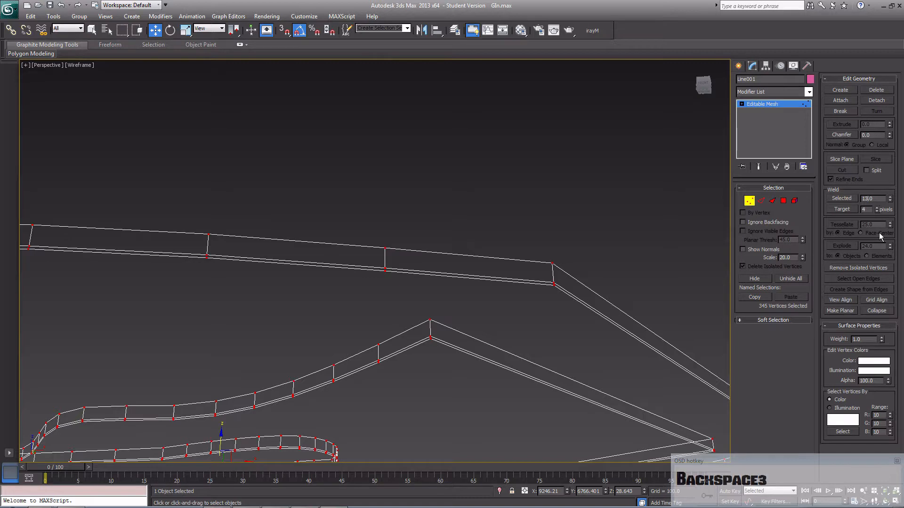
{"action": "key", "text": "Left"}
{"action": "key", "text": "BackSpace"}
{"action": "key", "text": "Right"}
{"action": "type", "text": "0"}
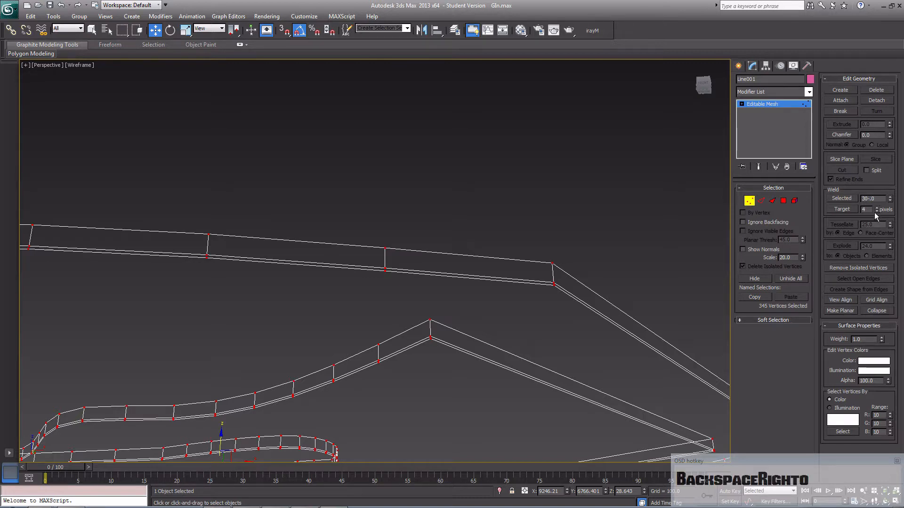
{"action": "left_click", "coordinate": [841, 198]}
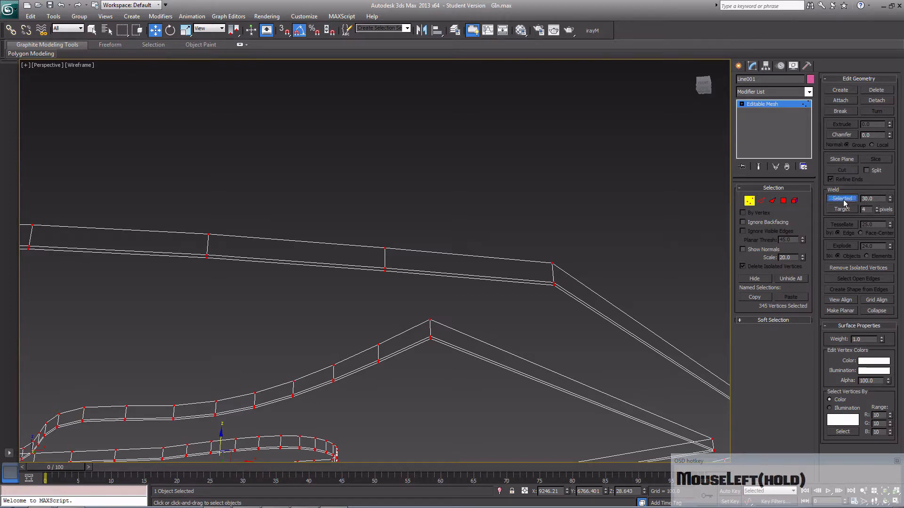
{"action": "middle_click", "coordinate": [495, 333]}
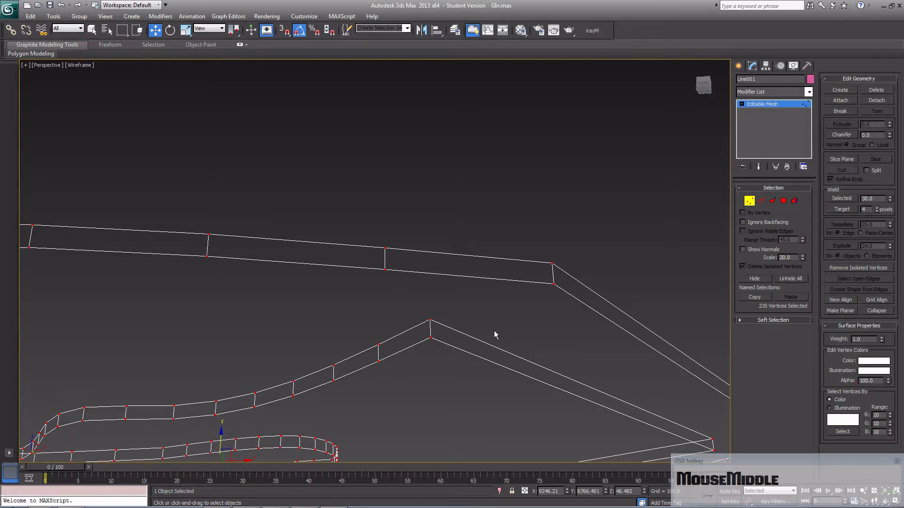
{"action": "key", "text": "F3"}
{"action": "mouse_move", "coordinate": [476, 314]}
{"action": "middle_mouse_down", "text": "alt"}
{"action": "mouse_move", "coordinate": [467, 353]}
{"action": "mouse_move", "coordinate": [507, 265]}
{"action": "middle_mouse_up", "text": "alt"}
{"action": "scroll", "coordinate": [461, 344], "scroll_direction": "down", "scroll_amount": 3}
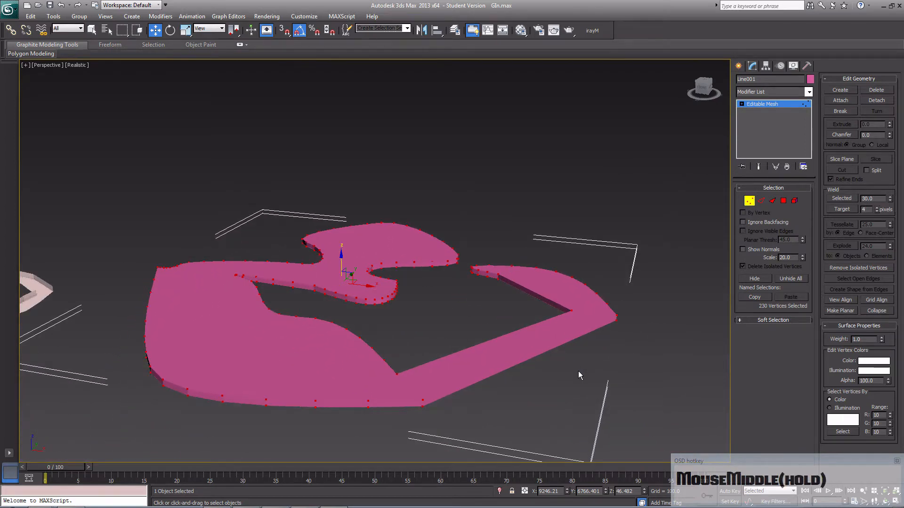
{"action": "middle_click_drag", "start_coordinate": [578, 371], "coordinate": [577, 370]}
- Select every polygon of the freeform mesh and flip the normals
{"action": "left_click", "coordinate": [784, 199]}
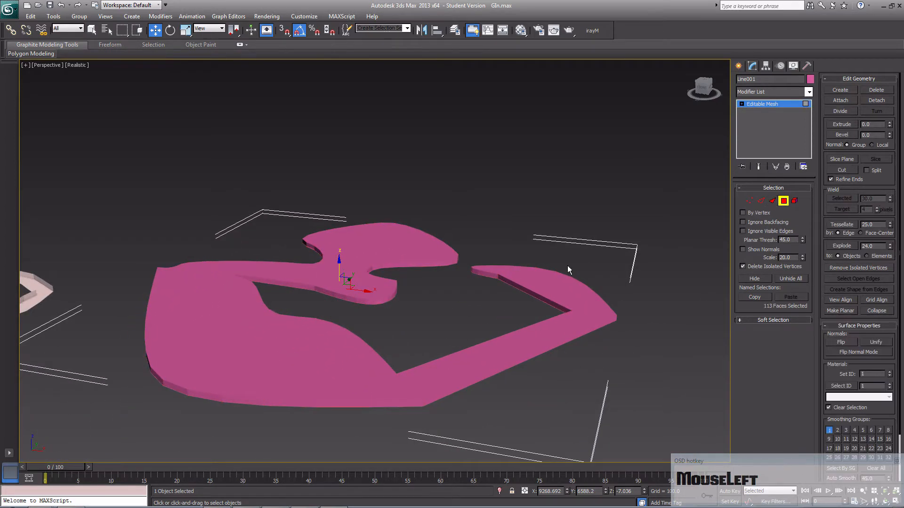
{"action": "key", "text": "ctrl+a"}
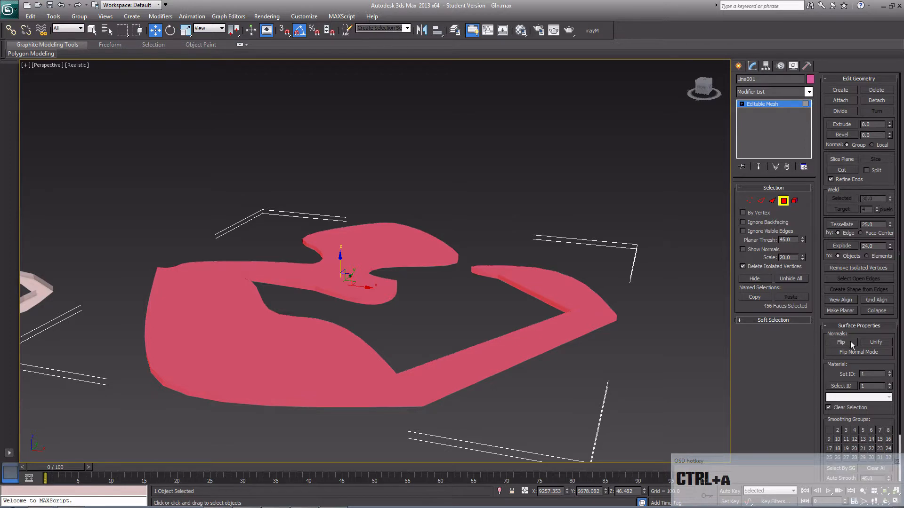
{"action": "left_click", "coordinate": [841, 342]}
- Turn on Backface Cull in the freeform mesh's object properties and clear the face selection
{"action": "right_click", "coordinate": [569, 294]}
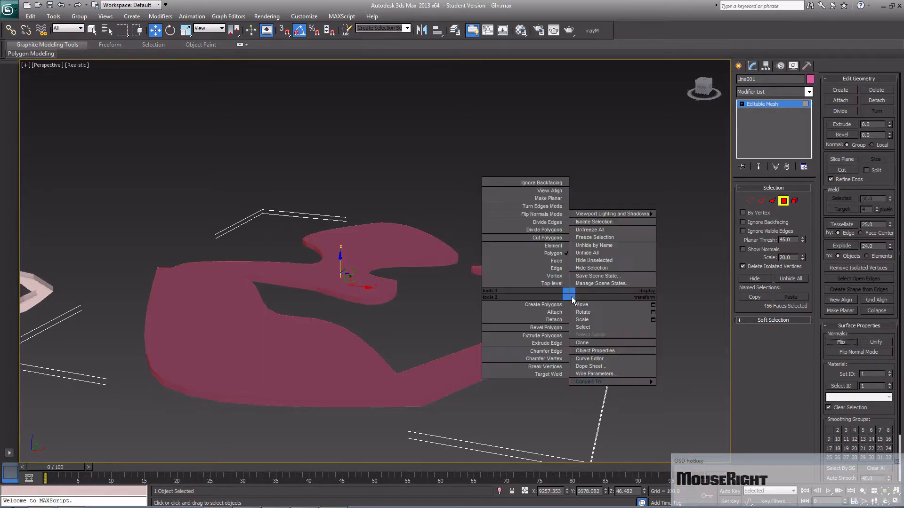
{"action": "left_click", "coordinate": [609, 351]}
{"action": "left_click", "coordinate": [386, 285]}
{"action": "left_click", "coordinate": [482, 389]}
{"action": "left_click", "coordinate": [492, 391]}
{"action": "middle_click_drag", "start_coordinate": [493, 391], "coordinate": [490, 368]}
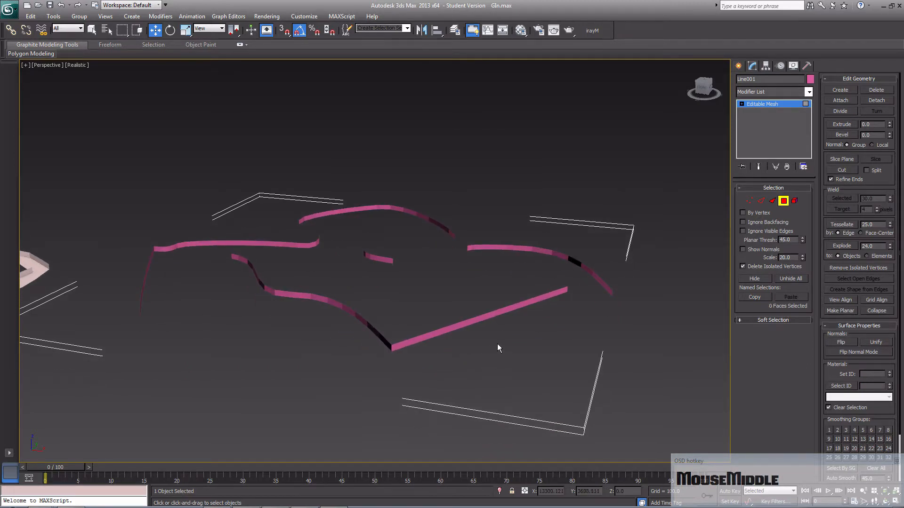
- Select the freeform mesh's bottom faces, flip their normals so the floor faces inward, and deselect them
{"action": "middle_click_drag", "start_coordinate": [496, 347], "coordinate": [494, 296], "text": "alt"}
{"action": "left_click", "coordinate": [449, 152]}
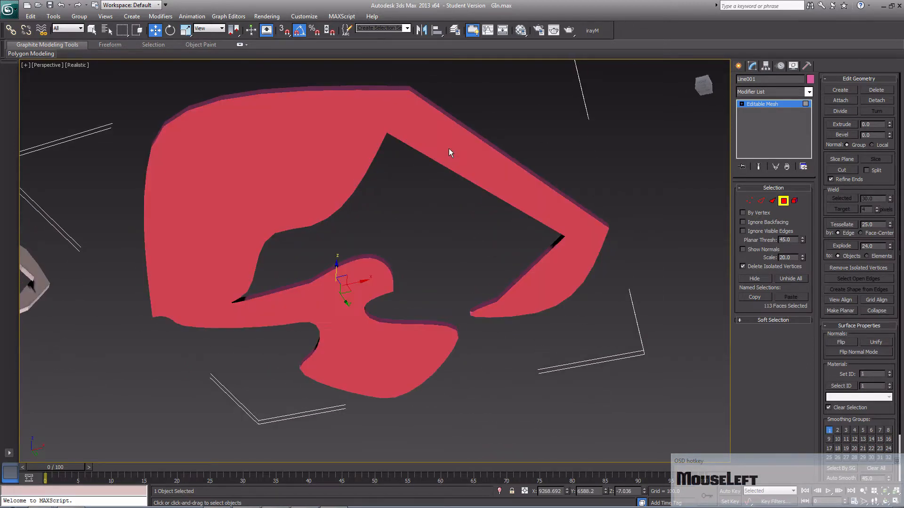
{"action": "left_click", "coordinate": [648, 328]}
- Examine the freeform mesh from above and compare its layout with the neighbouring level mesh
{"action": "middle_click_drag", "start_coordinate": [546, 280], "coordinate": [456, 301], "text": "alt"}
{"action": "scroll", "coordinate": [504, 266], "scroll_direction": "down", "scroll_amount": 3}
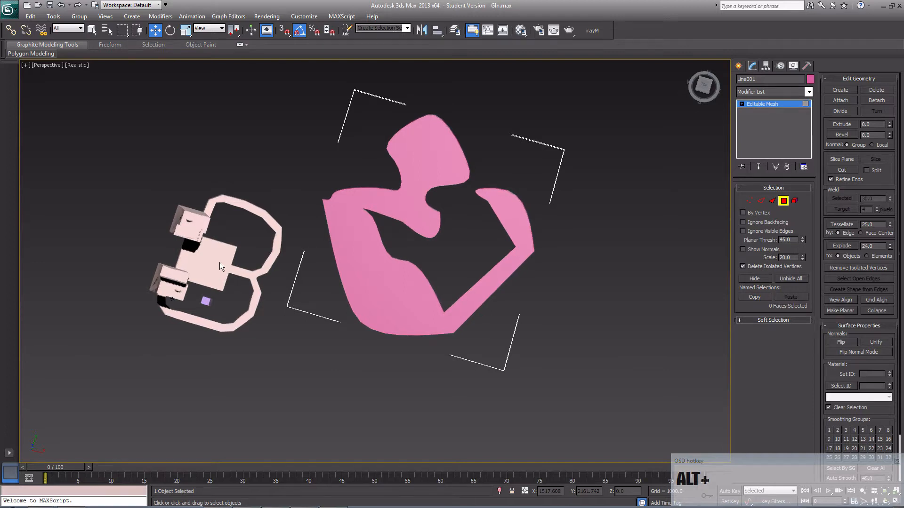
{"action": "middle_click_drag", "start_coordinate": [311, 329], "coordinate": [325, 368]}
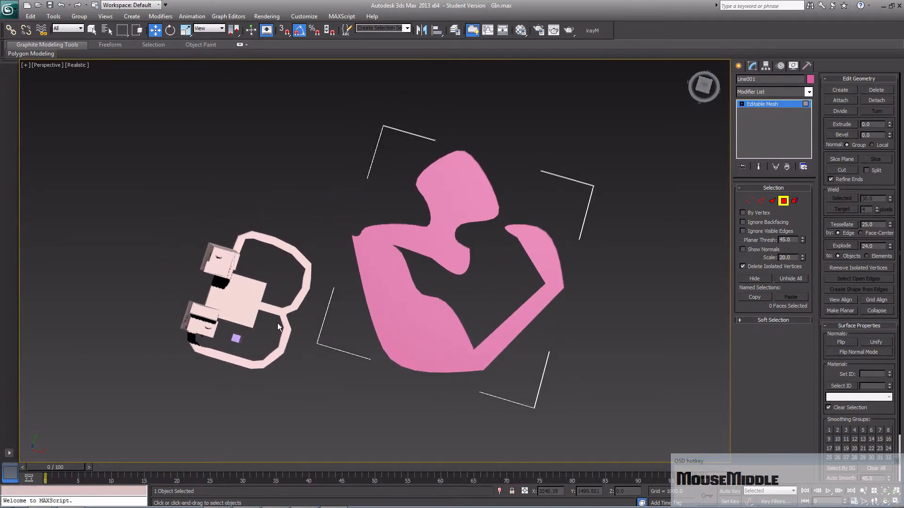
{"action": "middle_click_drag", "start_coordinate": [277, 323], "coordinate": [335, 351], "text": "alt"}
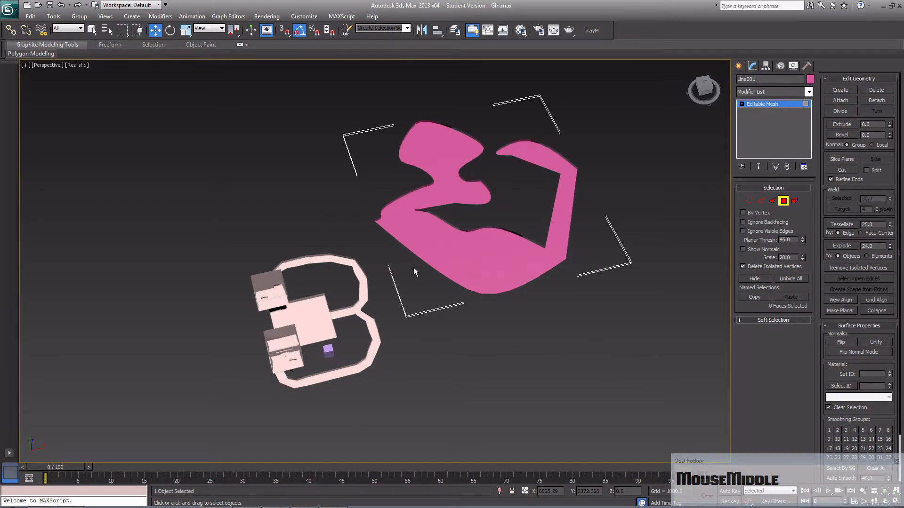
{"action": "middle_click_drag", "start_coordinate": [299, 320], "coordinate": [395, 288]}
{"action": "middle_click_drag", "start_coordinate": [459, 313], "coordinate": [371, 333]}
{"action": "middle_click_drag", "start_coordinate": [456, 272], "coordinate": [395, 316]}
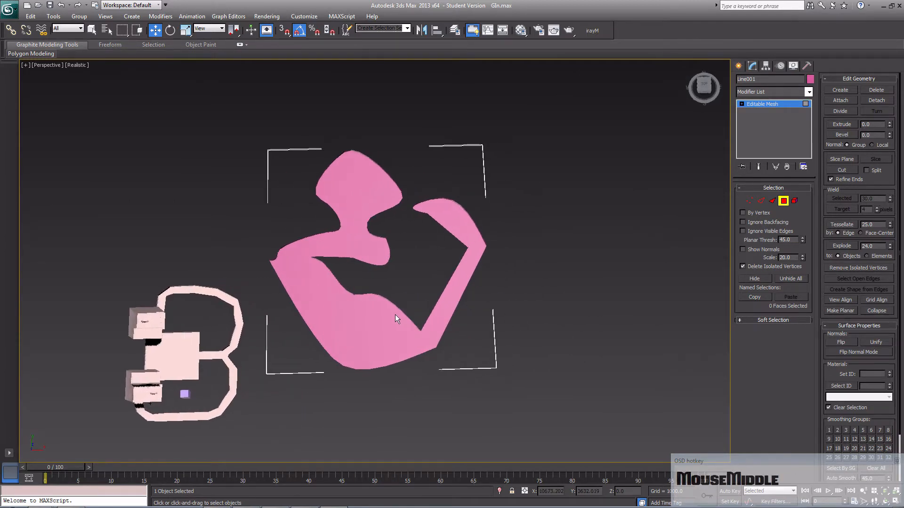
- Draw a closed, straight-sided Line spline beside the freeform mesh, outlining connected corridors with narrow legs, an L-shaped branch and a U-shaped end
{"action": "left_click", "coordinate": [738, 65]}
{"action": "left_click", "coordinate": [755, 134]}
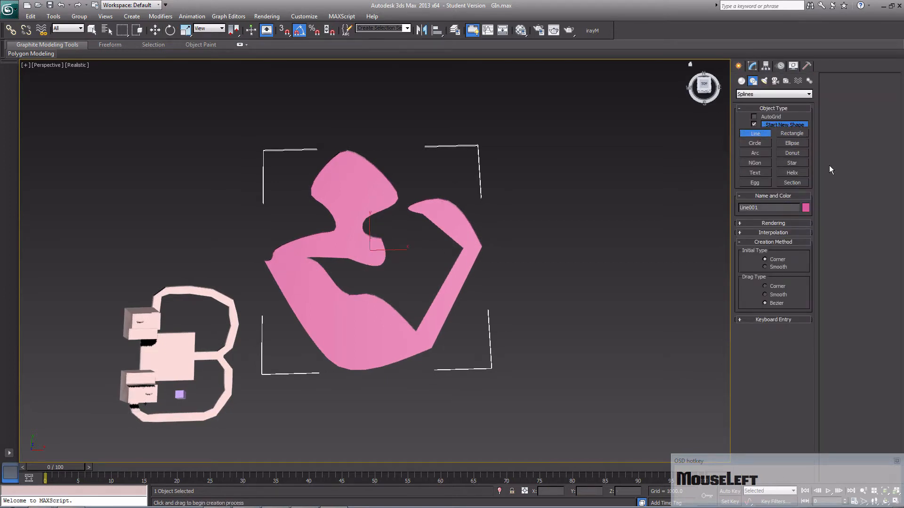
{"action": "left_click", "coordinate": [551, 223]}
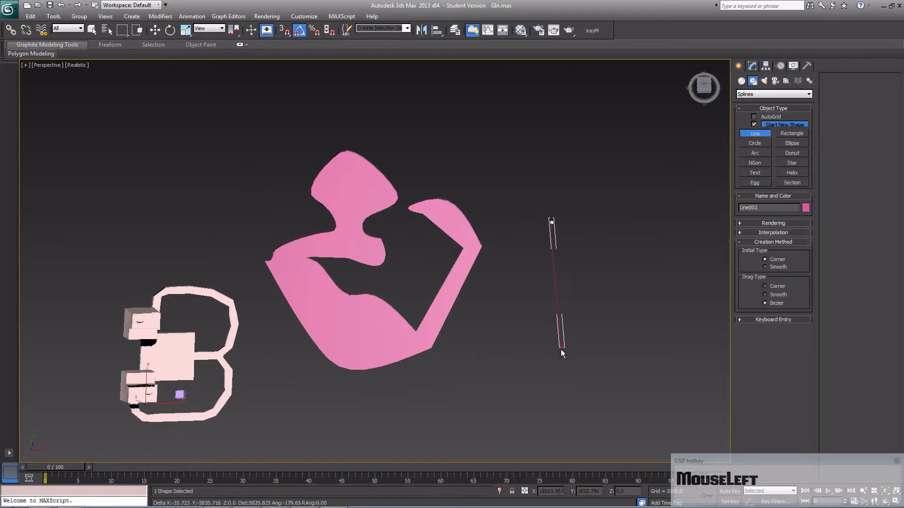
{"action": "left_click", "coordinate": [561, 360]}
{"action": "left_click", "coordinate": [588, 359]}
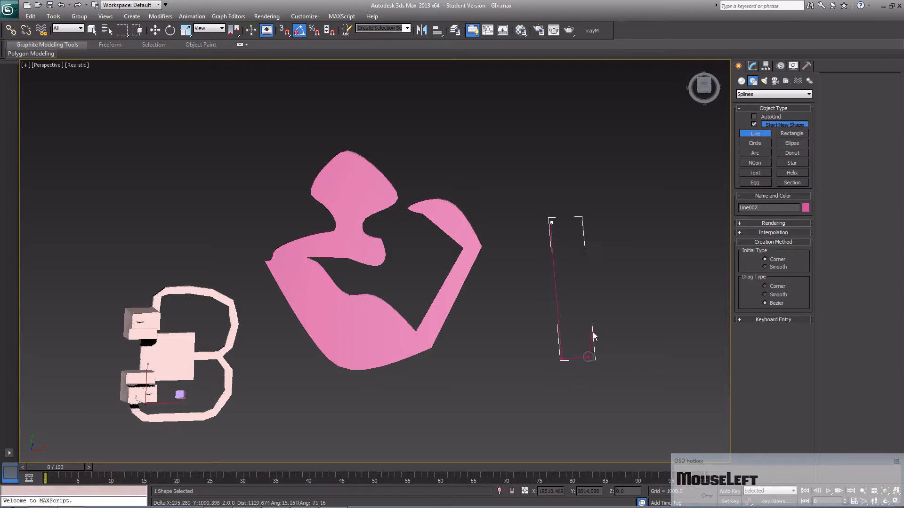
{"action": "left_click", "coordinate": [582, 298]}
{"action": "left_click", "coordinate": [593, 299]}
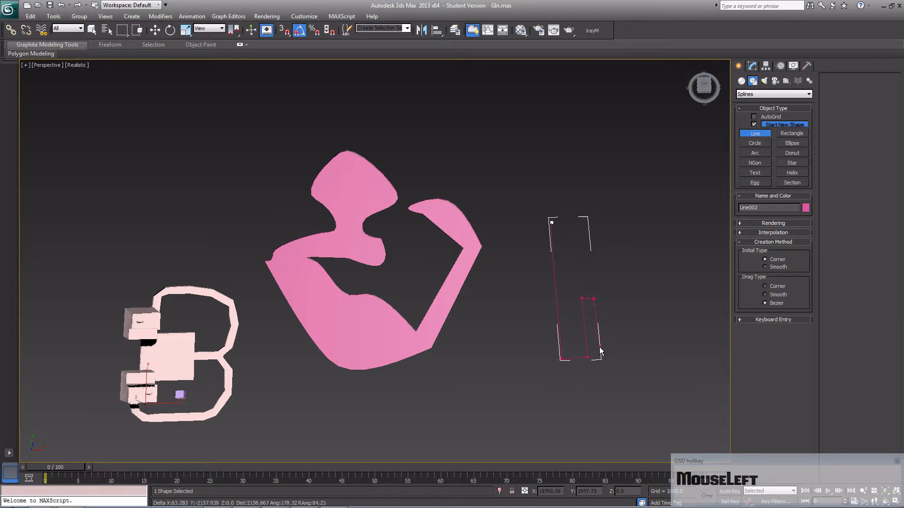
{"action": "left_click", "coordinate": [601, 357]}
{"action": "left_click", "coordinate": [617, 357]}
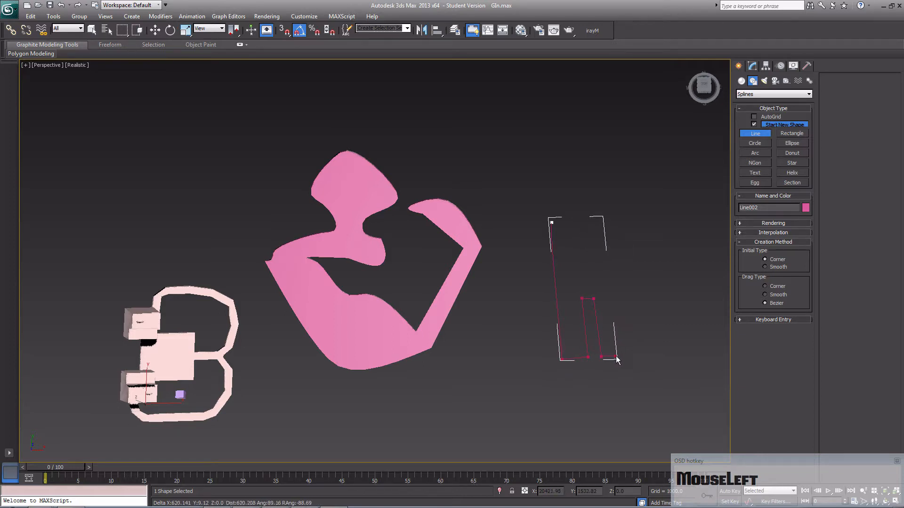
{"action": "left_click", "coordinate": [610, 296]}
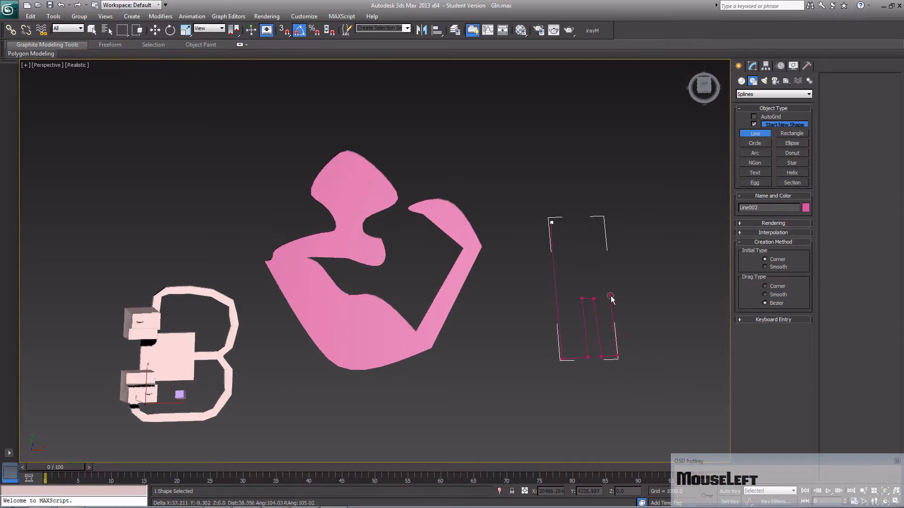
{"action": "left_click", "coordinate": [608, 284]}
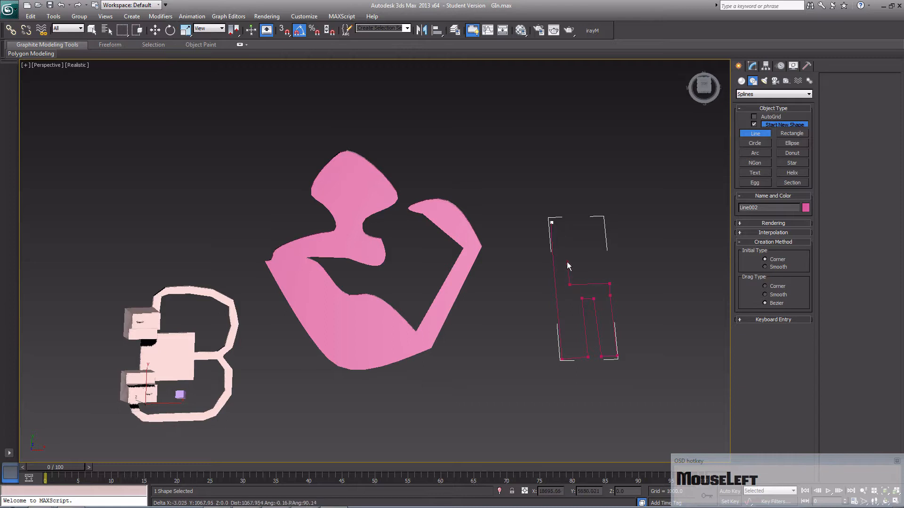
{"action": "left_click", "coordinate": [565, 225]}
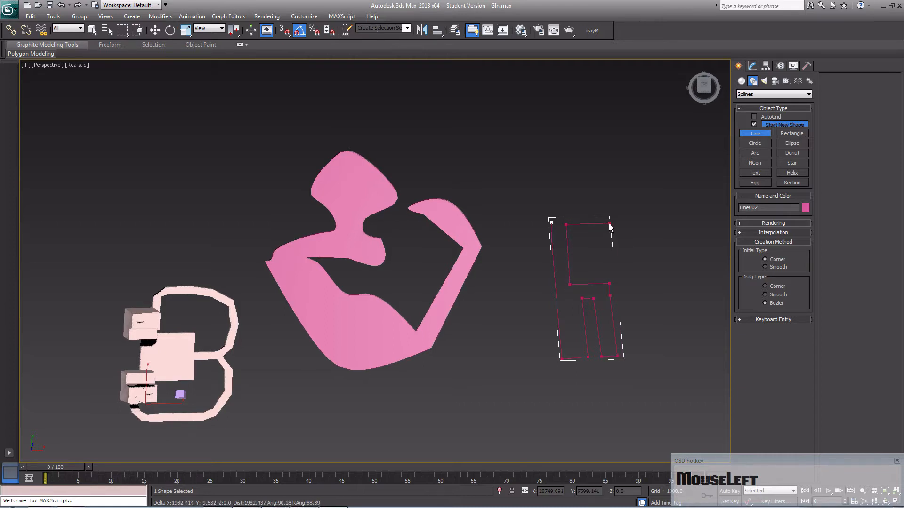
{"action": "left_click", "coordinate": [609, 225]}
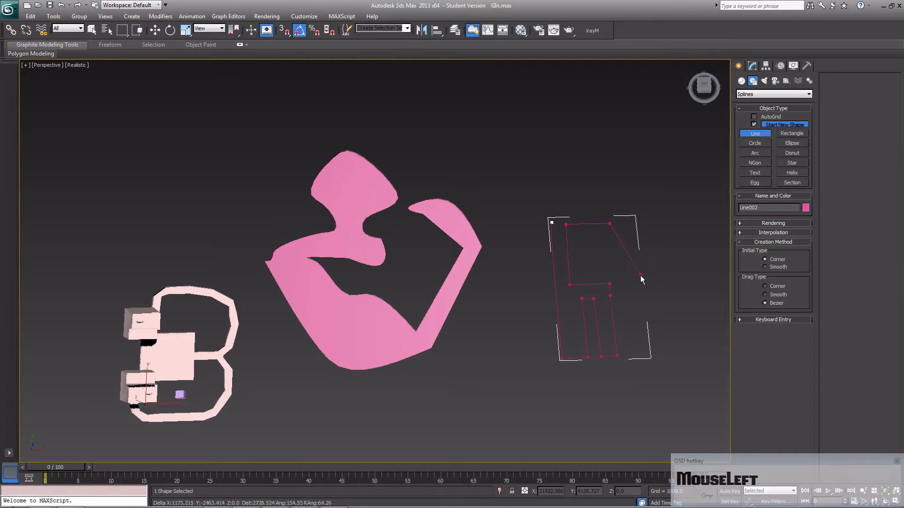
{"action": "left_click", "coordinate": [641, 276]}
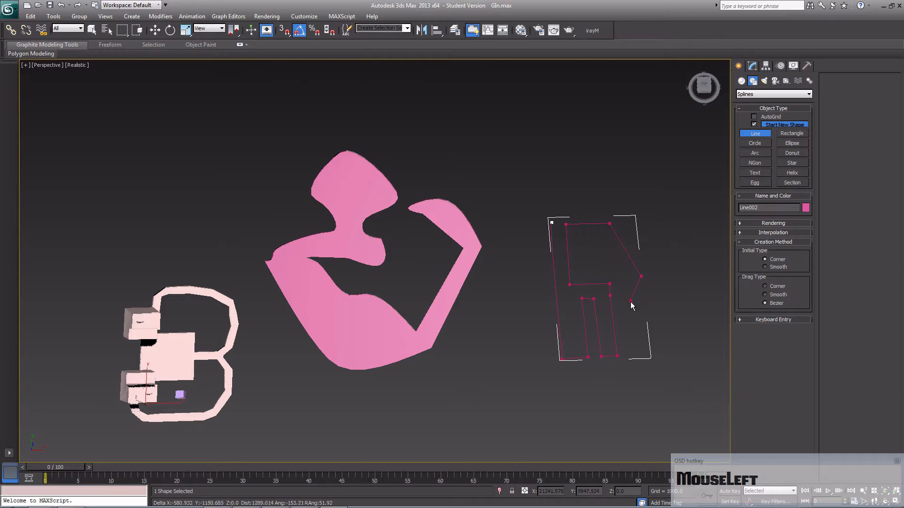
{"action": "left_click", "coordinate": [650, 355]}
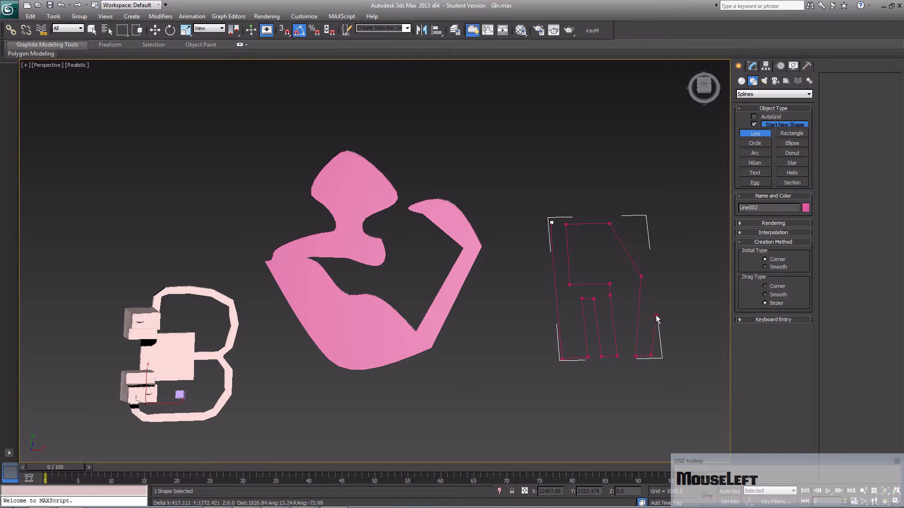
{"action": "left_click", "coordinate": [663, 321]}
{"action": "left_click", "coordinate": [668, 324]}
{"action": "left_click", "coordinate": [681, 355]}
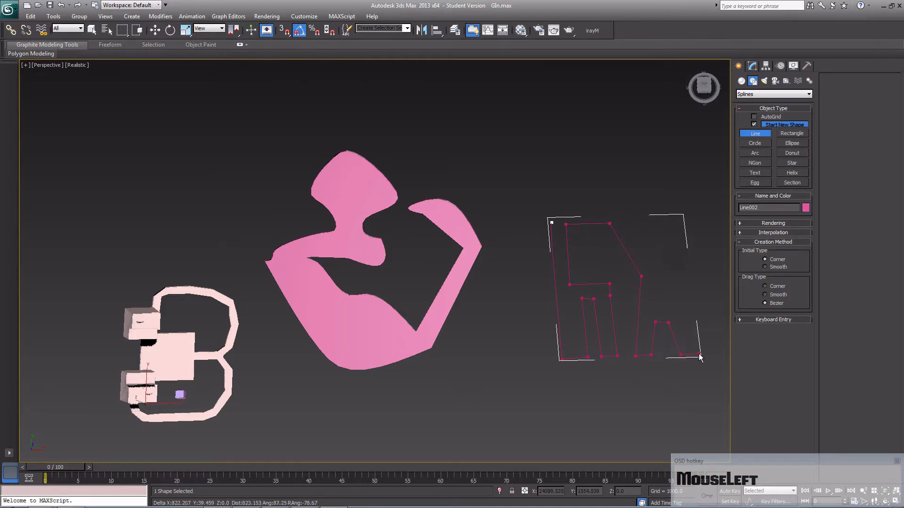
{"action": "left_click", "coordinate": [671, 275]}
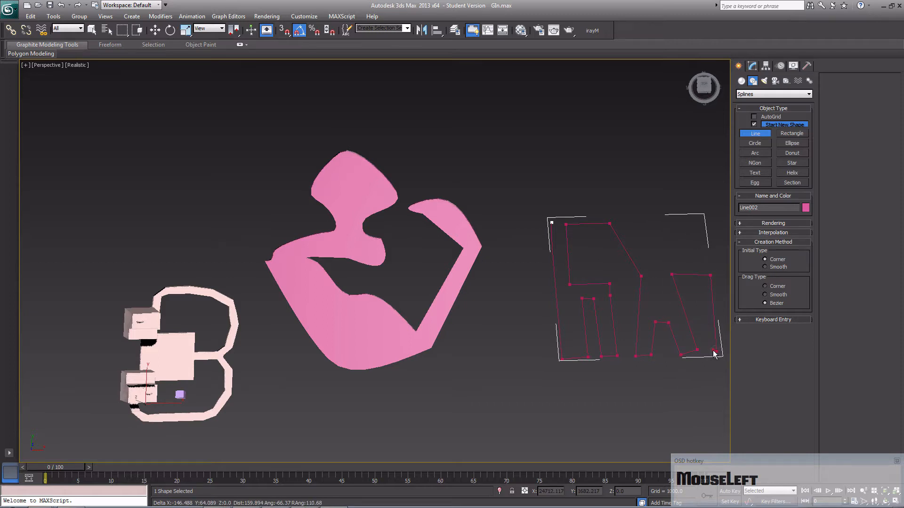
{"action": "middle_click_drag", "start_coordinate": [713, 353], "coordinate": [444, 366]}
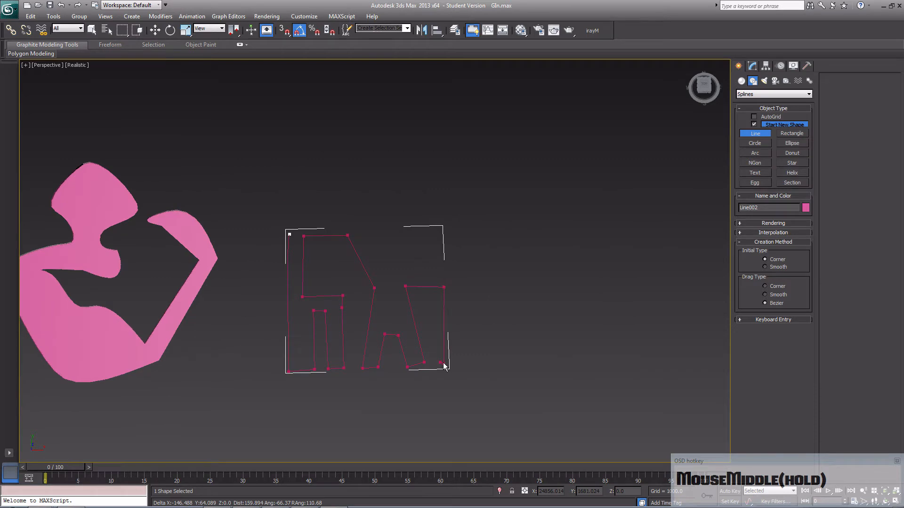
{"action": "left_click", "coordinate": [497, 363]}
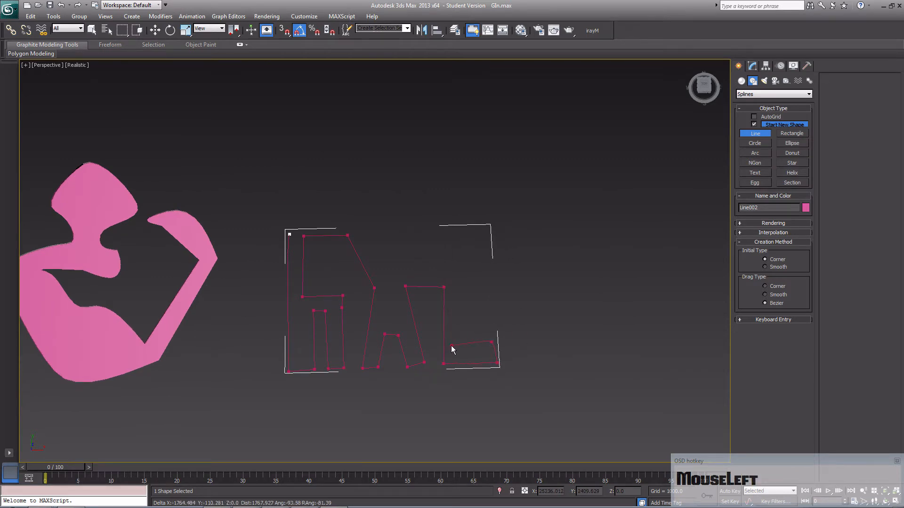
{"action": "left_click", "coordinate": [459, 287]}
{"action": "left_click", "coordinate": [517, 288]}
{"action": "left_click", "coordinate": [520, 375]}
{"action": "left_click", "coordinate": [592, 370]}
{"action": "left_click", "coordinate": [587, 273]}
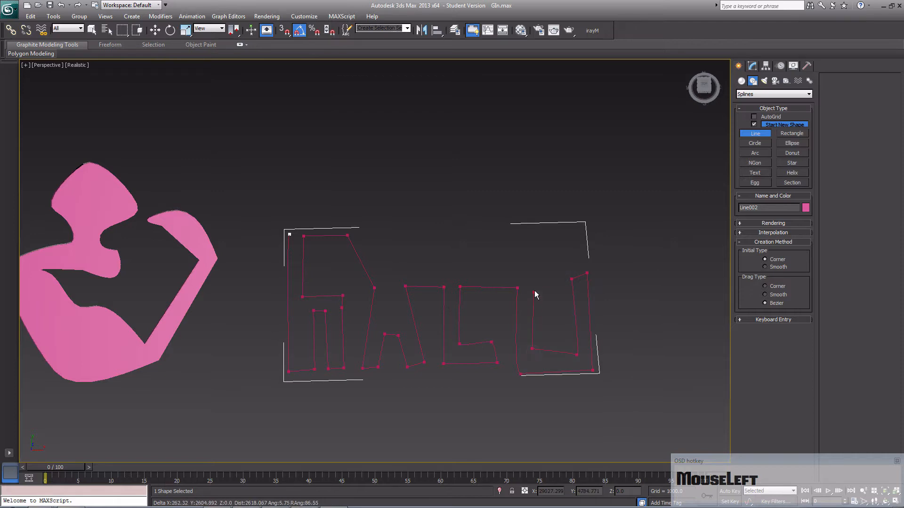
{"action": "left_click", "coordinate": [533, 275]}
{"action": "left_click", "coordinate": [383, 270]}
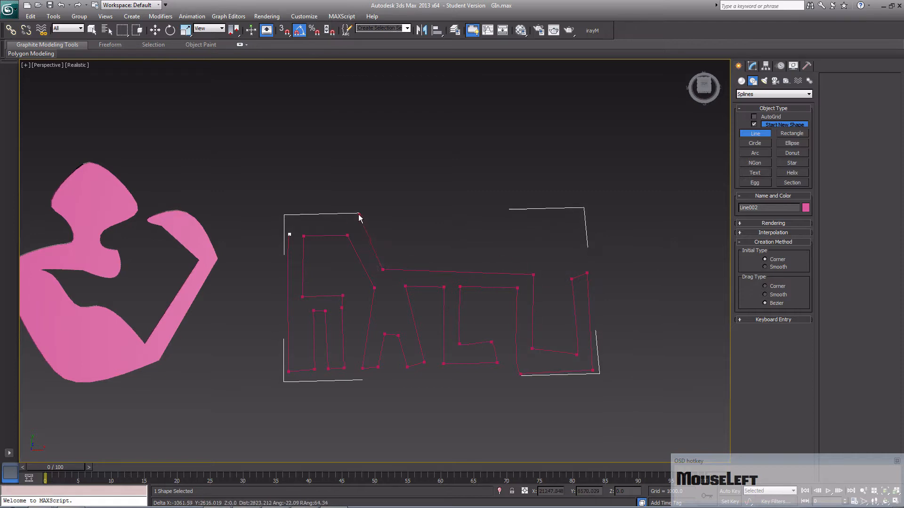
{"action": "left_click", "coordinate": [352, 223]}
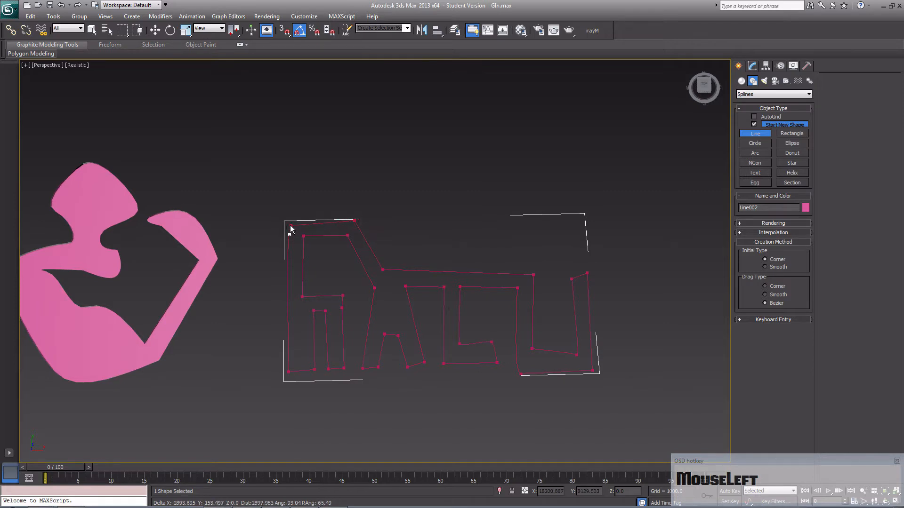
{"action": "left_click", "coordinate": [288, 229]}
{"action": "left_click", "coordinate": [436, 284]}
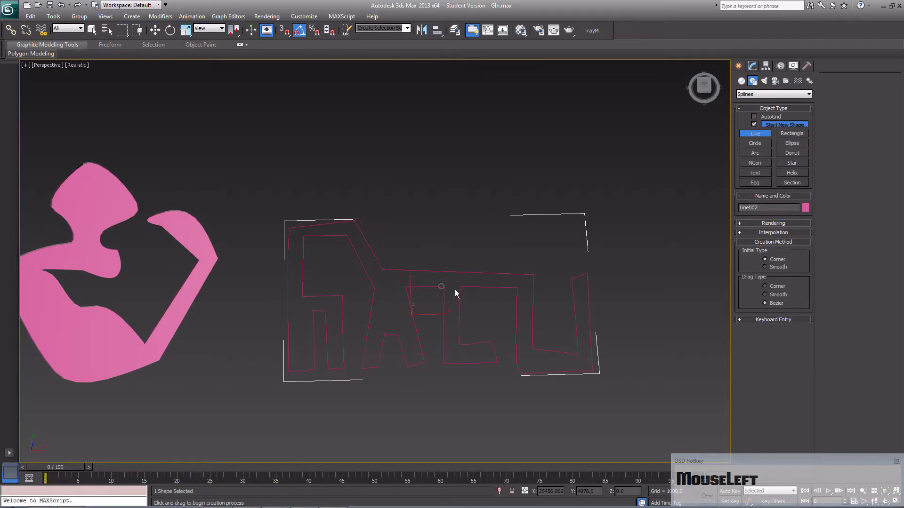
- Finish the Line command and convert the closed corridor-shaped spline to an Editable Mesh
{"action": "middle_click_drag", "start_coordinate": [448, 303], "coordinate": [360, 304], "text": "alt"}
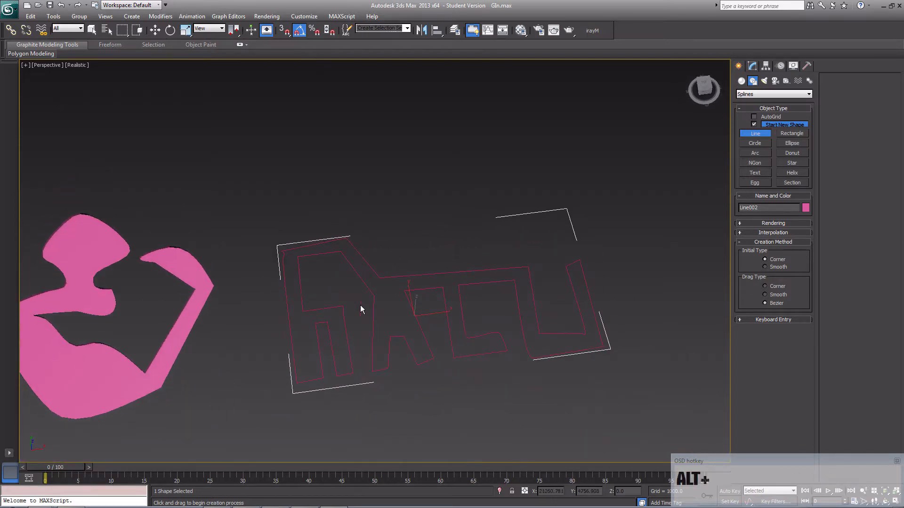
{"action": "right_click", "coordinate": [388, 290]}
{"action": "right_click", "coordinate": [412, 301]}
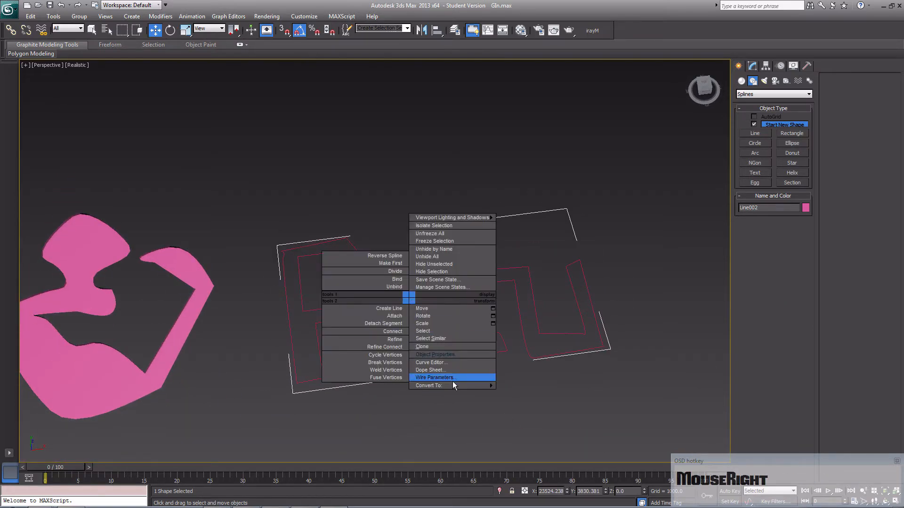
{"action": "mouse_move", "coordinate": [489, 386]}
{"action": "left_click", "coordinate": [522, 391]}
{"action": "middle_click_drag", "start_coordinate": [486, 371], "coordinate": [484, 321], "text": "alt"}
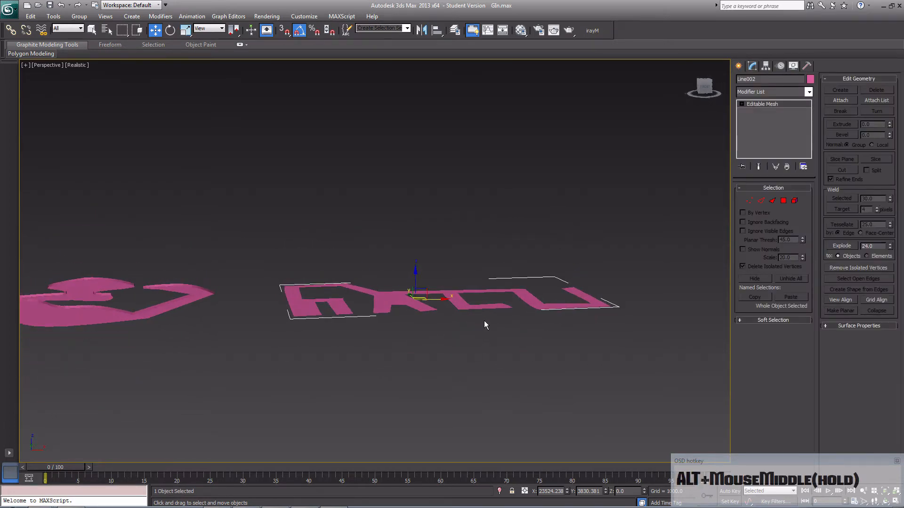
- Select all polygons of the new corridor mesh and extrude them by 100
{"action": "left_click", "coordinate": [548, 303]}
{"action": "left_click", "coordinate": [553, 306]}
{"action": "left_click", "coordinate": [783, 200]}
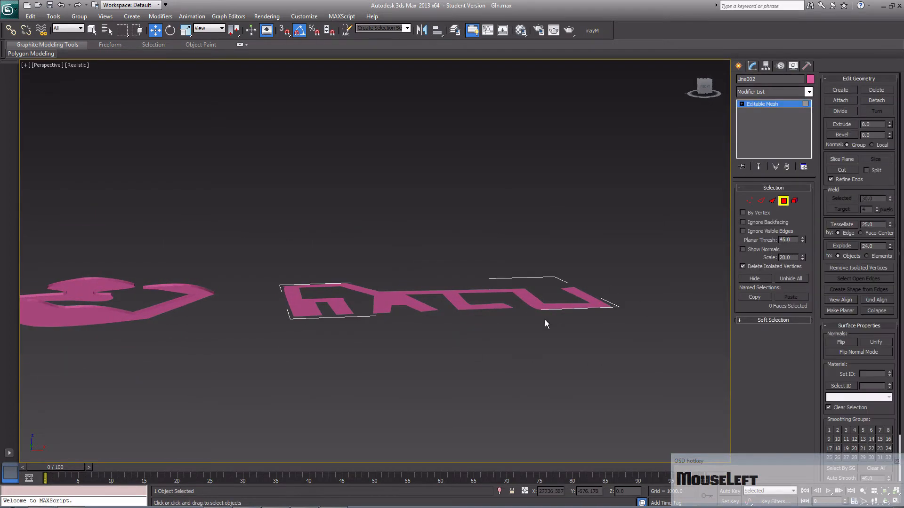
{"action": "left_click", "coordinate": [545, 305]}
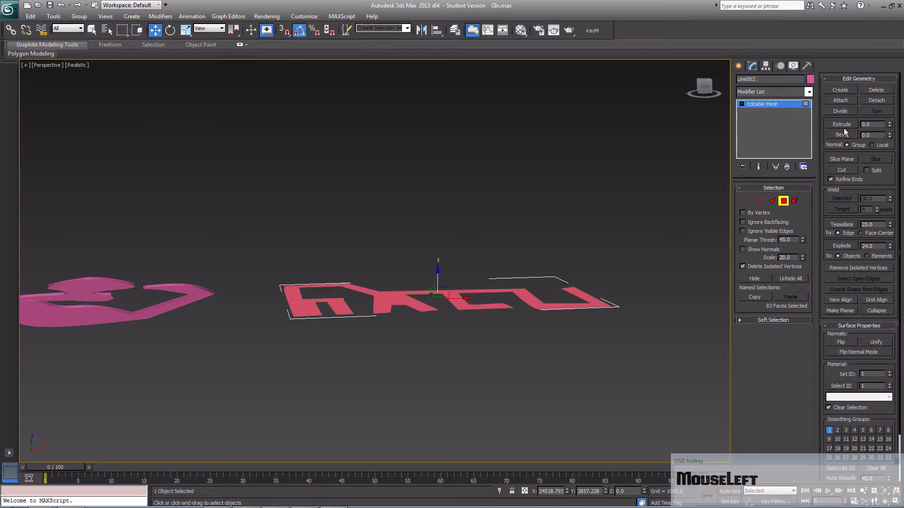
{"action": "type", "text": "100"}
{"action": "key", "text": "Return"}
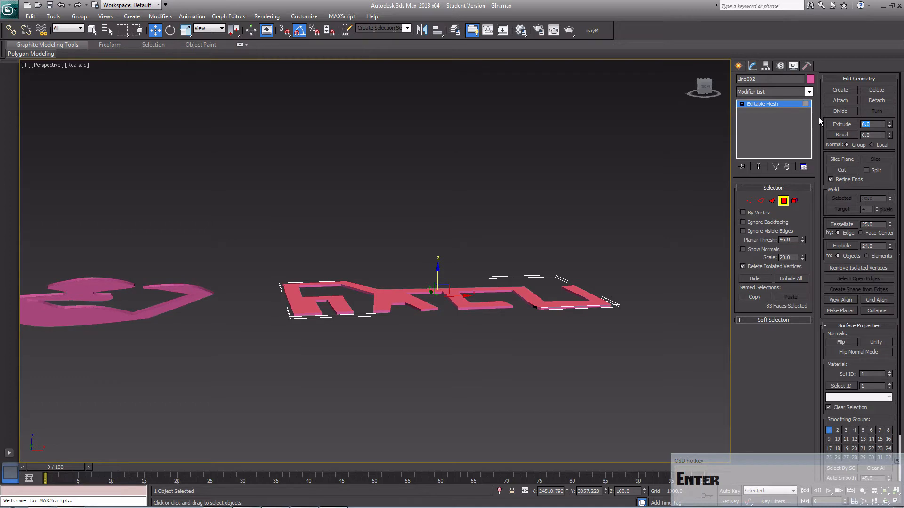
- Clone the selected top faces of the corridor mesh down to its base as an element, forming the underside
{"action": "left_click_drag", "start_coordinate": [439, 272], "coordinate": [443, 271], "text": "shift"}
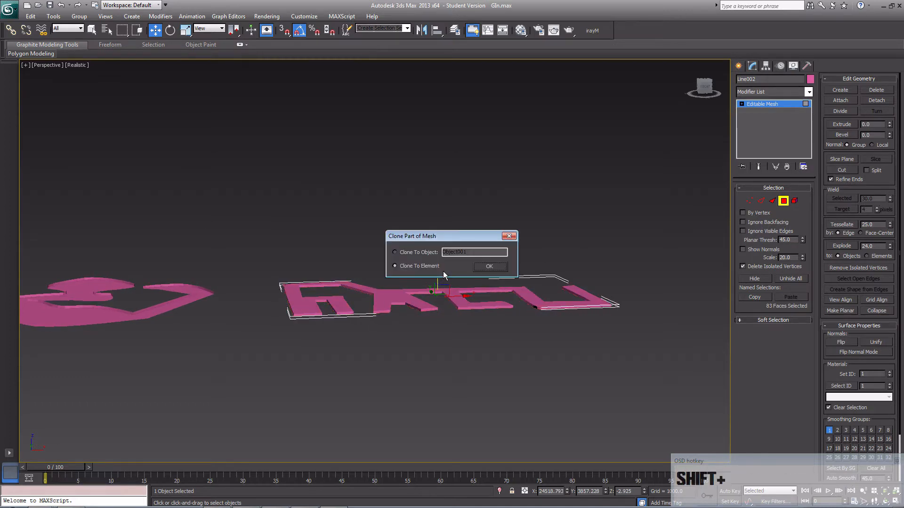
{"action": "left_click", "coordinate": [475, 266]}
{"action": "mouse_move", "coordinate": [473, 293]}
{"action": "middle_mouse_down", "text": "alt"}
{"action": "mouse_move", "coordinate": [429, 339]}
{"action": "mouse_move", "coordinate": [445, 332]}
{"action": "mouse_move", "coordinate": [431, 314]}
{"action": "mouse_move", "coordinate": [443, 244]}
{"action": "middle_mouse_up", "text": "alt"}
{"action": "scroll", "coordinate": [417, 321], "scroll_direction": "up", "scroll_amount": 5}
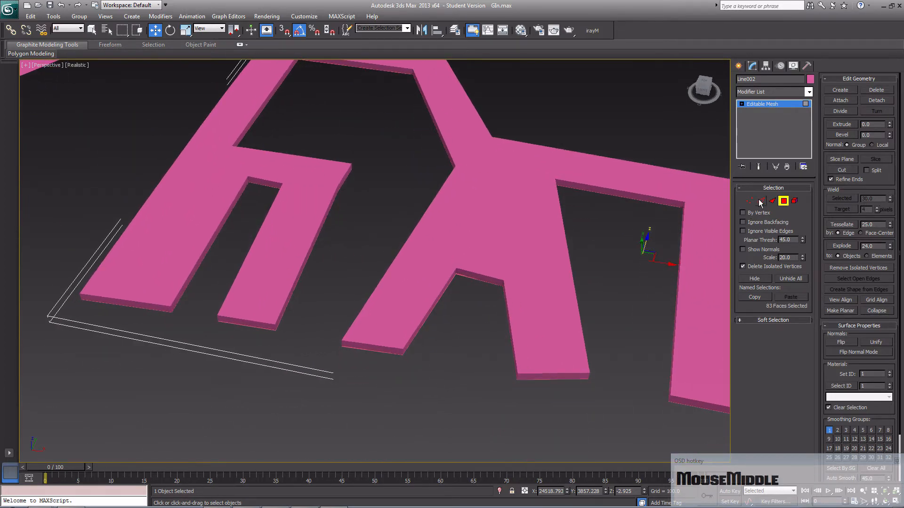
- Draw a Line spline beside the corridor mesh that spirals outward from a centre point, winds back inward between its turns, and closes
{"action": "left_click", "coordinate": [738, 65]}
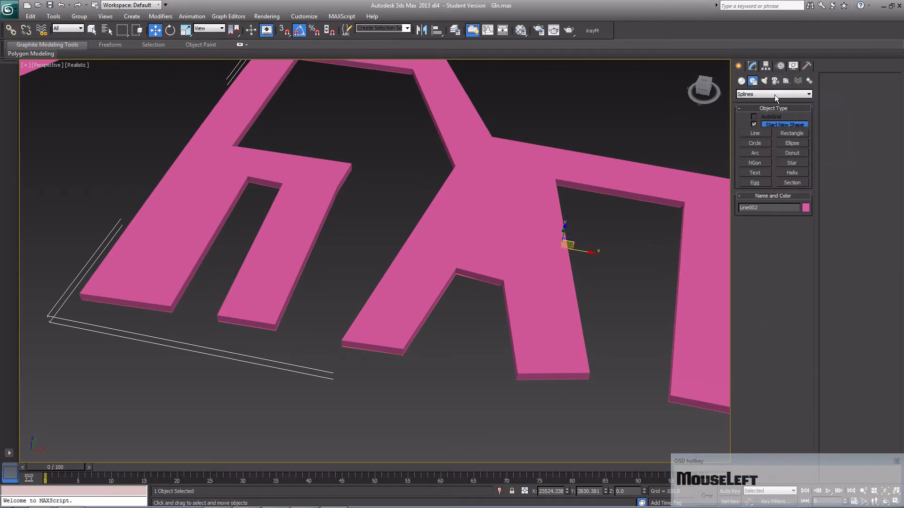
{"action": "left_click", "coordinate": [764, 135]}
{"action": "middle_click_drag", "start_coordinate": [685, 261], "coordinate": [695, 243]}
{"action": "scroll", "coordinate": [703, 224], "scroll_direction": "down", "scroll_amount": 3}
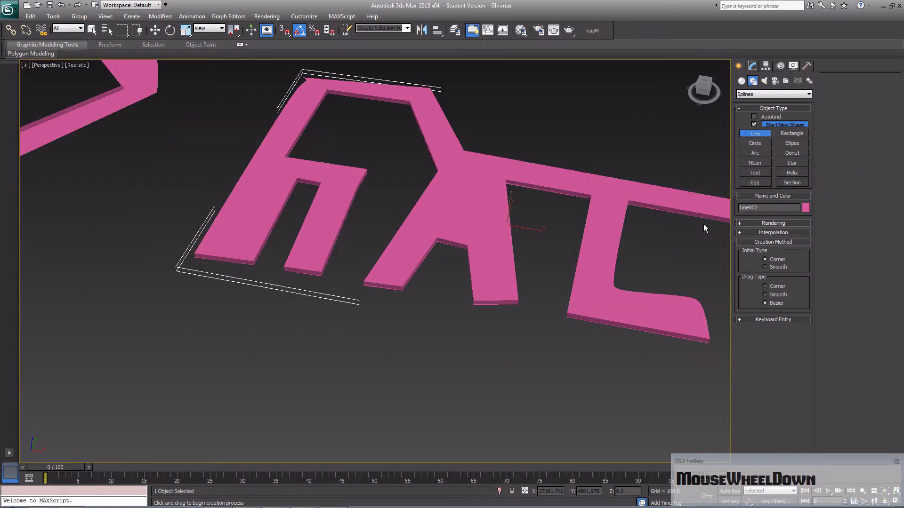
{"action": "left_click", "coordinate": [370, 358]}
{"action": "left_click", "coordinate": [375, 363]}
{"action": "left_click", "coordinate": [379, 357]}
{"action": "left_click", "coordinate": [376, 352]}
{"action": "left_click", "coordinate": [367, 350]}
{"action": "left_click", "coordinate": [363, 362]}
{"action": "left_click", "coordinate": [376, 366]}
{"action": "left_click", "coordinate": [384, 360]}
{"action": "left_click", "coordinate": [381, 348]}
{"action": "left_click", "coordinate": [361, 343]}
{"action": "left_click", "coordinate": [350, 355]}
{"action": "left_click", "coordinate": [356, 370]}
{"action": "left_click", "coordinate": [389, 373]}
{"action": "left_click", "coordinate": [400, 348]}
{"action": "left_click", "coordinate": [383, 334]}
{"action": "left_click", "coordinate": [334, 343]}
{"action": "left_click", "coordinate": [341, 378]}
{"action": "left_click", "coordinate": [379, 391]}
{"action": "left_click", "coordinate": [398, 378]}
{"action": "left_click", "coordinate": [411, 360]}
{"action": "left_click", "coordinate": [417, 337]}
{"action": "left_click", "coordinate": [399, 321]}
{"action": "left_click", "coordinate": [369, 325]}
{"action": "left_click", "coordinate": [334, 328]}
{"action": "left_click", "coordinate": [316, 334]}
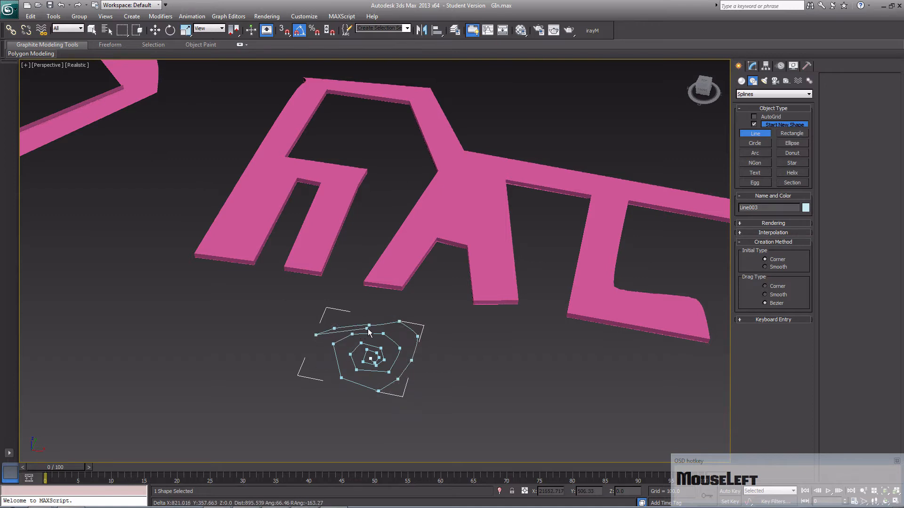
{"action": "left_click", "coordinate": [400, 330]}
{"action": "left_click", "coordinate": [409, 347]}
{"action": "left_click", "coordinate": [403, 363]}
{"action": "left_click", "coordinate": [378, 381]}
{"action": "left_click", "coordinate": [356, 371]}
{"action": "left_click", "coordinate": [345, 358]}
{"action": "left_click", "coordinate": [352, 341]}
{"action": "left_click", "coordinate": [371, 338]}
{"action": "left_click", "coordinate": [387, 344]}
{"action": "left_click", "coordinate": [391, 359]}
{"action": "left_click", "coordinate": [371, 368]}
{"action": "left_click", "coordinate": [358, 360]}
{"action": "left_click", "coordinate": [365, 345]}
{"action": "left_click", "coordinate": [379, 349]}
{"action": "left_click", "coordinate": [379, 358]}
{"action": "left_click", "coordinate": [371, 361]}
{"action": "left_click", "coordinate": [436, 288]}
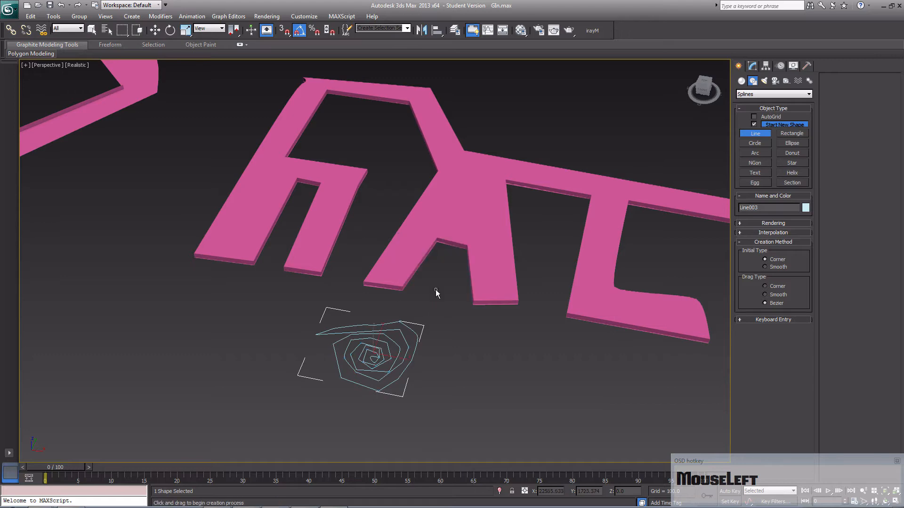
- Examine the closed spiral spline up close and from a distance, checking its nested turns beside the corridor mesh
{"action": "scroll", "coordinate": [433, 343], "scroll_direction": "down", "scroll_amount": 3}
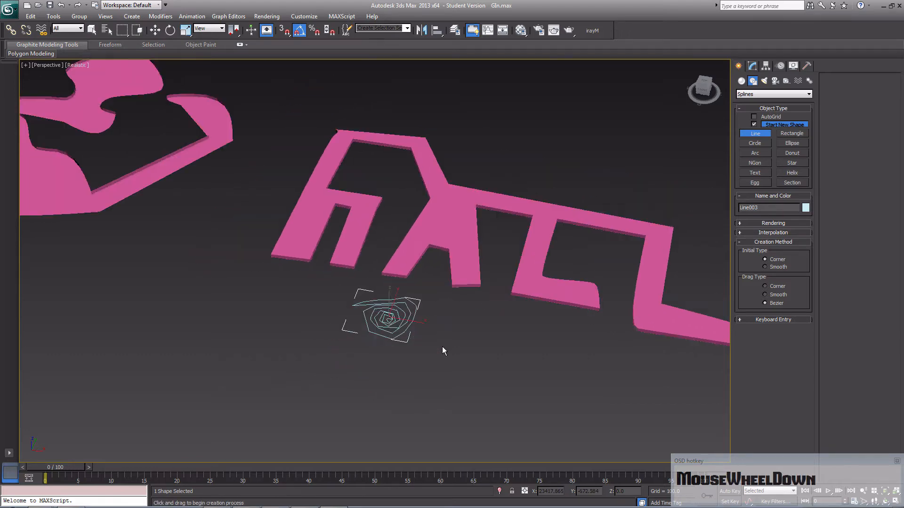
{"action": "scroll", "coordinate": [429, 419], "scroll_direction": "up", "scroll_amount": 5}
{"action": "middle_click_drag", "start_coordinate": [429, 423], "coordinate": [420, 340]}
{"action": "scroll", "coordinate": [420, 340], "scroll_direction": "up", "scroll_amount": 2}
{"action": "middle_click_drag", "start_coordinate": [430, 384], "coordinate": [397, 316]}
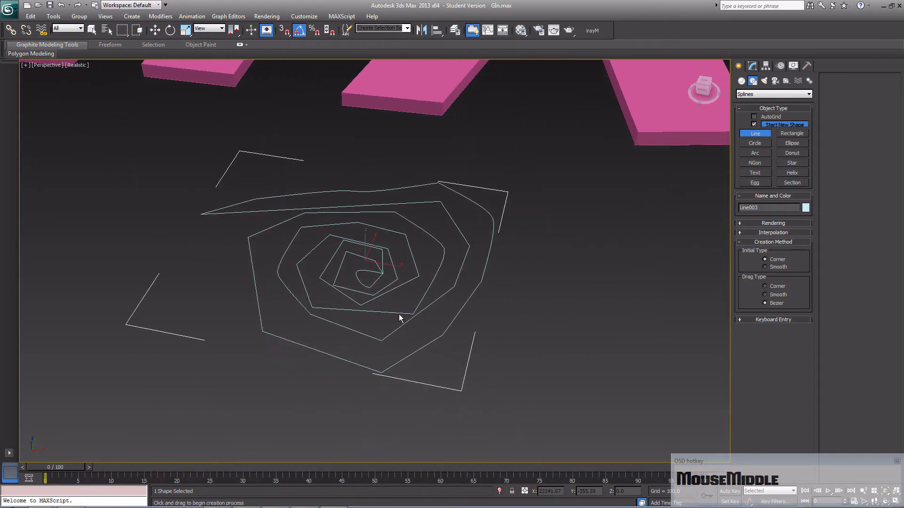
{"action": "scroll", "coordinate": [406, 357], "scroll_direction": "up", "scroll_amount": 4}
{"action": "scroll", "coordinate": [353, 356], "scroll_direction": "down", "scroll_amount": 2}
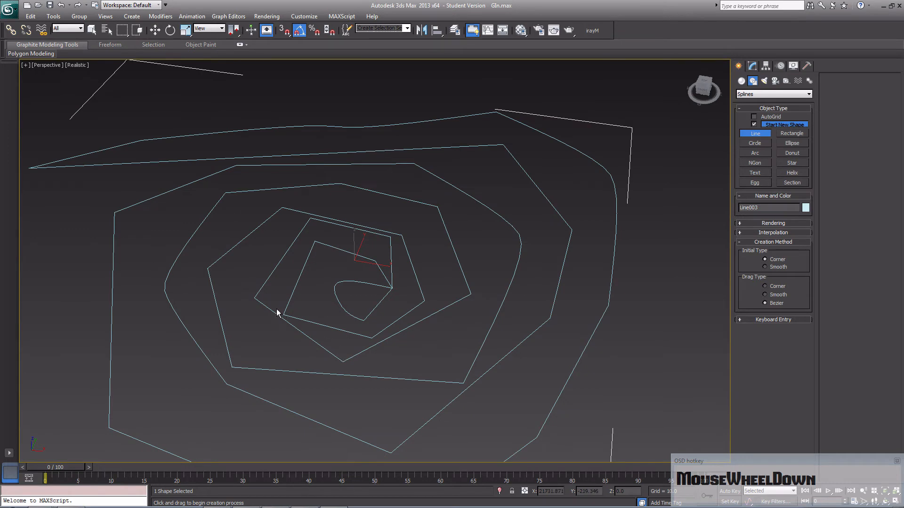
{"action": "scroll", "coordinate": [367, 340], "scroll_direction": "down", "scroll_amount": 3}
{"action": "middle_click_drag", "start_coordinate": [366, 337], "coordinate": [354, 412]}
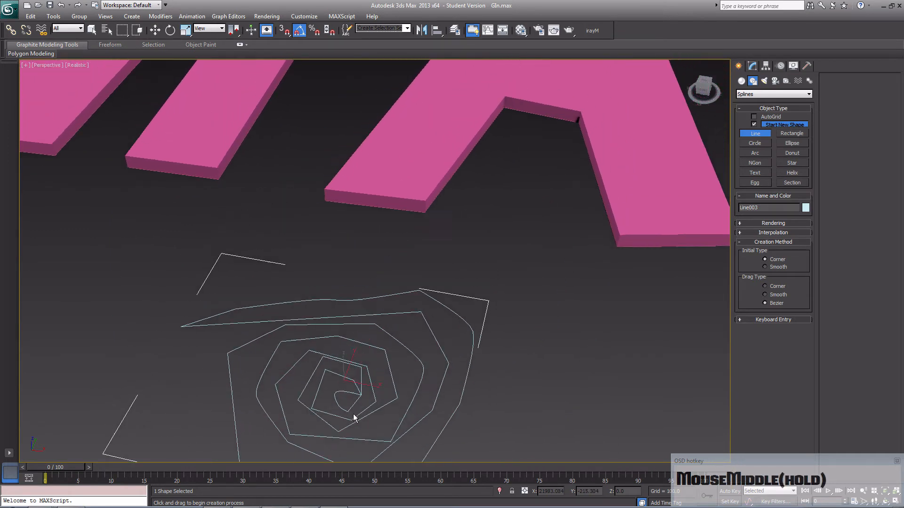
{"action": "scroll", "coordinate": [374, 363], "scroll_direction": "down", "scroll_amount": 5}
{"action": "middle_click_drag", "start_coordinate": [377, 354], "coordinate": [377, 379]}
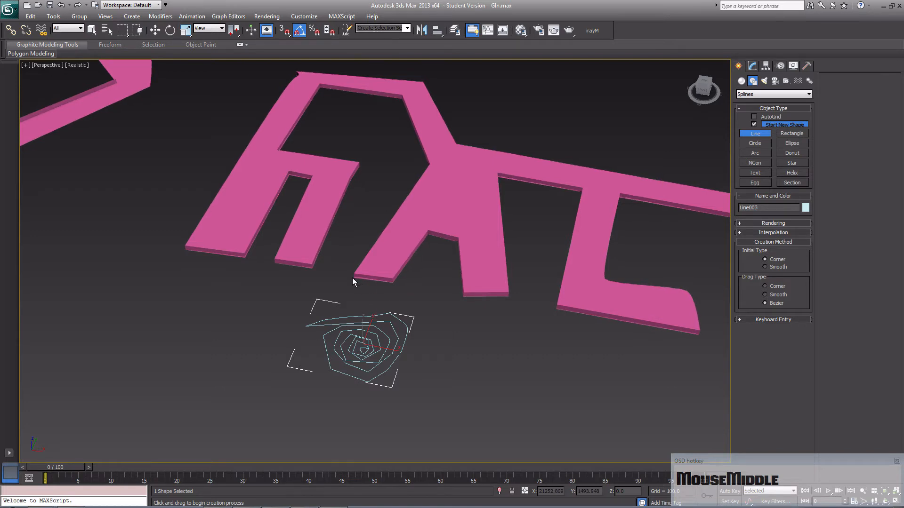
- Draw two open Line splines beside the spiral: a three-point straight-segment line and a single curved Bezier arc
{"action": "left_click", "coordinate": [401, 353]}
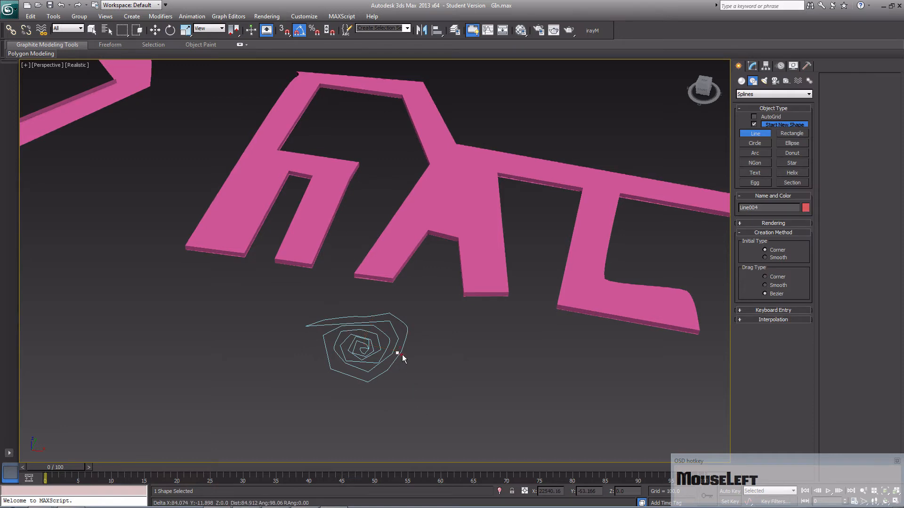
{"action": "left_click", "coordinate": [424, 347]}
{"action": "left_click", "coordinate": [445, 381]}
{"action": "right_click", "coordinate": [476, 369]}
{"action": "left_click", "coordinate": [474, 366]}
{"action": "mouse_move", "coordinate": [578, 375]}
{"action": "left_mouse_down"}
{"action": "mouse_move", "coordinate": [621, 348]}
{"action": "mouse_move", "coordinate": [593, 375]}
{"action": "left_mouse_up"}
{"action": "right_click", "coordinate": [464, 373]}
- Draw a hook-shaped open spline with a curved corner between the two open lines, and delete it
{"action": "left_click", "coordinate": [432, 390]}
{"action": "left_click", "coordinate": [446, 409]}
{"action": "left_click", "coordinate": [460, 403]}
{"action": "left_click_drag", "start_coordinate": [471, 387], "coordinate": [470, 365]}
{"action": "left_click", "coordinate": [458, 341]}
{"action": "right_click", "coordinate": [458, 343]}
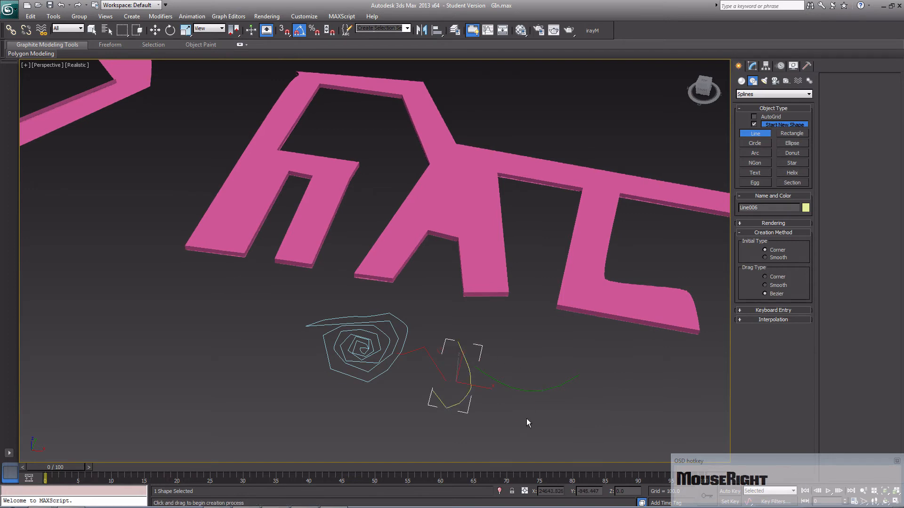
{"action": "key", "text": "Delete"}
- Examine the whole scene from several distances, comparing the level mesh, the freeform mesh and the corridor mesh
{"action": "middle_click_drag", "start_coordinate": [465, 380], "coordinate": [552, 422]}
{"action": "scroll", "coordinate": [433, 371], "scroll_direction": "down", "scroll_amount": 4}
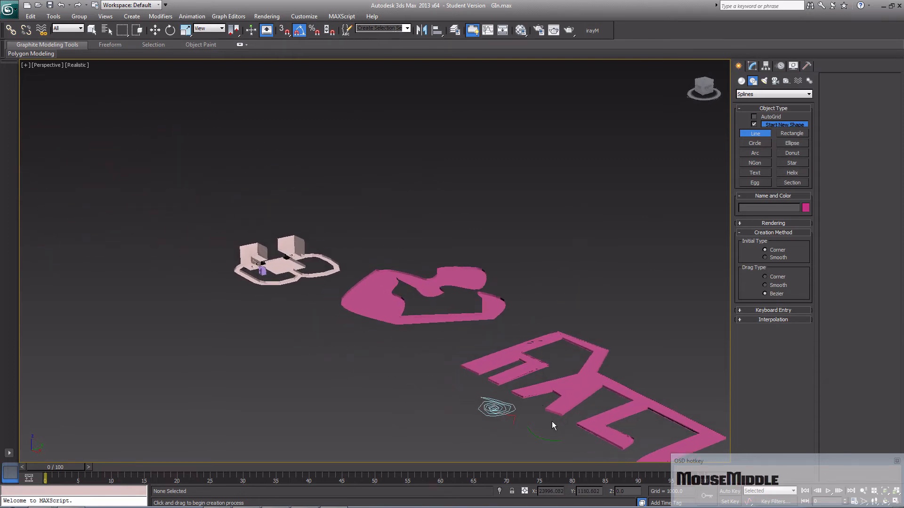
{"action": "middle_click_drag", "start_coordinate": [272, 287], "coordinate": [408, 400], "text": "alt"}
{"action": "scroll", "coordinate": [408, 401], "scroll_direction": "down", "scroll_amount": 3}
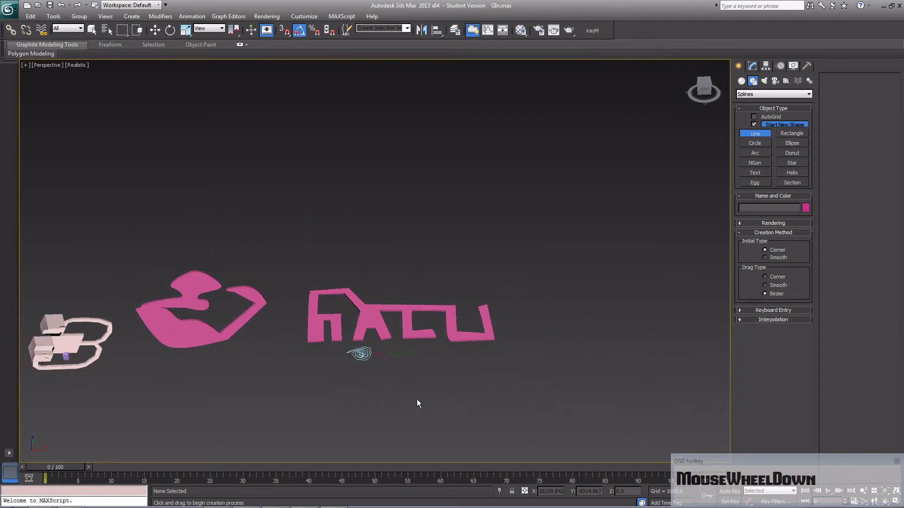
{"action": "scroll", "coordinate": [438, 399], "scroll_direction": "down", "scroll_amount": 3}
{"action": "middle_click_drag", "start_coordinate": [454, 400], "coordinate": [512, 397]}
{"action": "scroll", "coordinate": [479, 411], "scroll_direction": "up", "scroll_amount": 3}
{"action": "scroll", "coordinate": [479, 411], "scroll_direction": "up", "scroll_amount": 3}
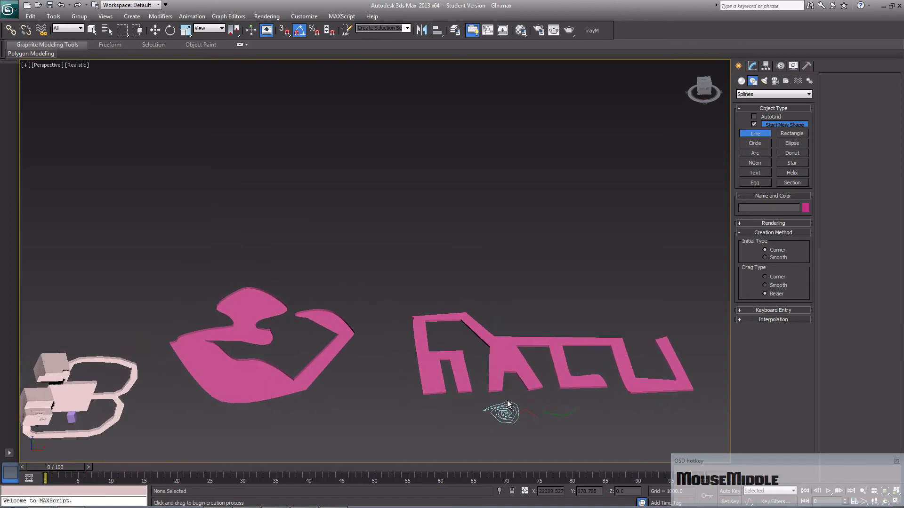
{"action": "scroll", "coordinate": [512, 397], "scroll_direction": "down", "scroll_amount": 3}
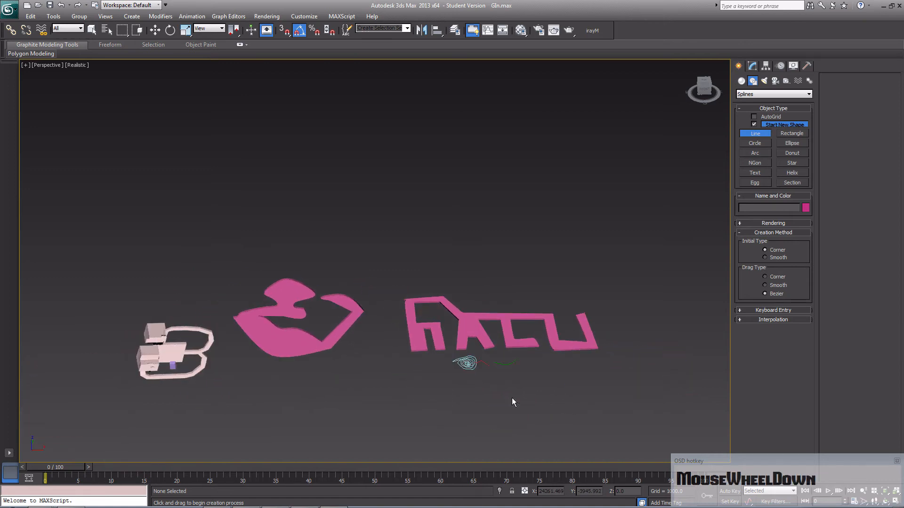